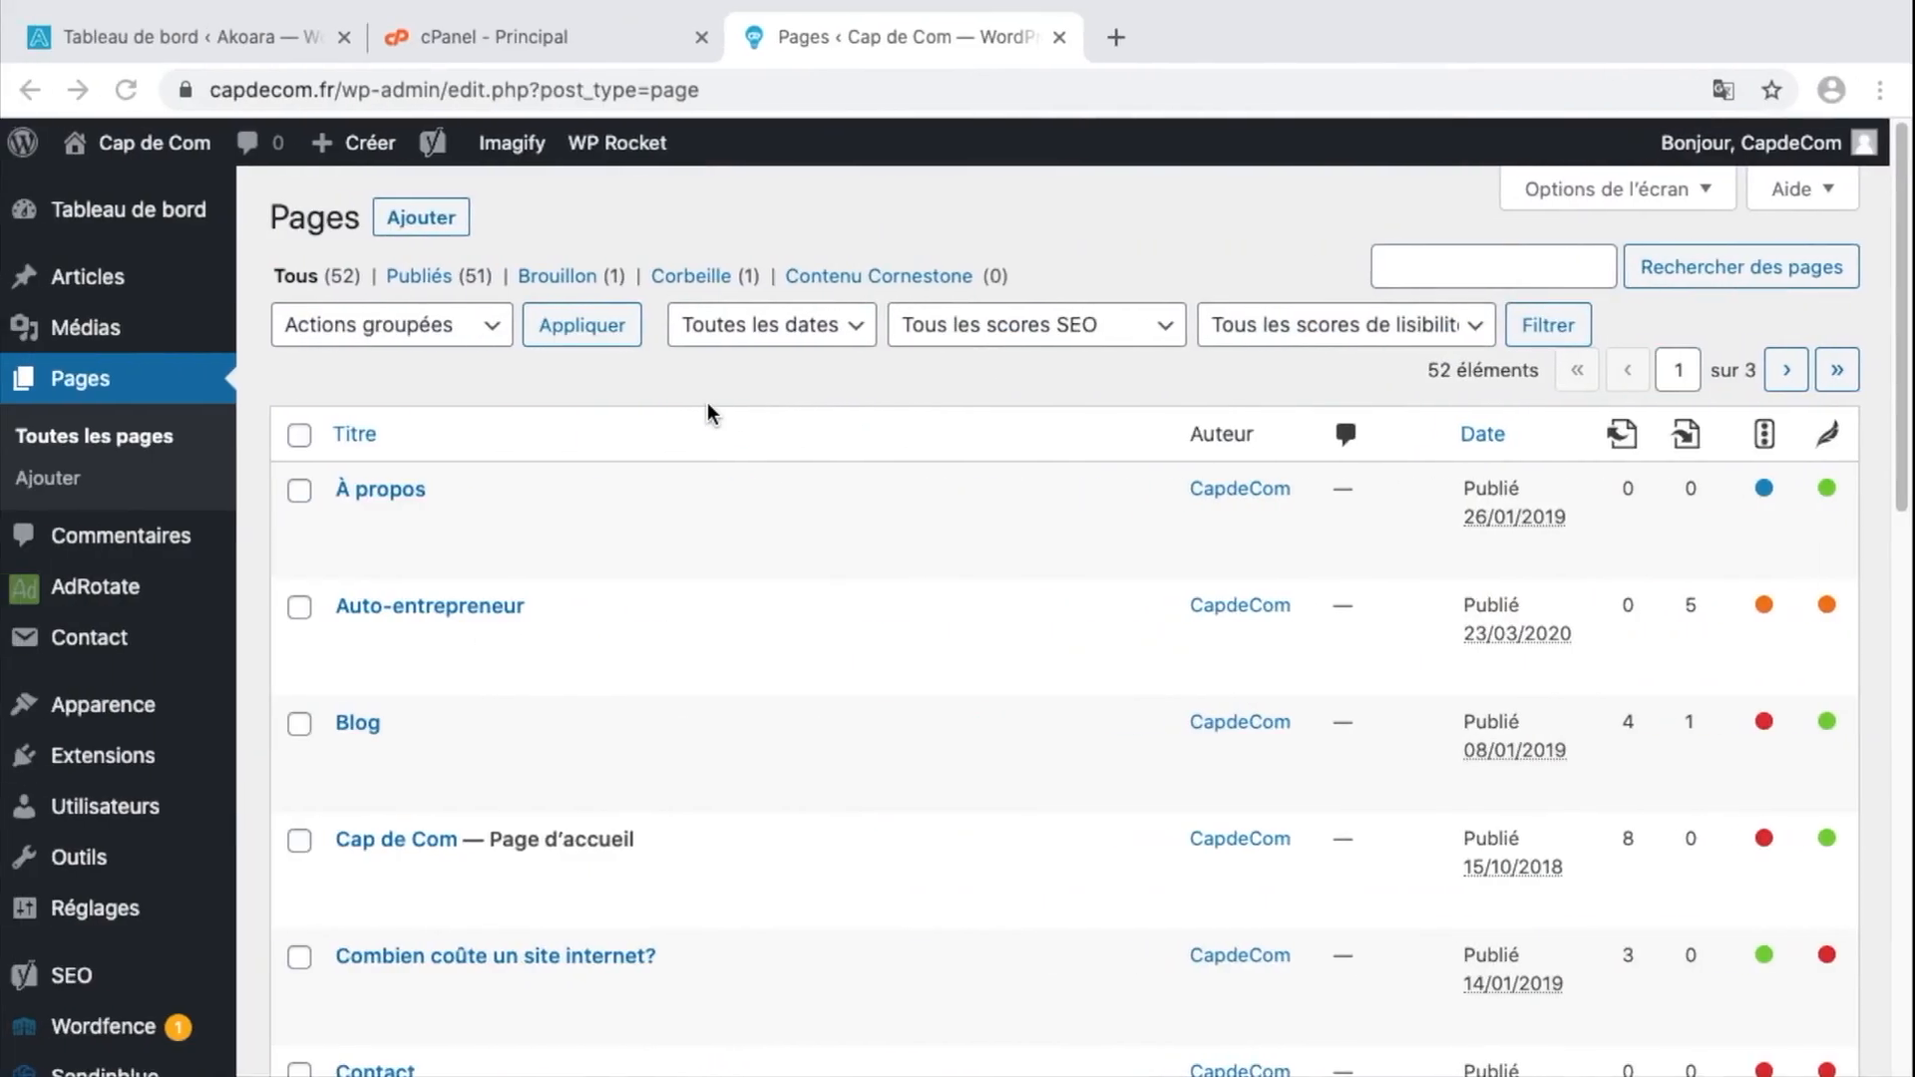
Open the file manager in the cPanel hosting account and browse to public_html/wp-content/plugins/wordpress-seo.
click(455, 42)
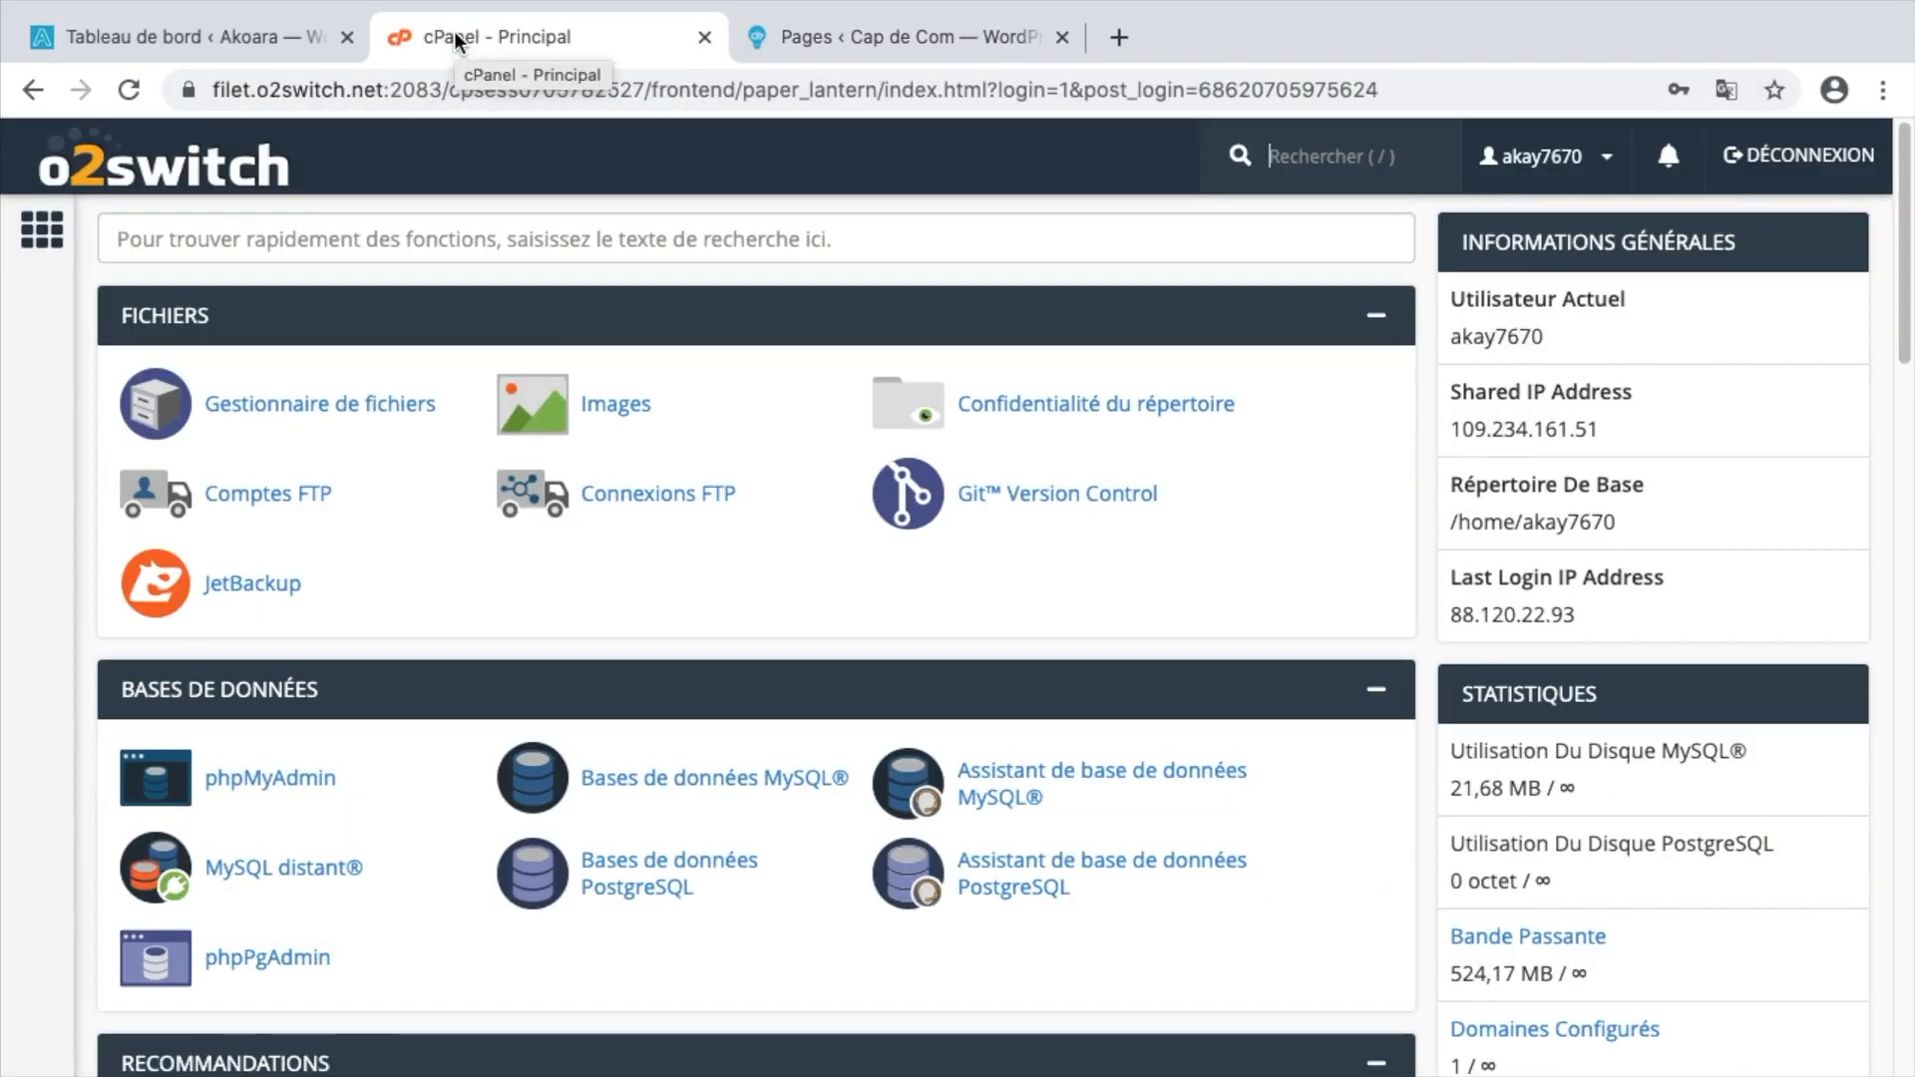
click(342, 411)
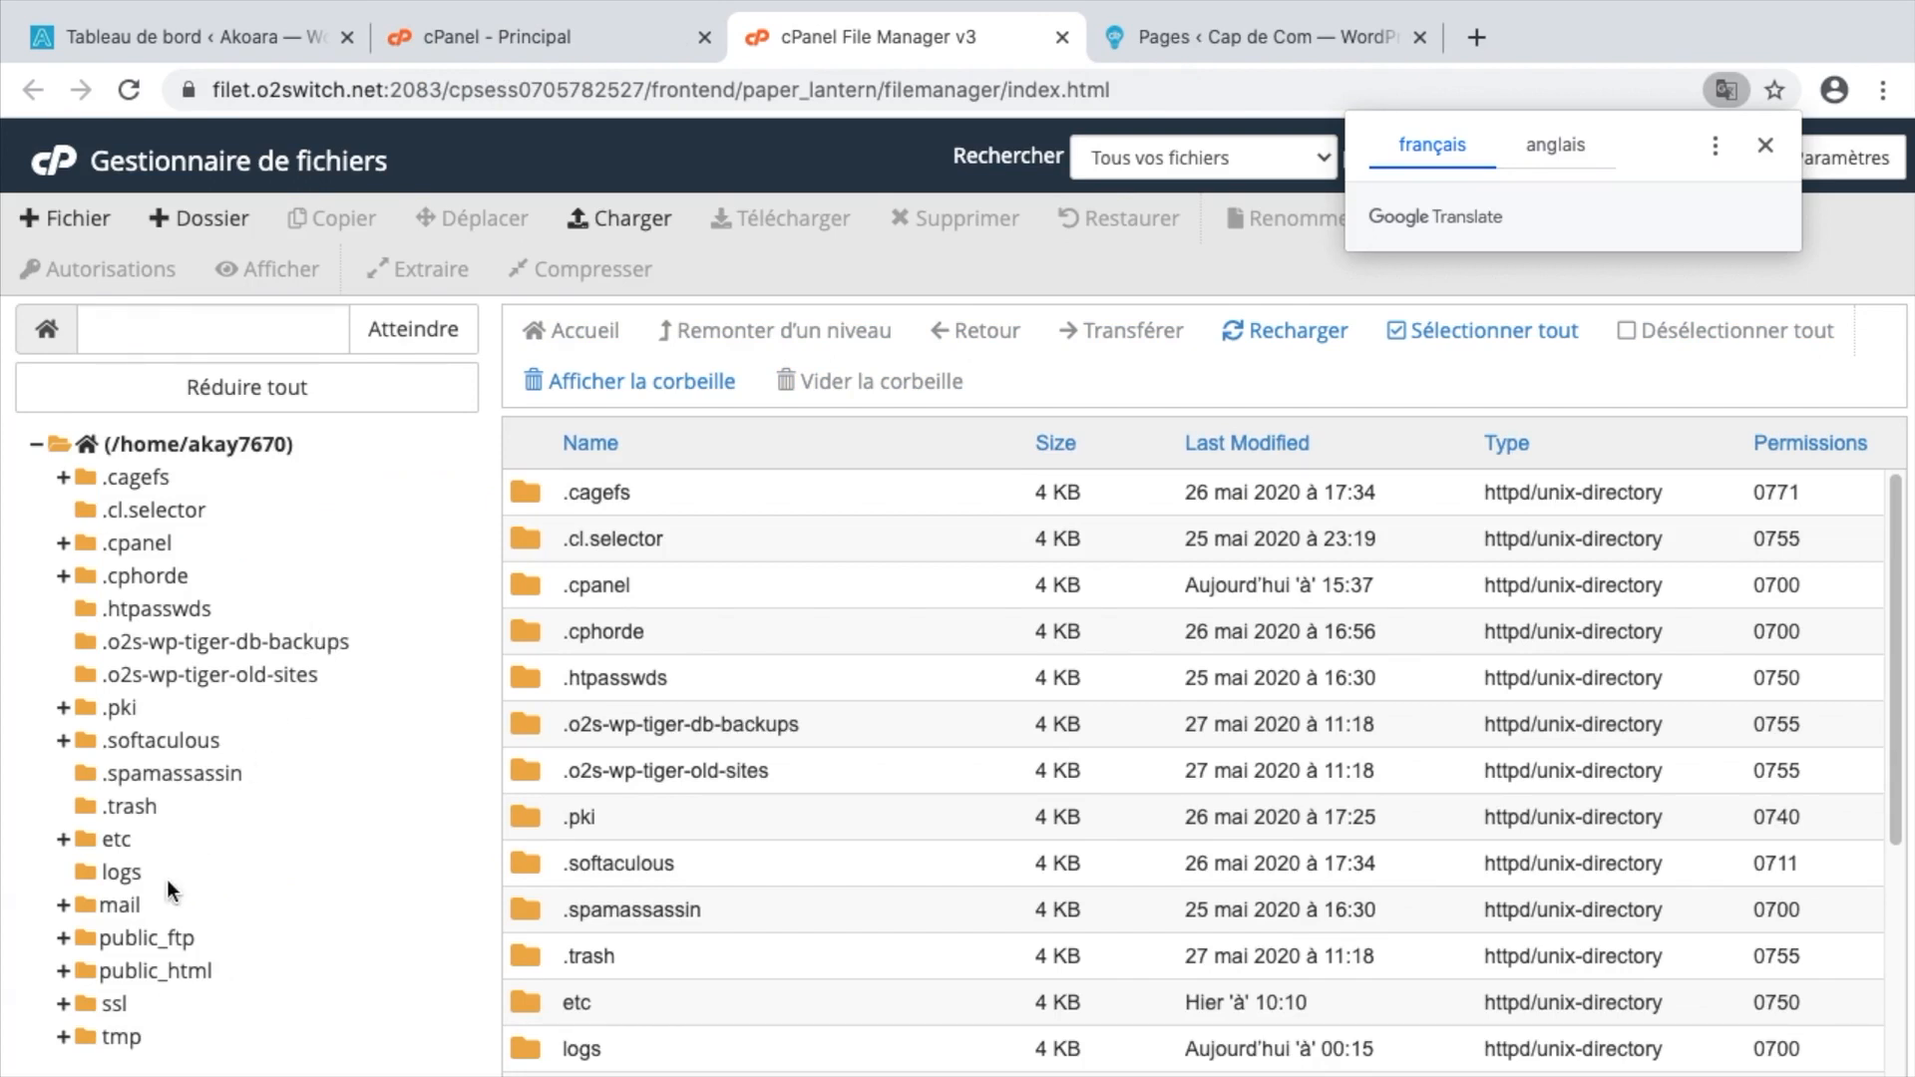
click(182, 967)
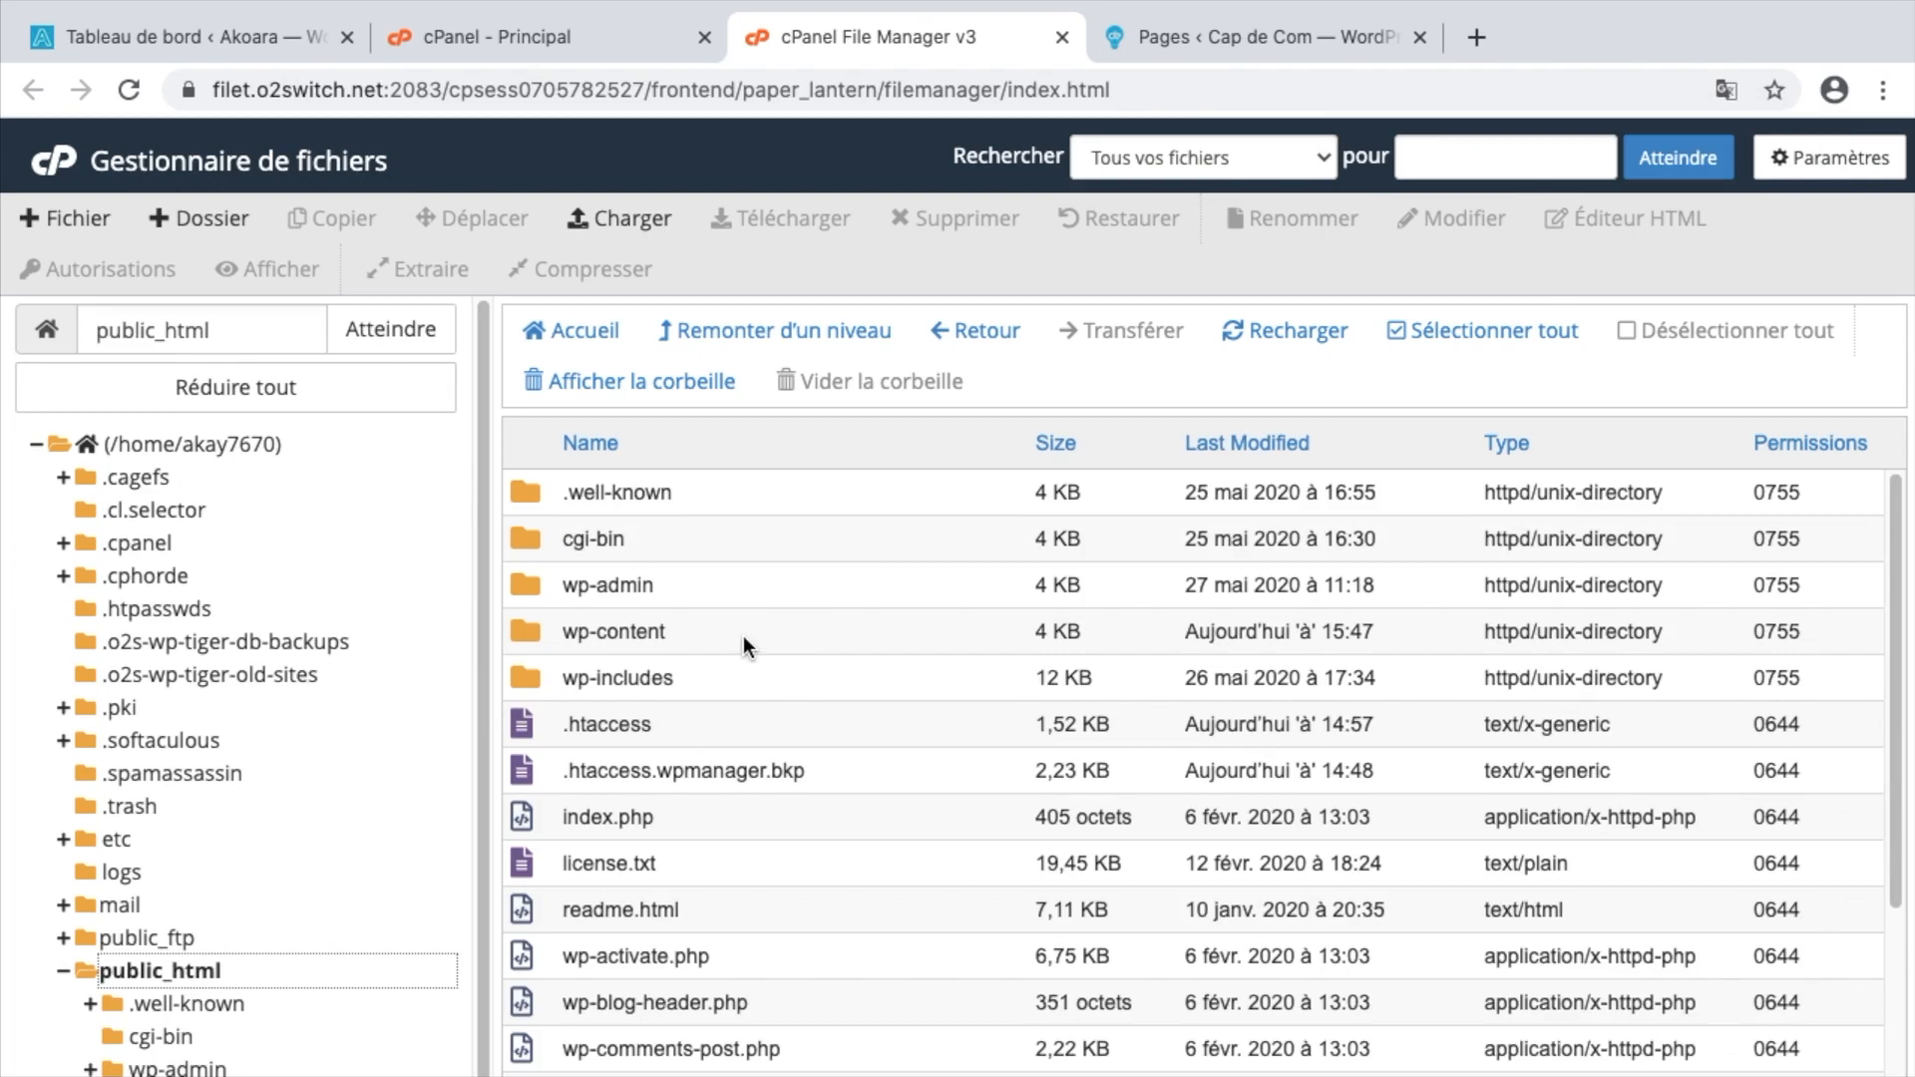
scroll(380, 734, down, 1)
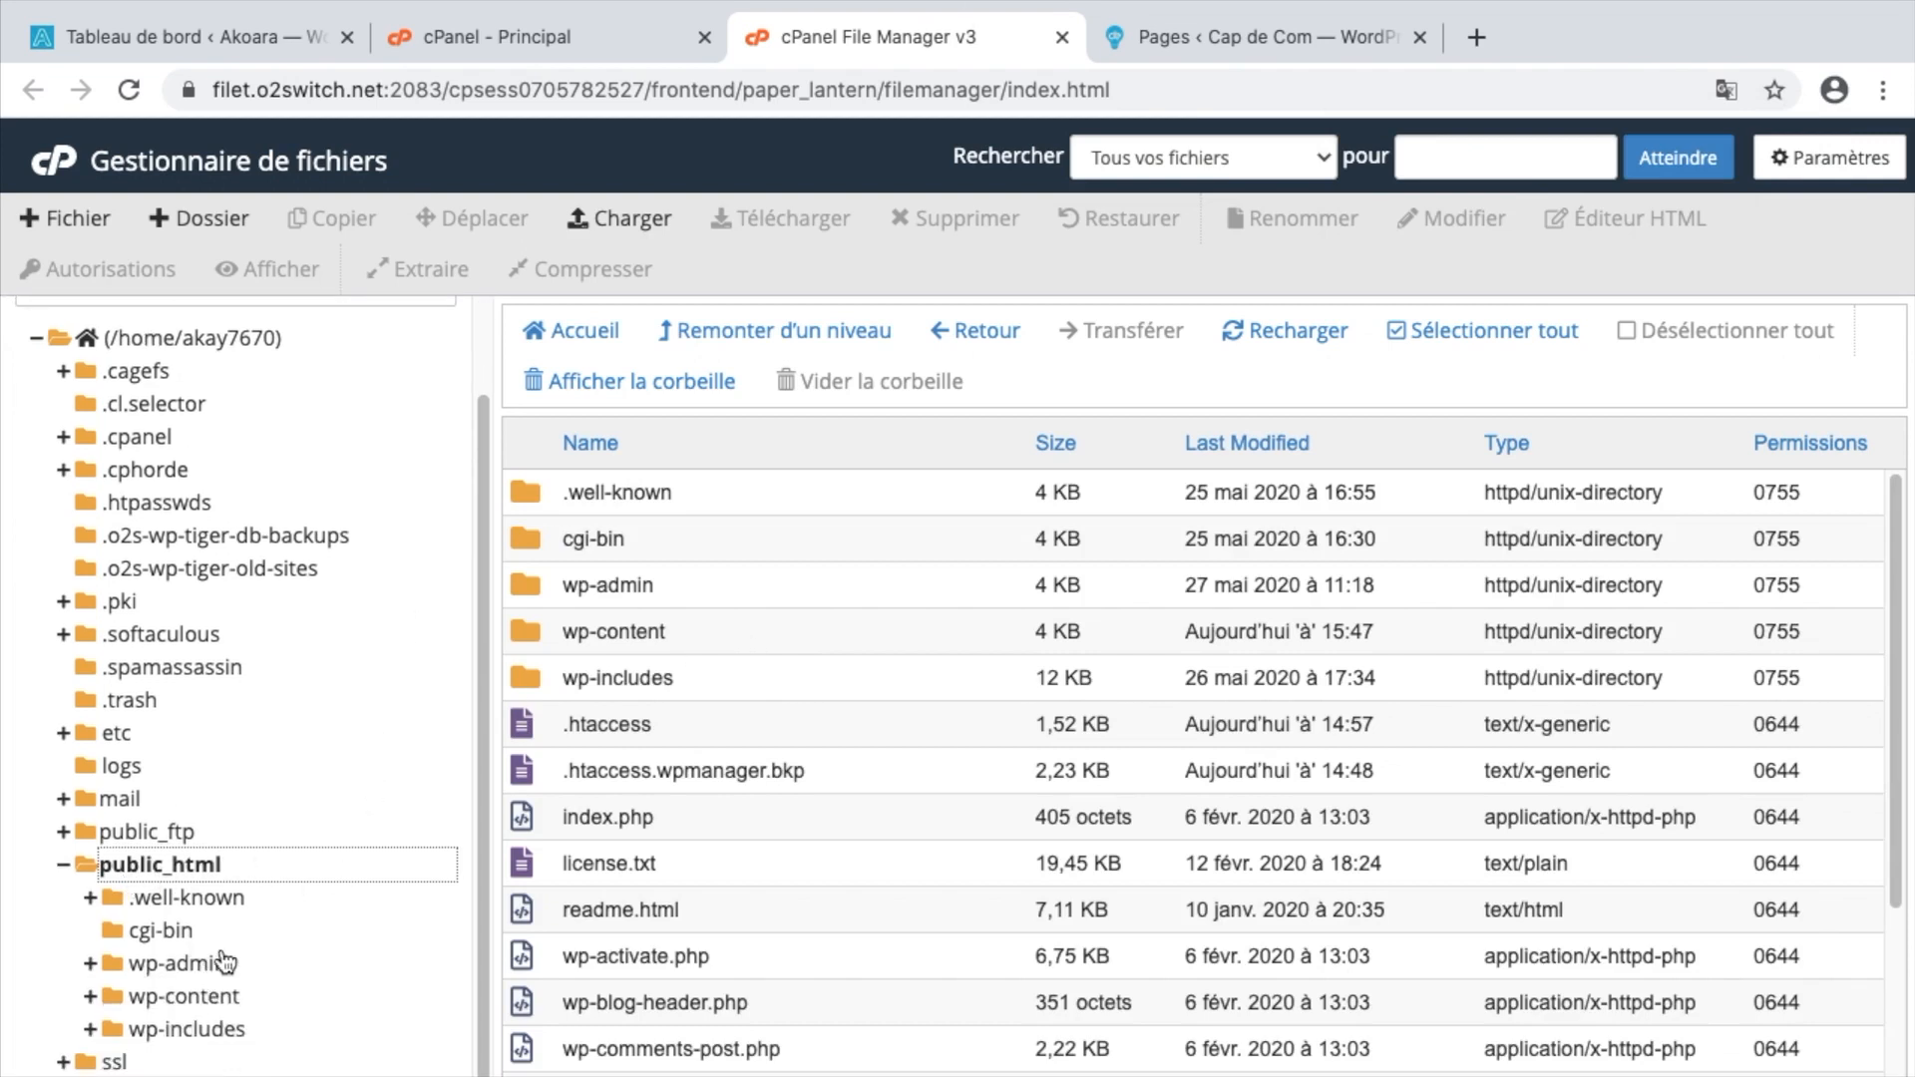
click(224, 995)
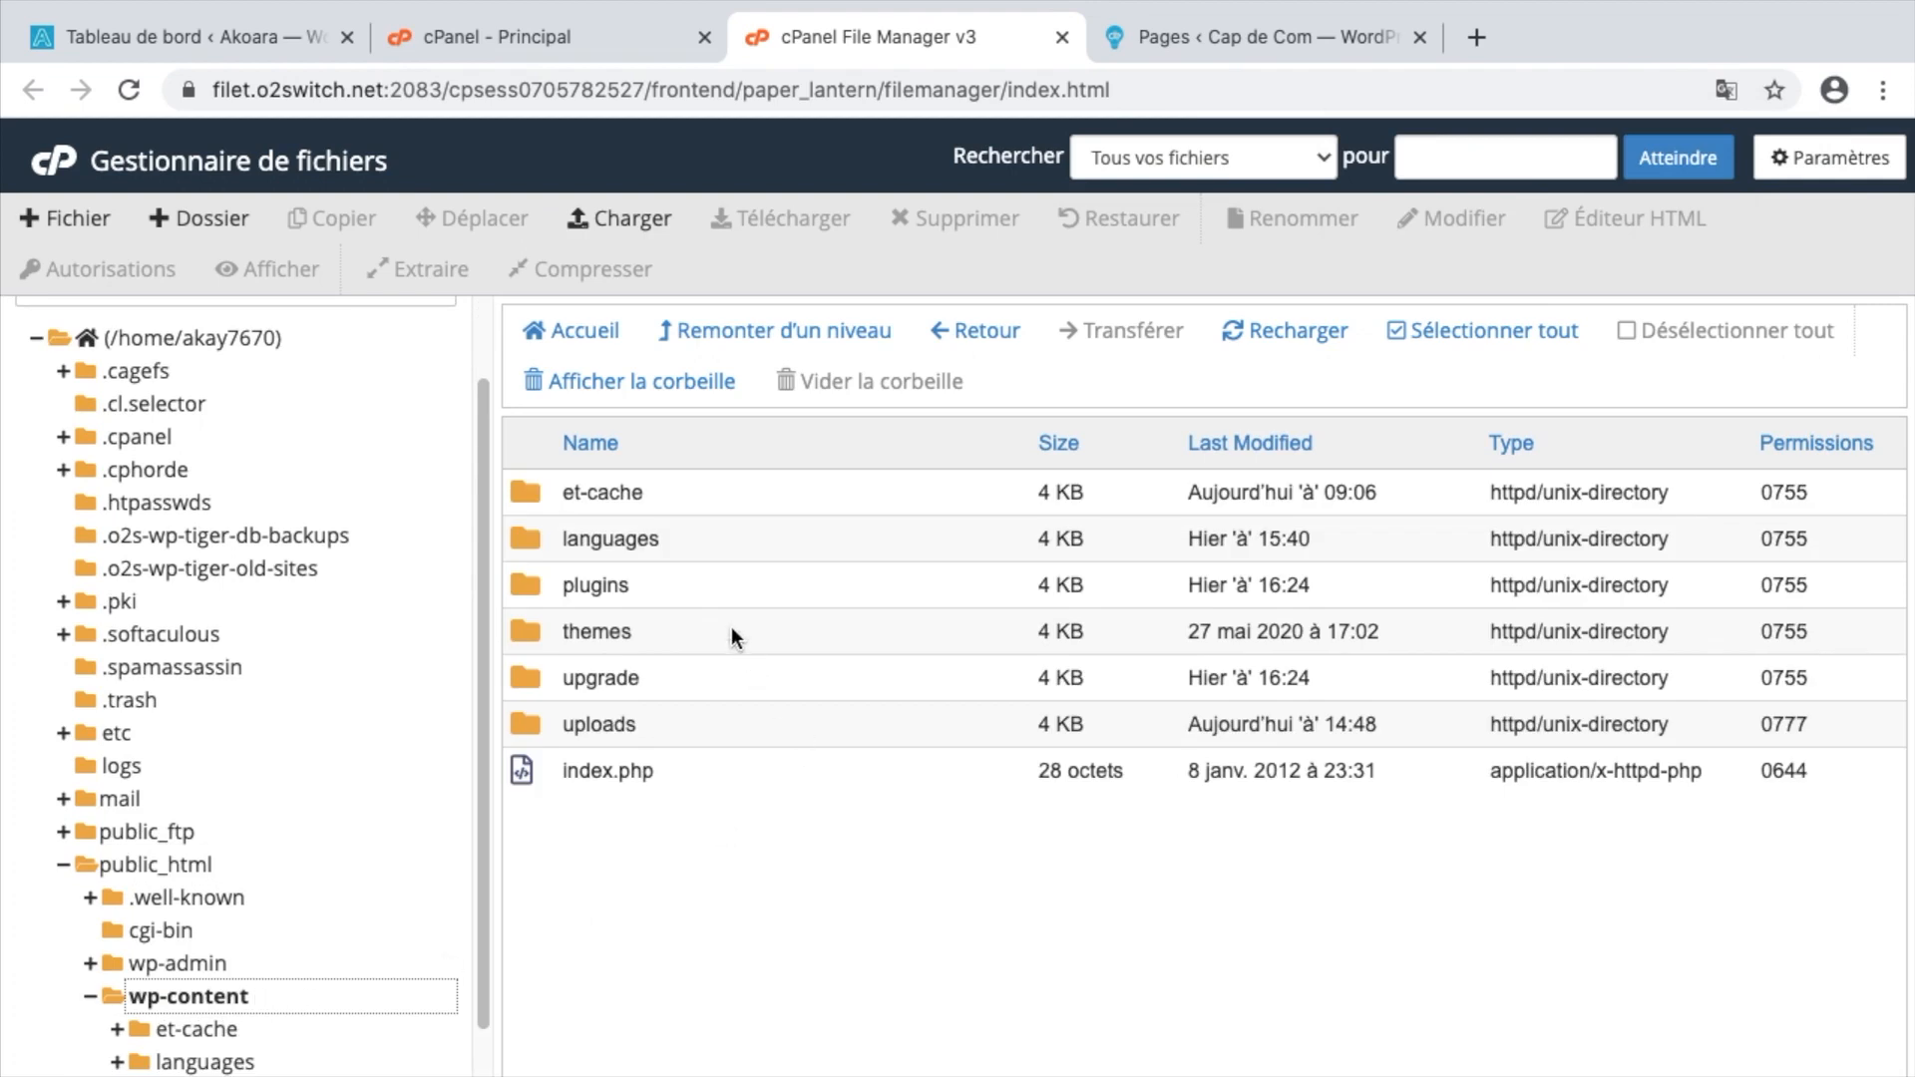
double_click(729, 585)
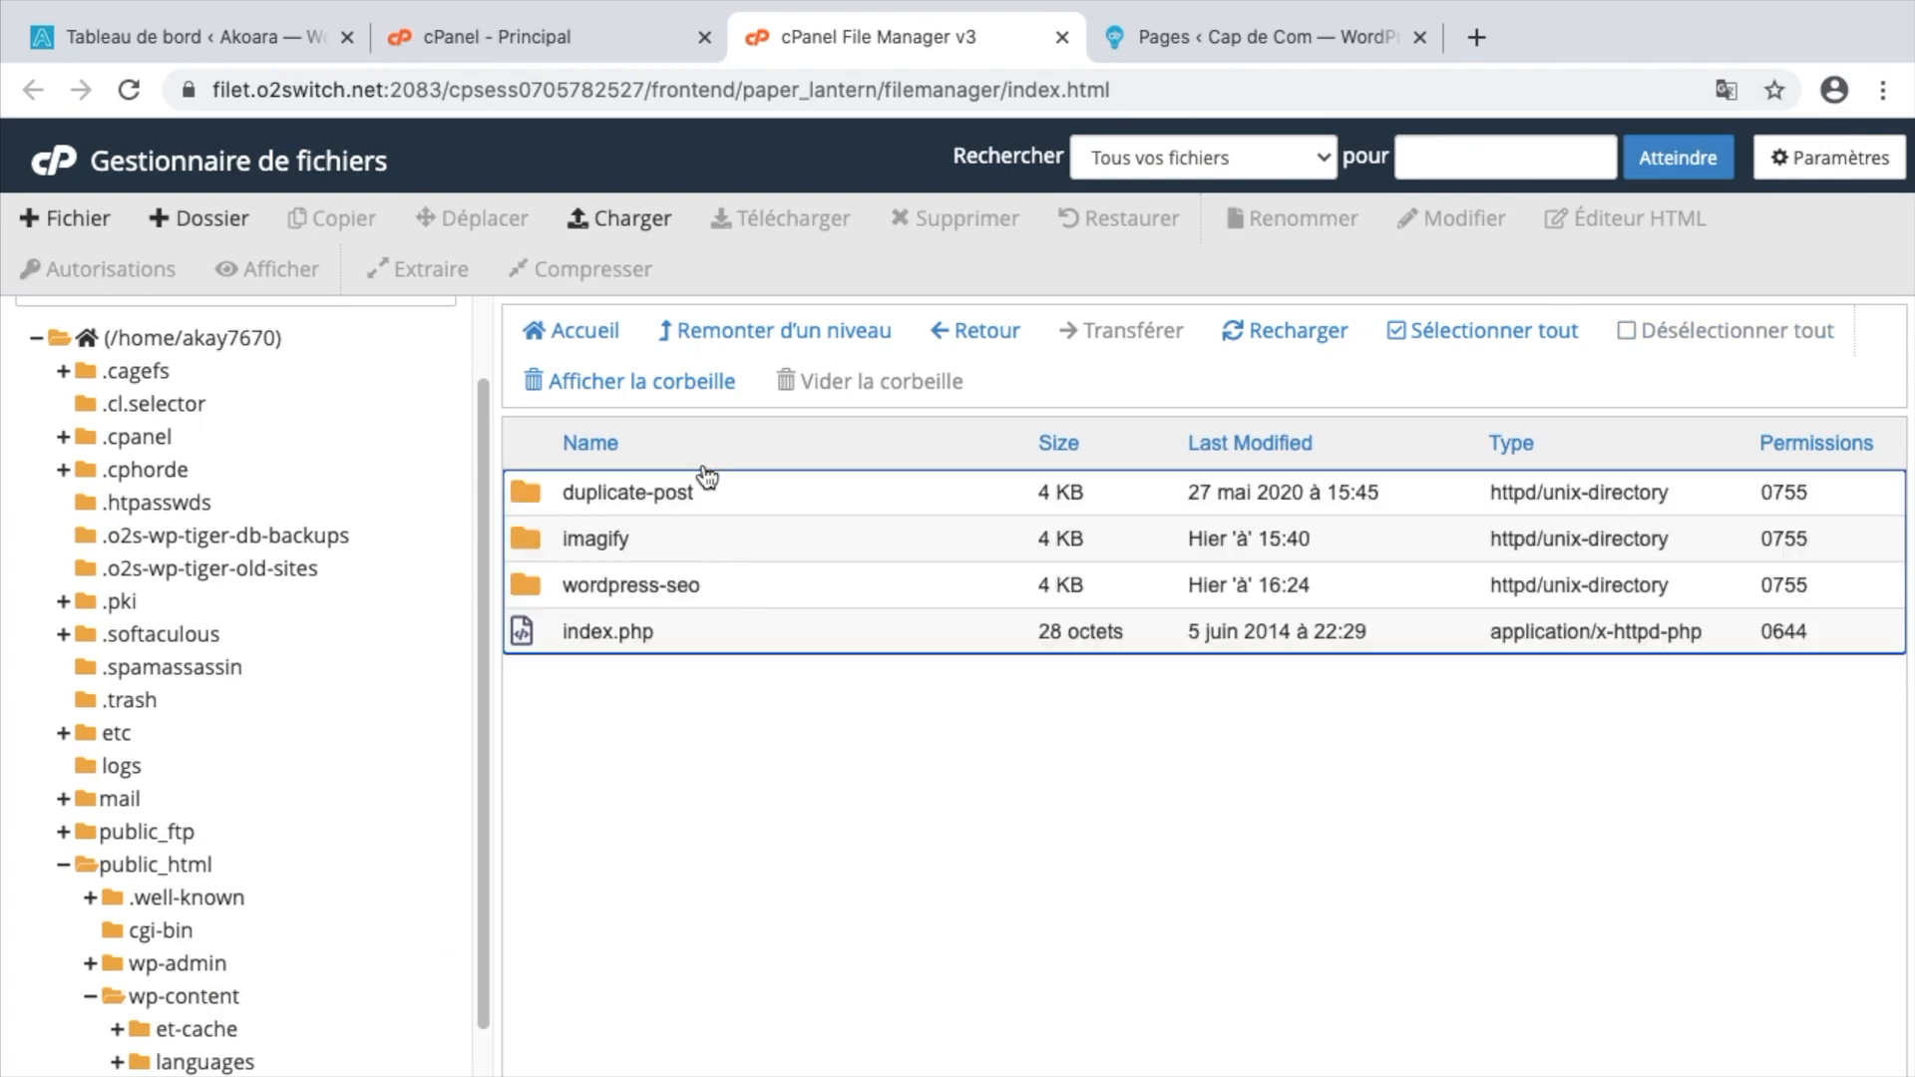
double_click(774, 585)
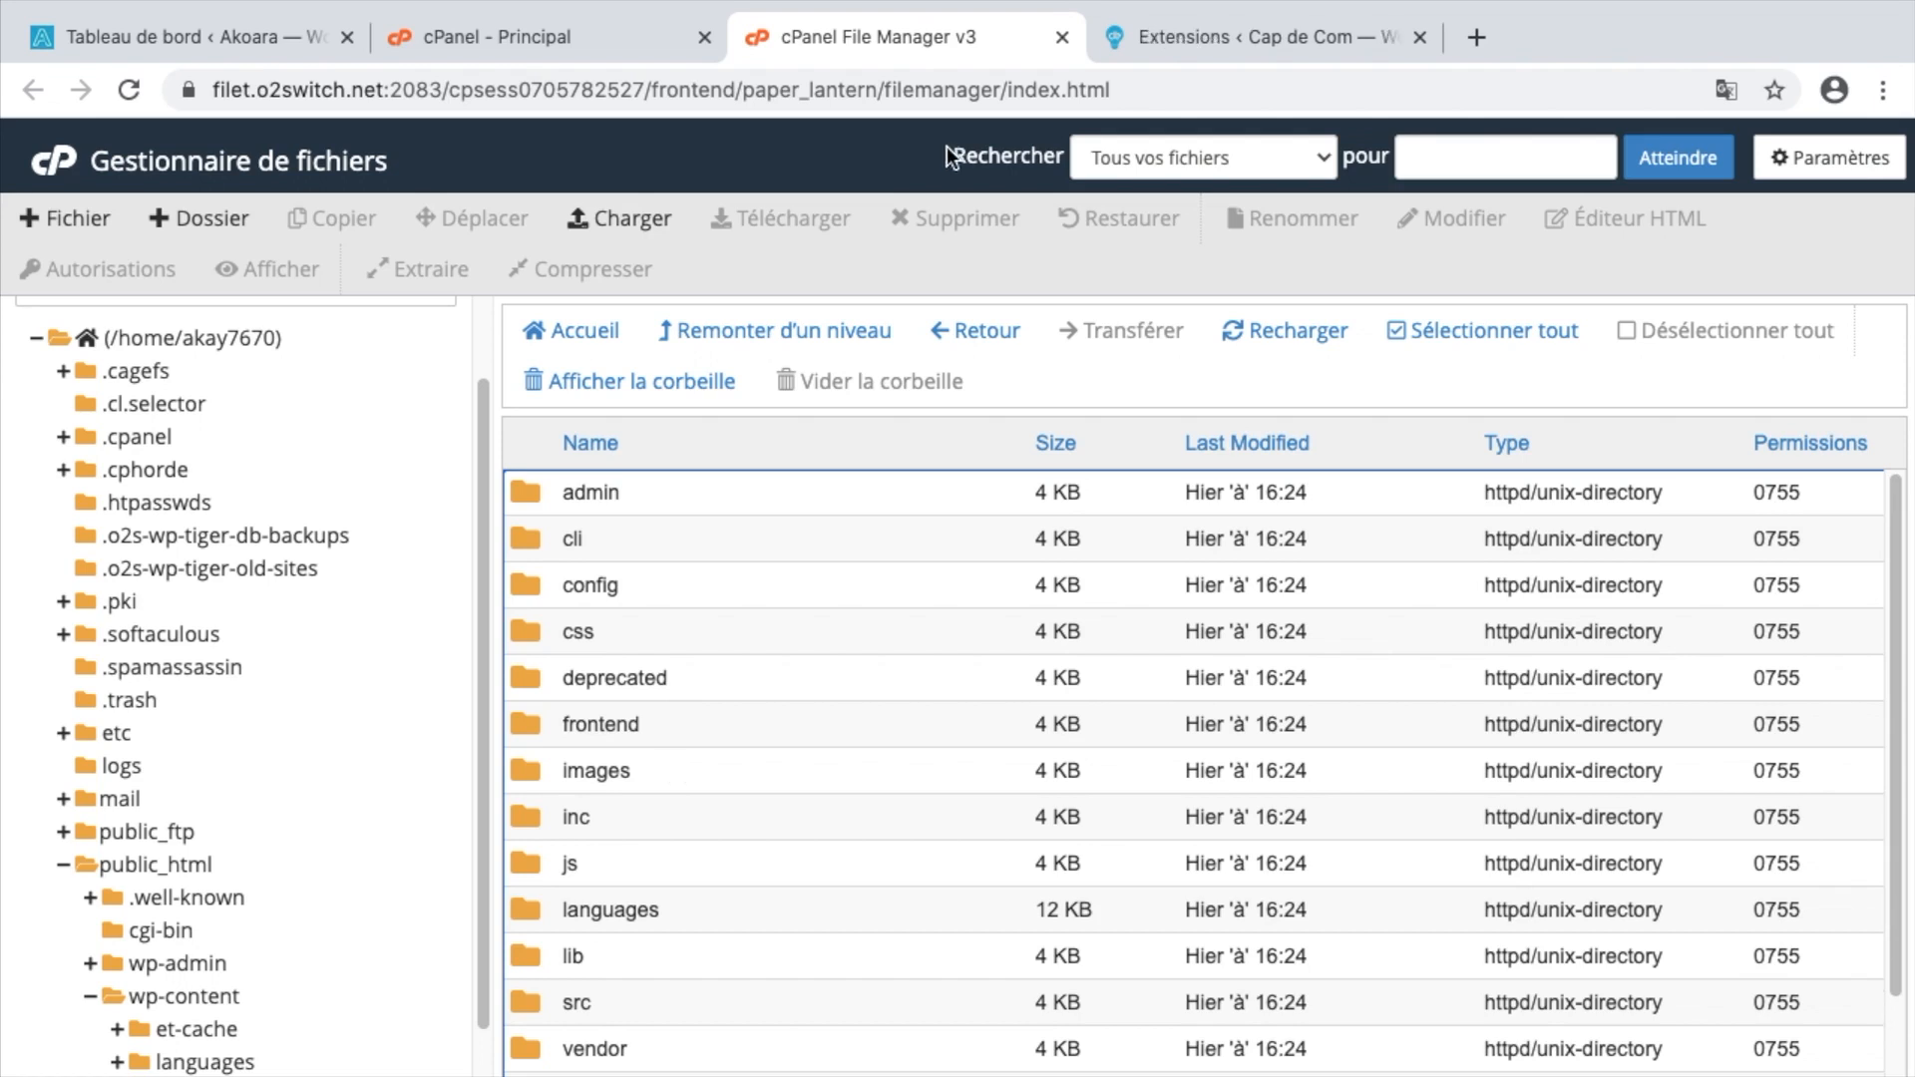
Open the WP Rocket website in a new tab from the link in the cache plugin tutorial article and view its offers.
click(1159, 42)
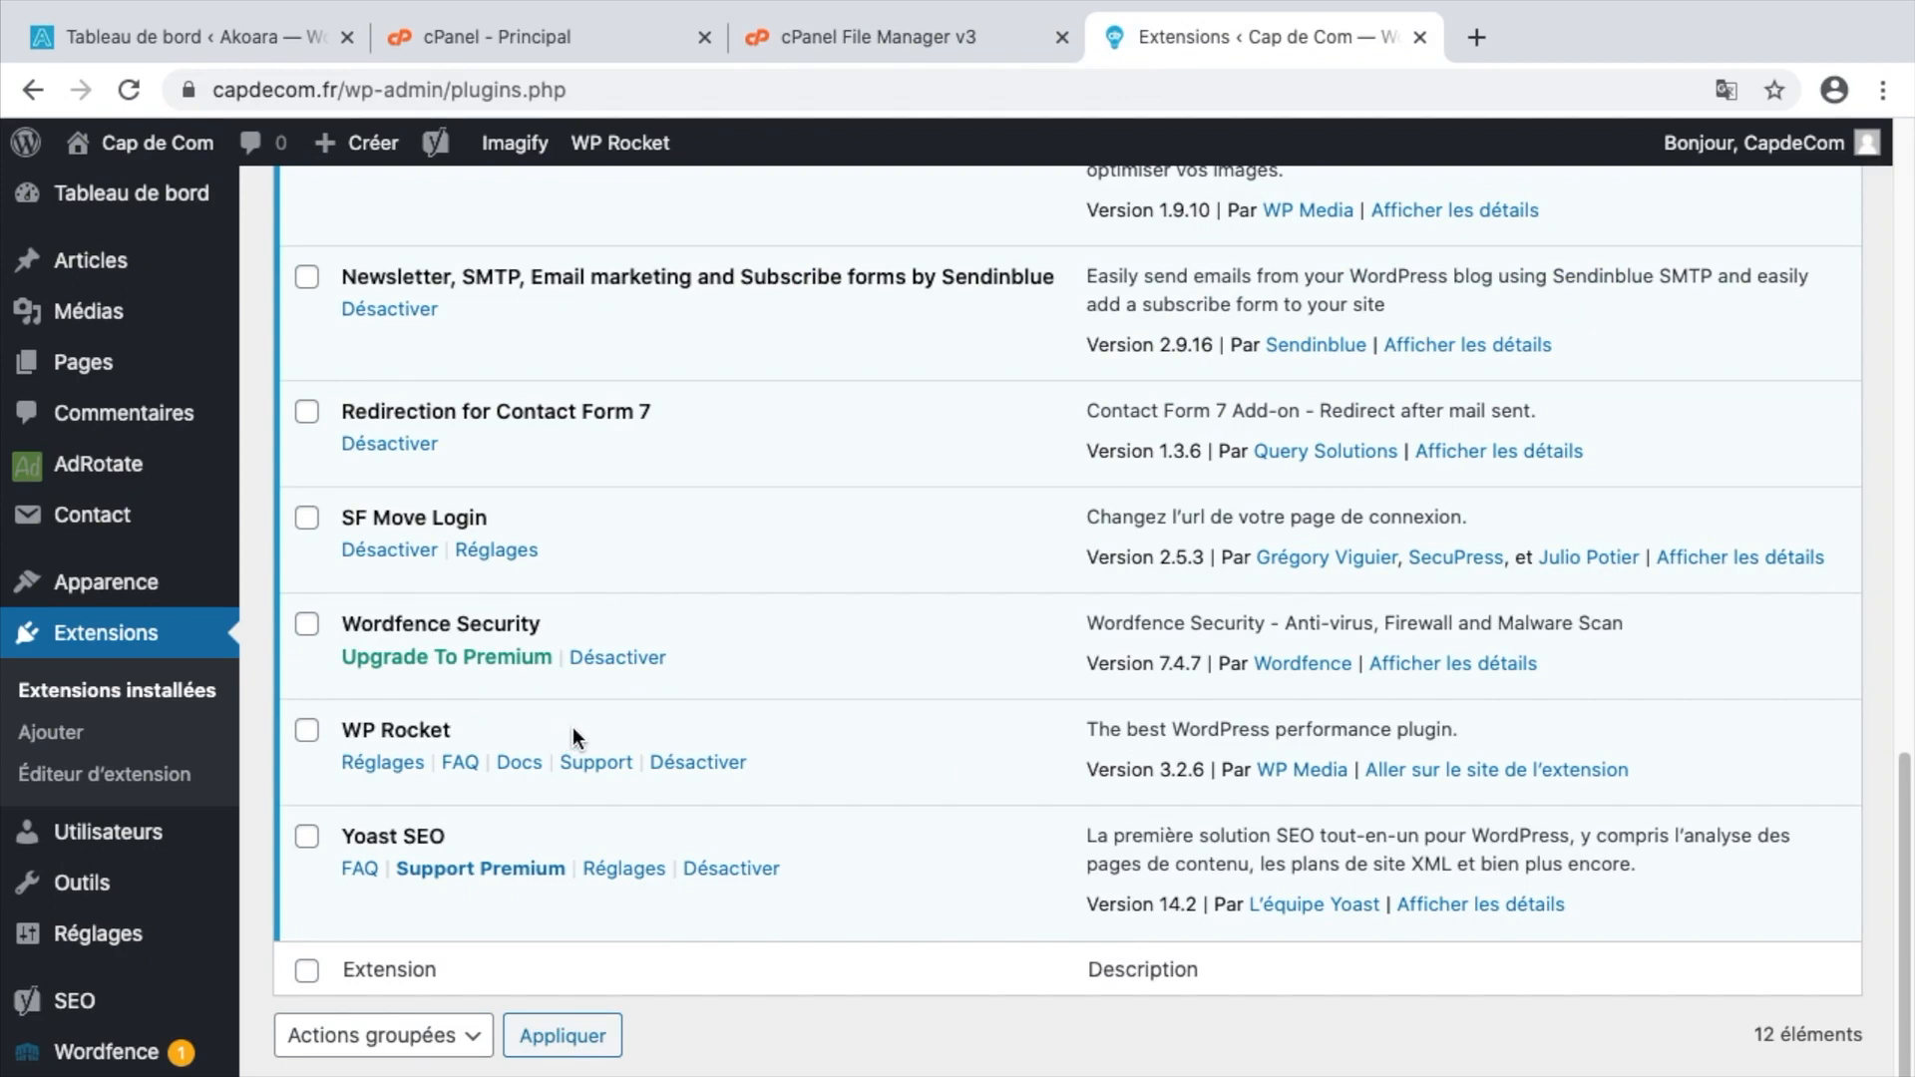
key(ctrl+Right)
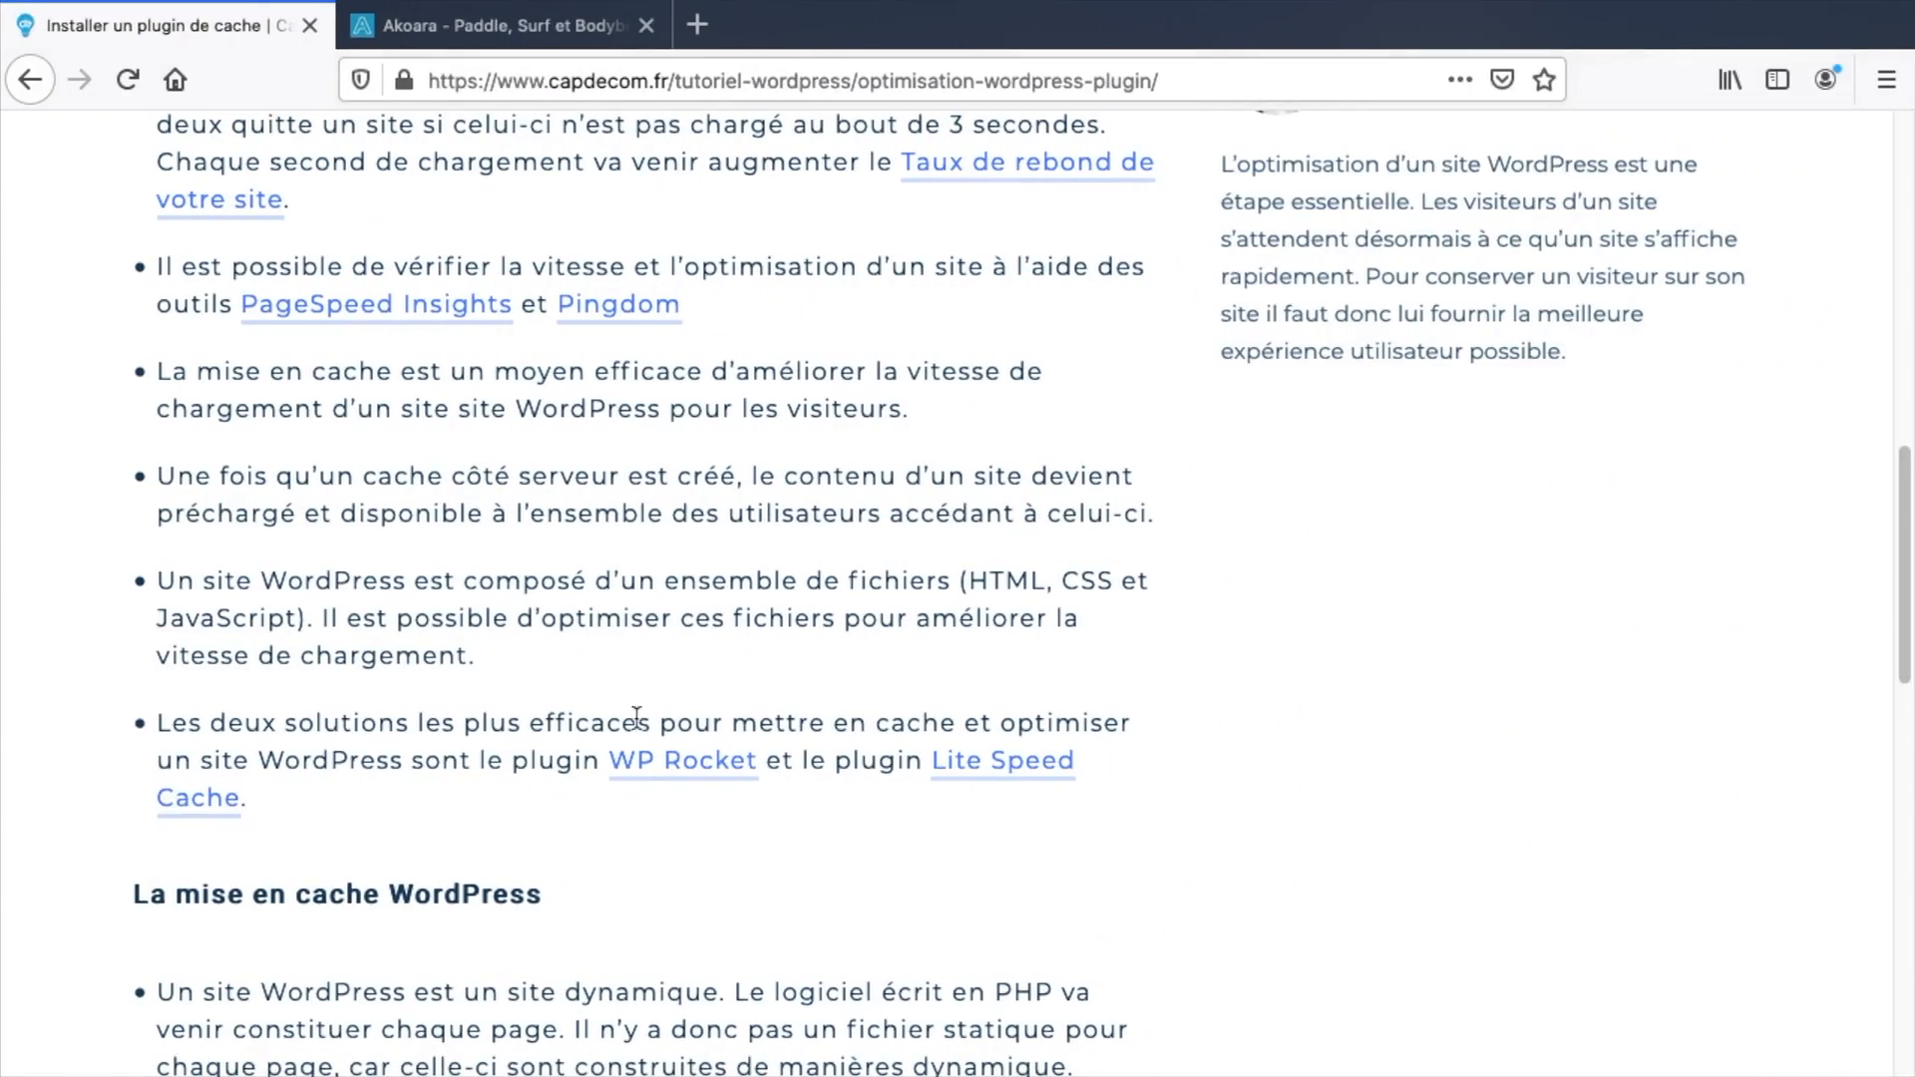
right_click(626, 763)
click(692, 770)
click(465, 22)
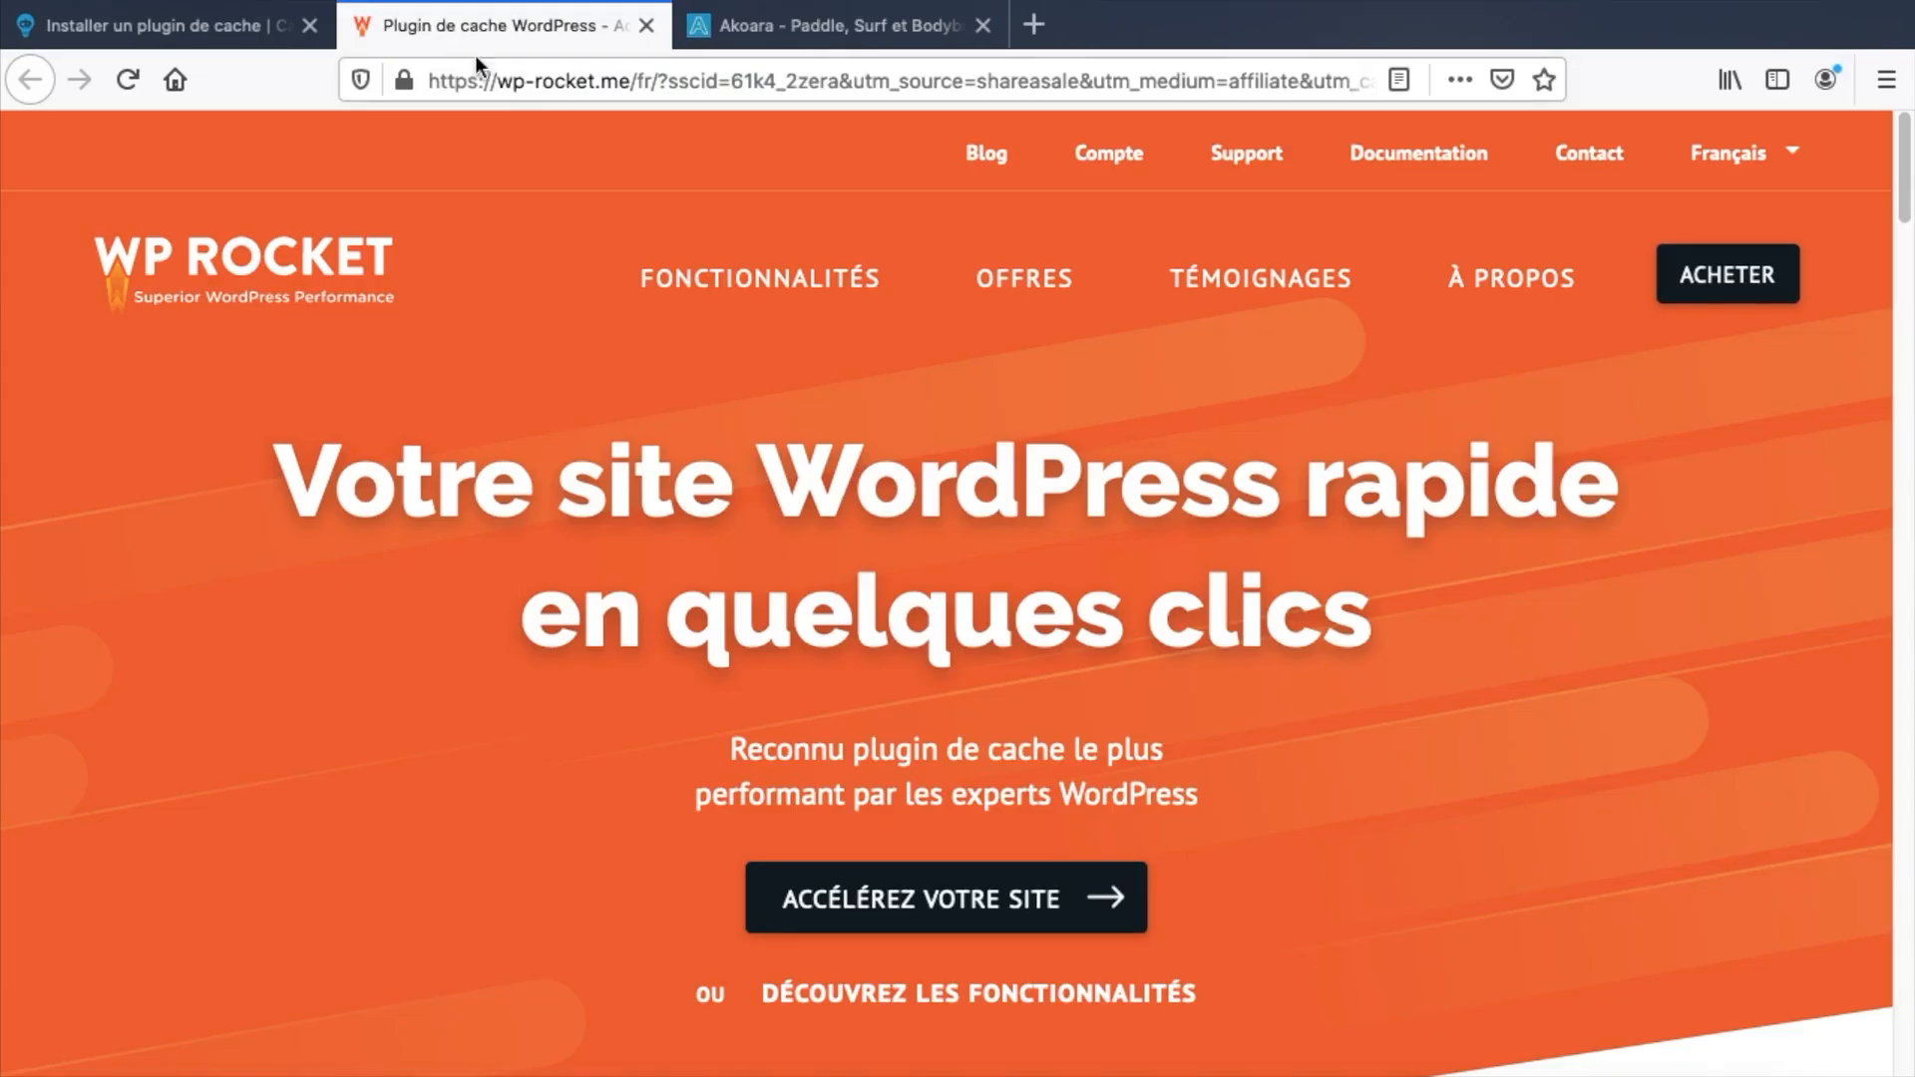
scroll(537, 426, down, 3)
scroll(966, 309, up, 3)
click(1018, 280)
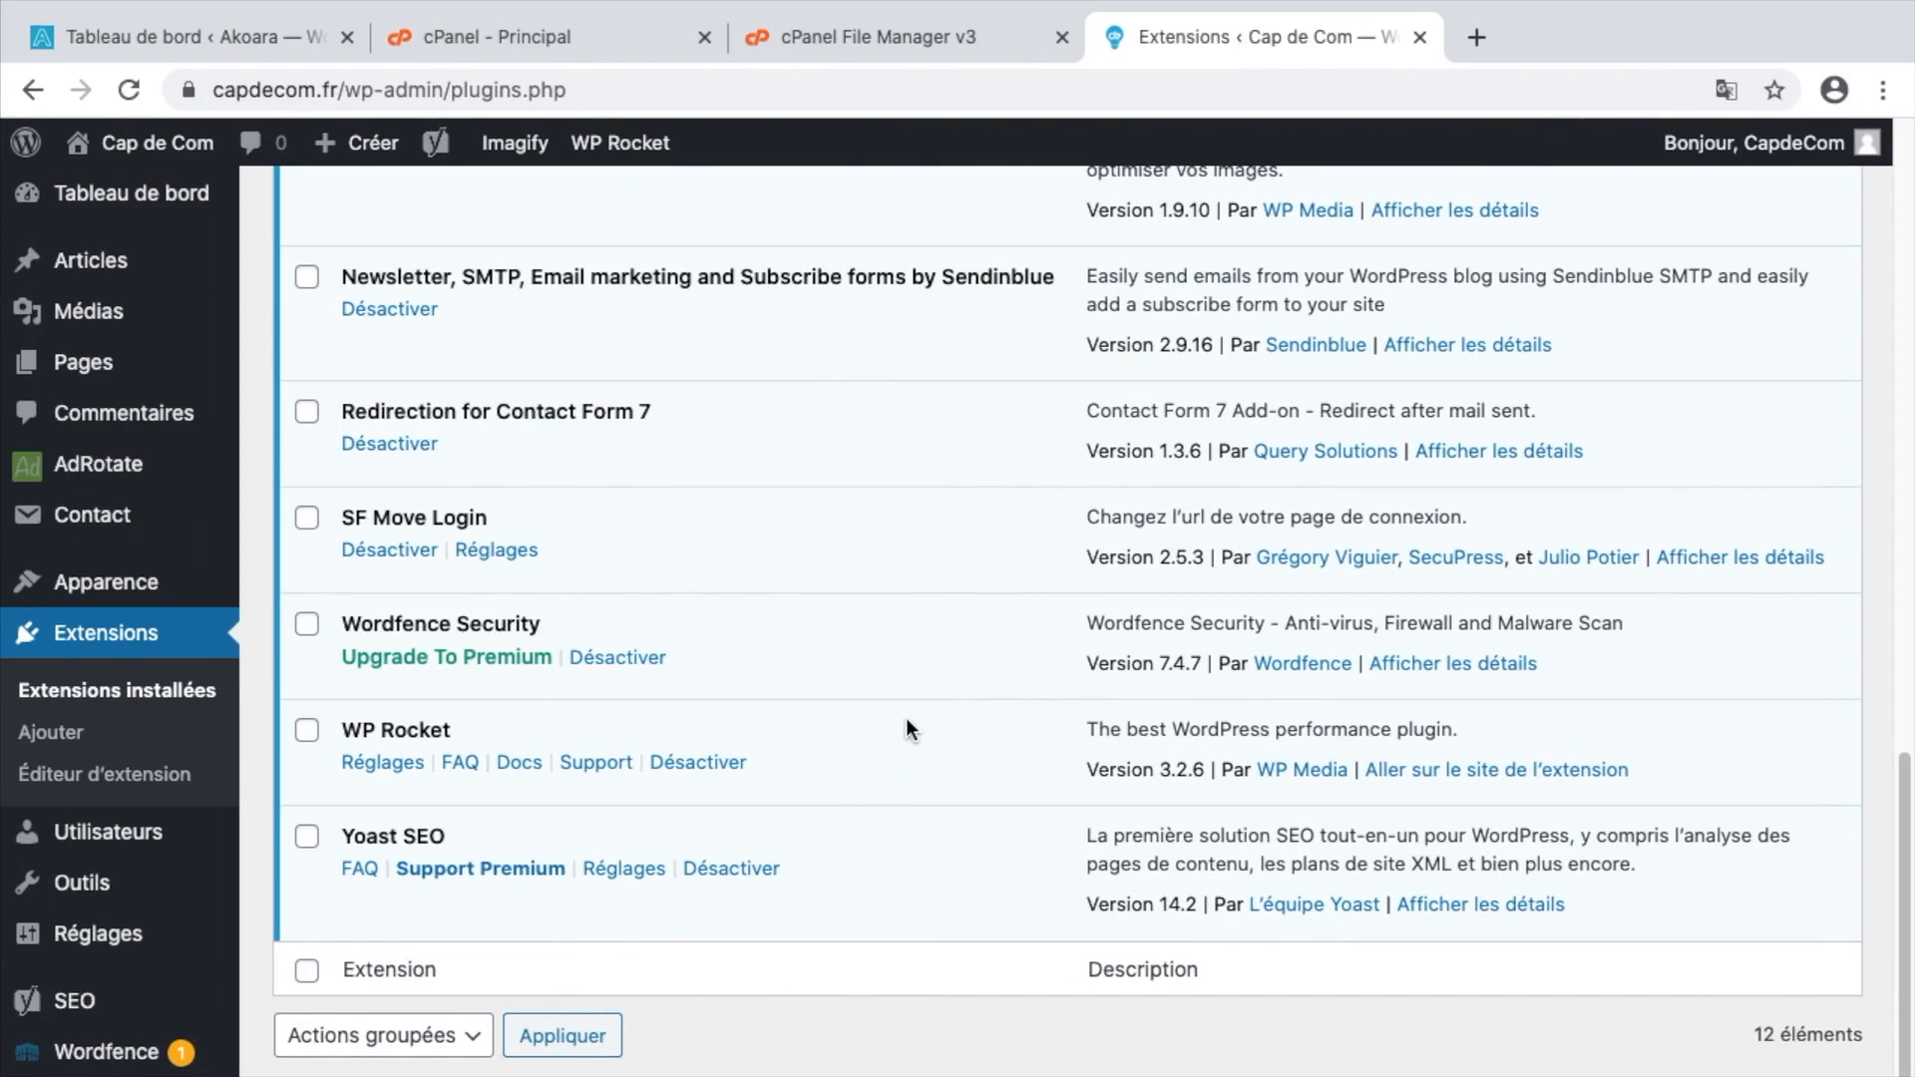
Deactivate the WP Rocket plugin on the Cap de Com site.
click(698, 763)
click(595, 537)
click(1178, 934)
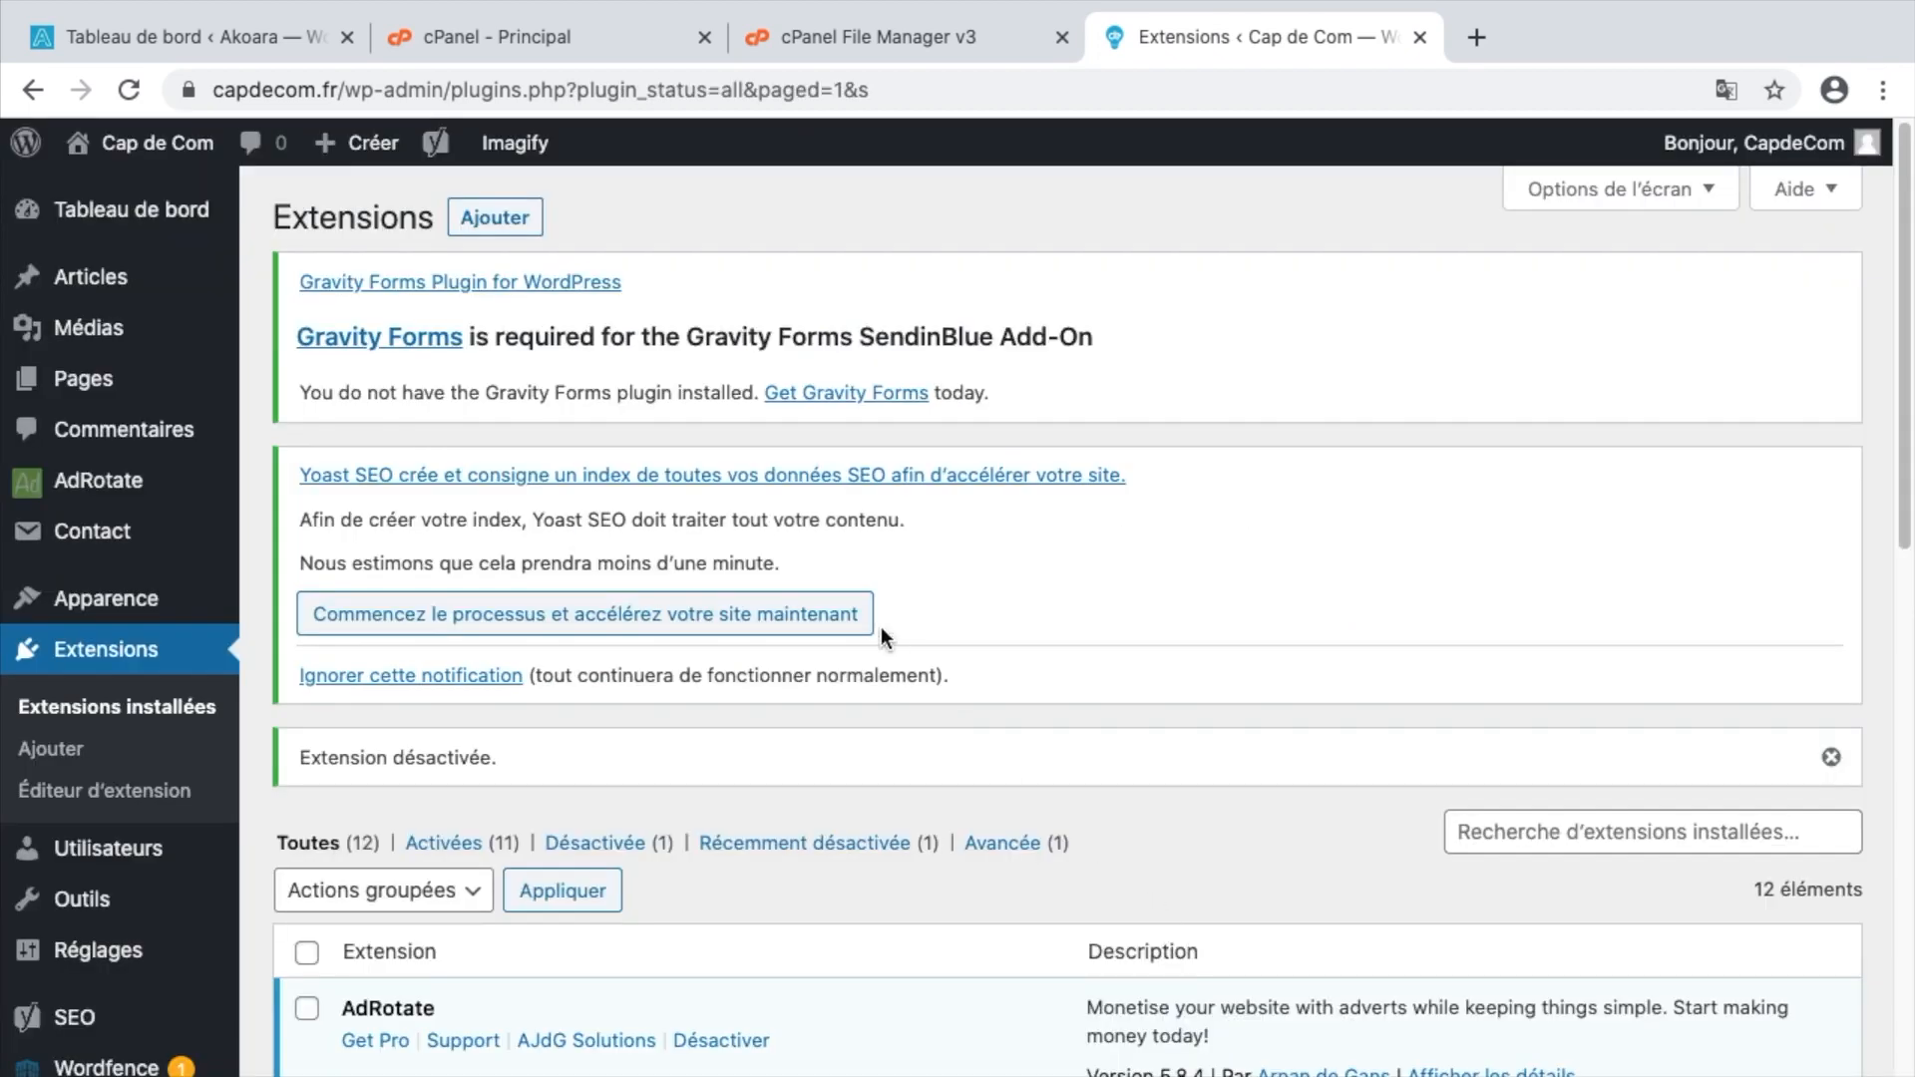
Return to the cache plugin tutorial article and open its PageSpeed Insights and Pingdom links in new tabs.
key(ctrl+Right)
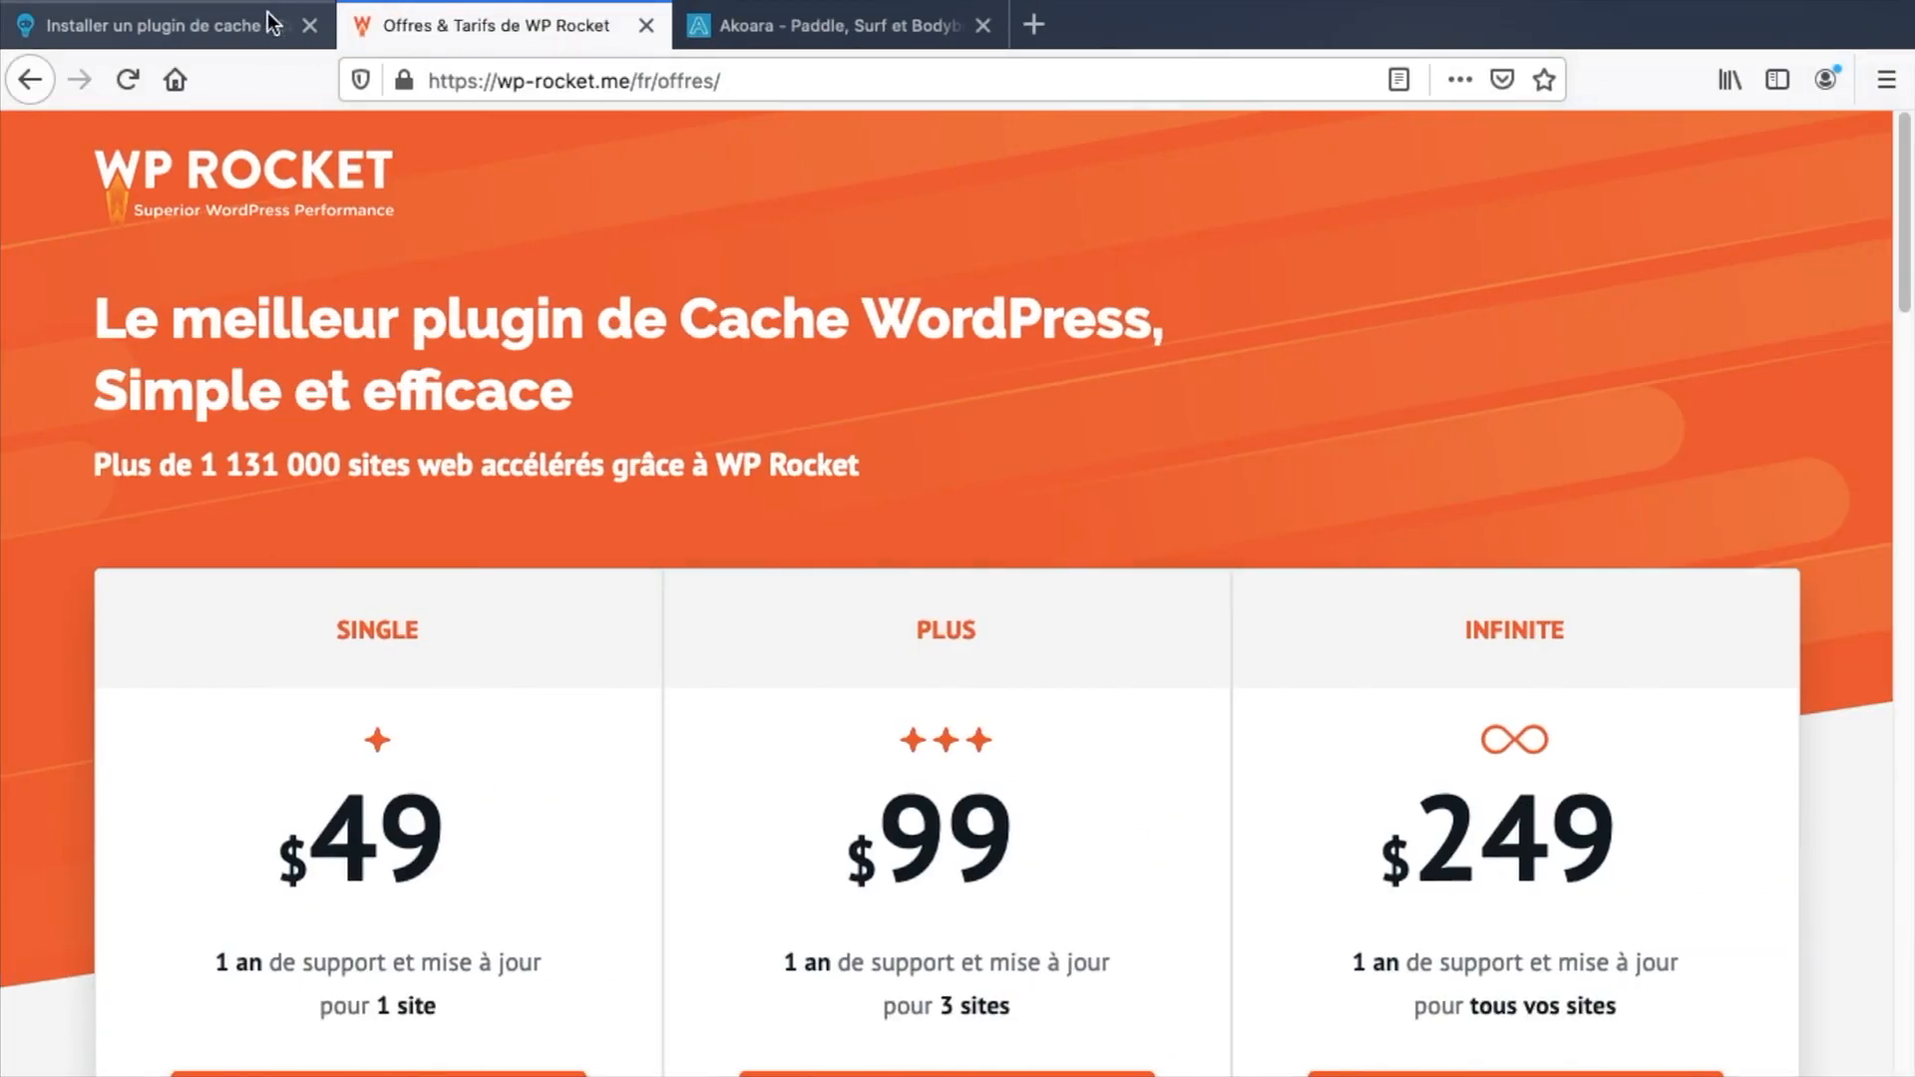
click(257, 18)
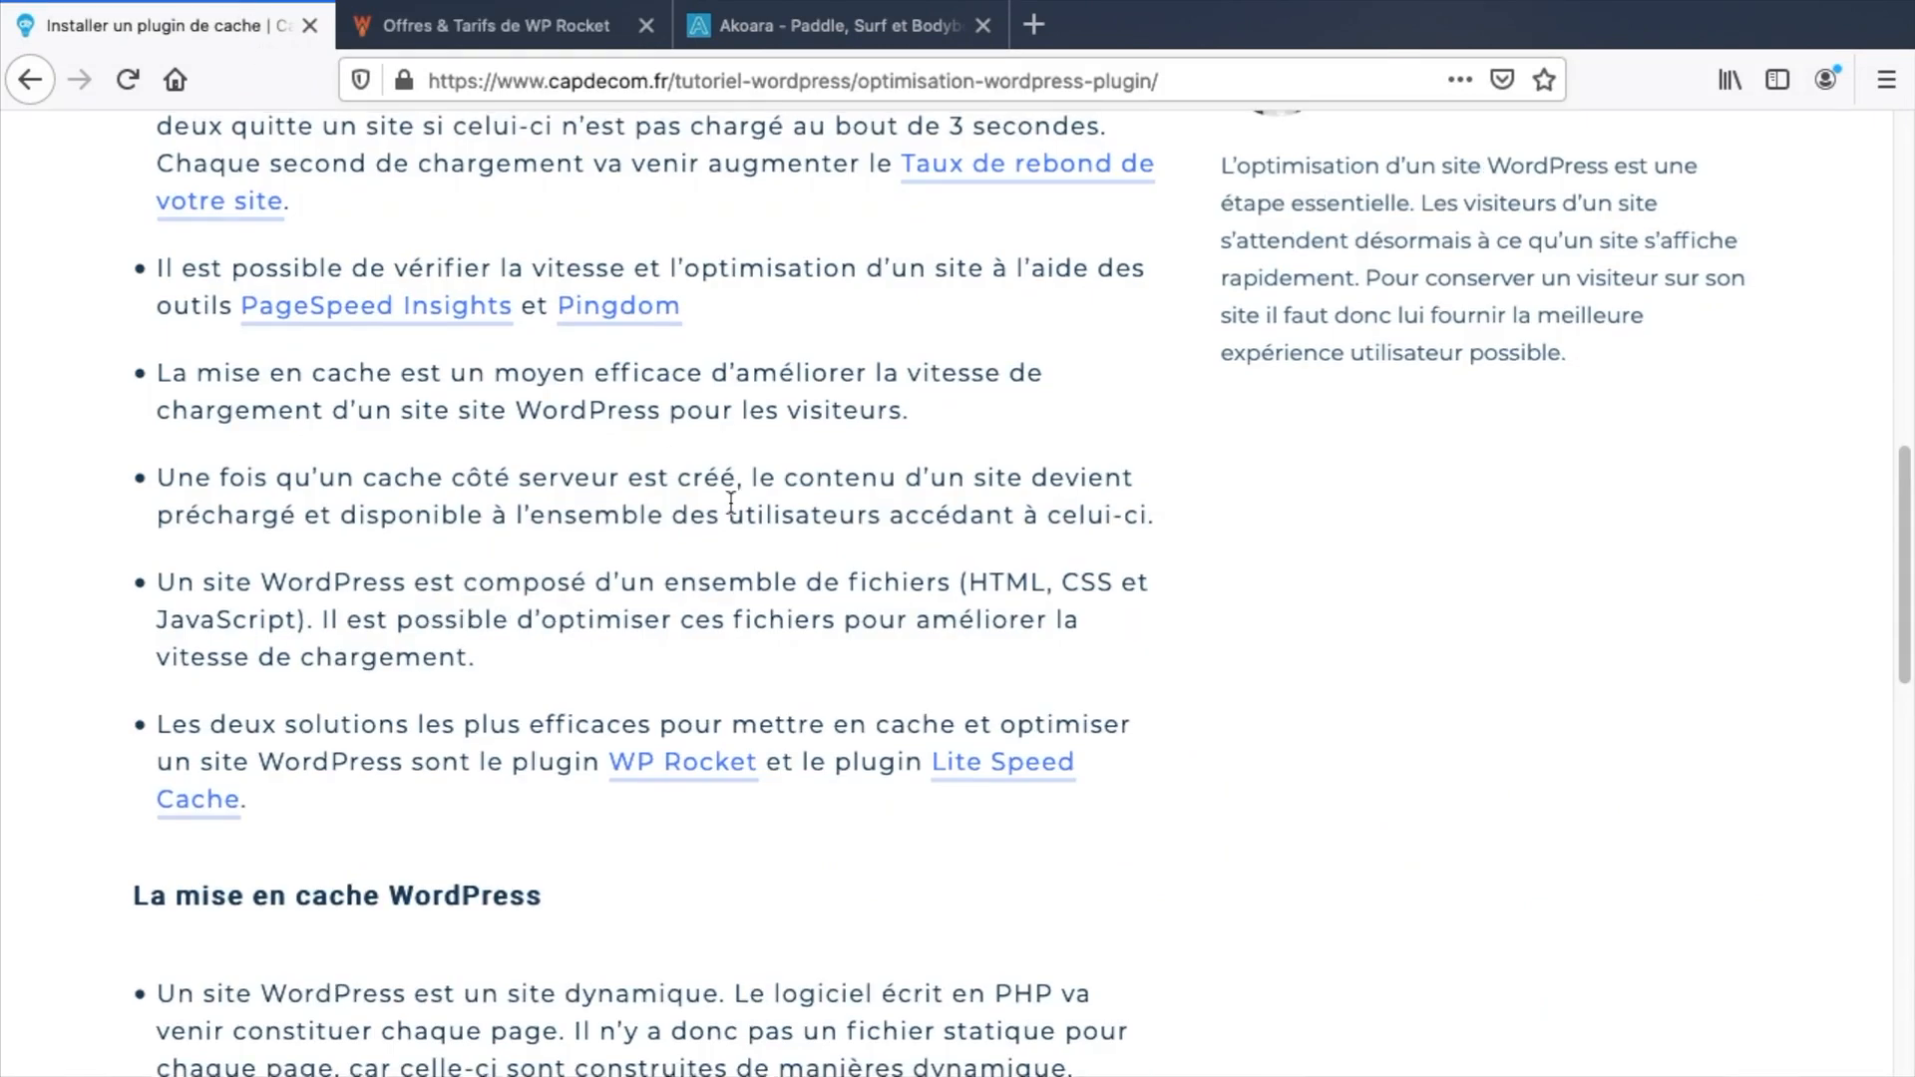
scroll(731, 502, up, 2)
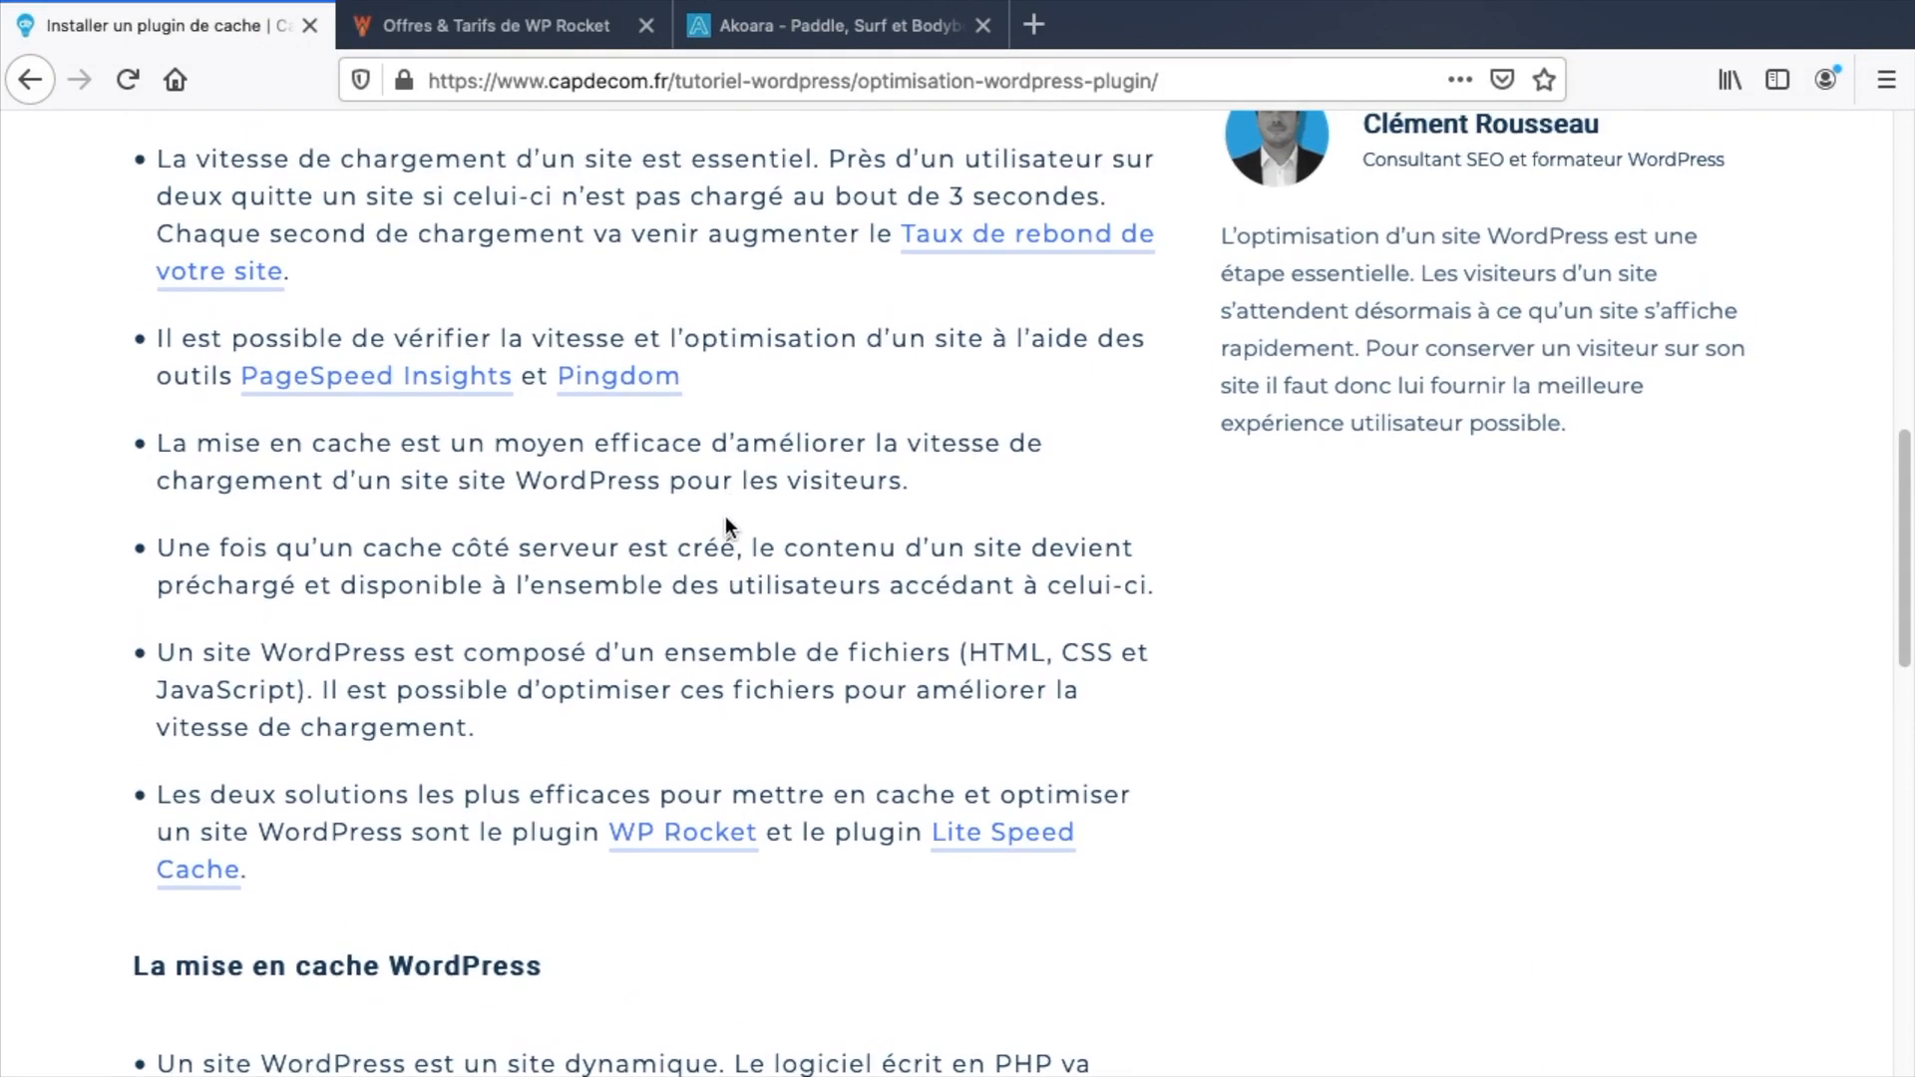
right_click(498, 377)
click(511, 376)
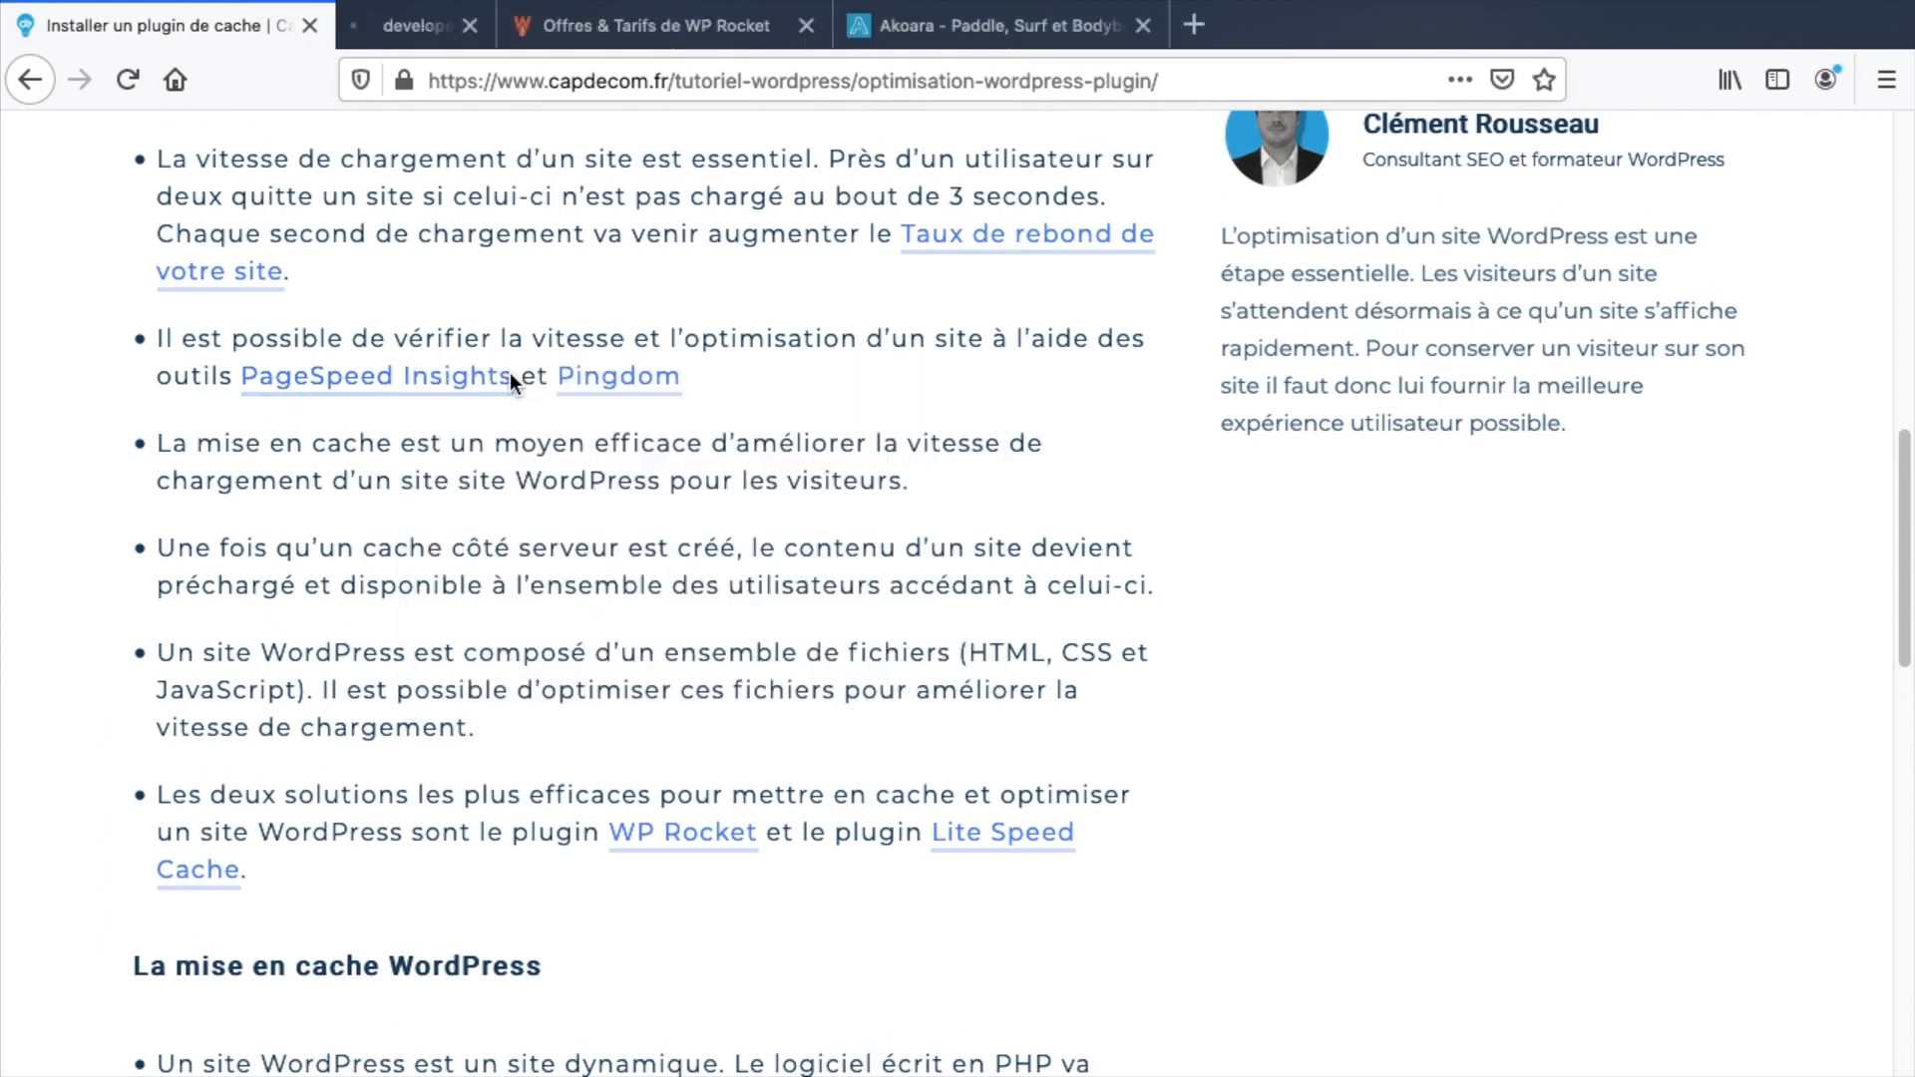
right_click(629, 378)
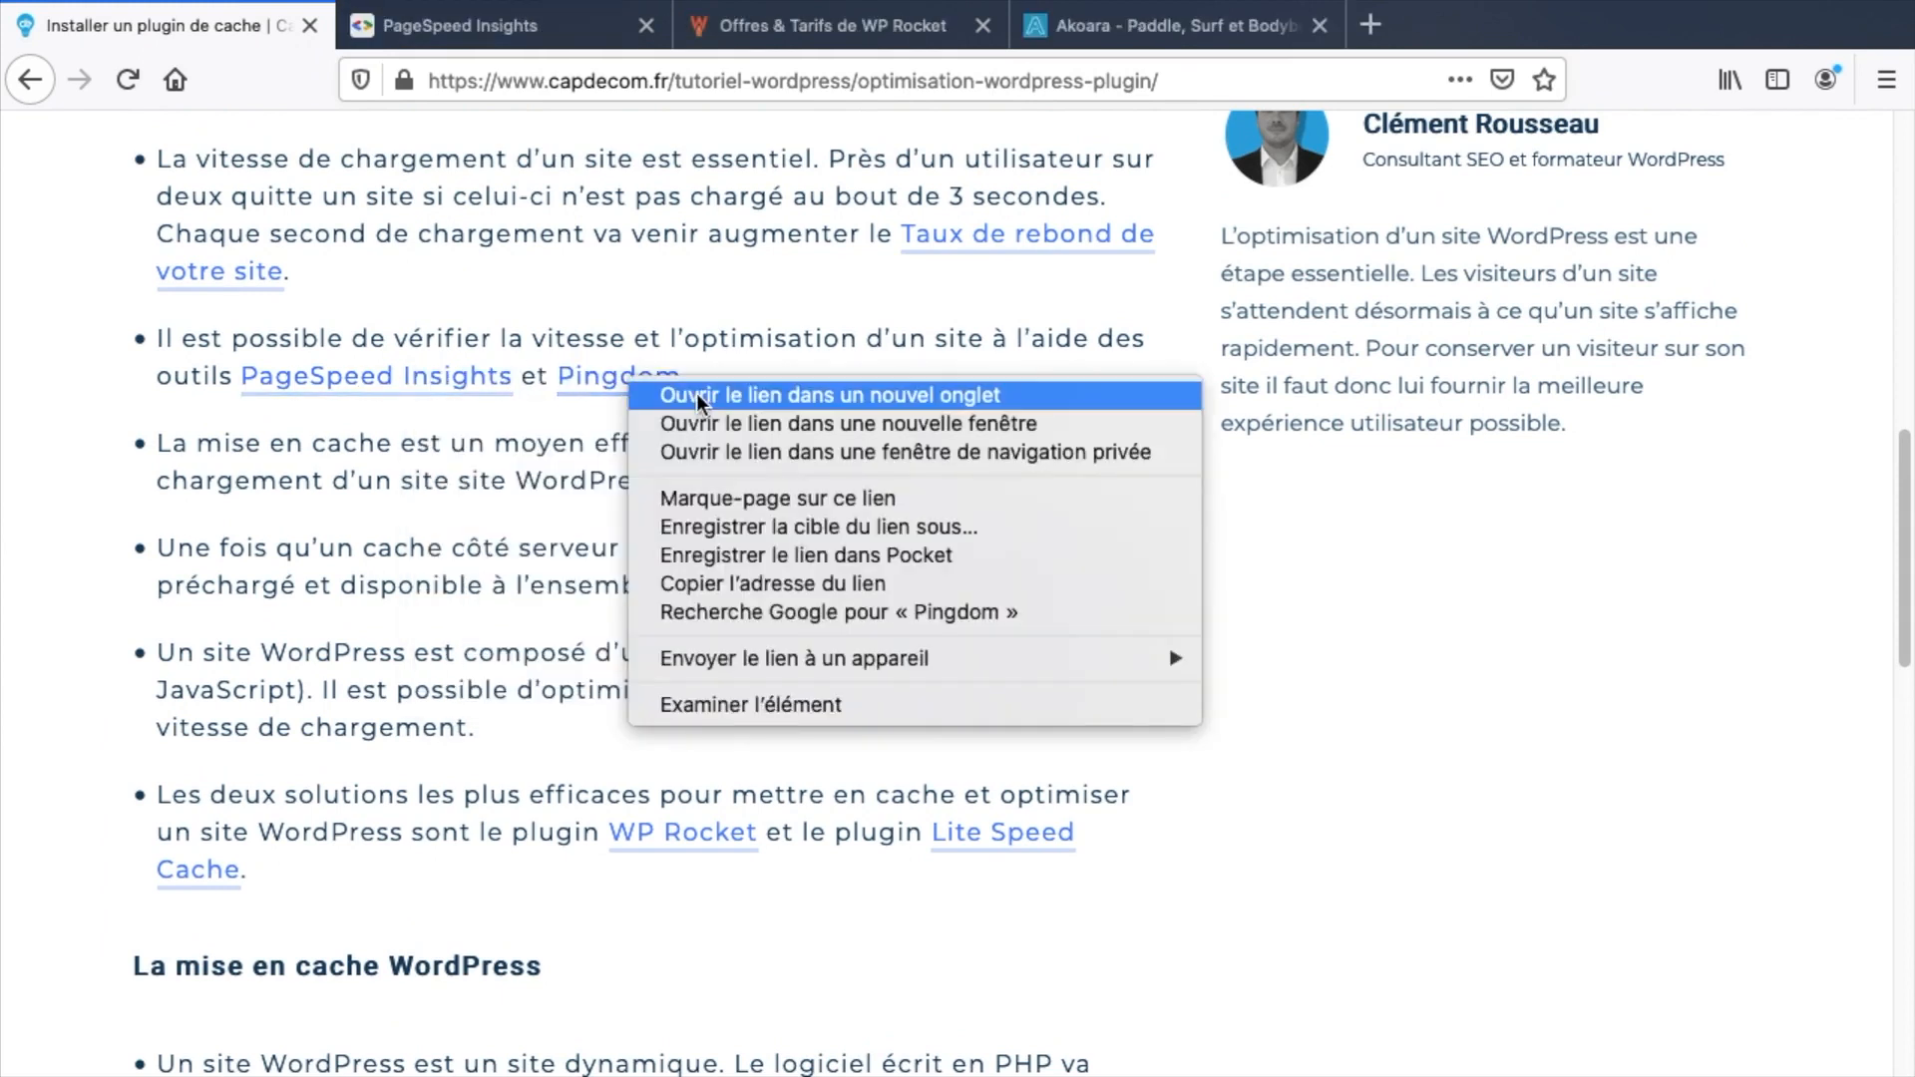
click(696, 395)
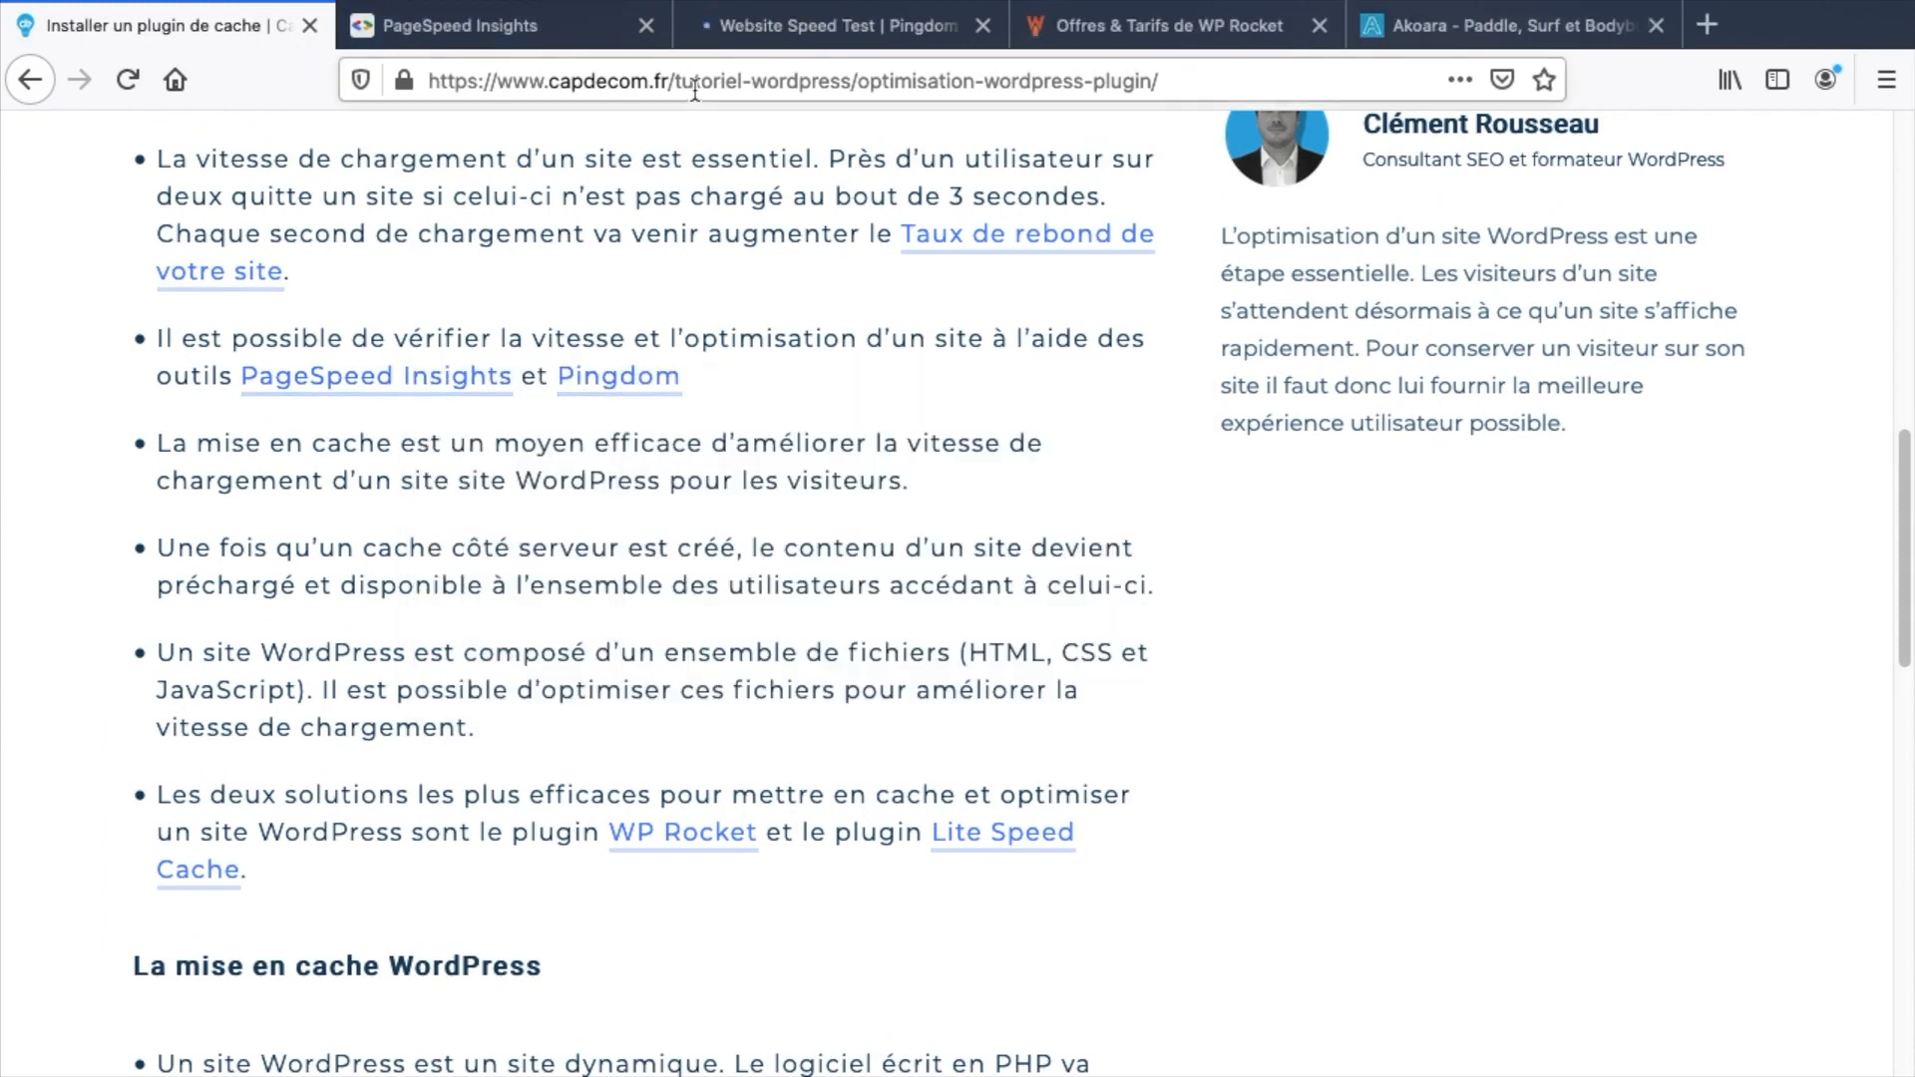
Copy the tutorial article's URL and analyse it with PageSpeed Insights.
click(696, 84)
key(super+c)
click(509, 22)
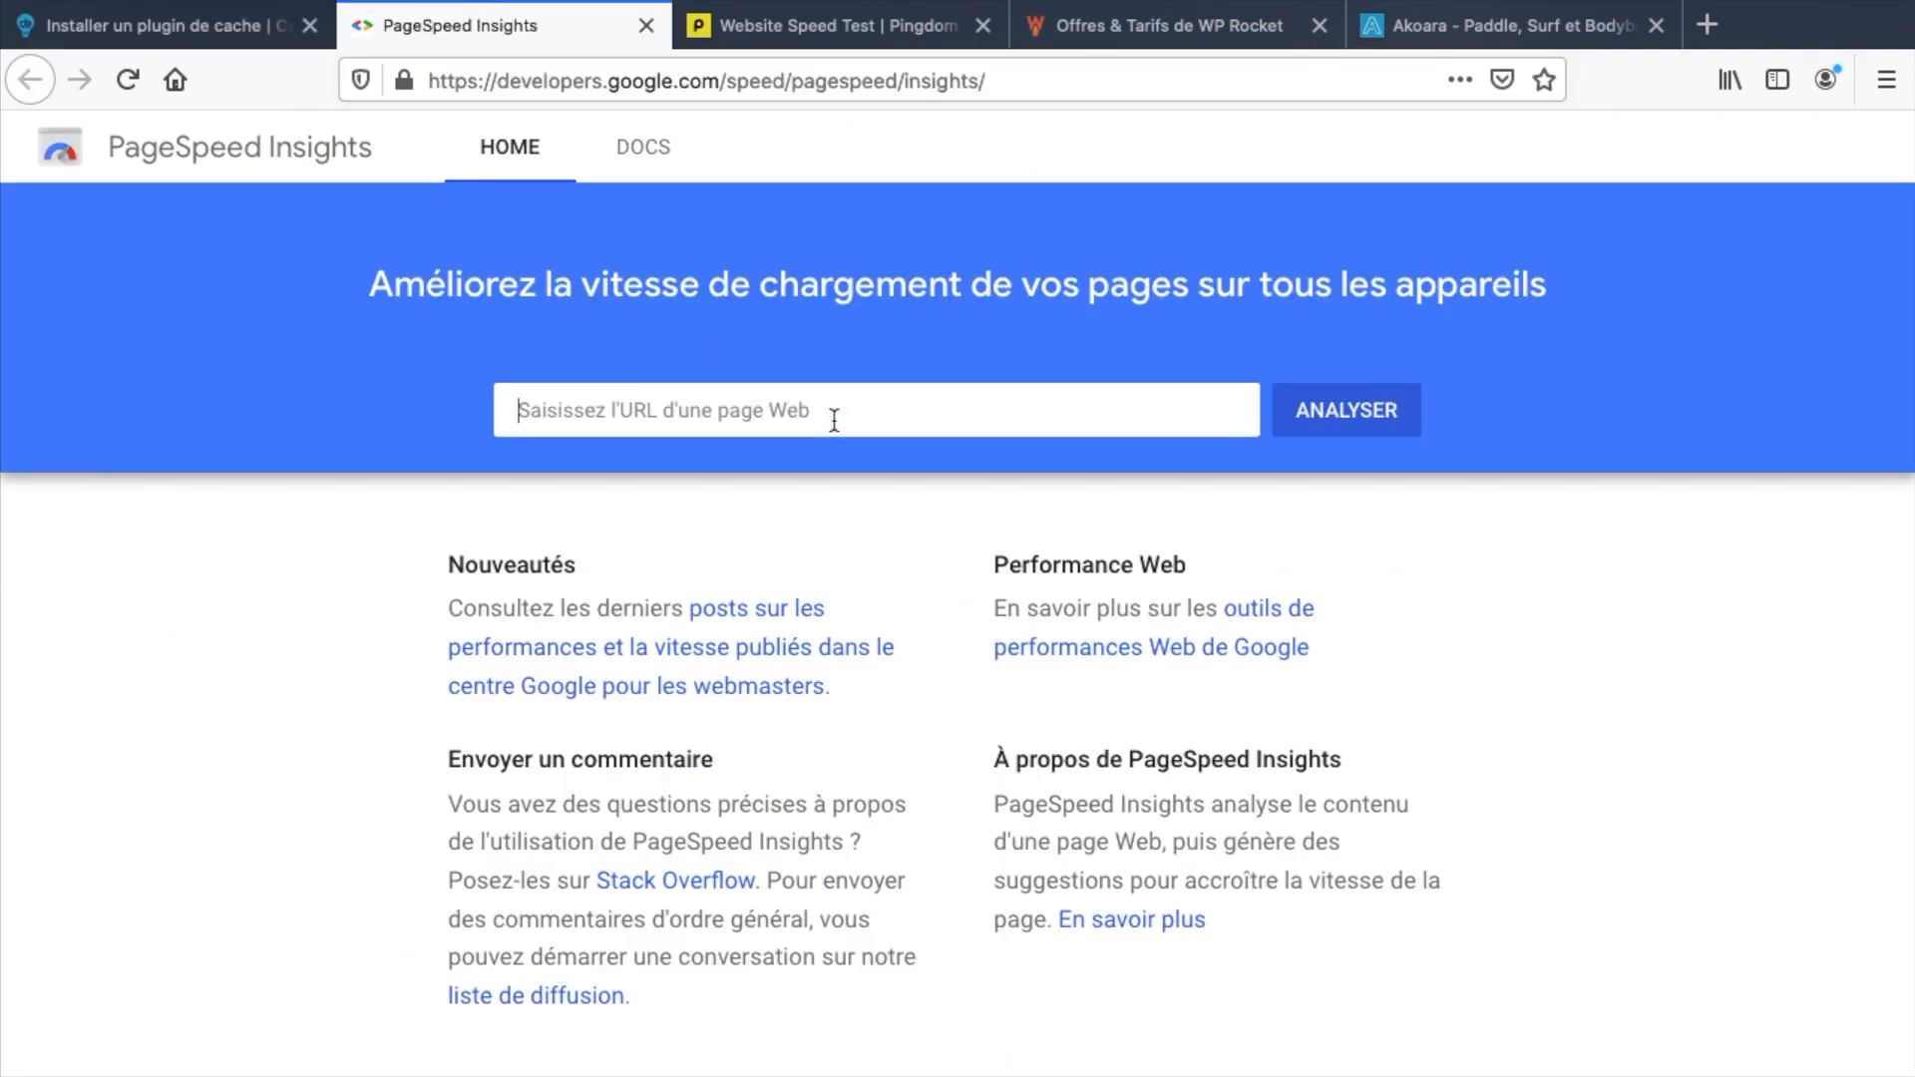
key(super+v)
click(1346, 416)
Run a Pingdom speed test on the copied article URL from Europe - Germany - Frankfurt.
click(808, 25)
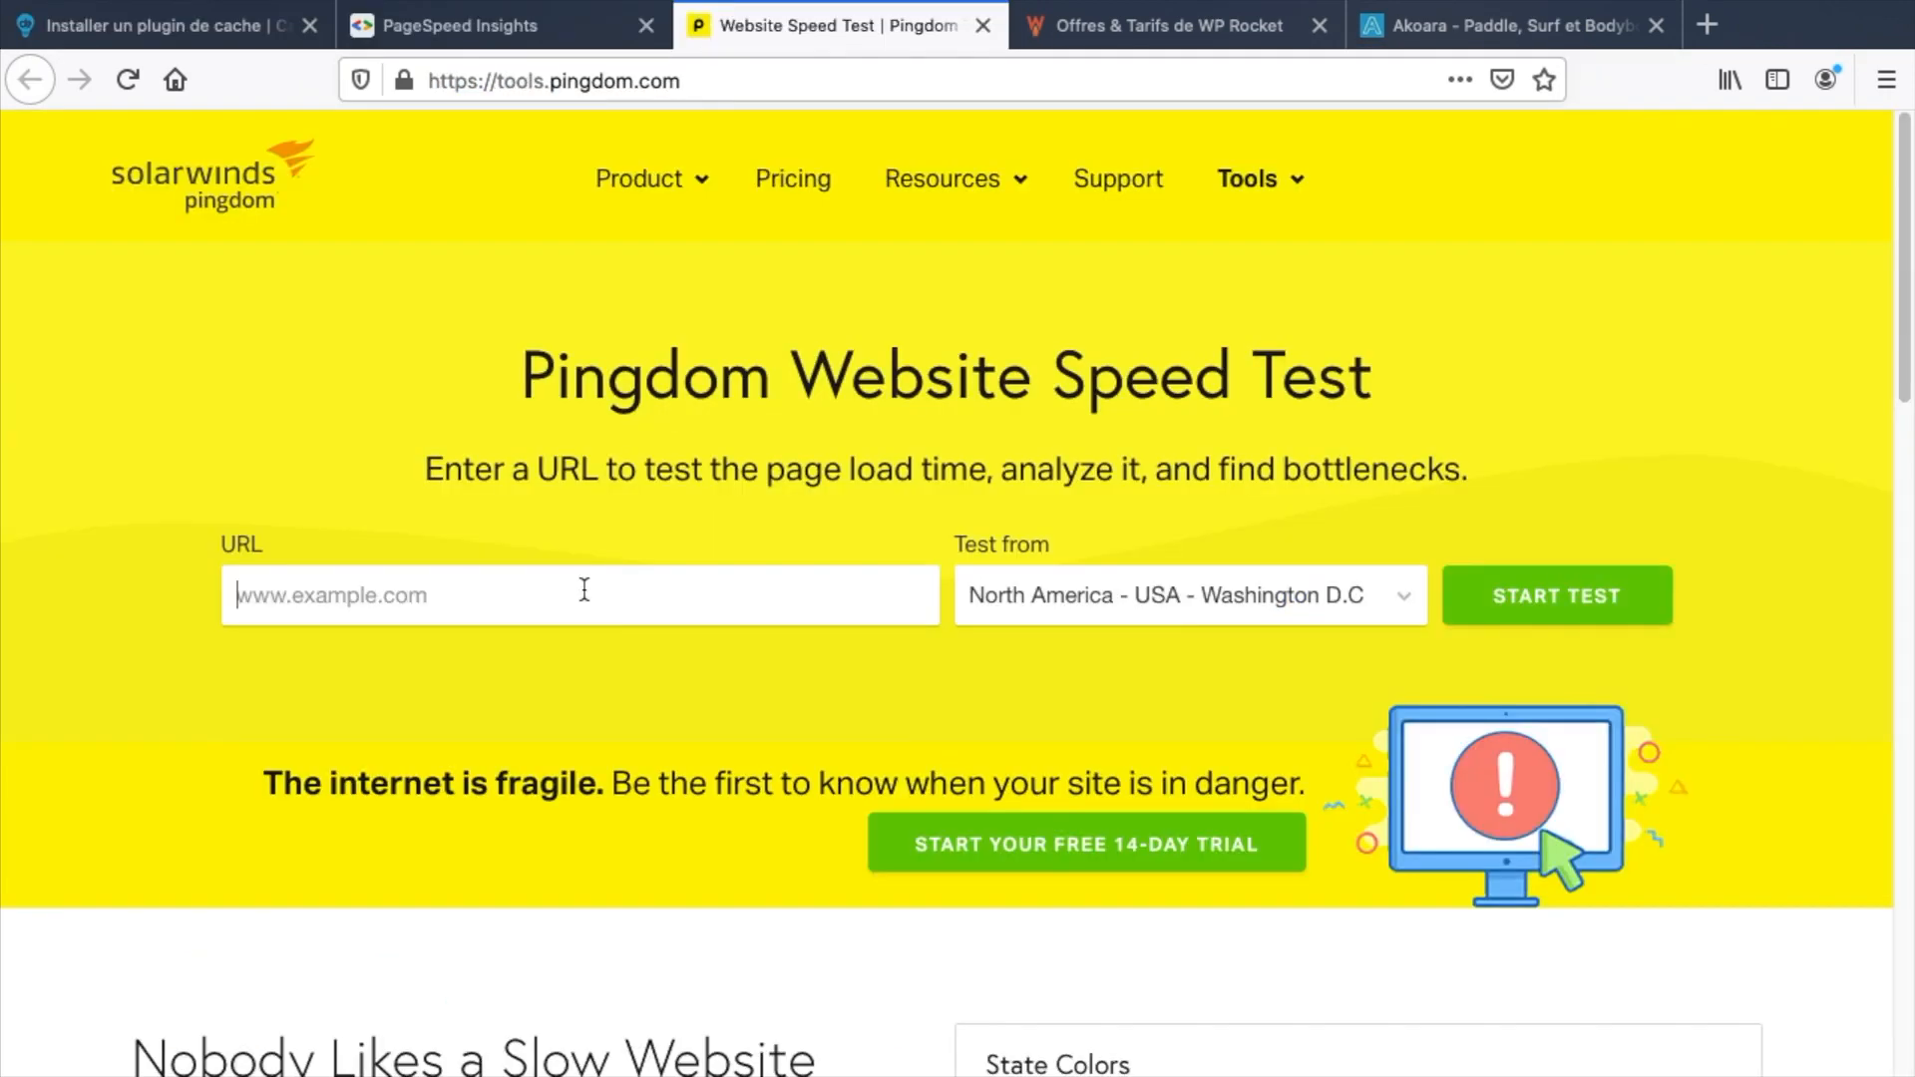
key(super+v)
click(1190, 595)
click(1090, 705)
click(1582, 589)
Review the article's mobile score in PageSpeed Insights and its results in Pingdom.
click(535, 24)
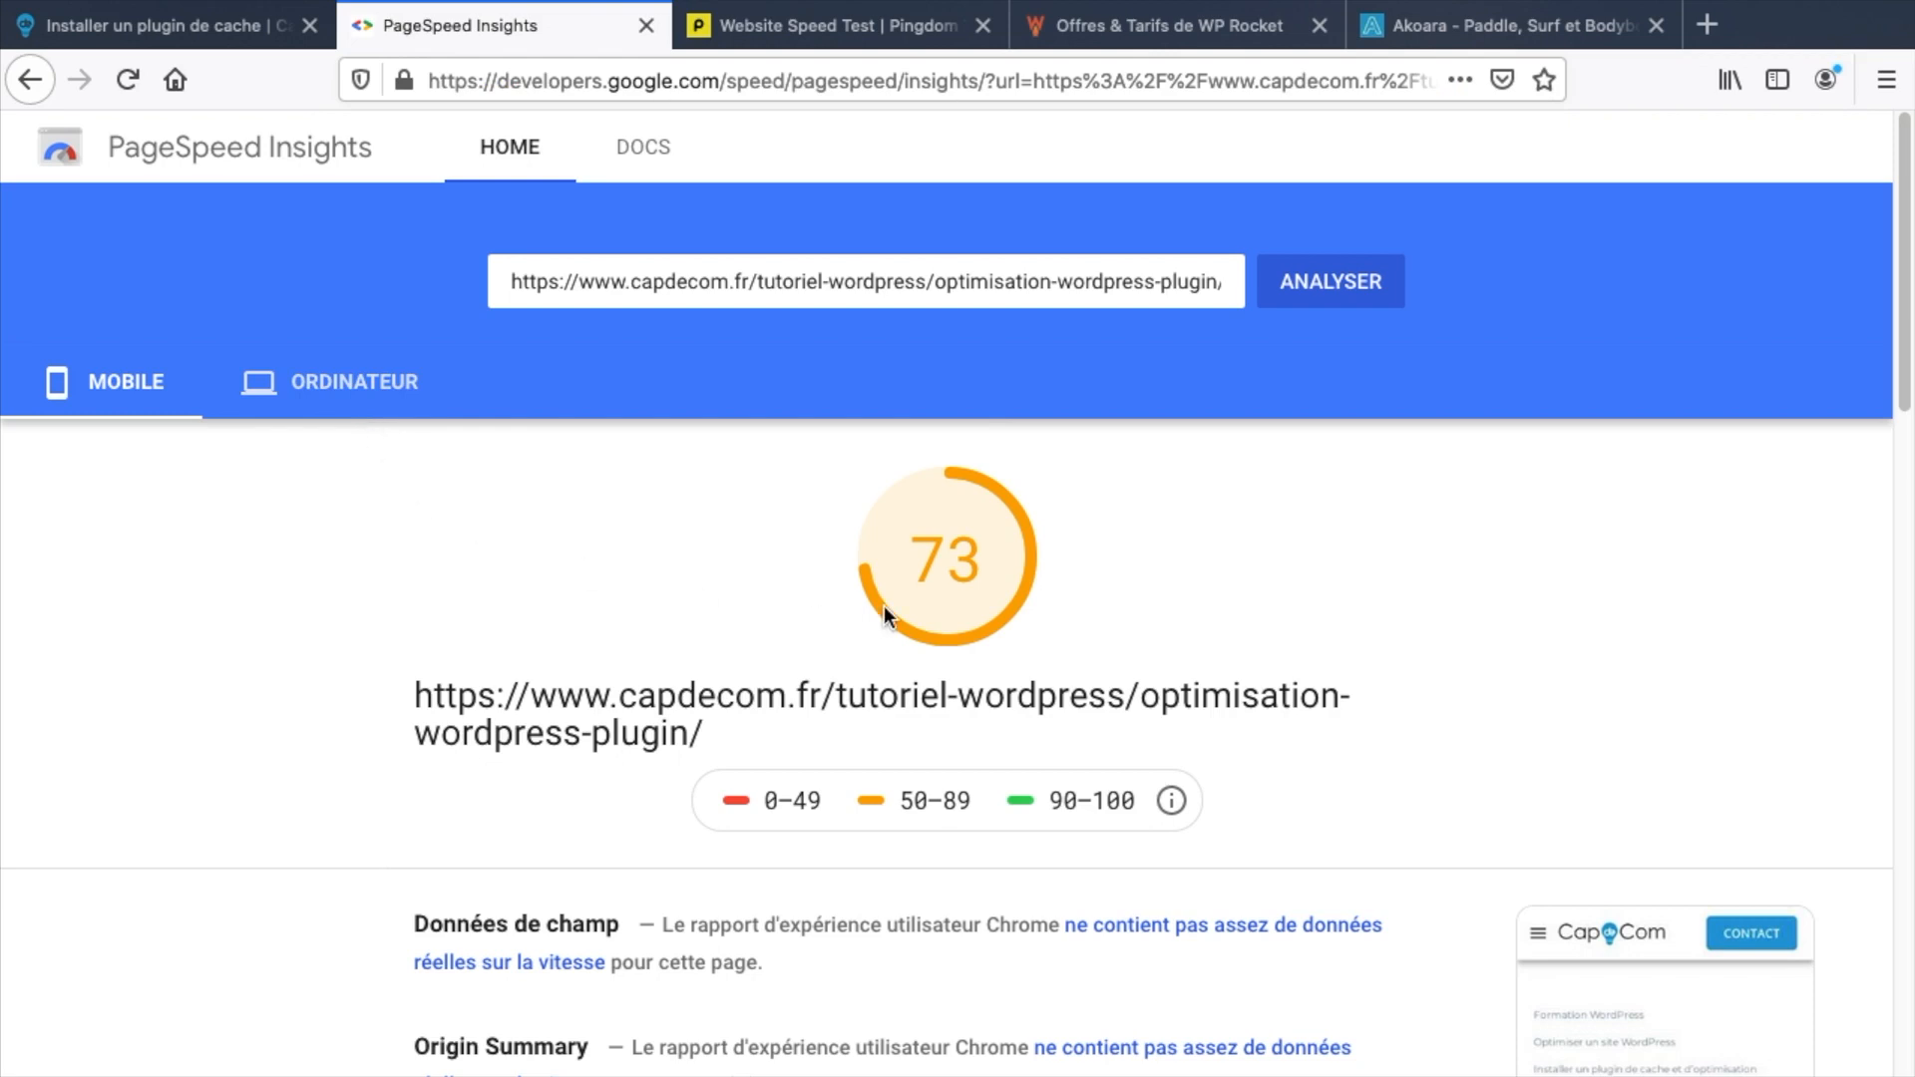
click(782, 40)
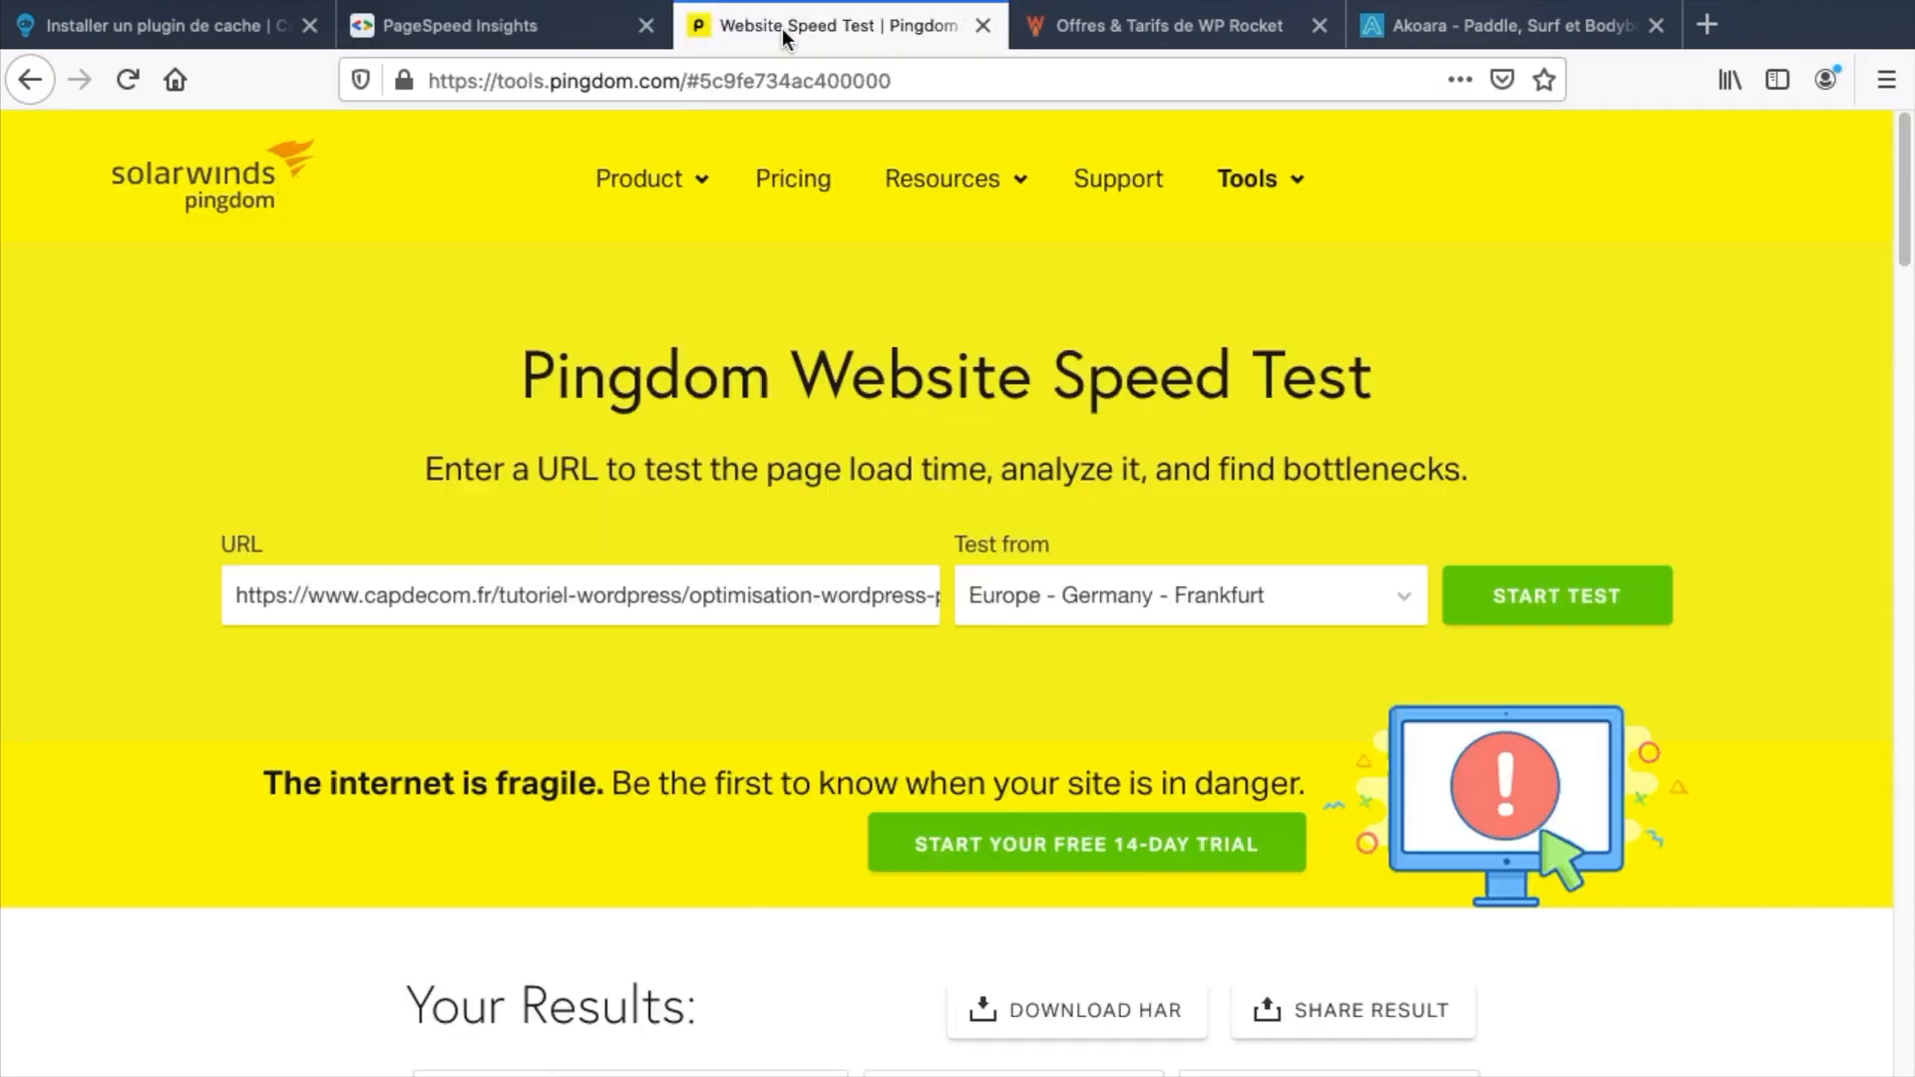
scroll(792, 369, down, 4)
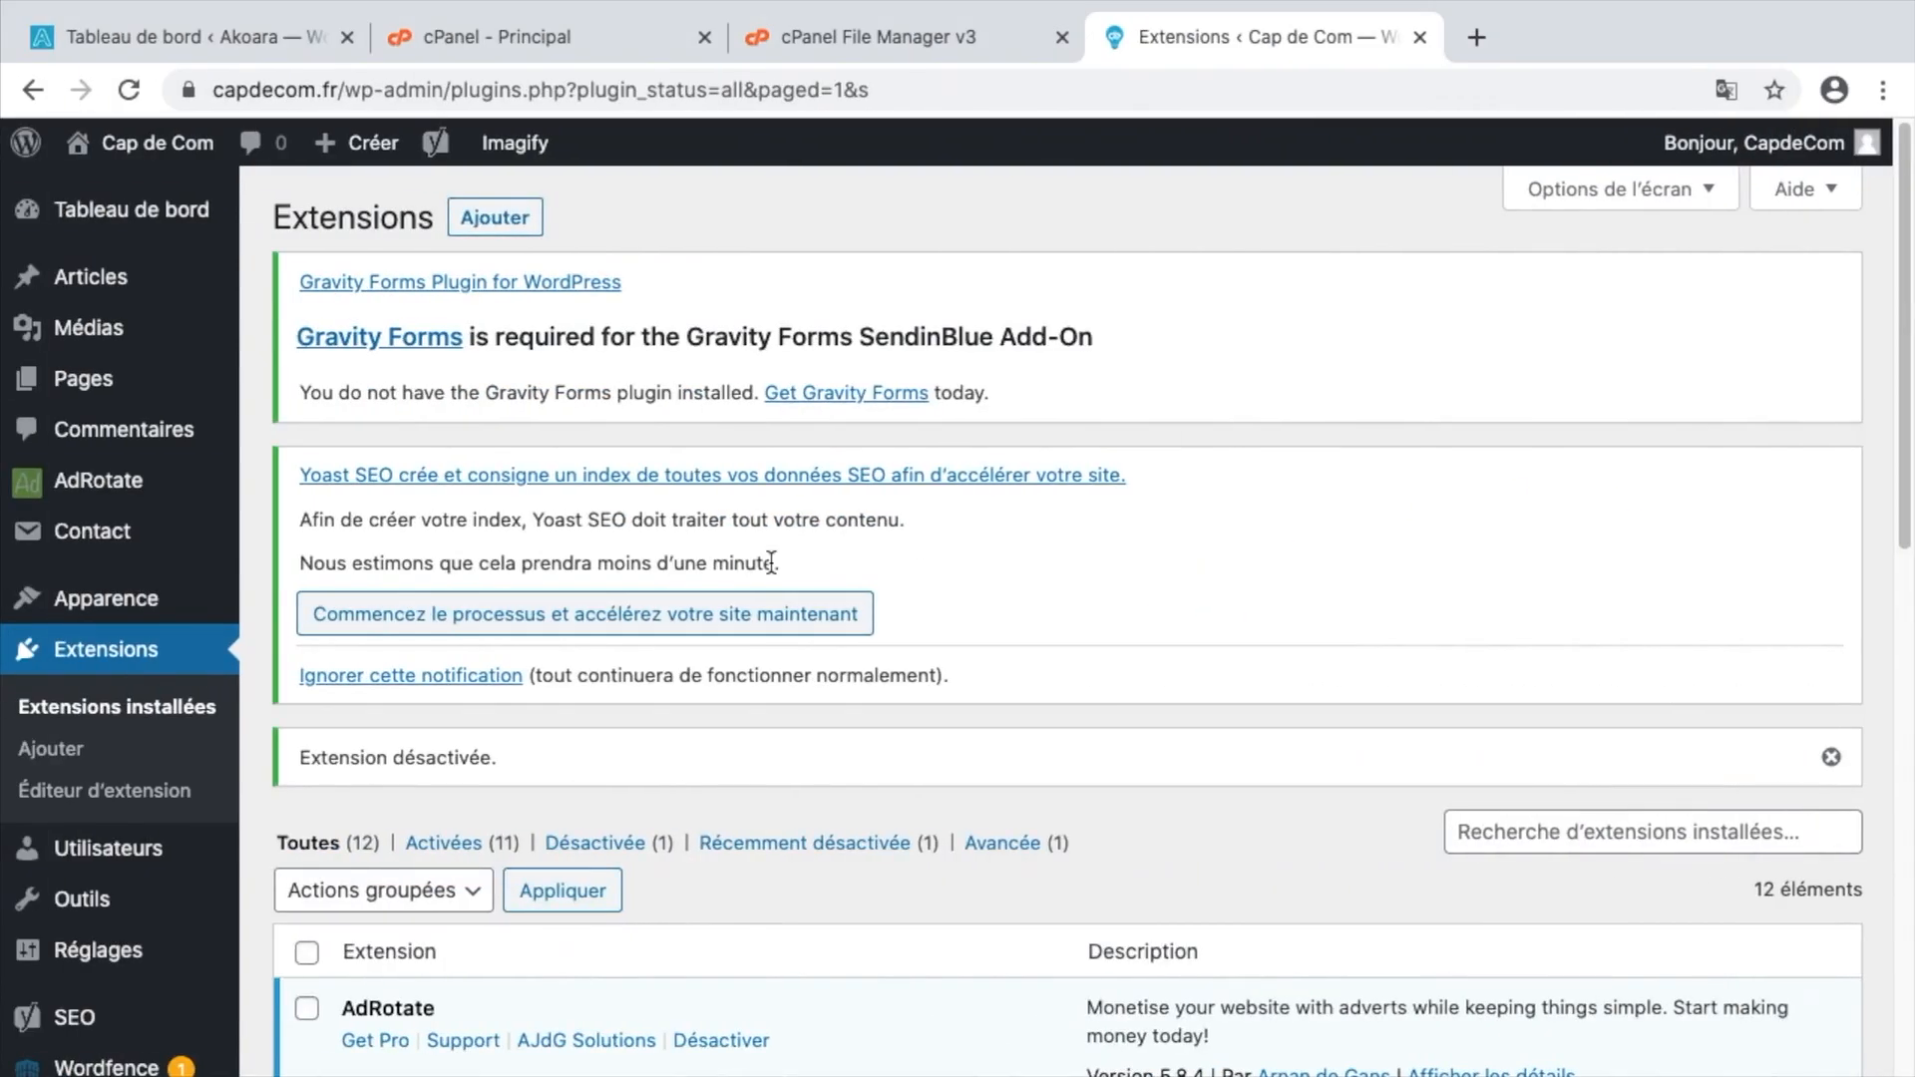
Reactivate the WP Rocket plugin from the installed extensions of the Cap de Com site.
scroll(743, 624, down, 5)
scroll(743, 624, down, 10)
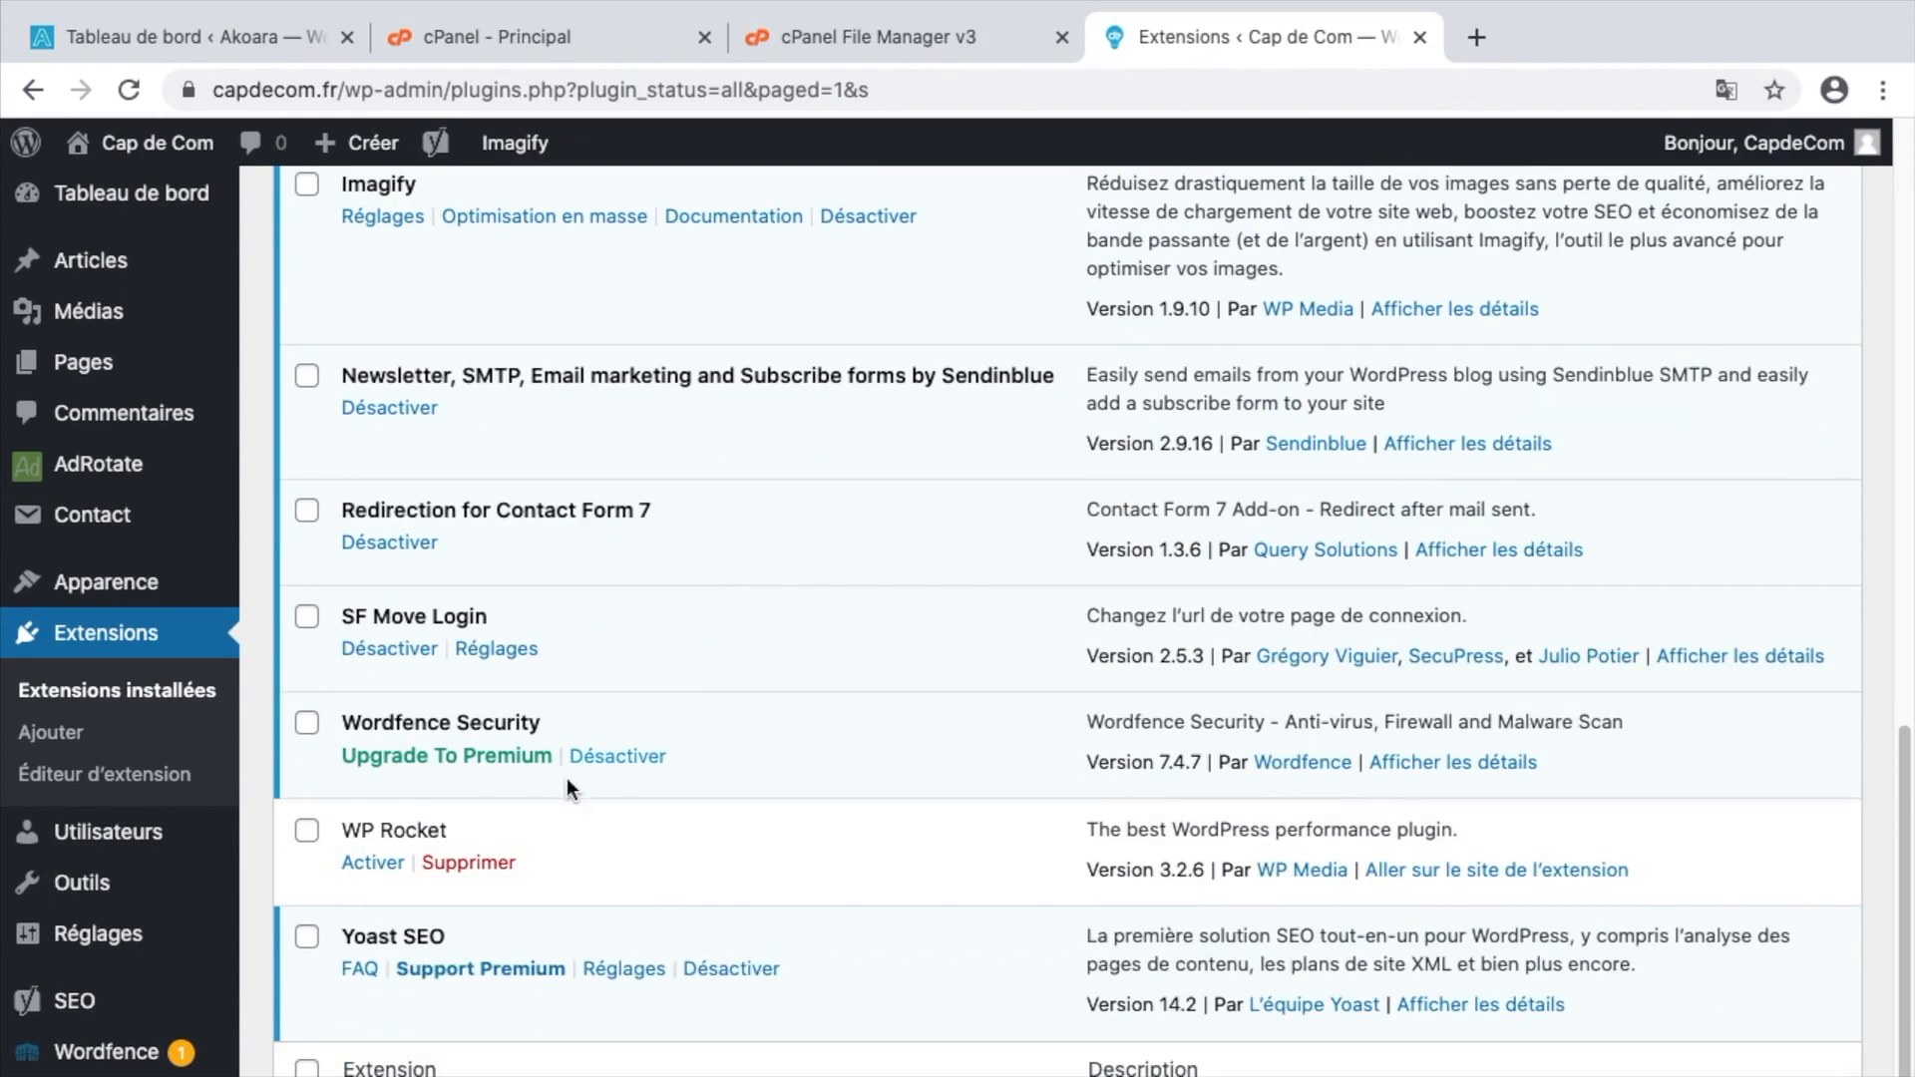
click(381, 864)
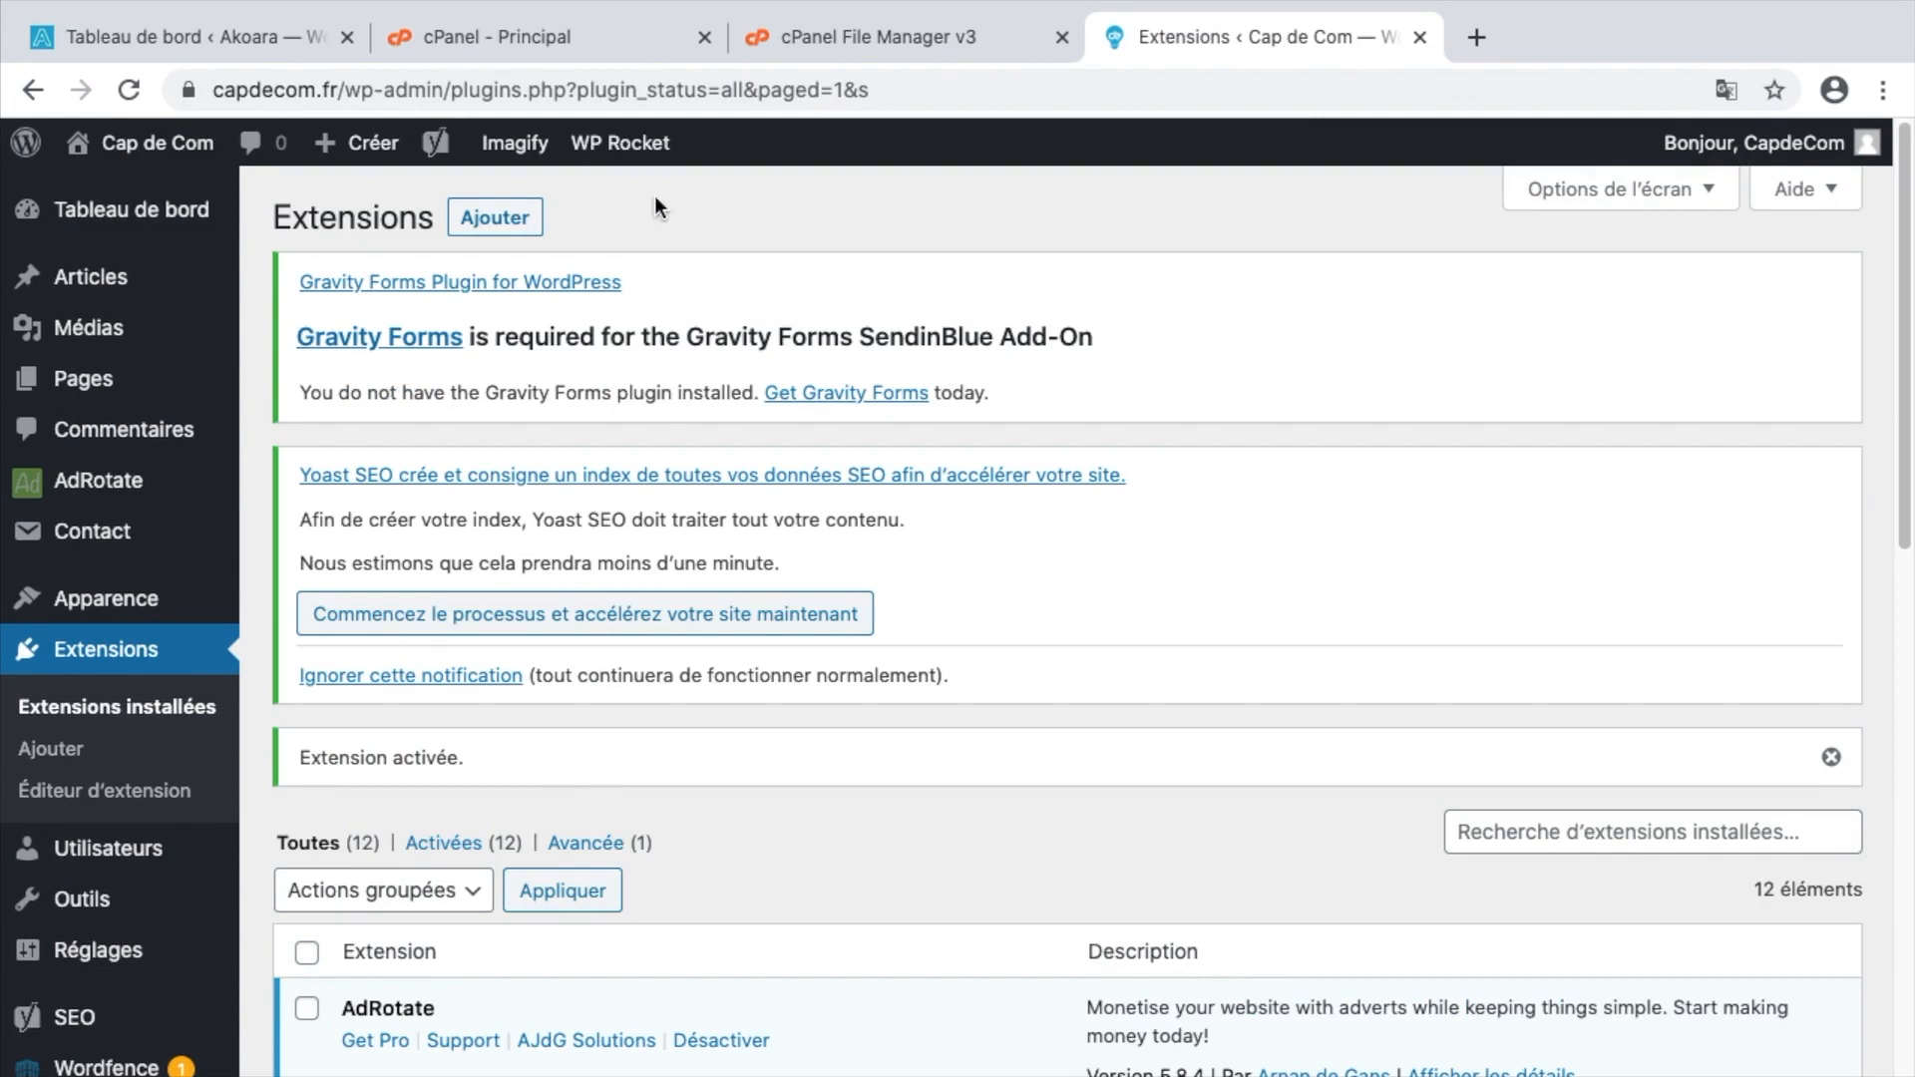
Open the WP Rocket settings and go through the cache section to the file optimisation section.
click(646, 150)
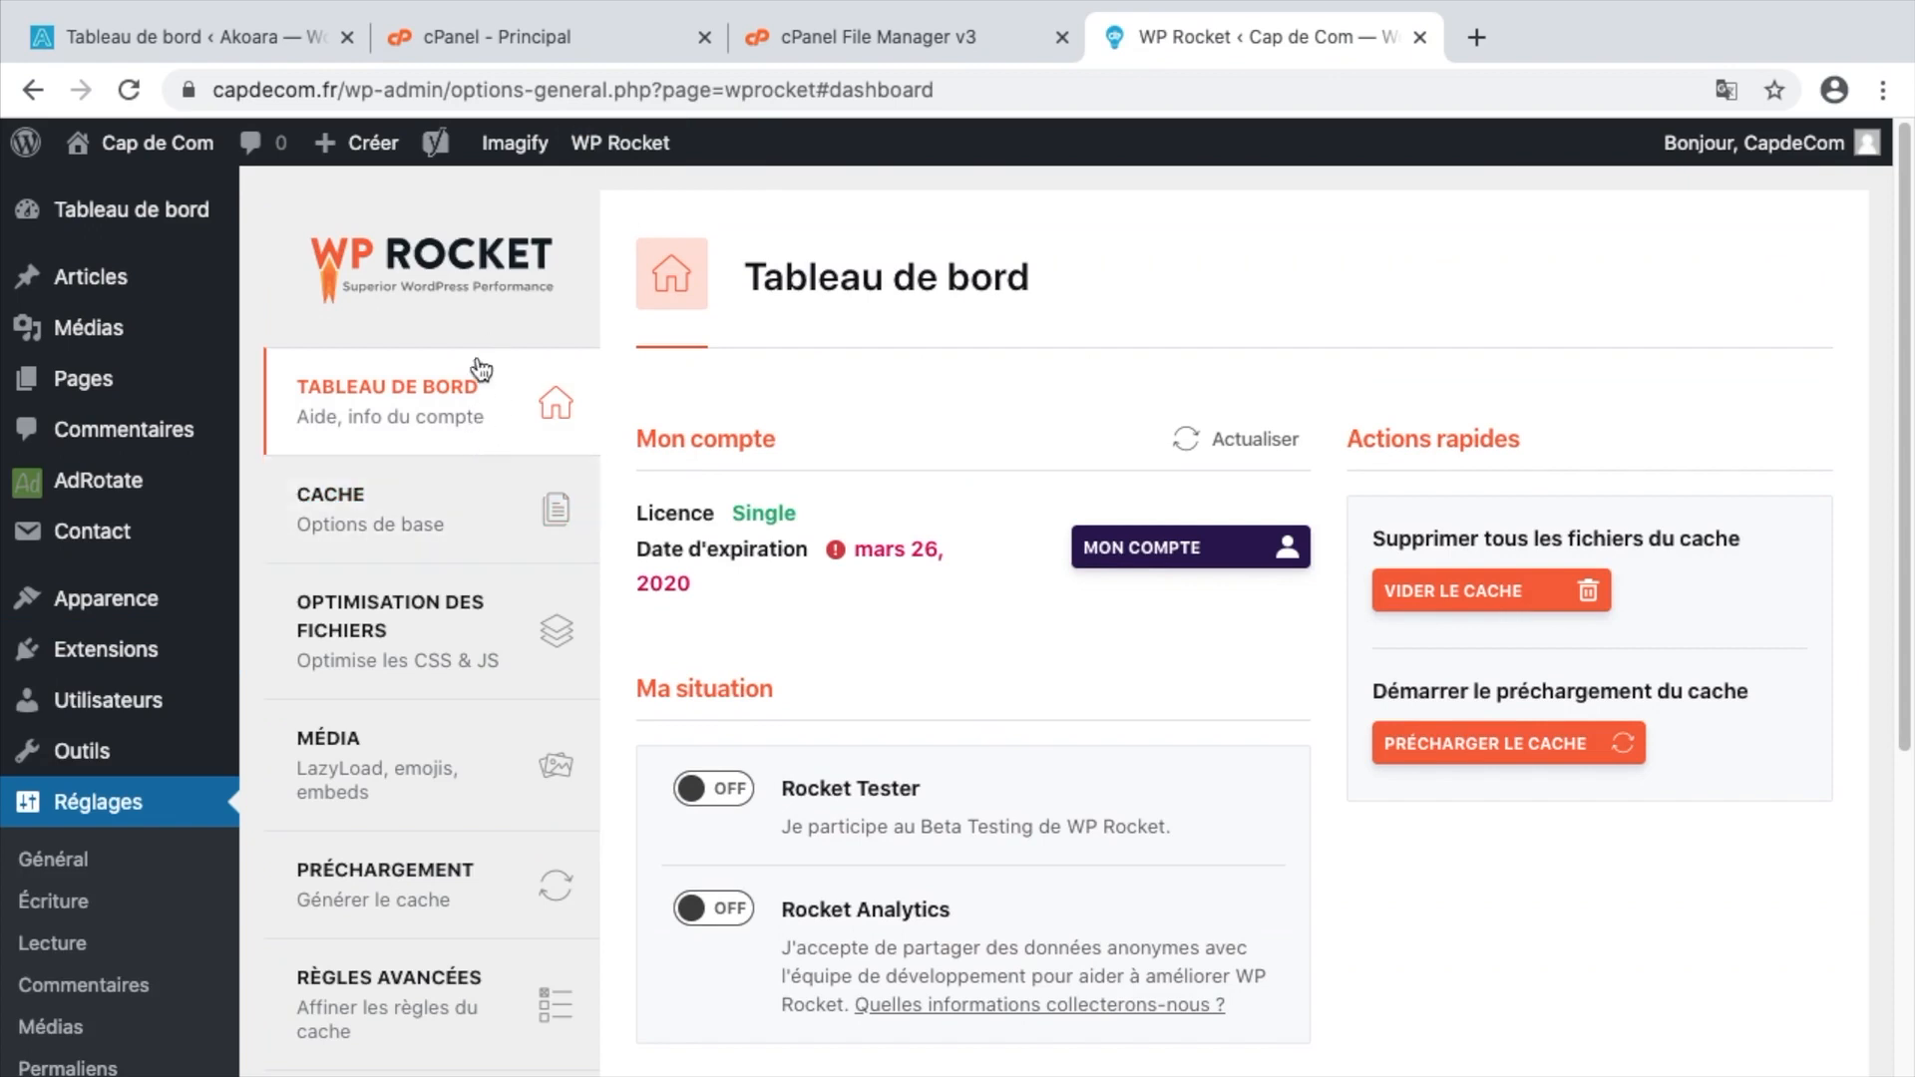
click(486, 497)
click(471, 572)
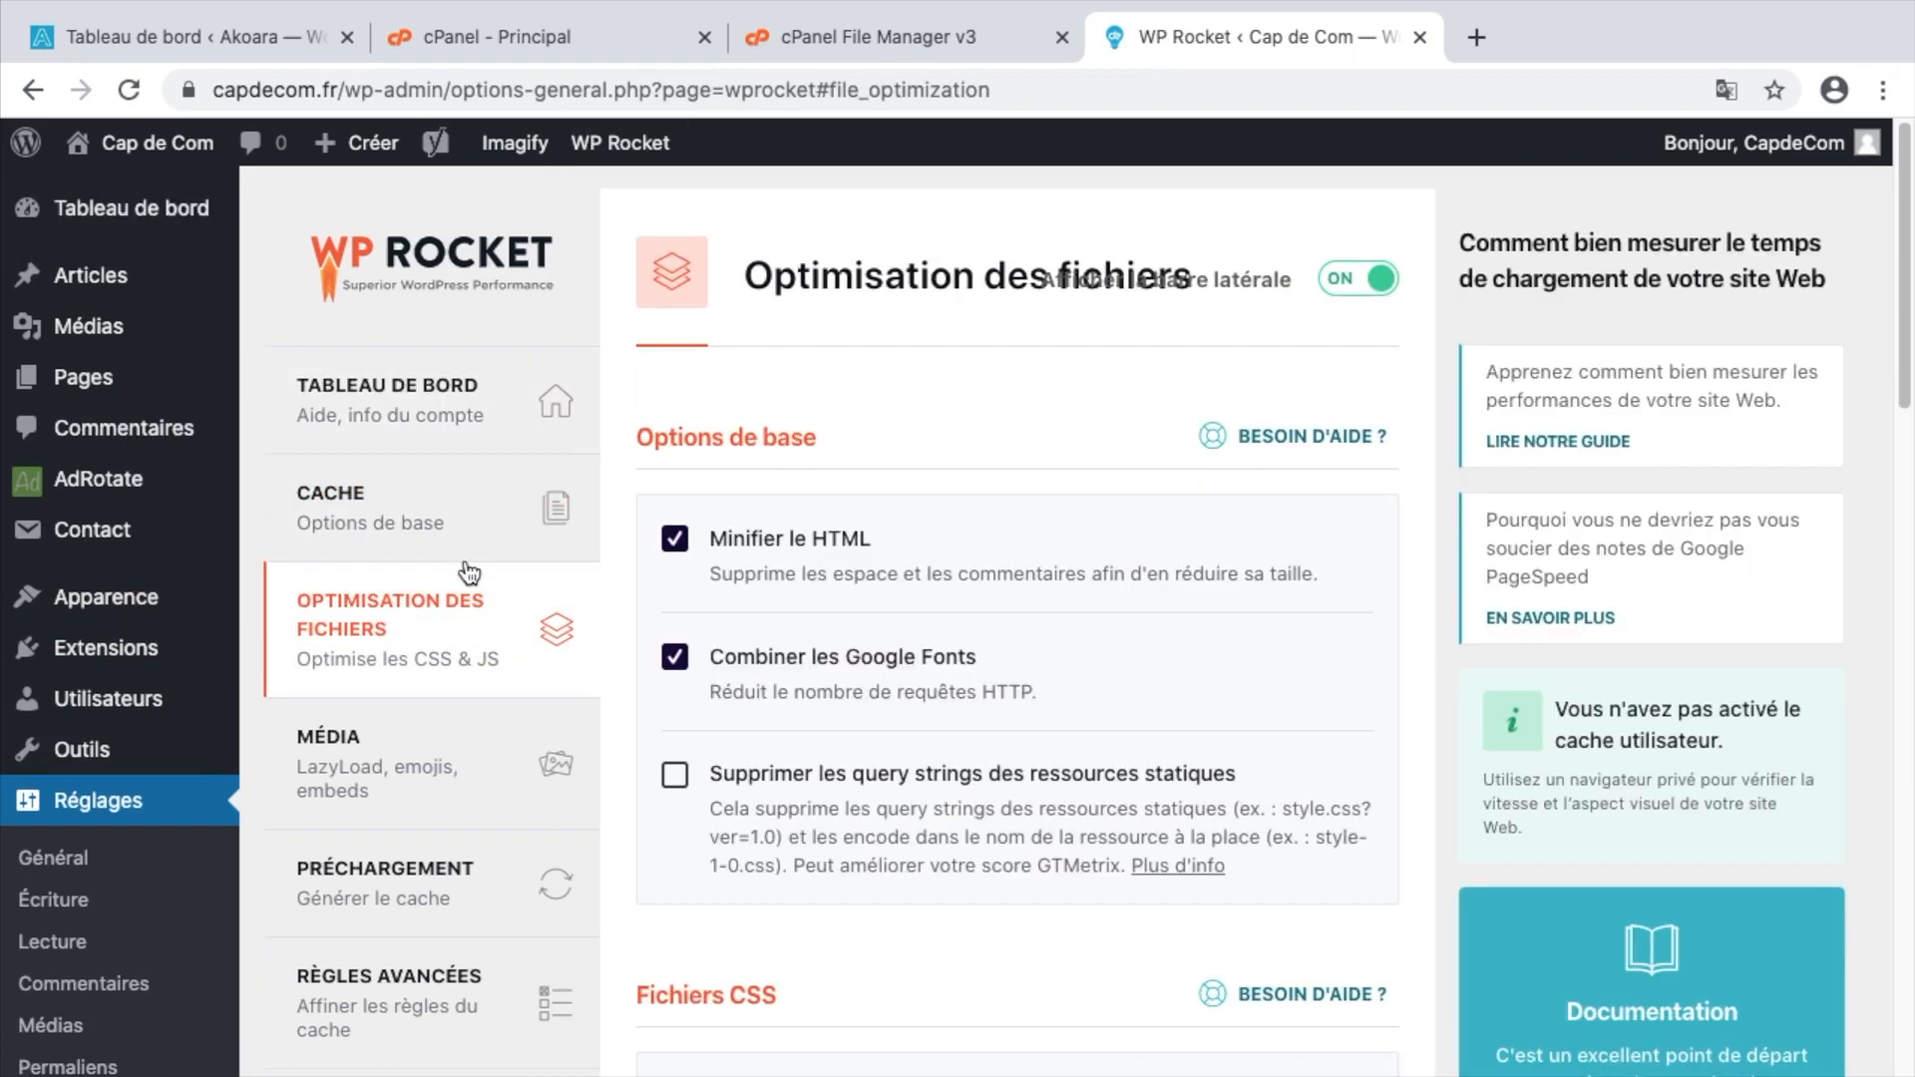
Examine the WP Rocket file optimisation options for HTML, Google Fonts, CSS and JavaScript, including deferred JS loading.
scroll(810, 601, down, 12)
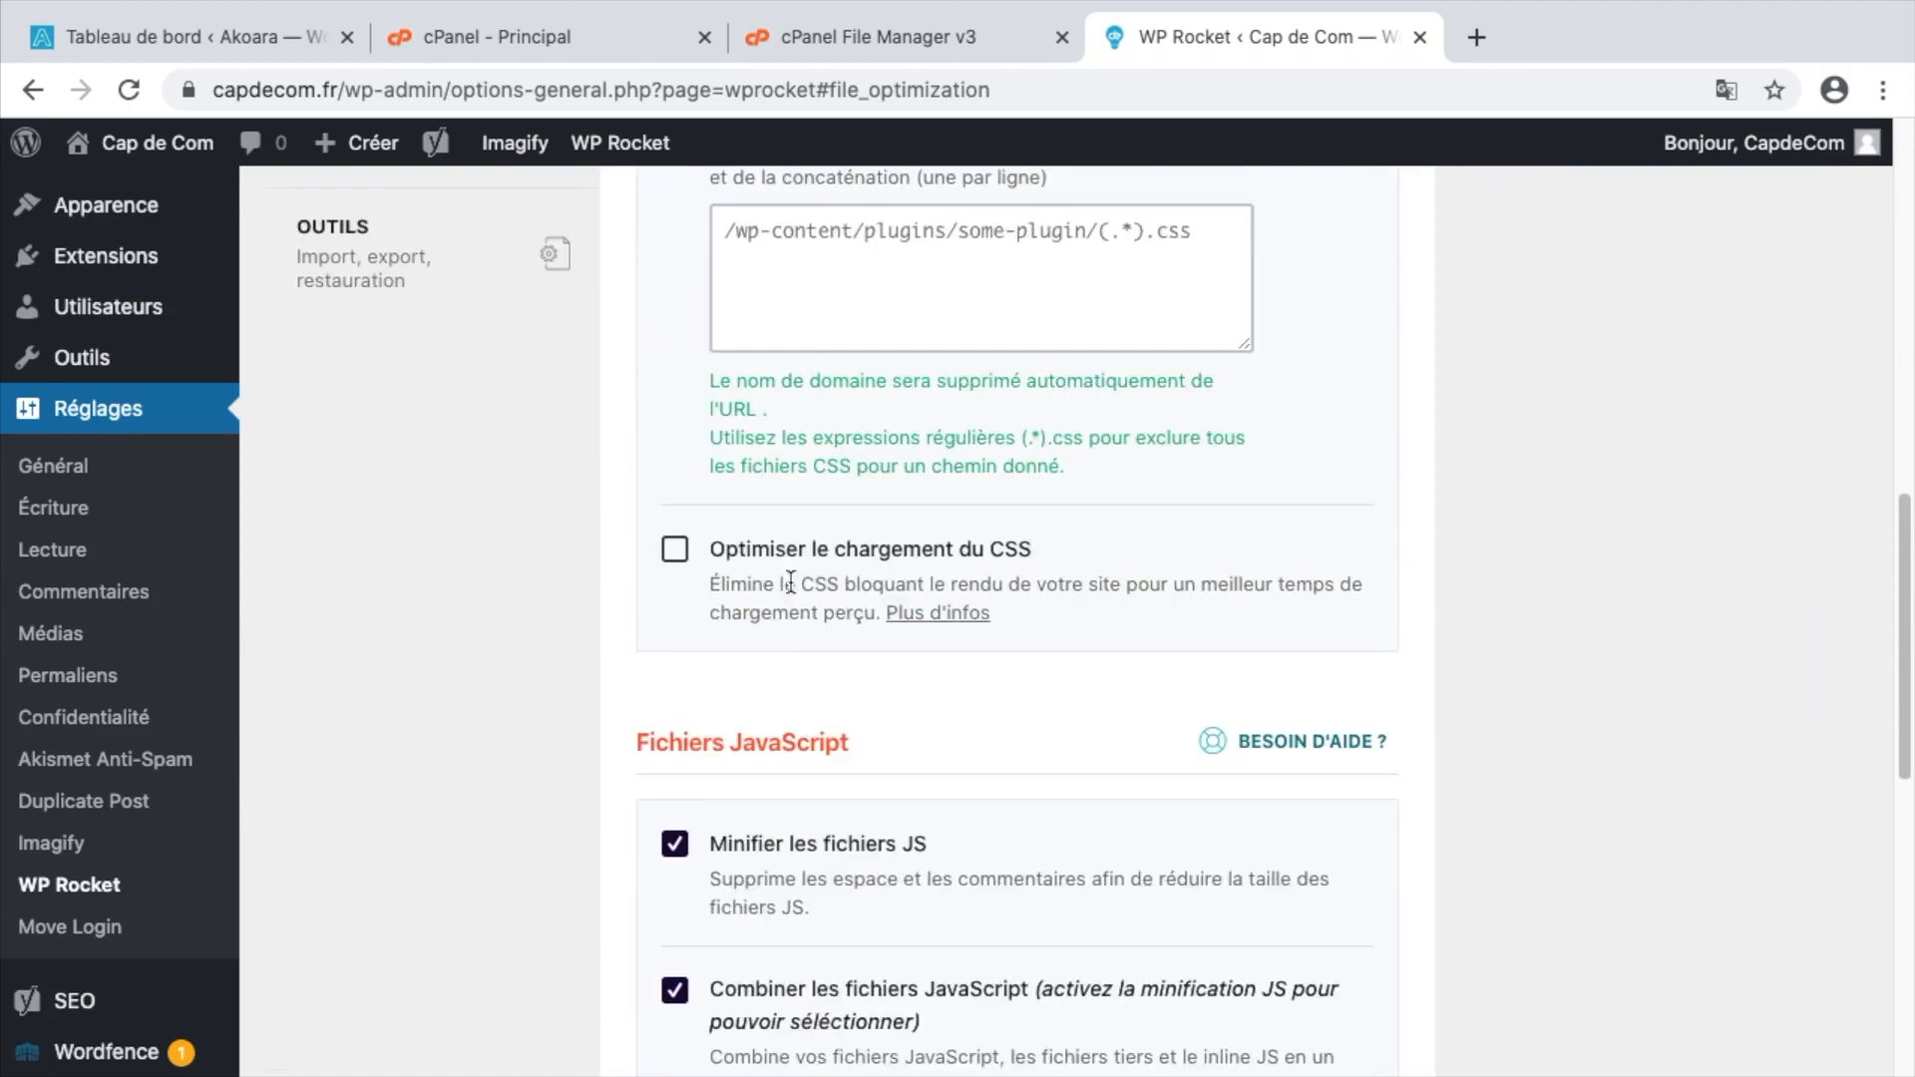
scroll(788, 589, up, 11)
scroll(820, 619, up, 1)
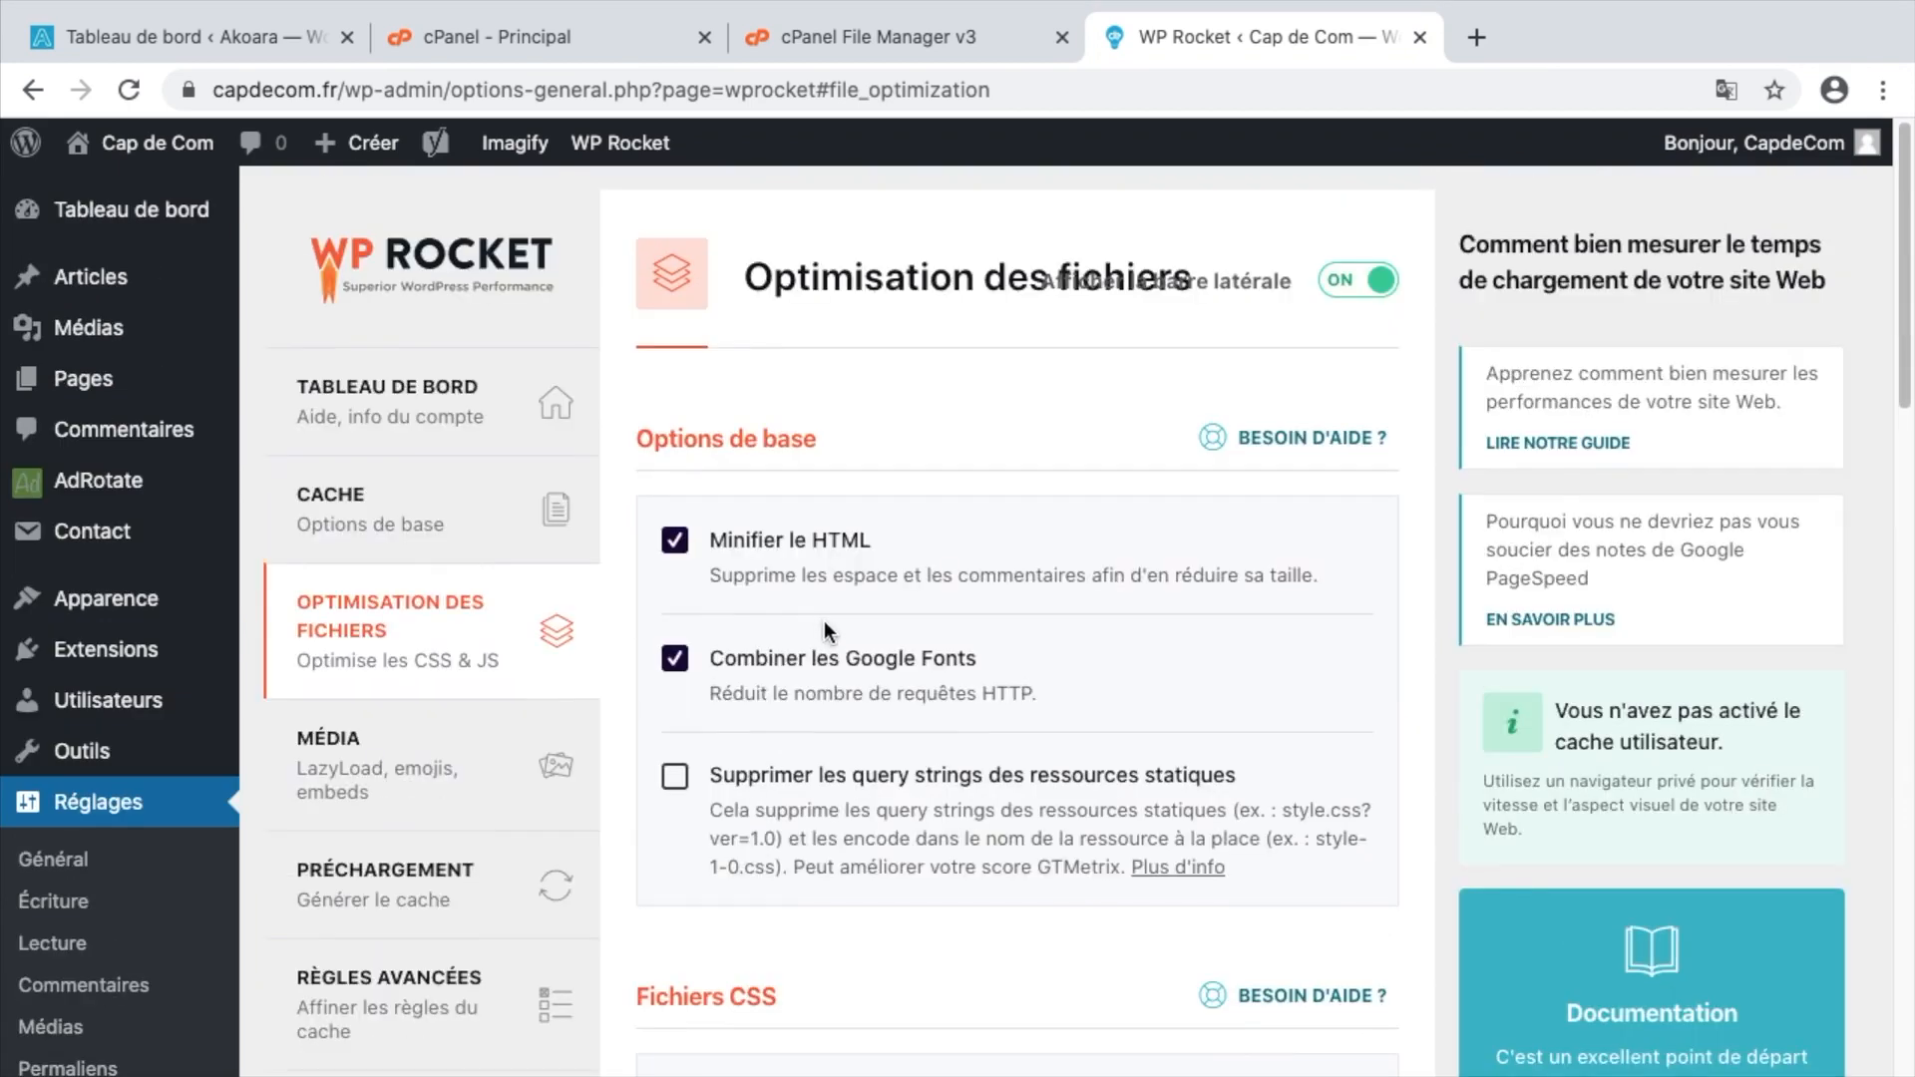
scroll(824, 620, down, 4)
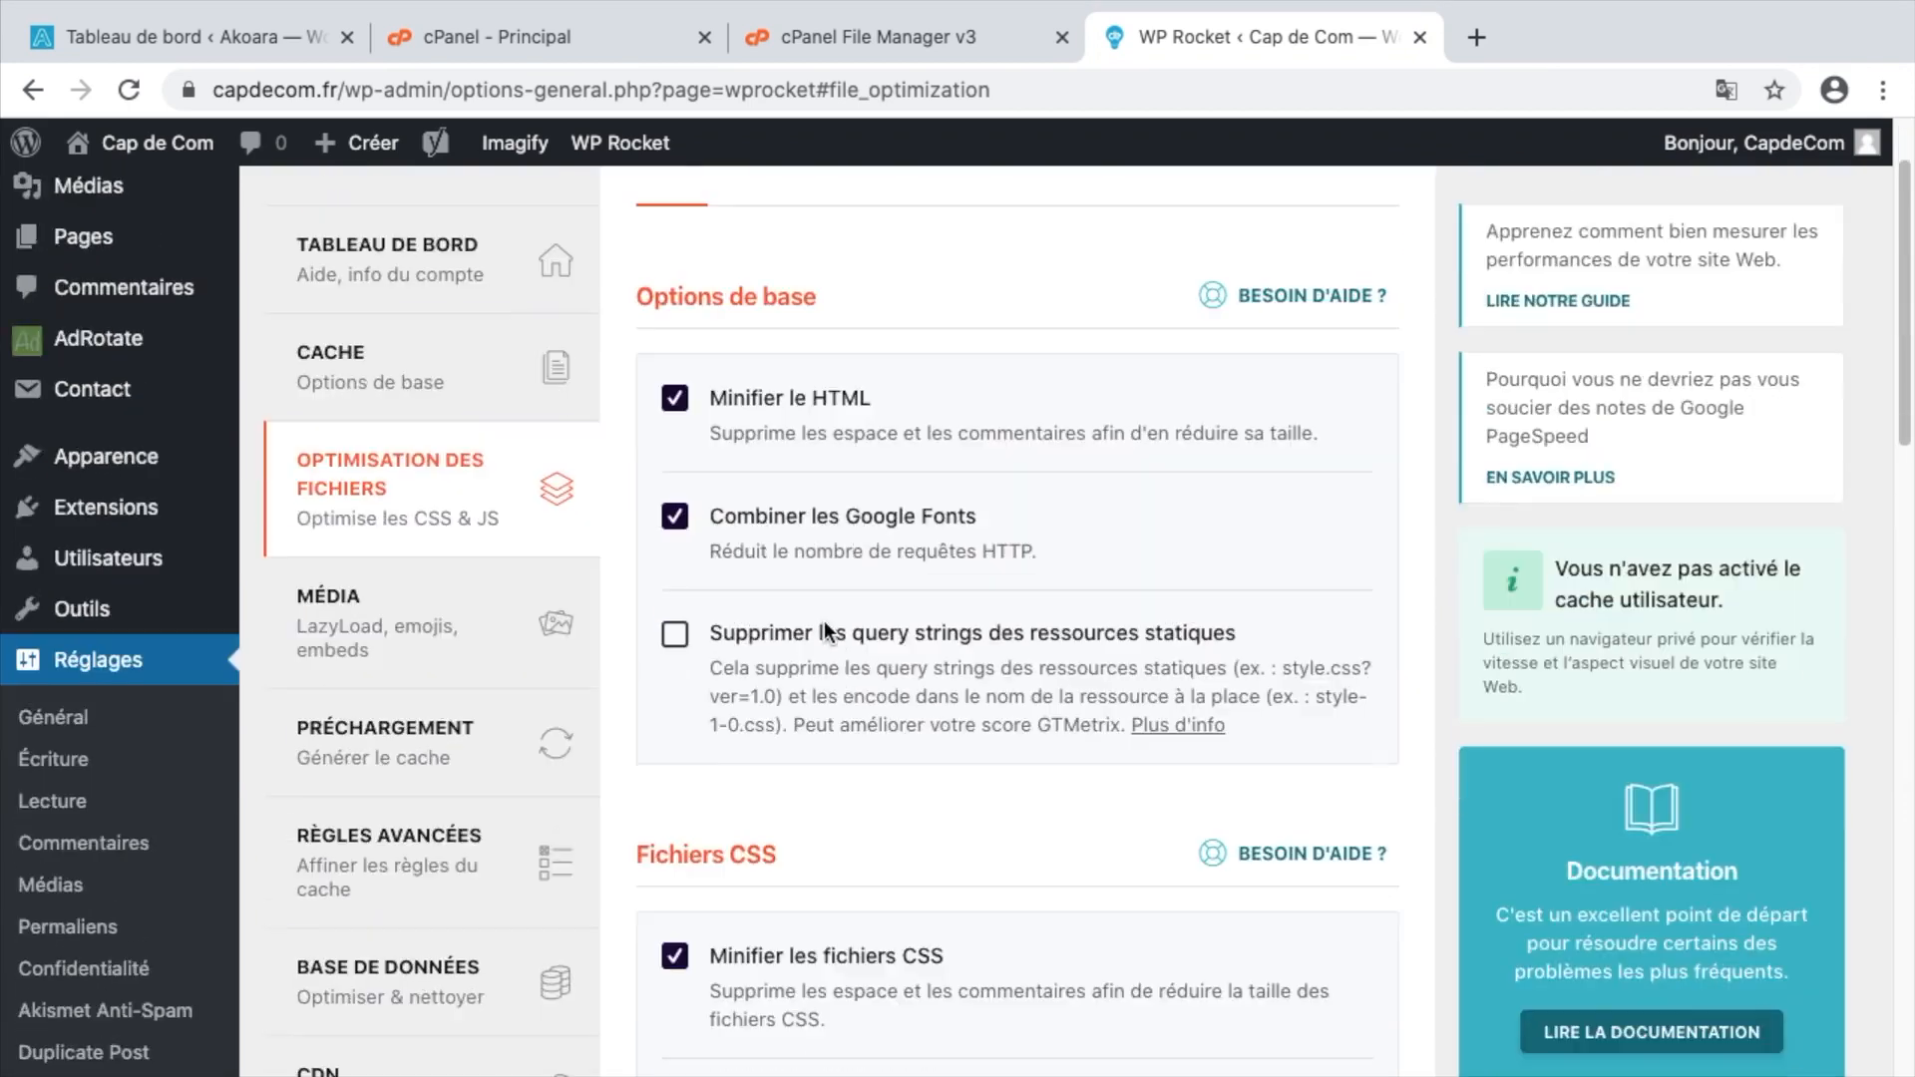
scroll(788, 743, down, 6)
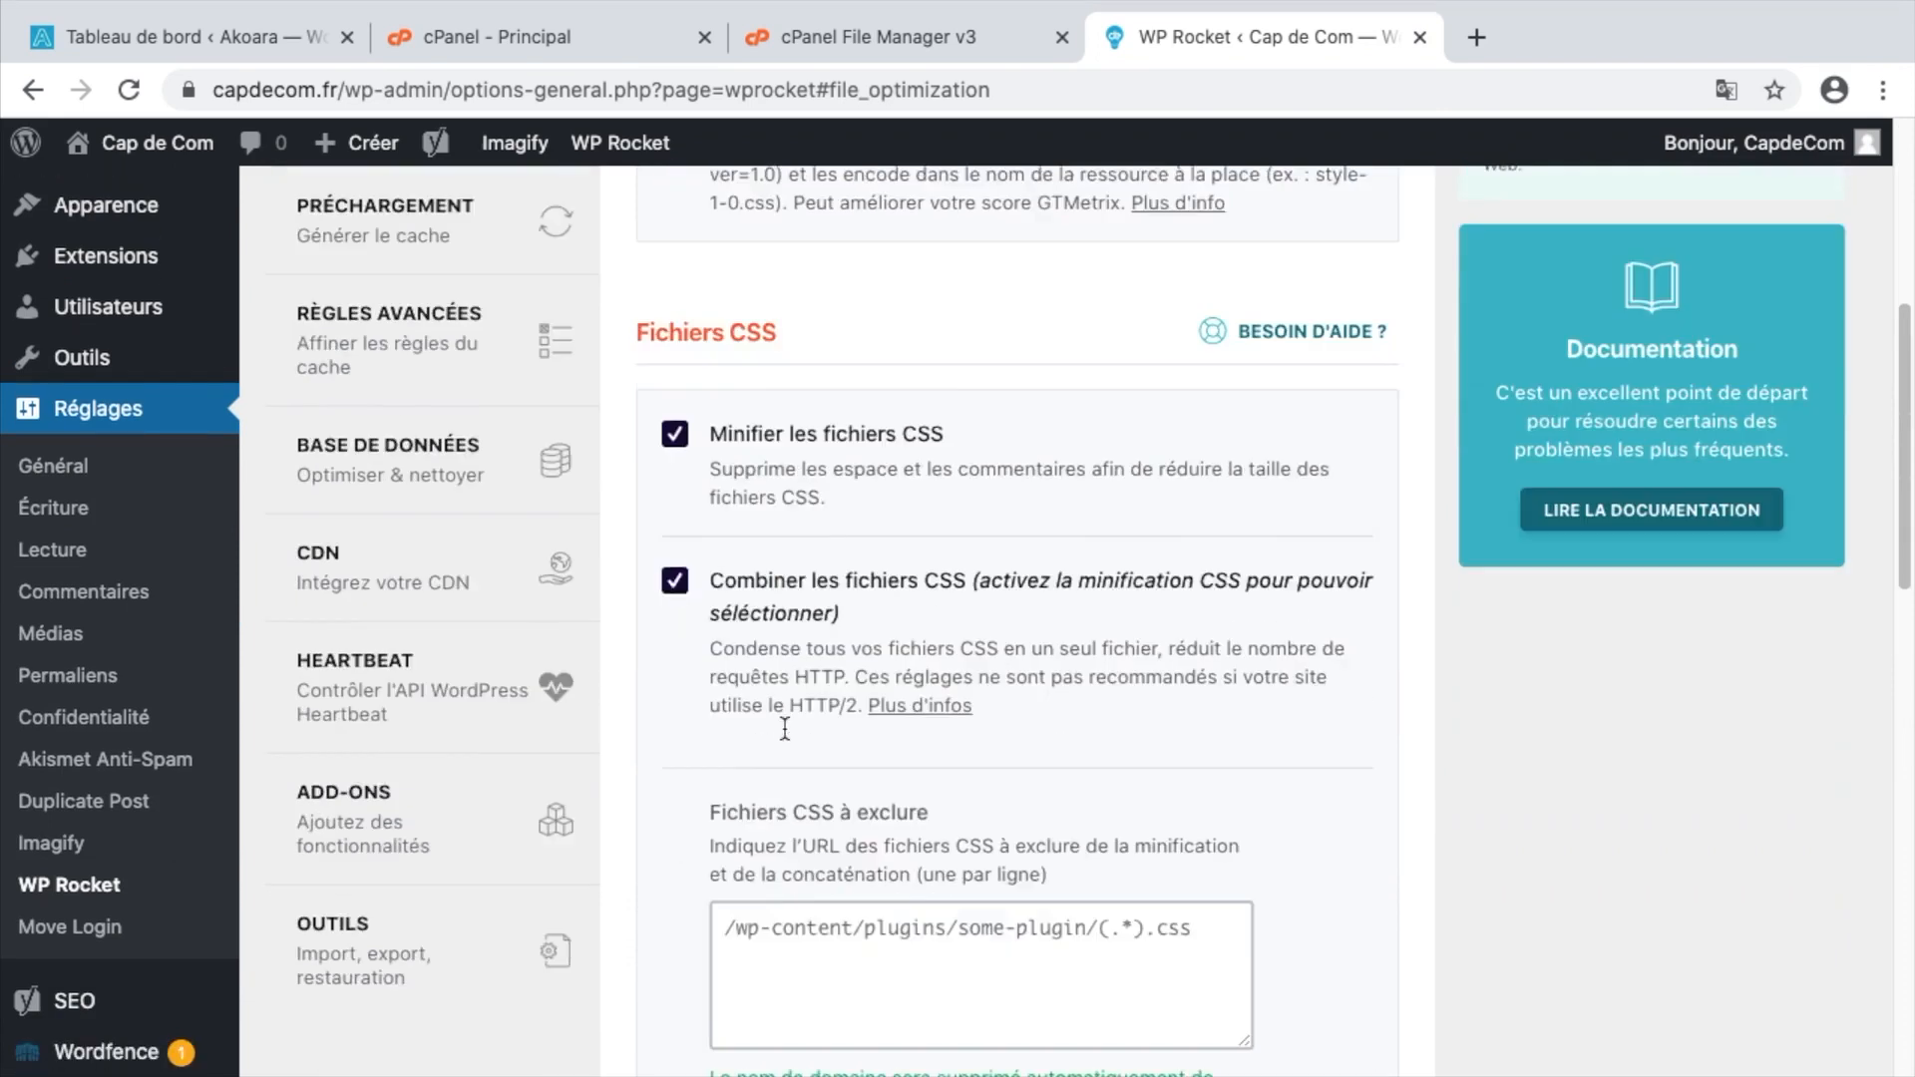
scroll(792, 621, down, 4)
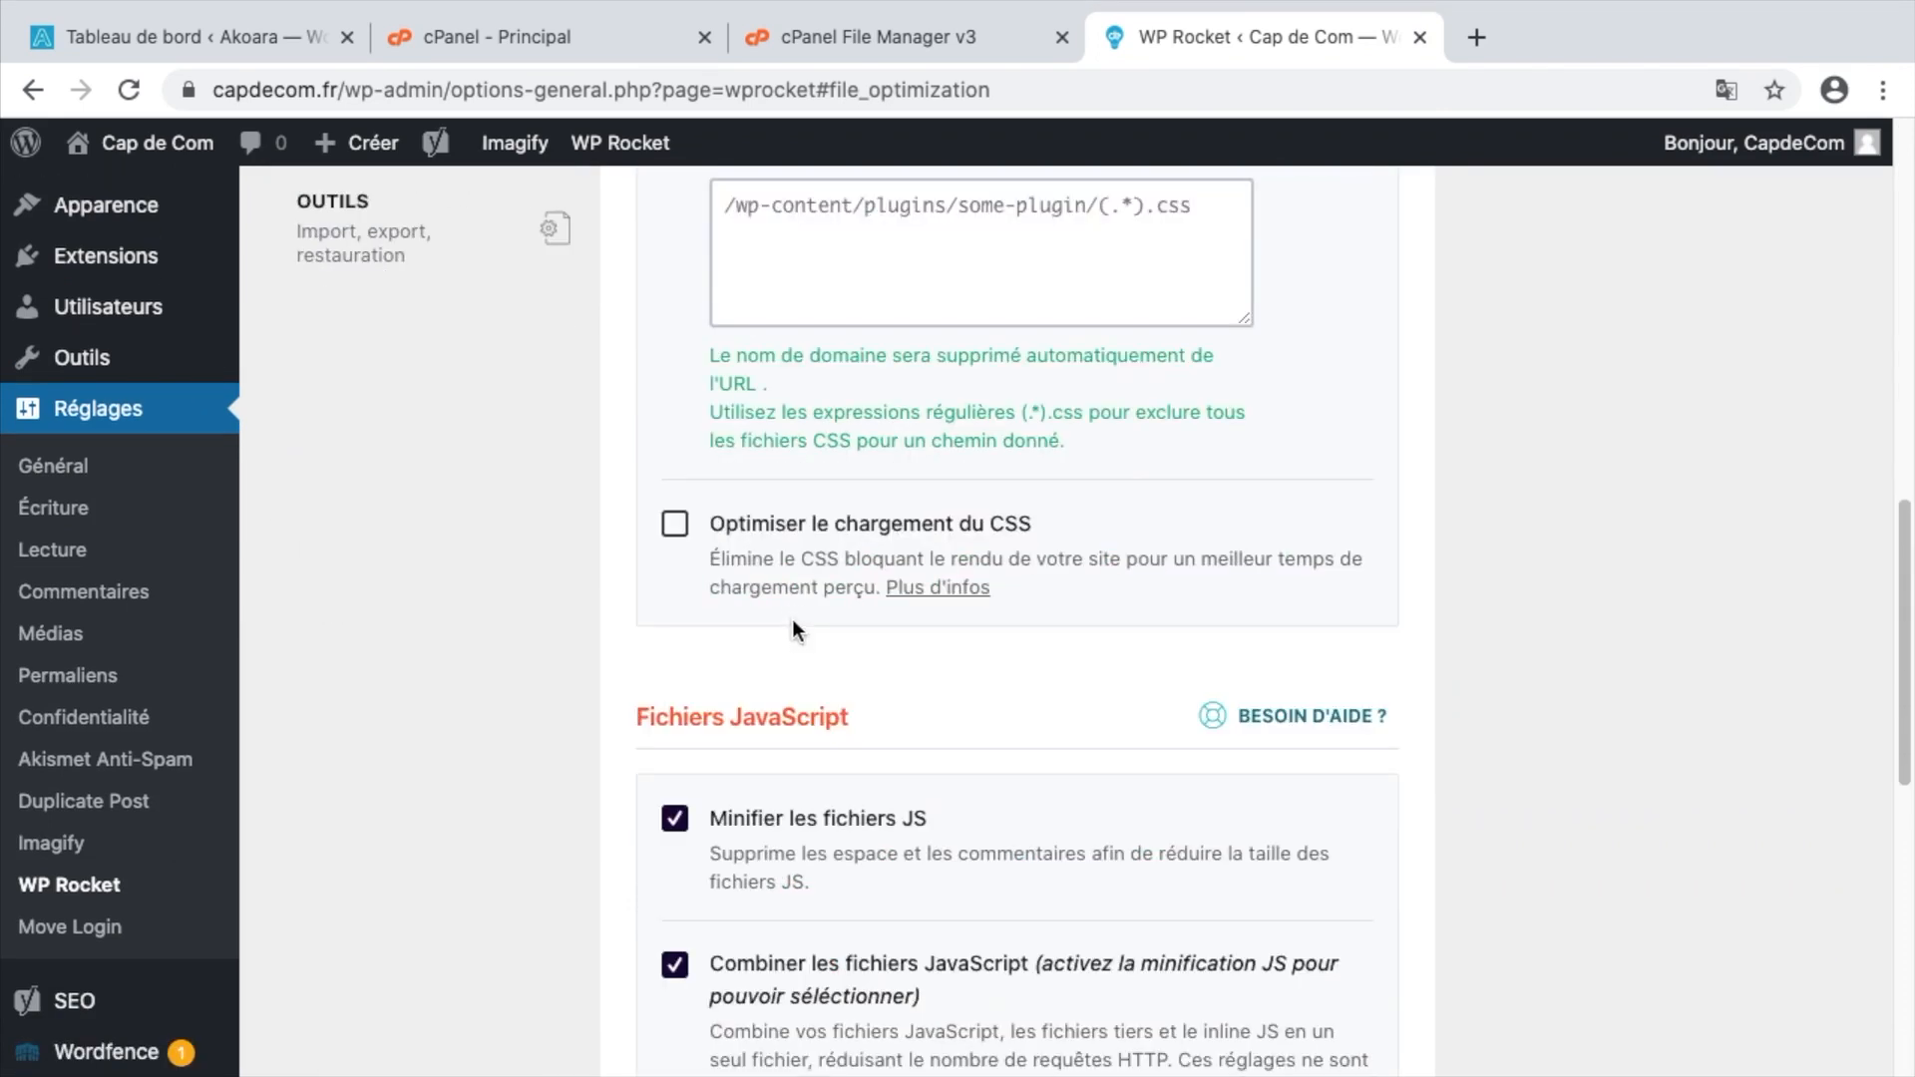
scroll(877, 858, down, 10)
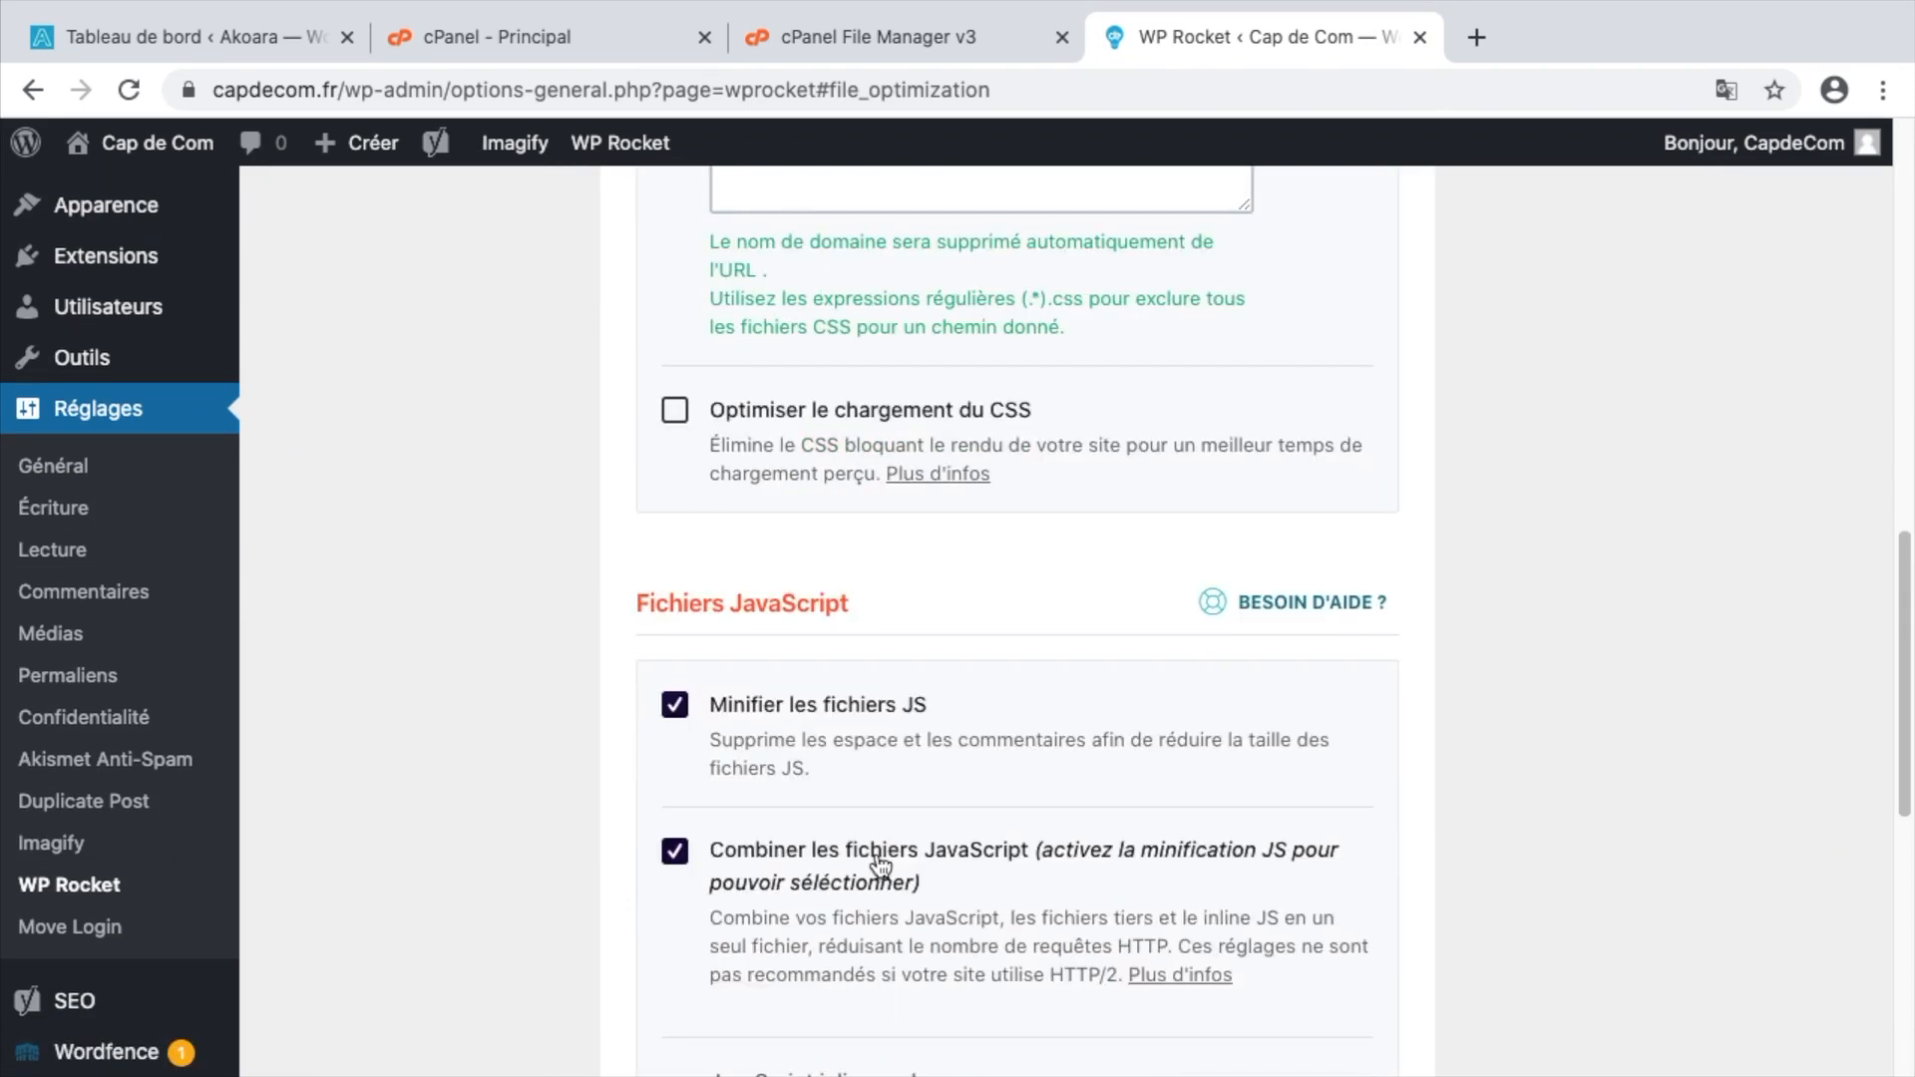
scroll(898, 856, down, 3)
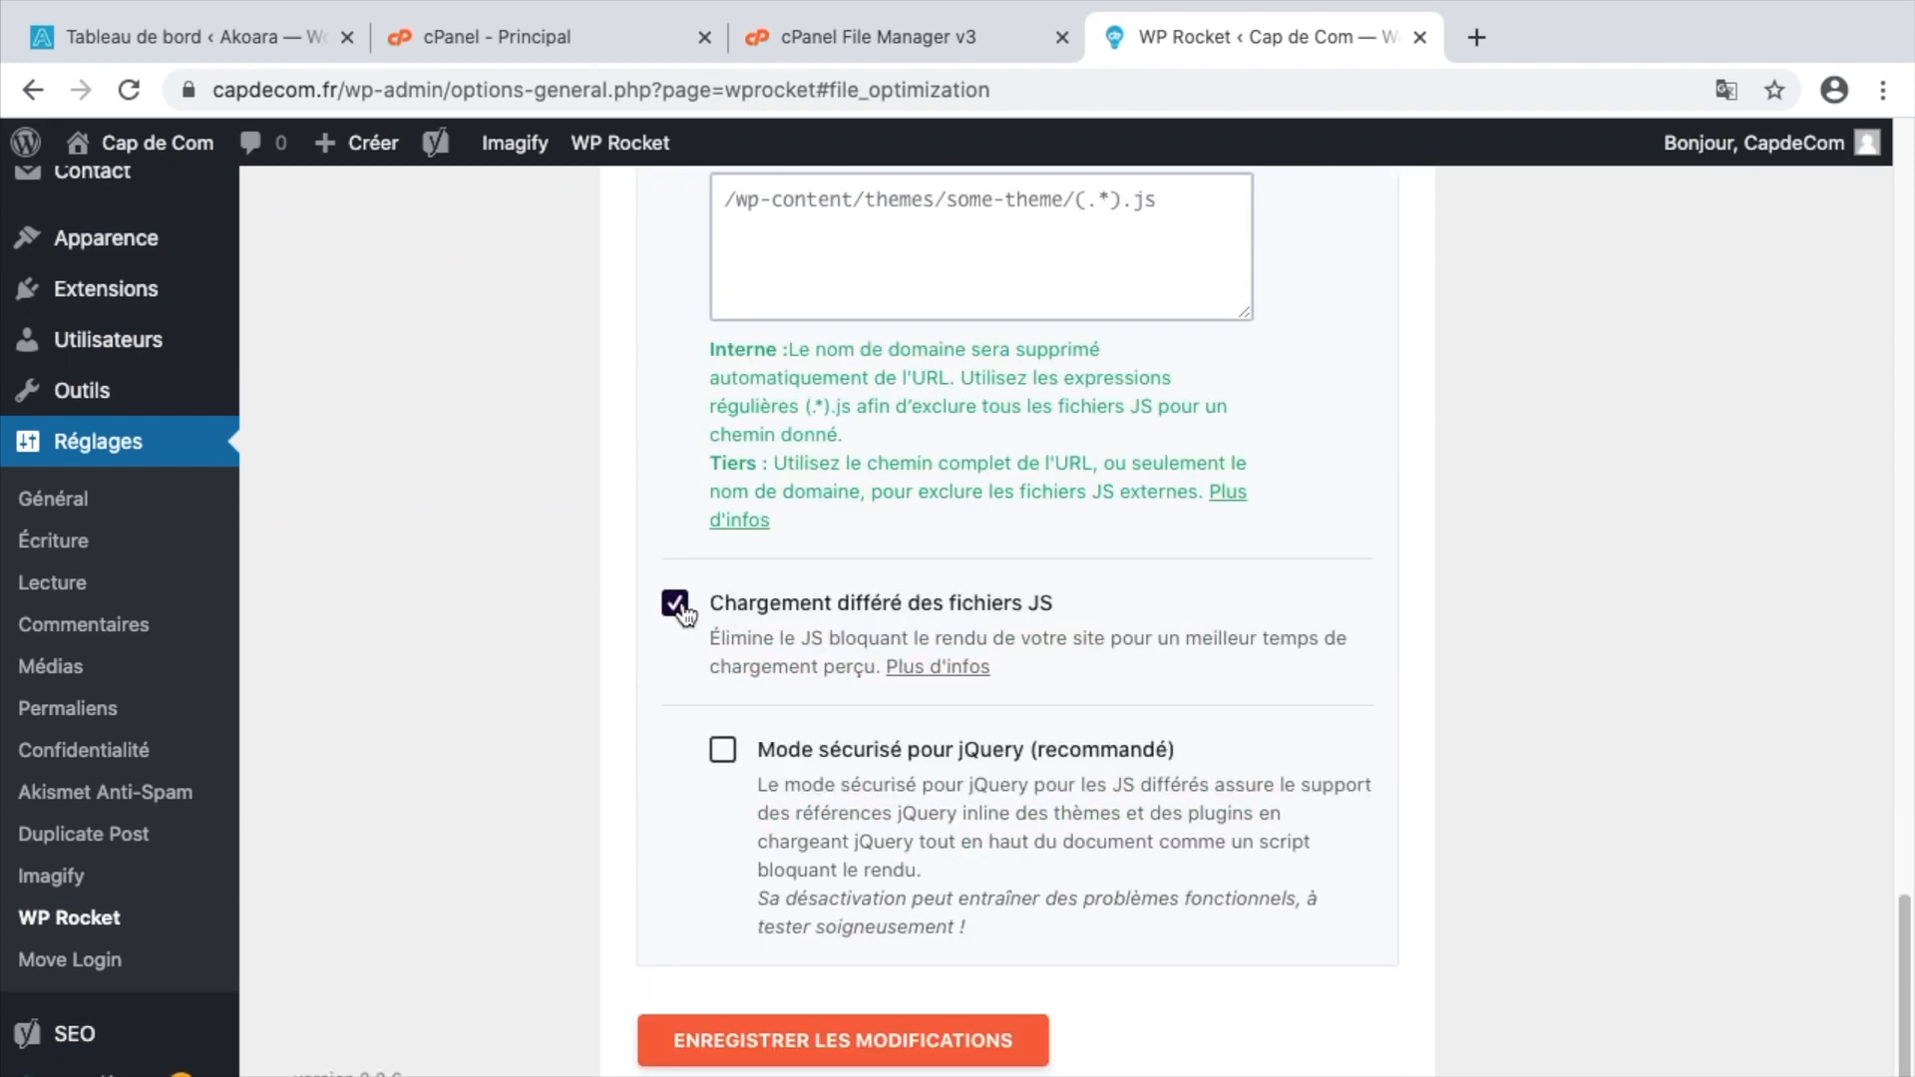
scroll(1075, 591, up, 9)
scroll(1079, 588, up, 12)
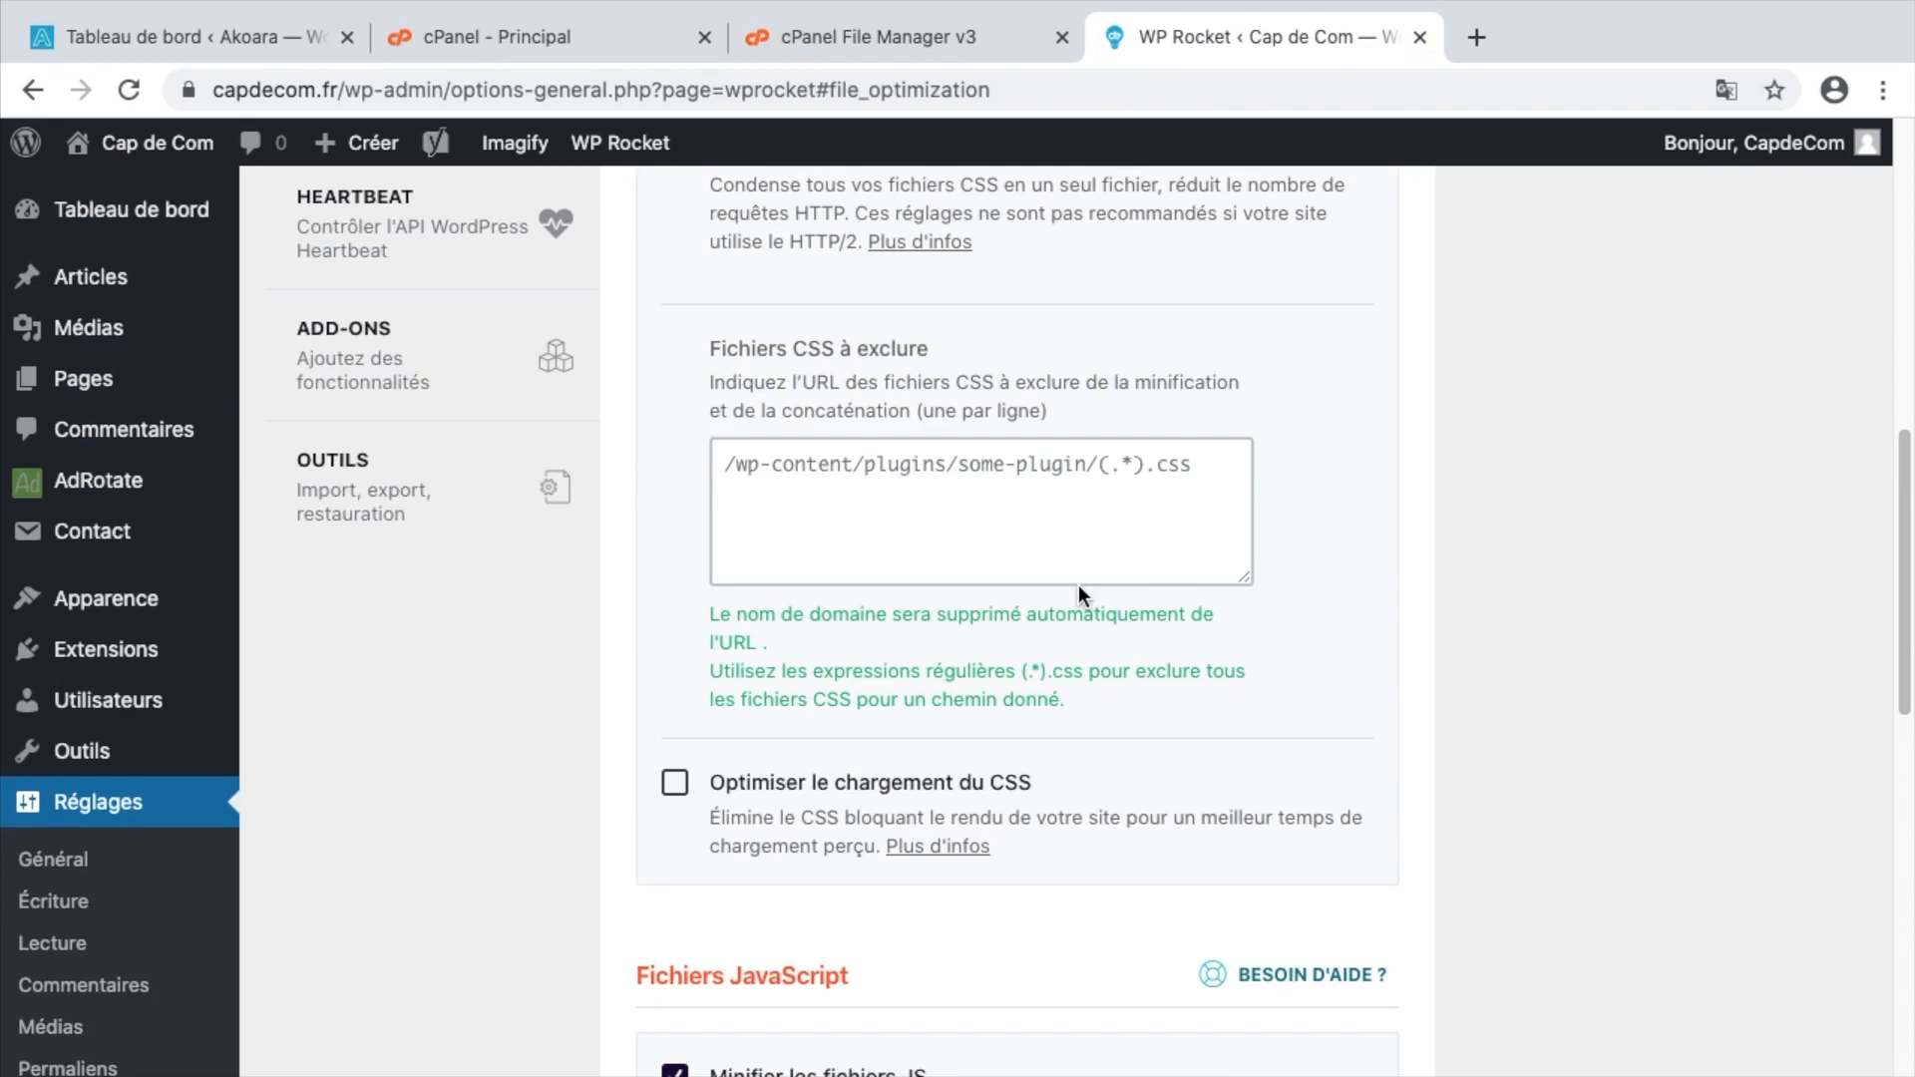
Review the CSS combining, exclusion and loading options in the file optimisation settings.
scroll(1099, 604, down, 2)
scroll(1099, 598, down, 4)
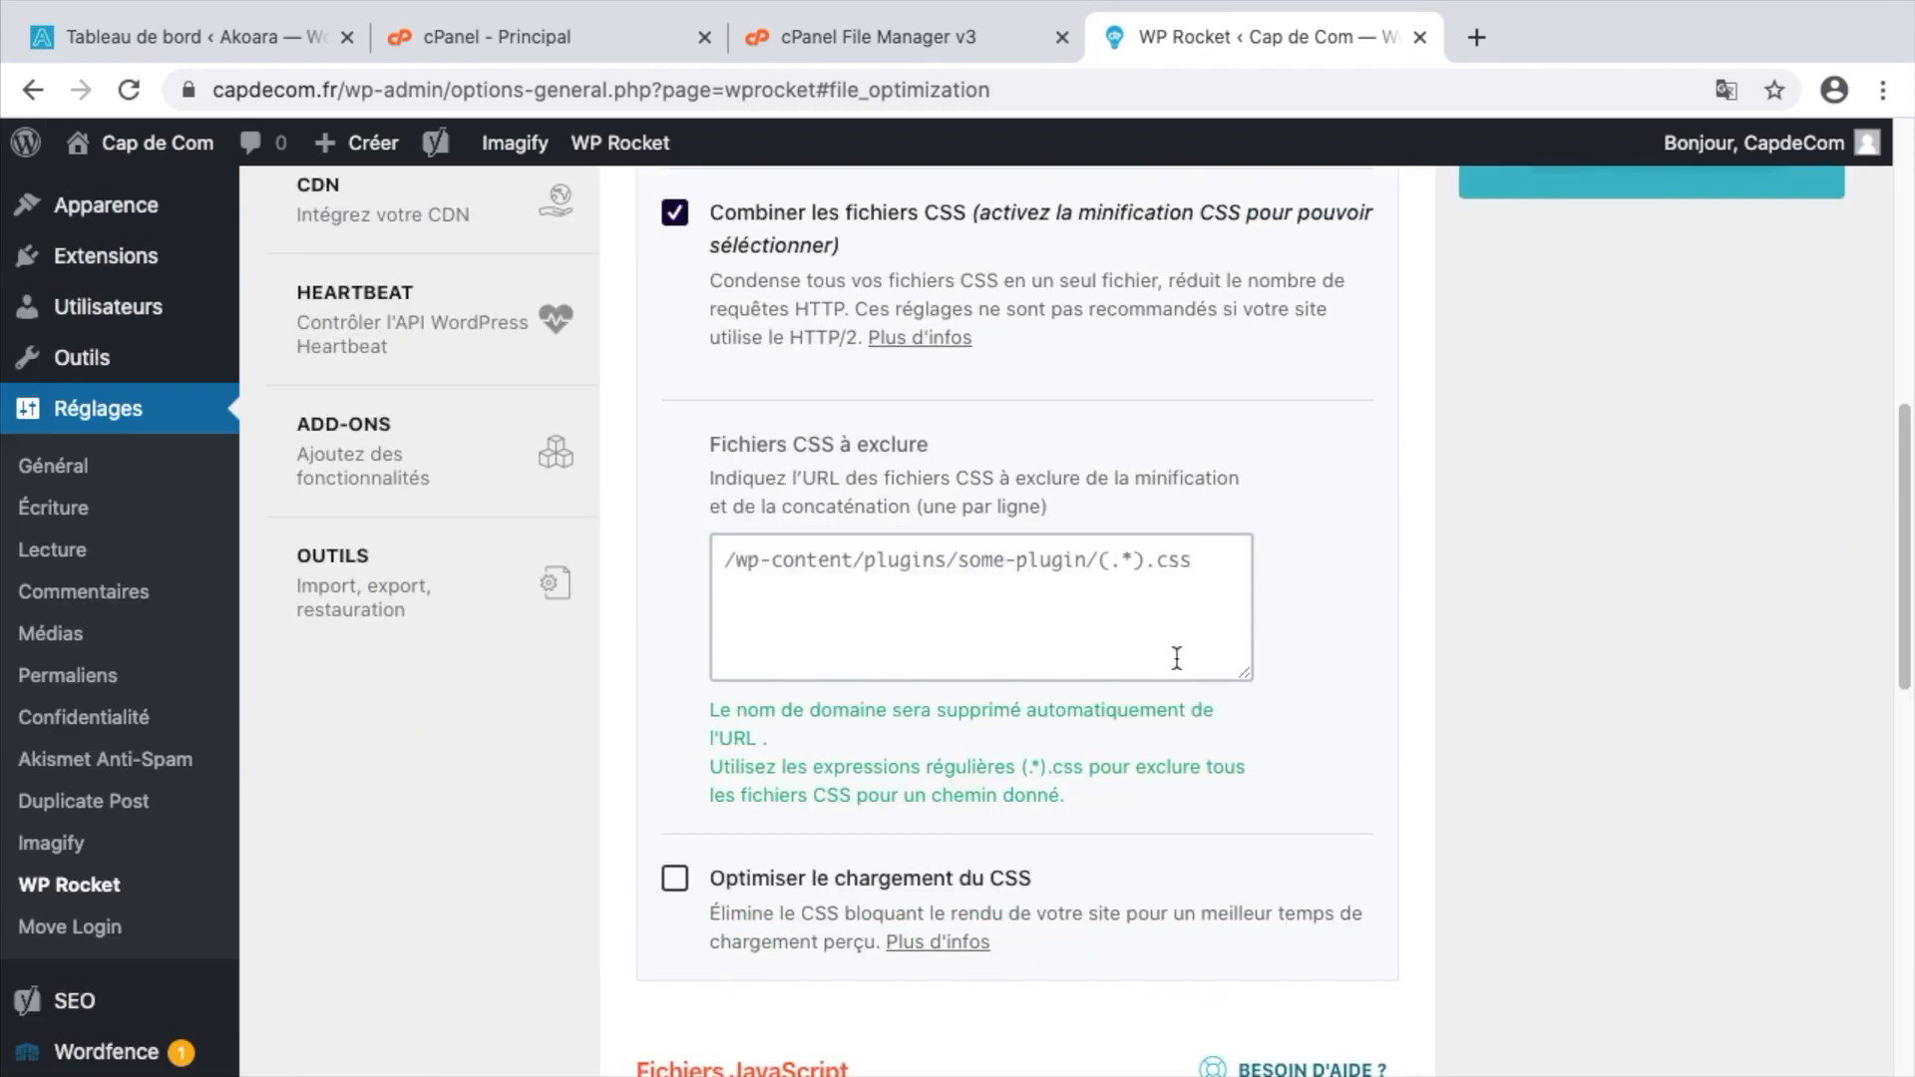
scroll(786, 471, down, 3)
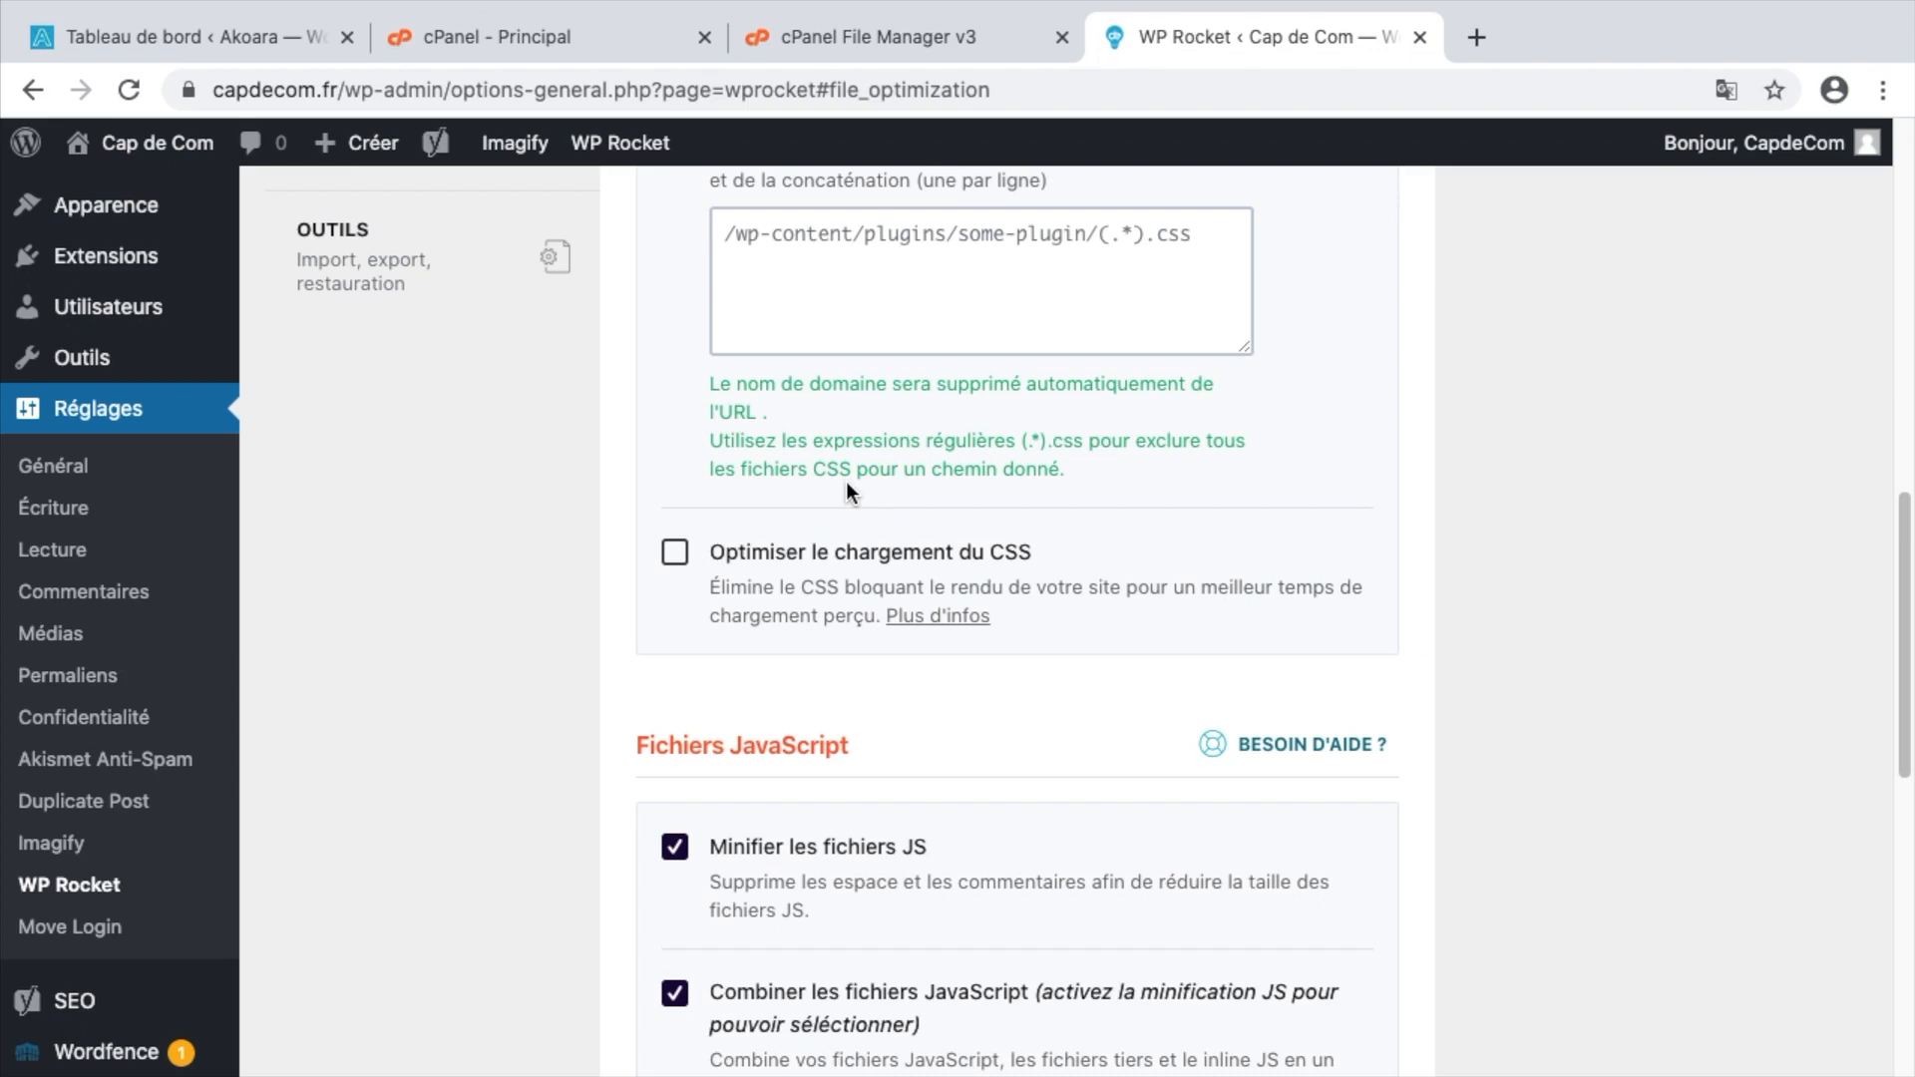
scroll(846, 480, up, 15)
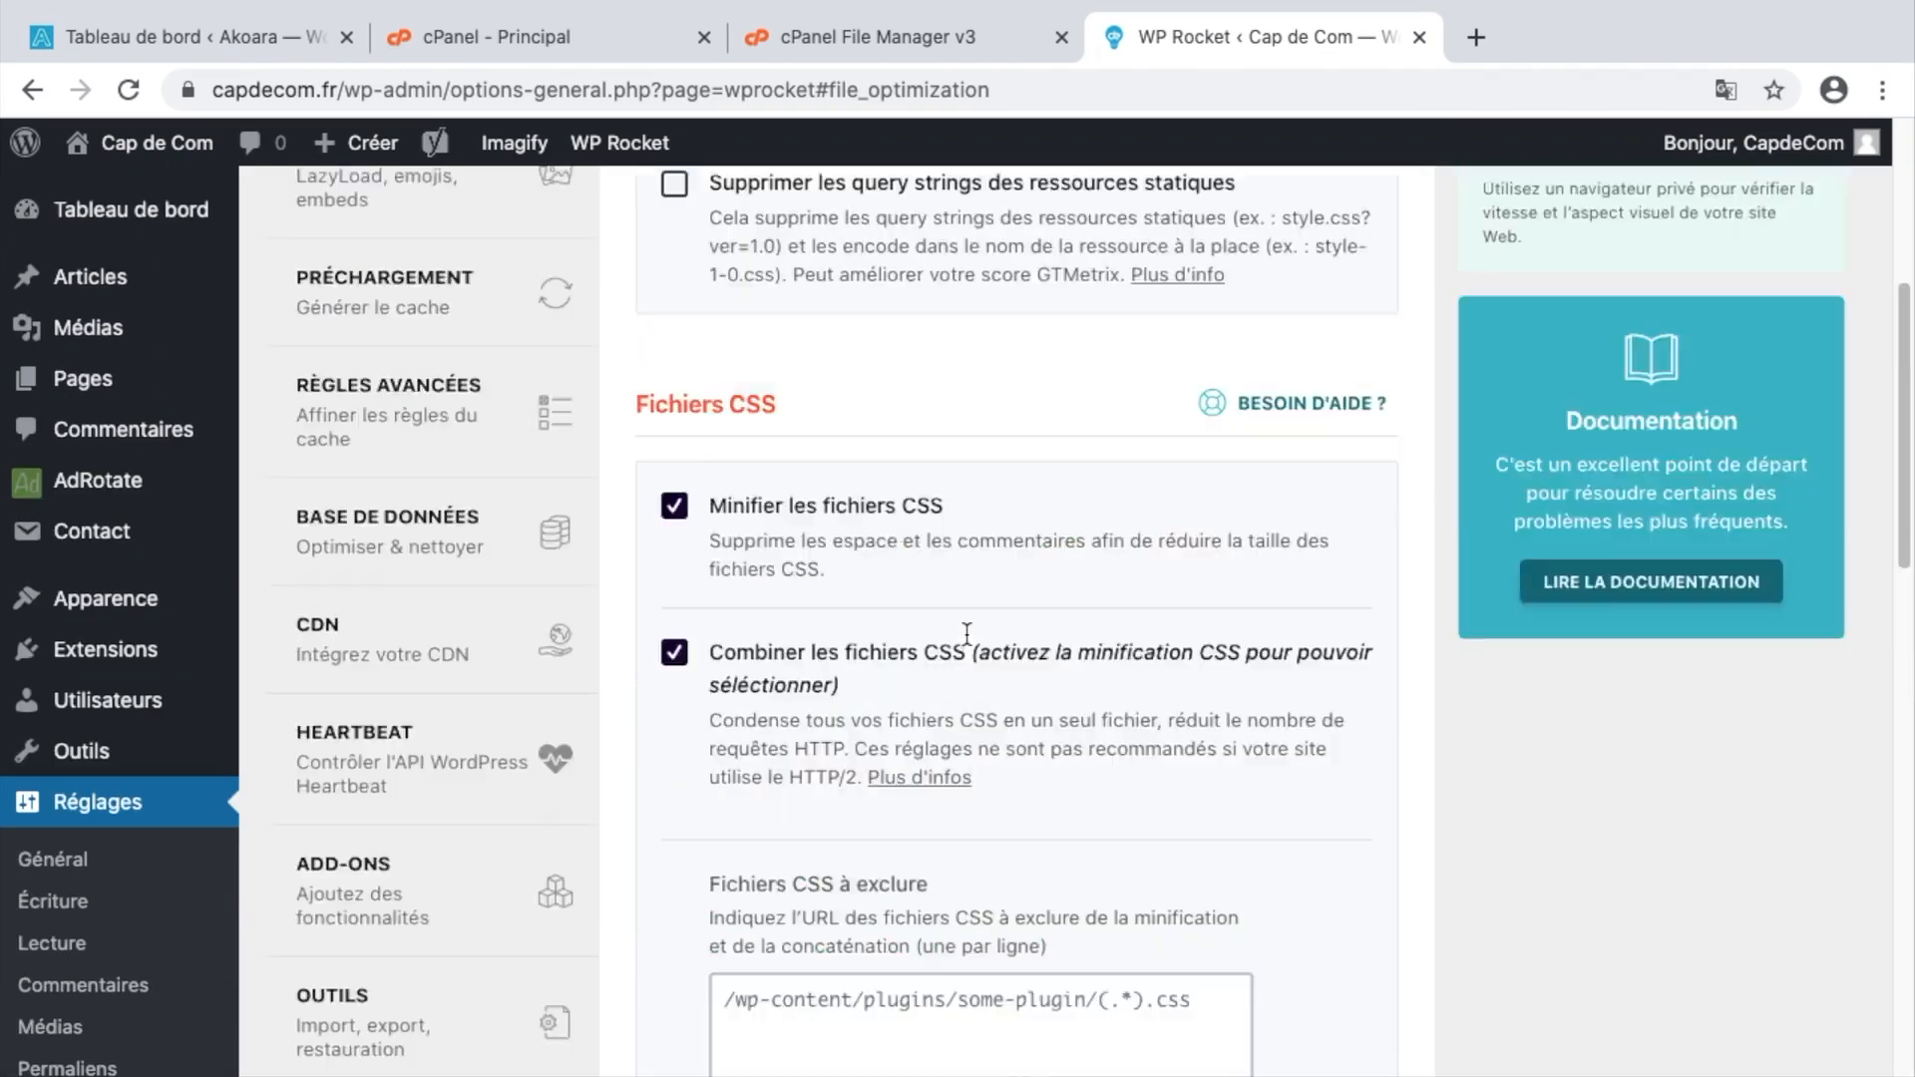
Return to the Cap de Com article in the other browser and open its PageSpeed Insights and Pingdom links in new tabs.
key(ctrl+Right)
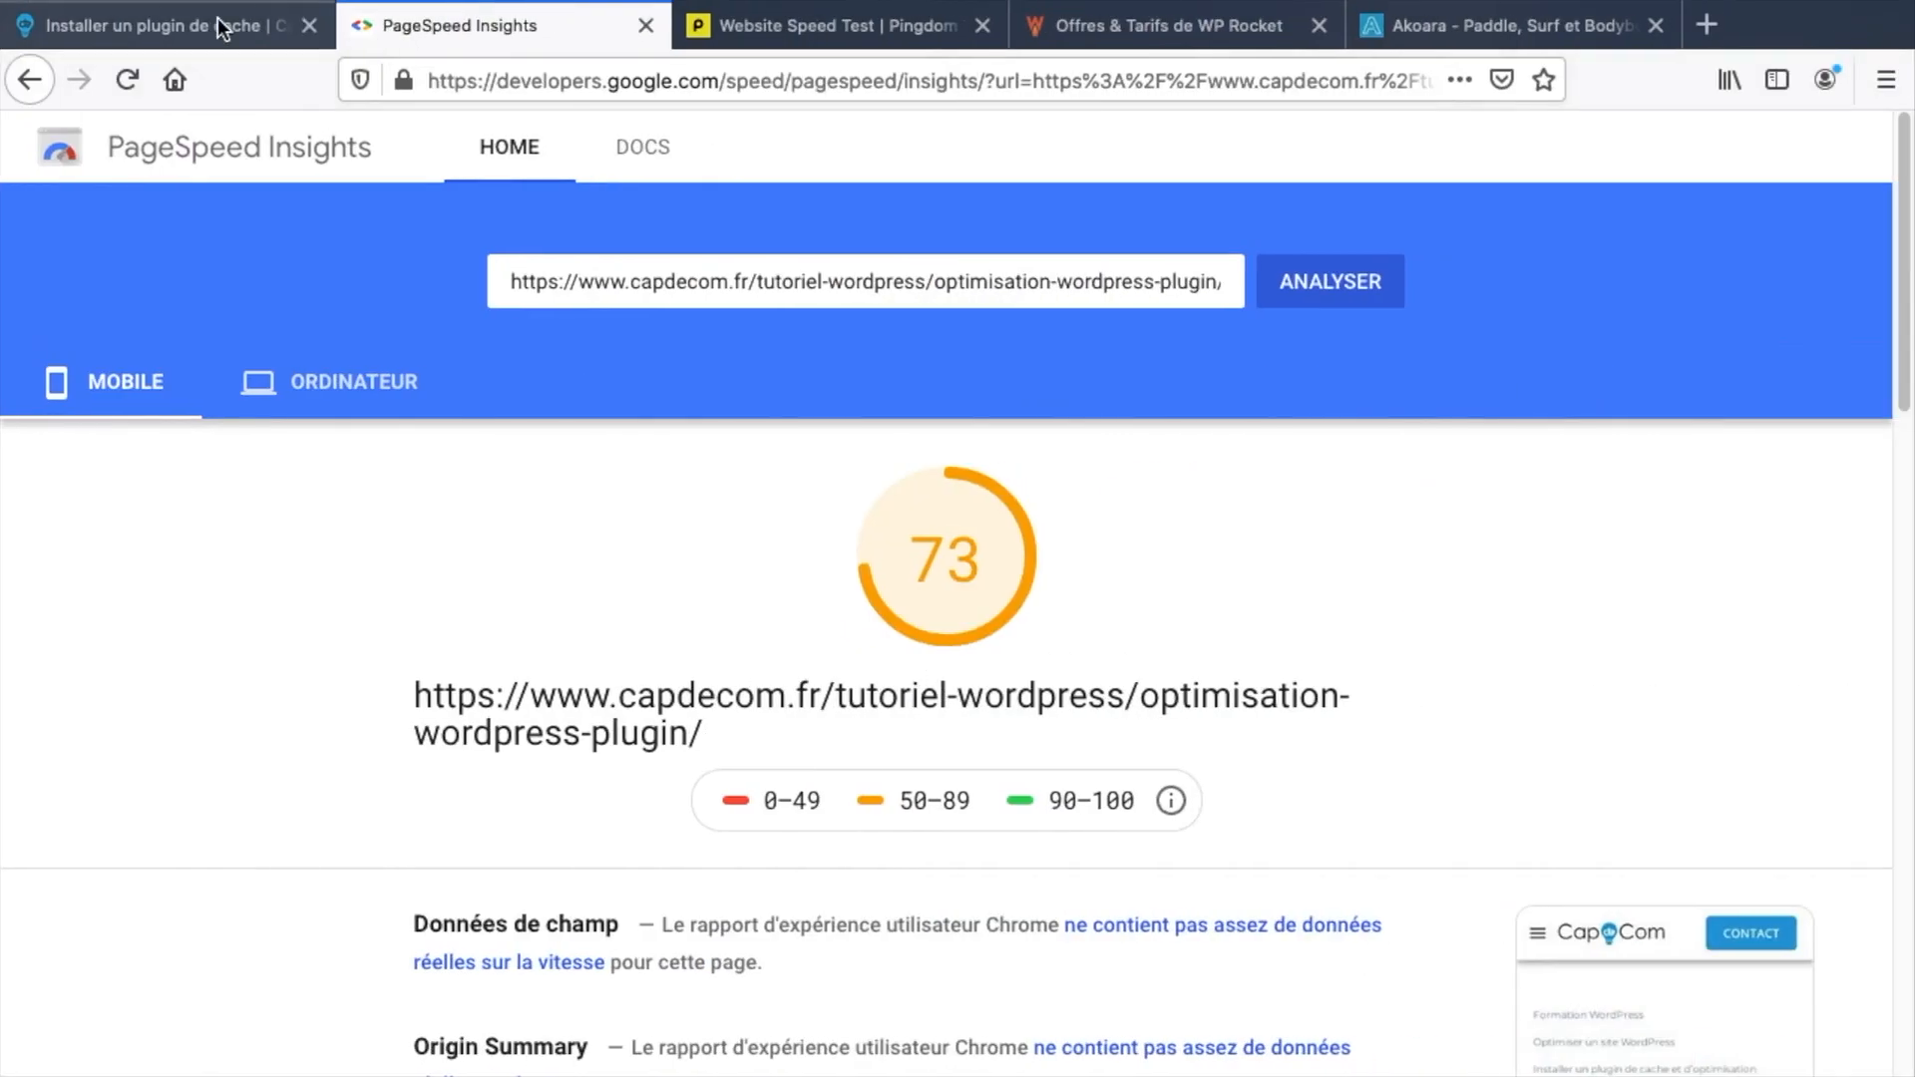
click(258, 12)
right_click(460, 379)
click(479, 373)
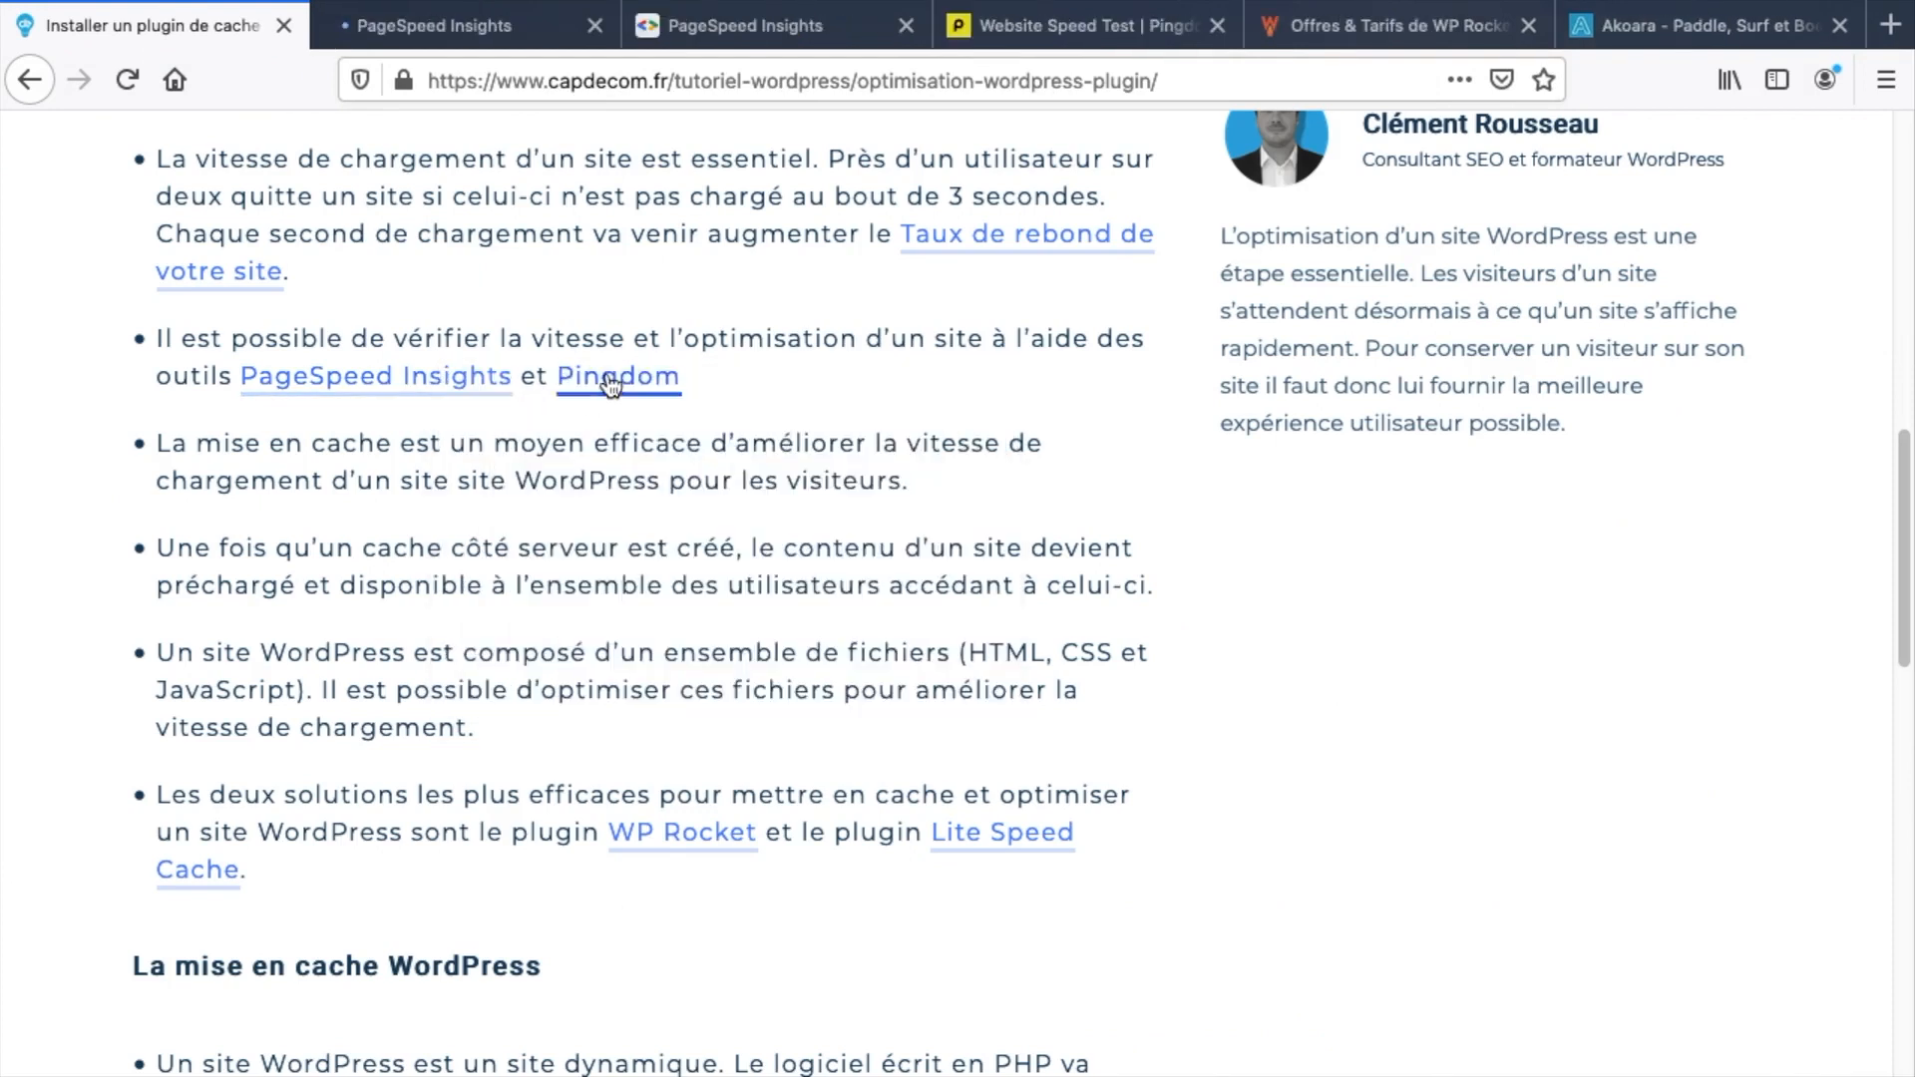
right_click(594, 377)
click(614, 375)
Copy the Cap de Com article's URL and analyse it in the newly opened PageSpeed Insights page.
click(558, 87)
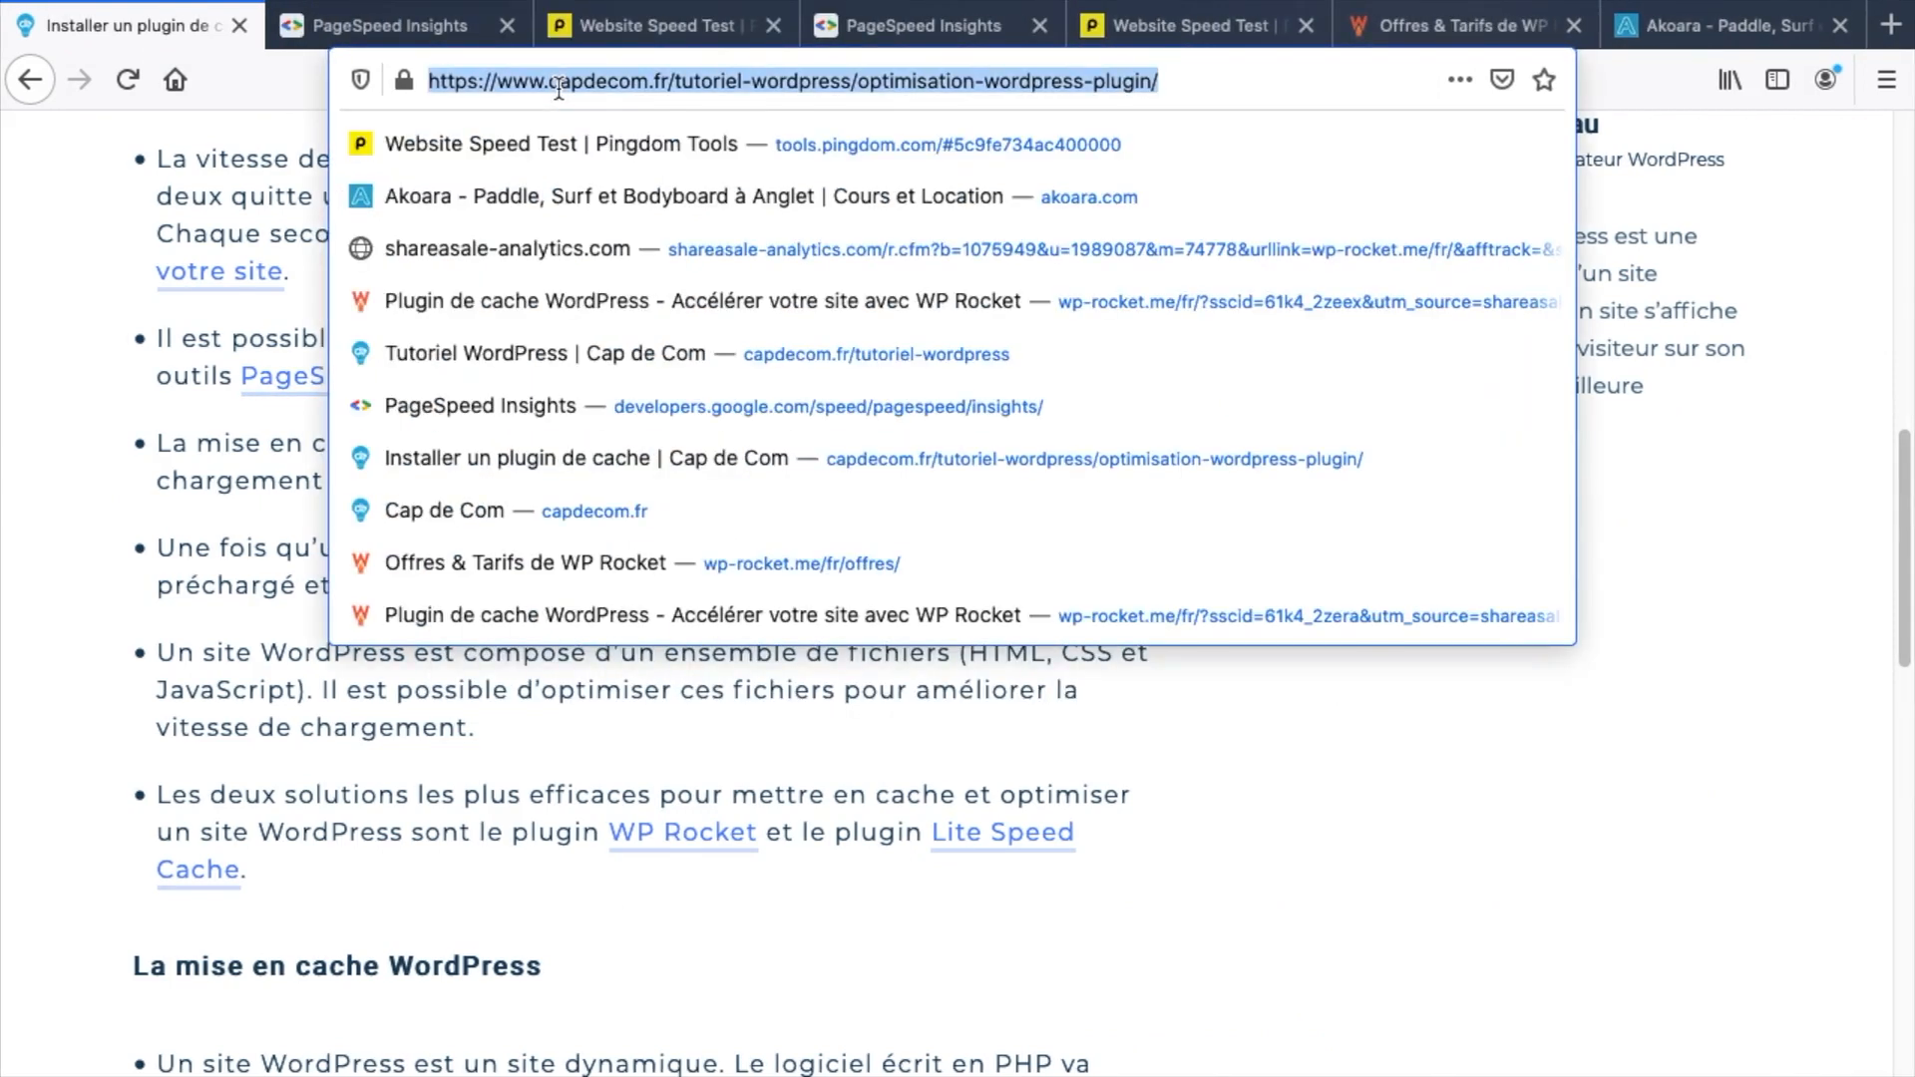
click(389, 25)
click(595, 415)
text(https://www.capdecom.fr/tutoriel-wordpress/optimisation-wordpress-plugin/)
Run a Pingdom speed test of the Cap de Com article from Europe - Germany - Frankfurt.
key(ctrl+Tab)
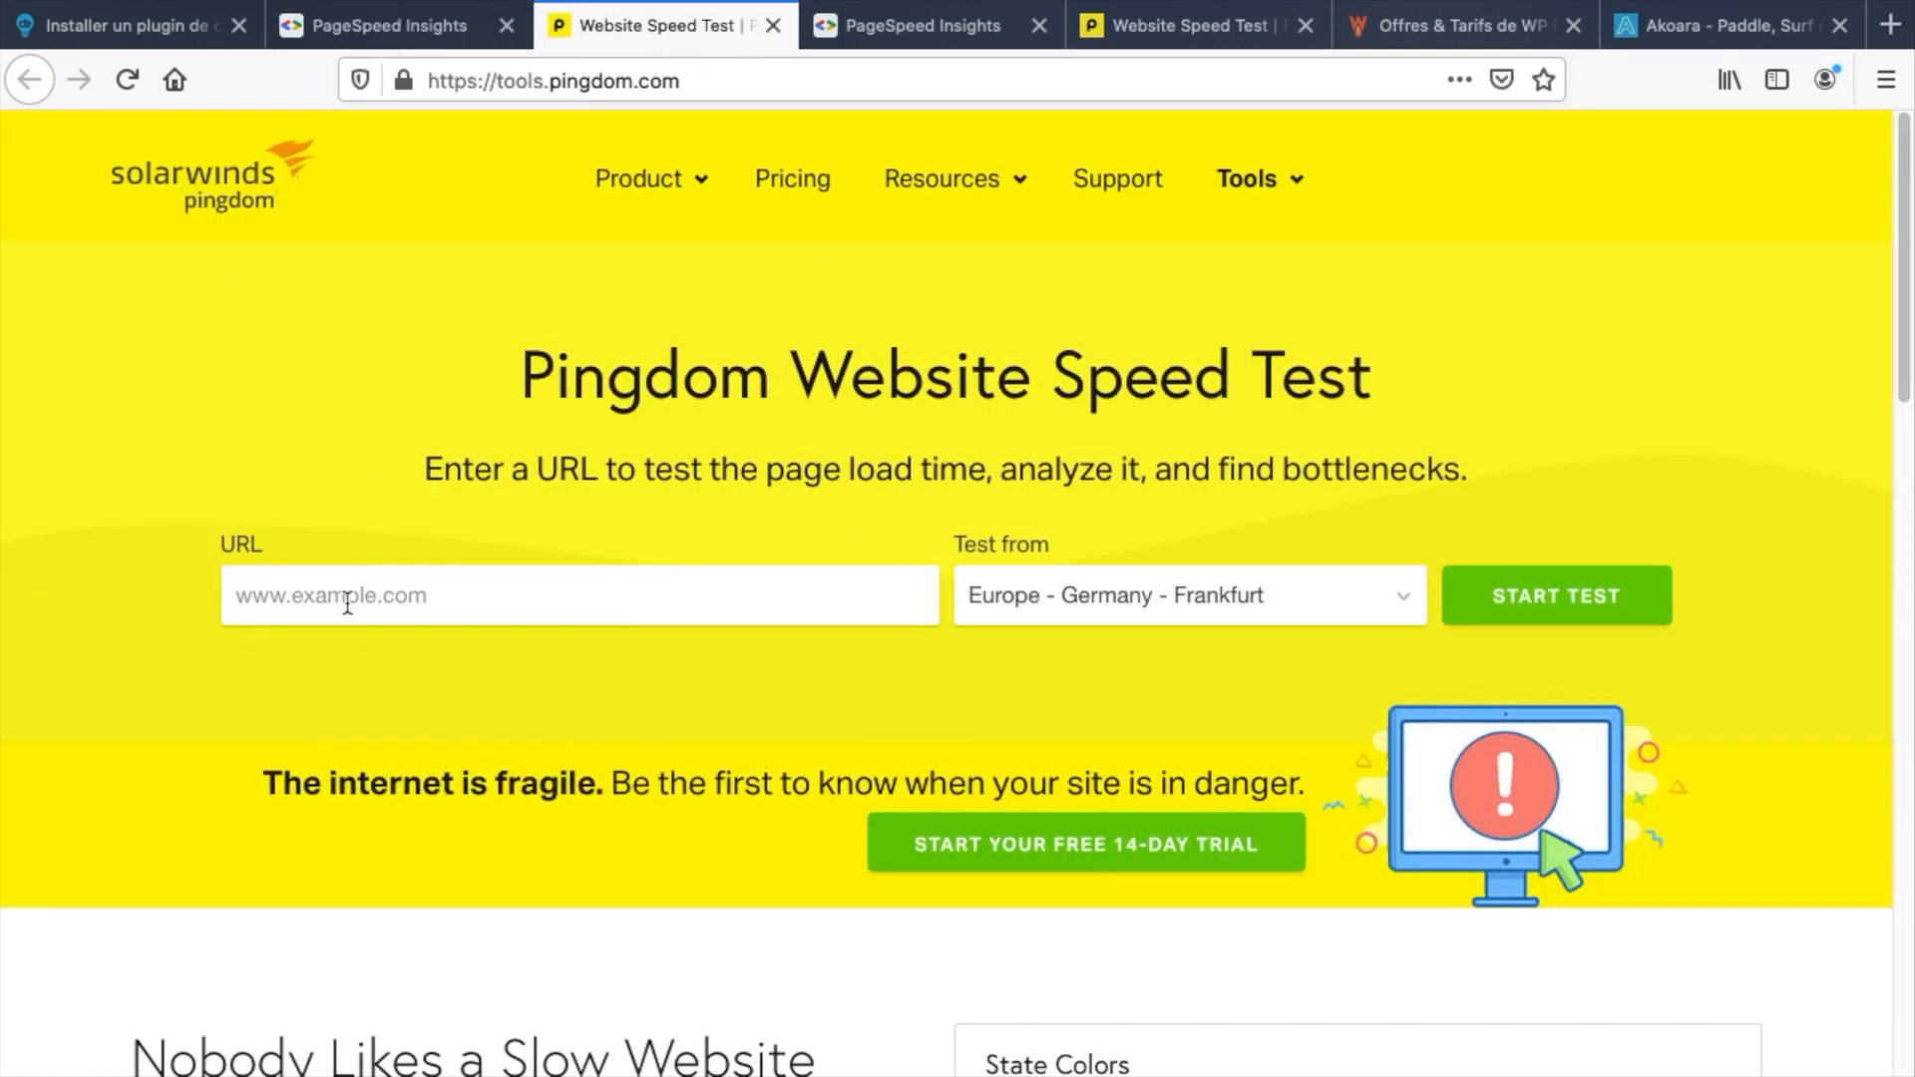
click(347, 605)
text(https://www.capdecom.fr/tutoriel-wordpress/optimisation-wordpress-plugin/)
click(1482, 589)
Compare the article's new PageSpeed Insights and Pingdom results with those from the earlier tests.
click(424, 28)
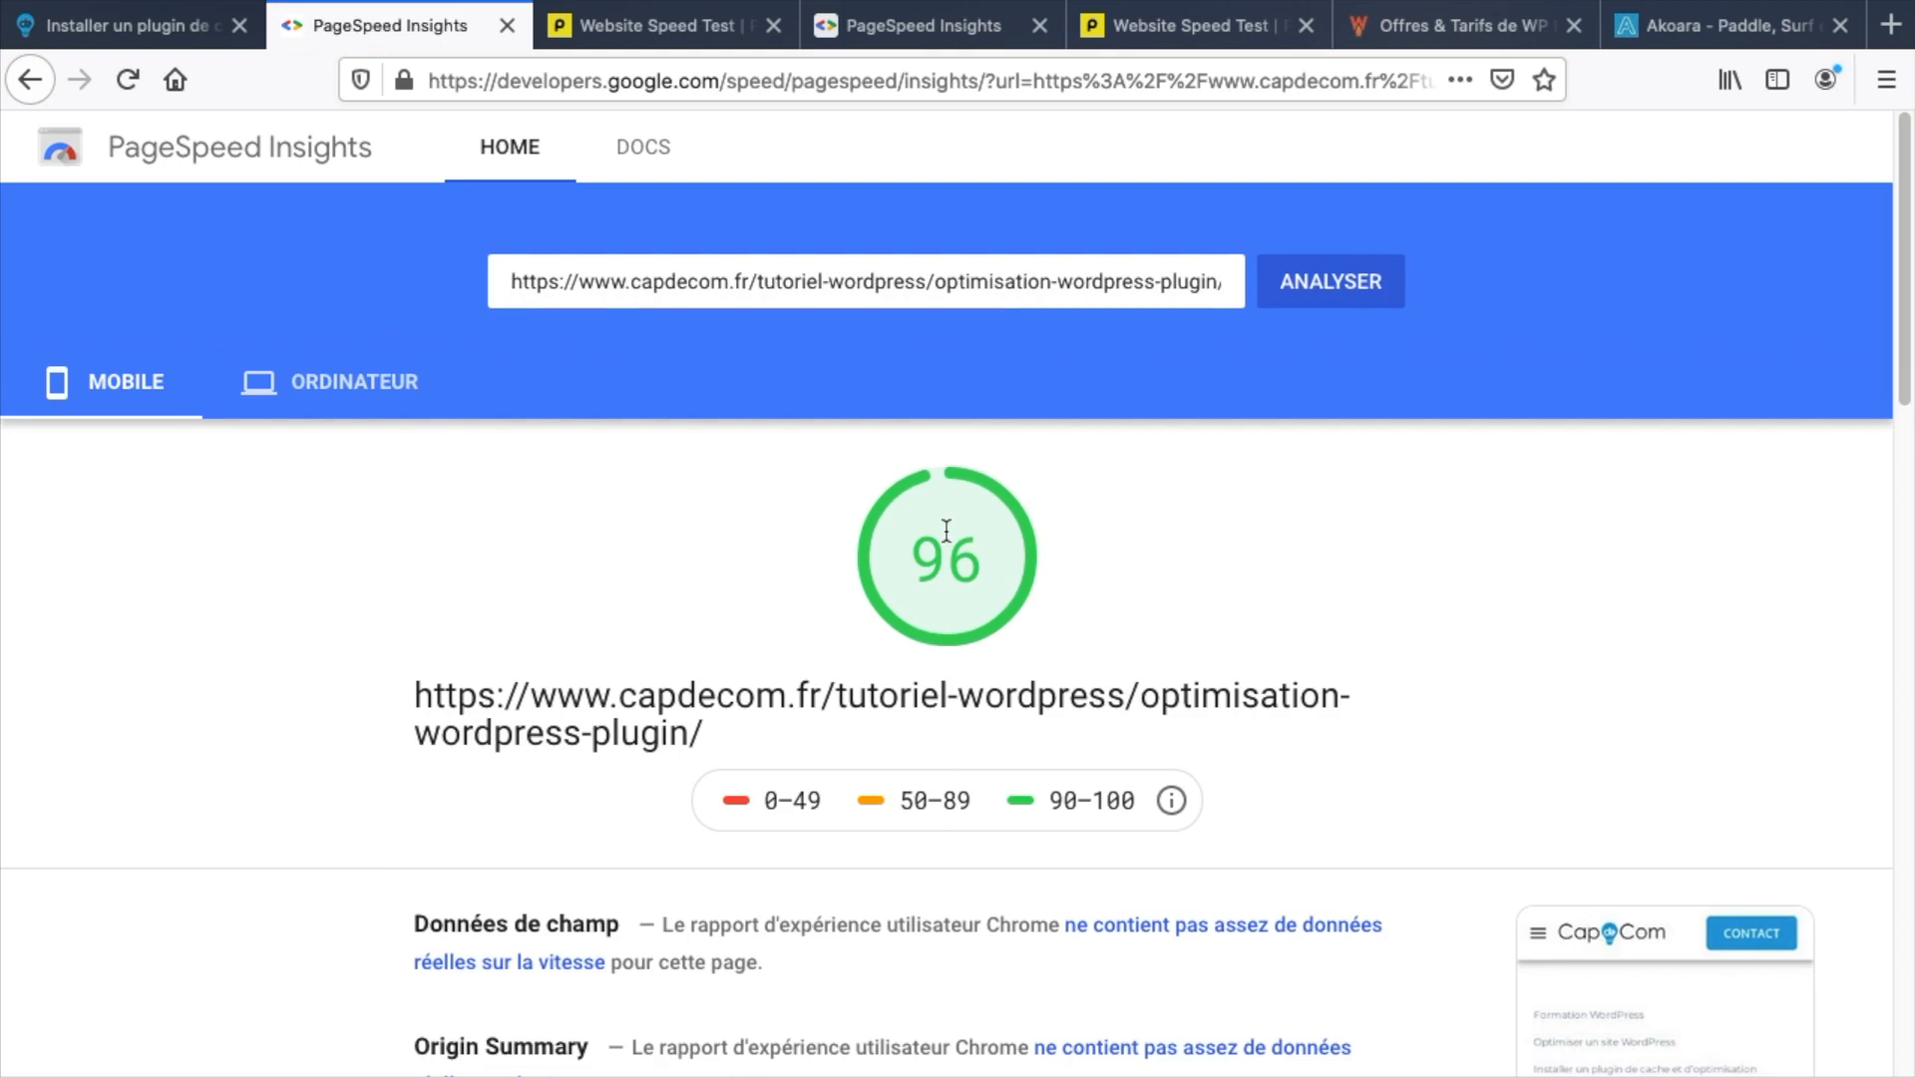
click(928, 30)
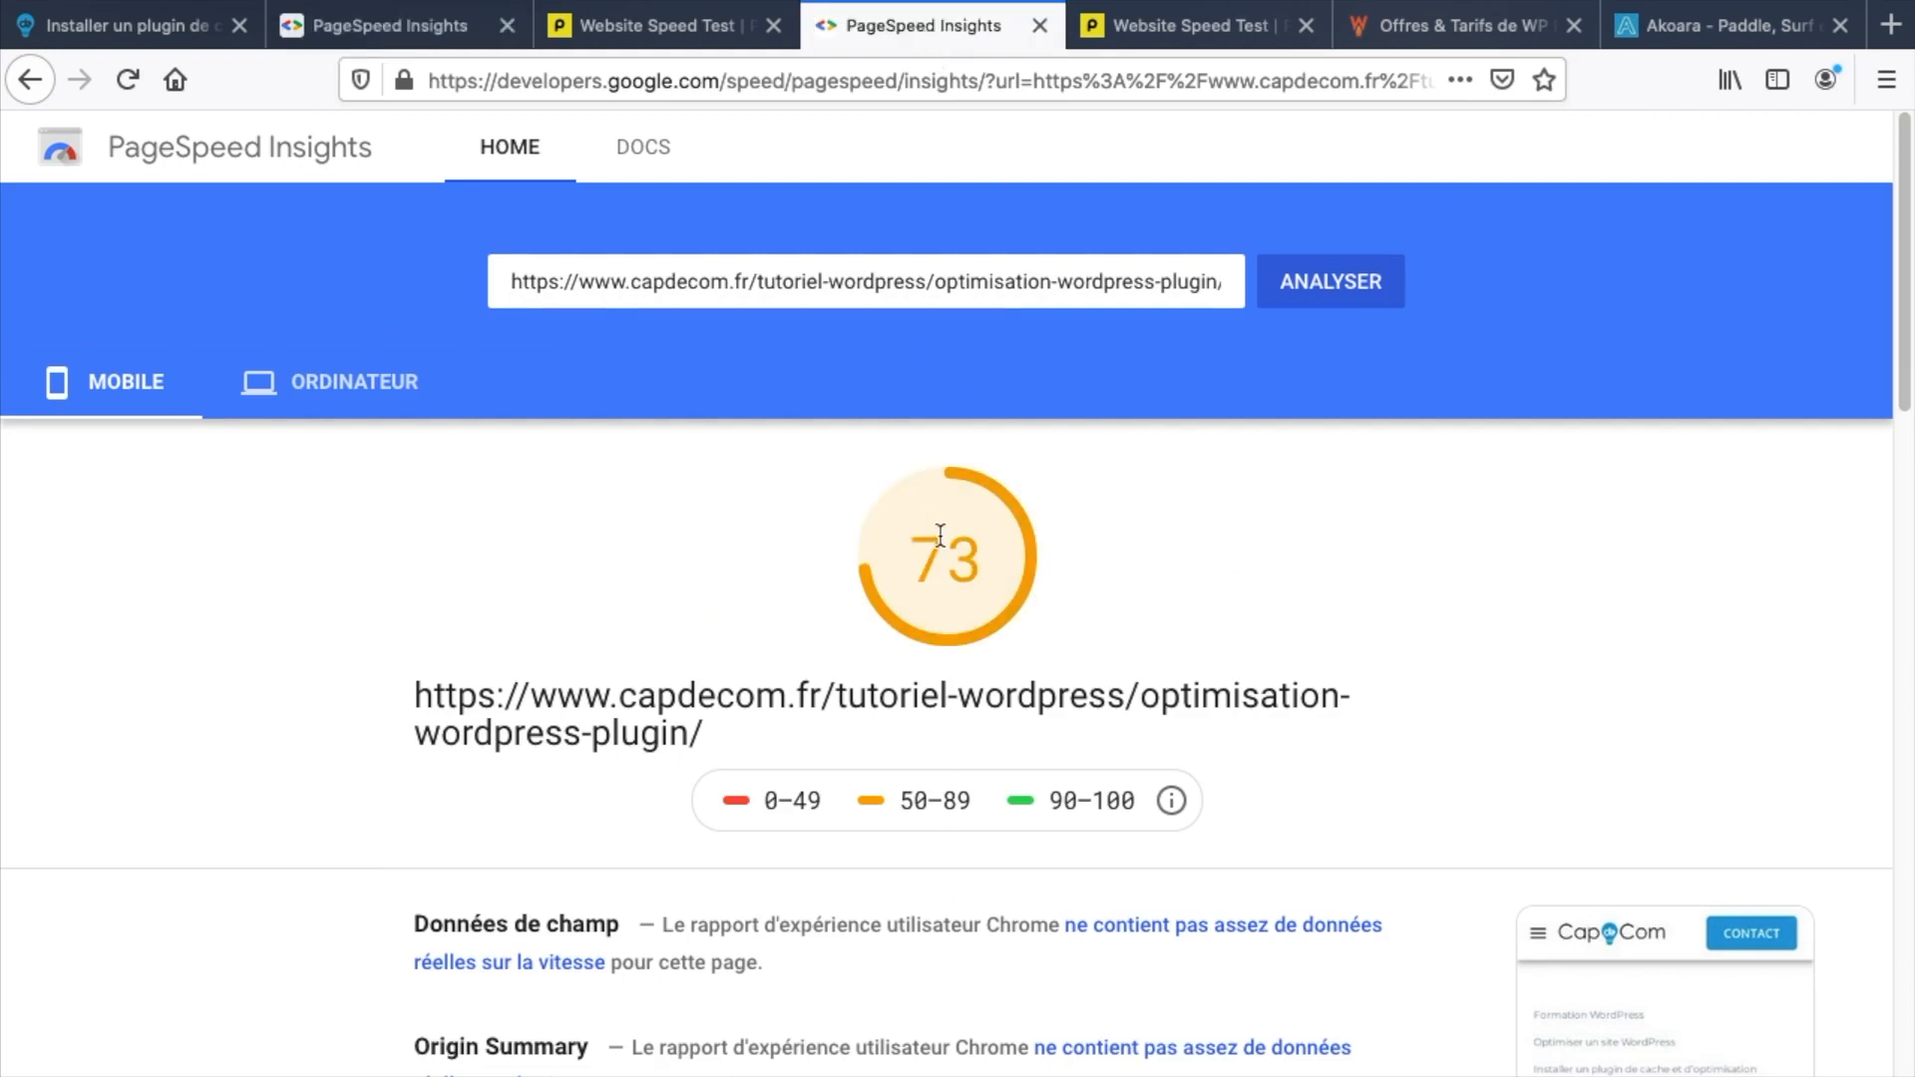
click(654, 30)
scroll(400, 828, down, 5)
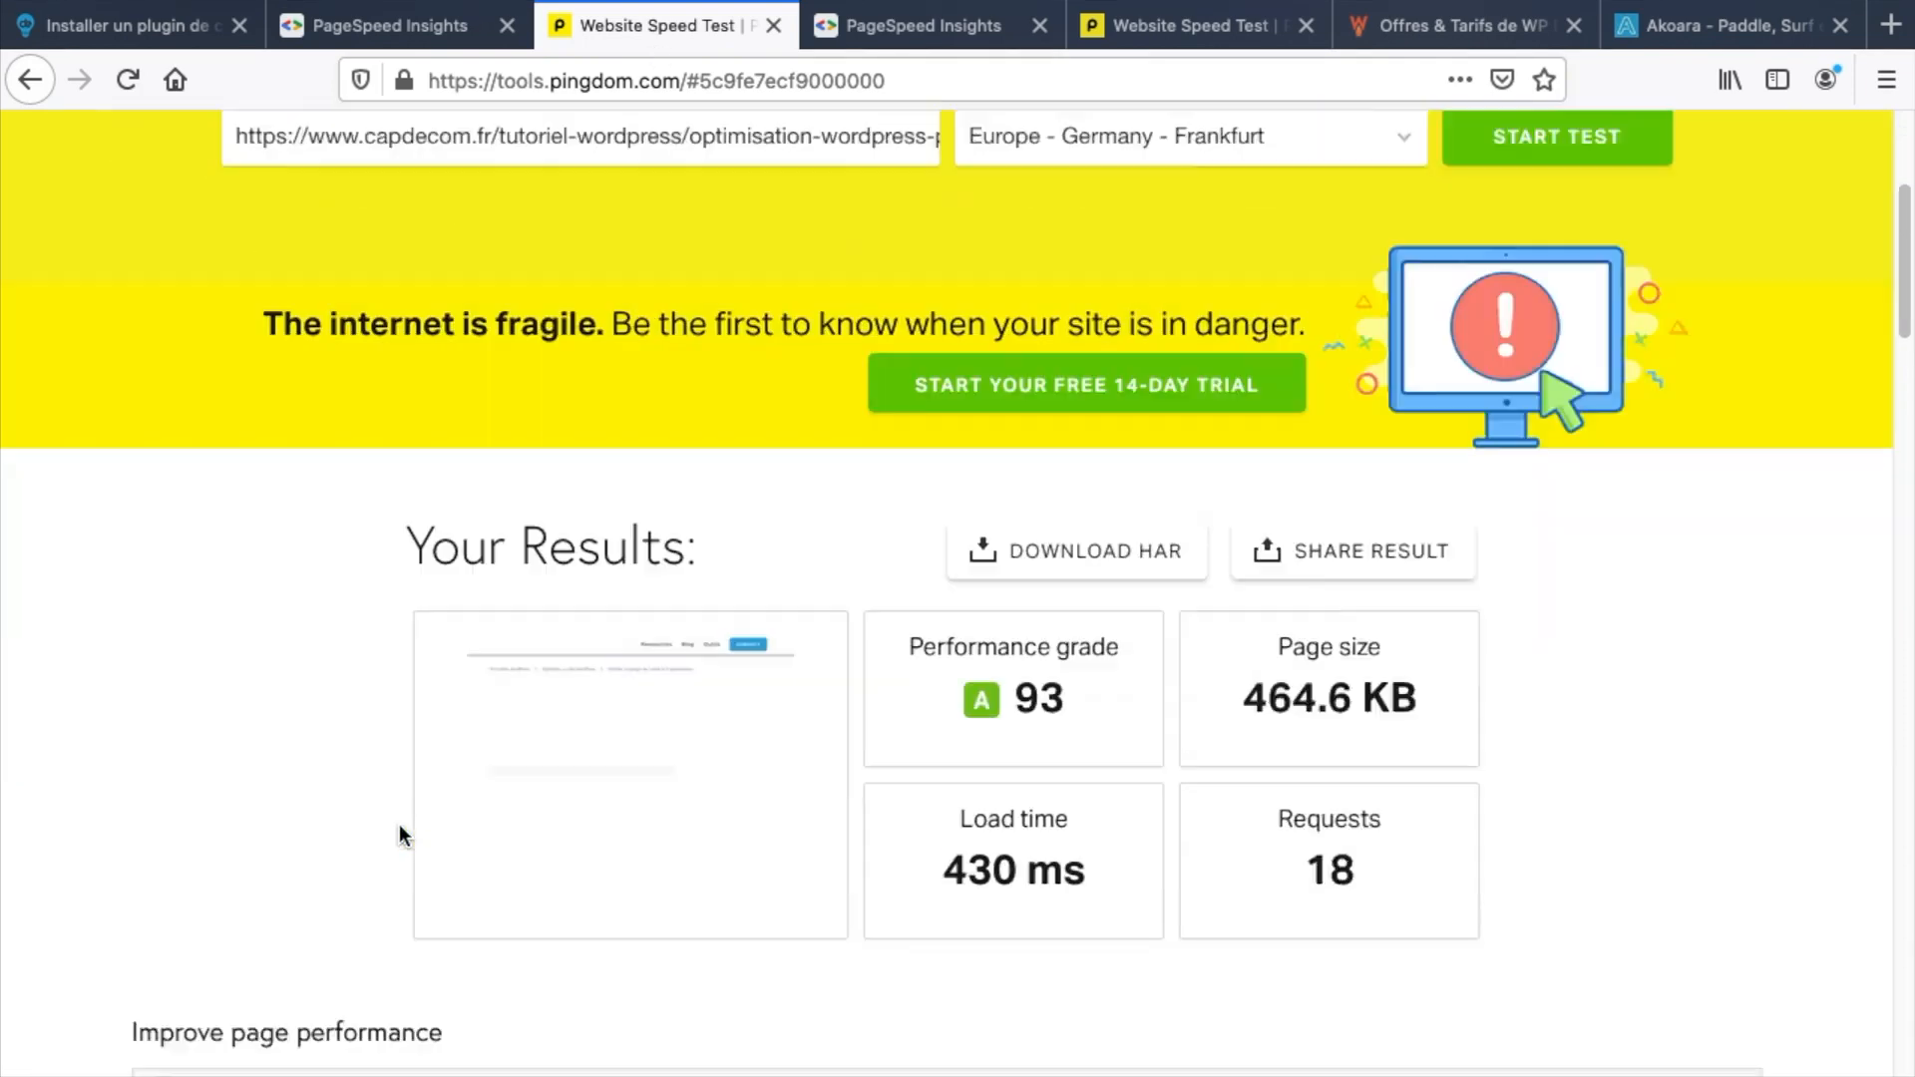
scroll(399, 834, down, 2)
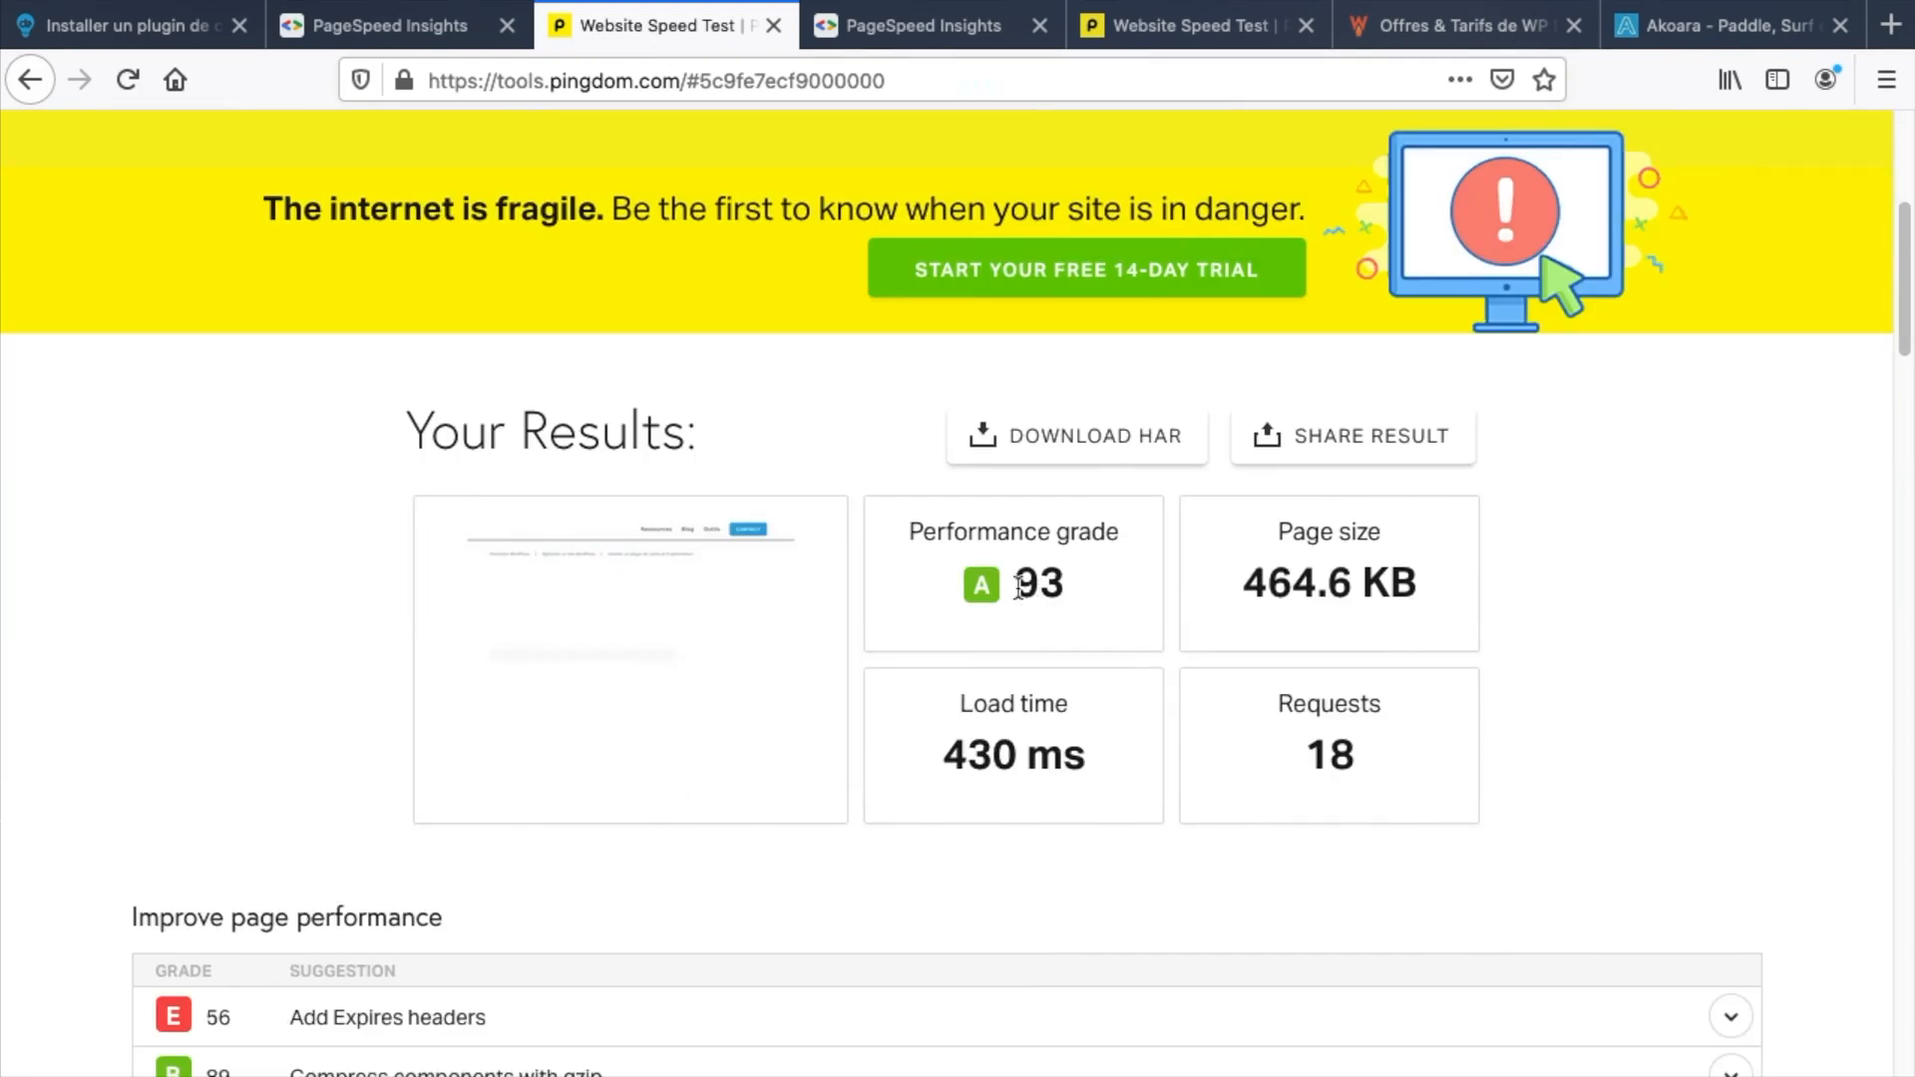
click(1139, 32)
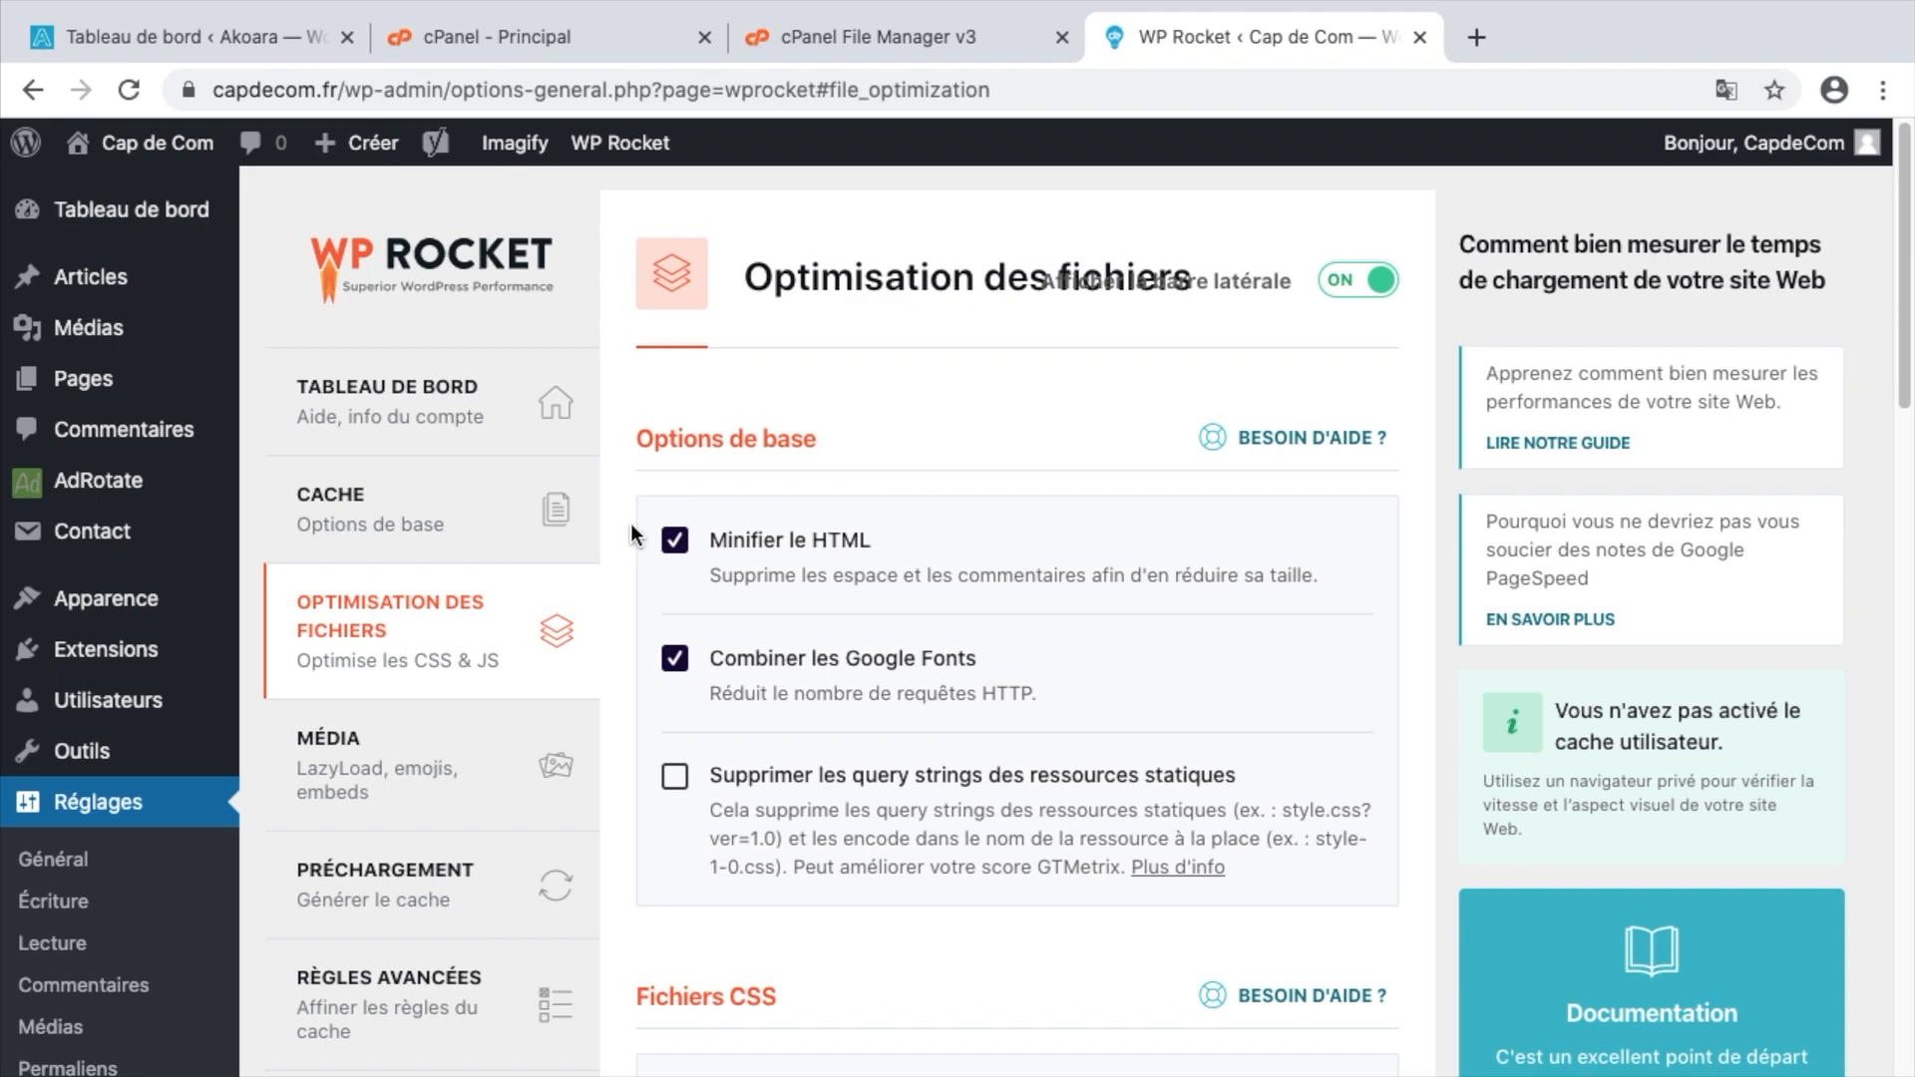
mouse_move(618, 159)
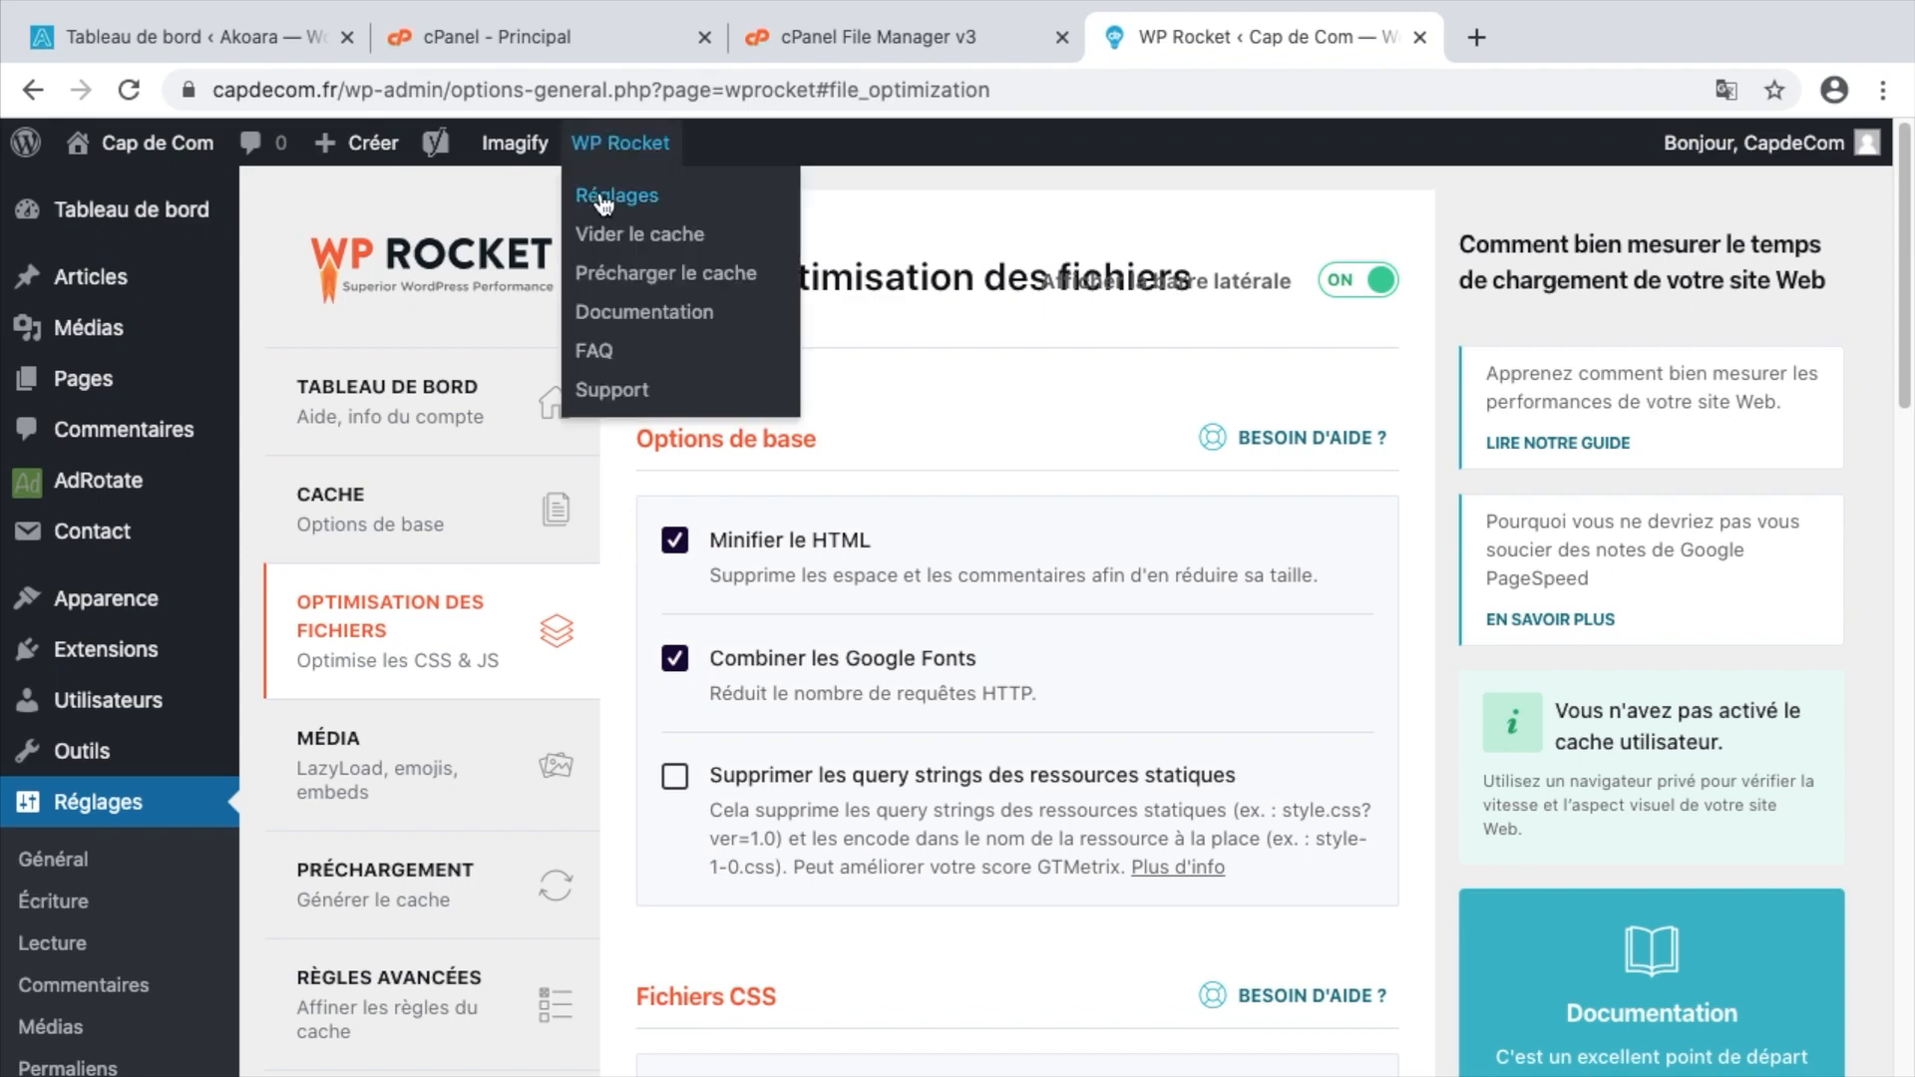
click(213, 37)
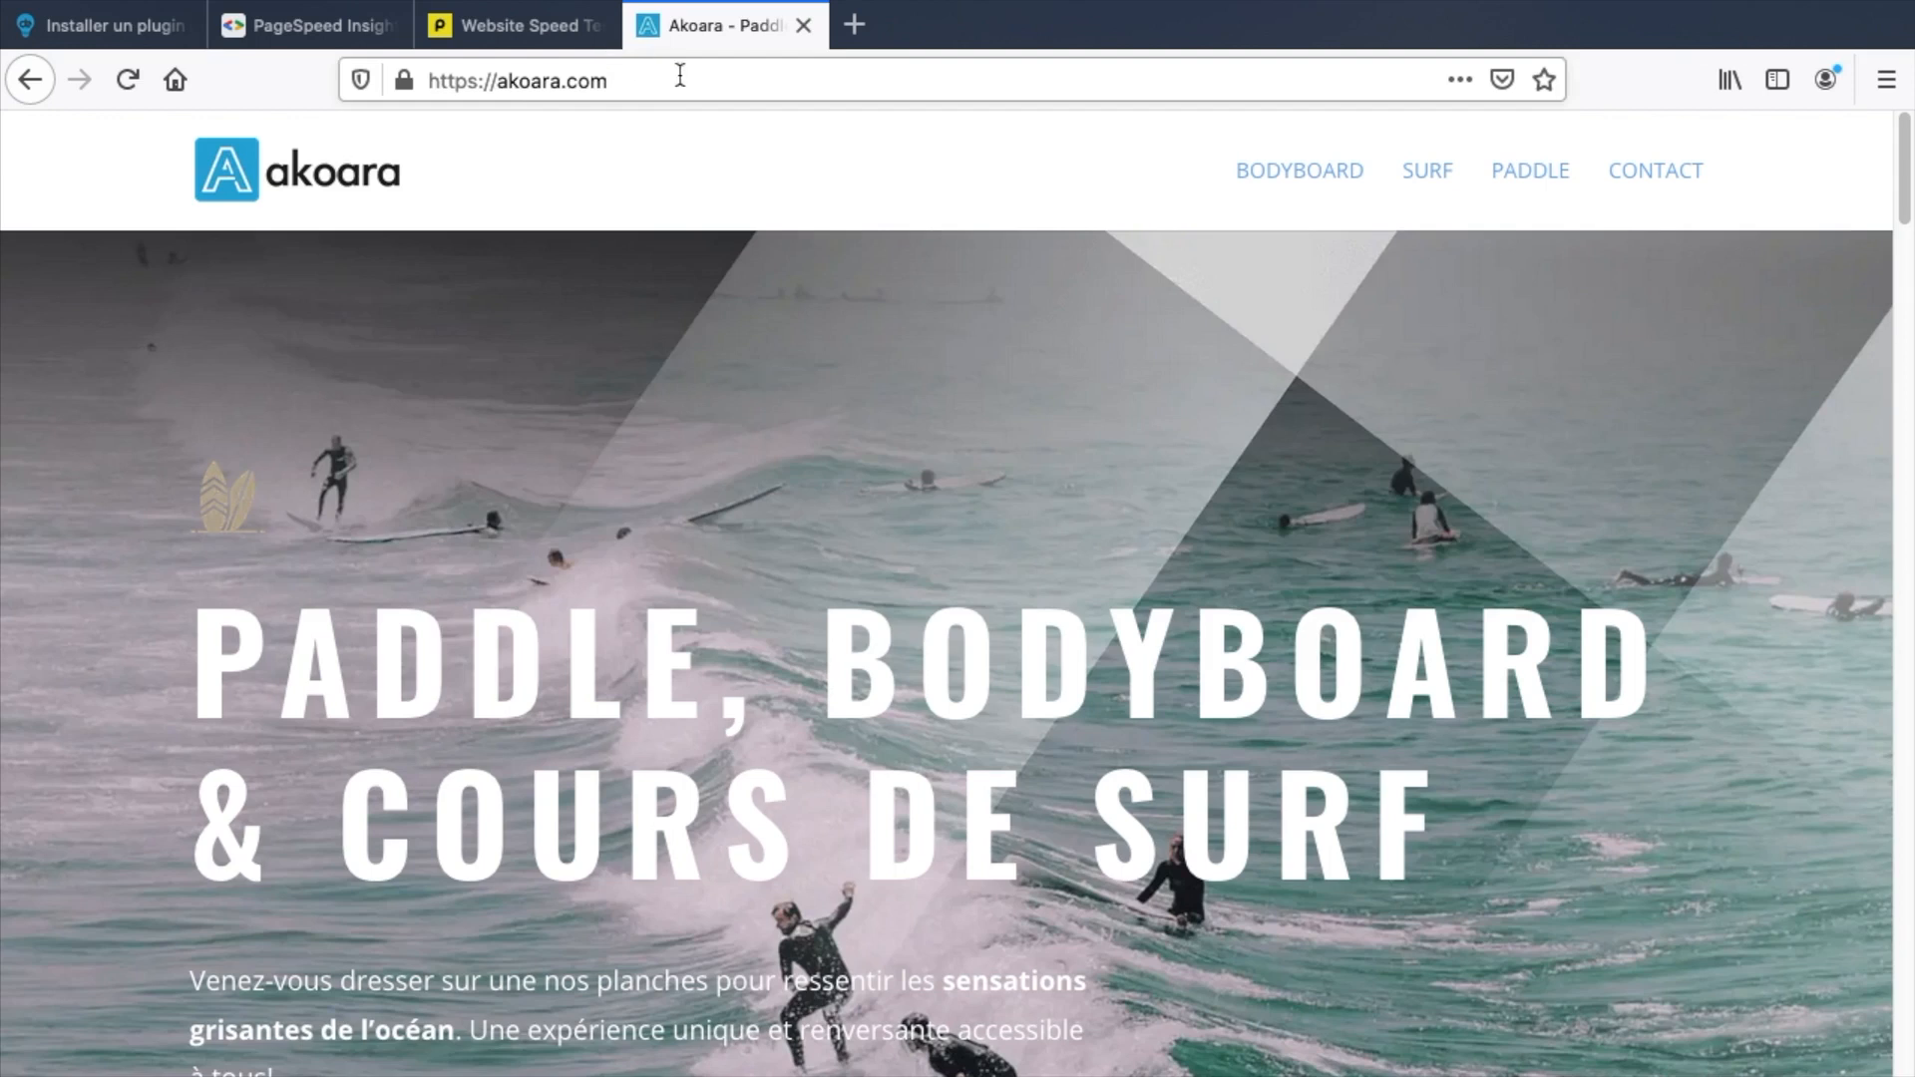
click(678, 77)
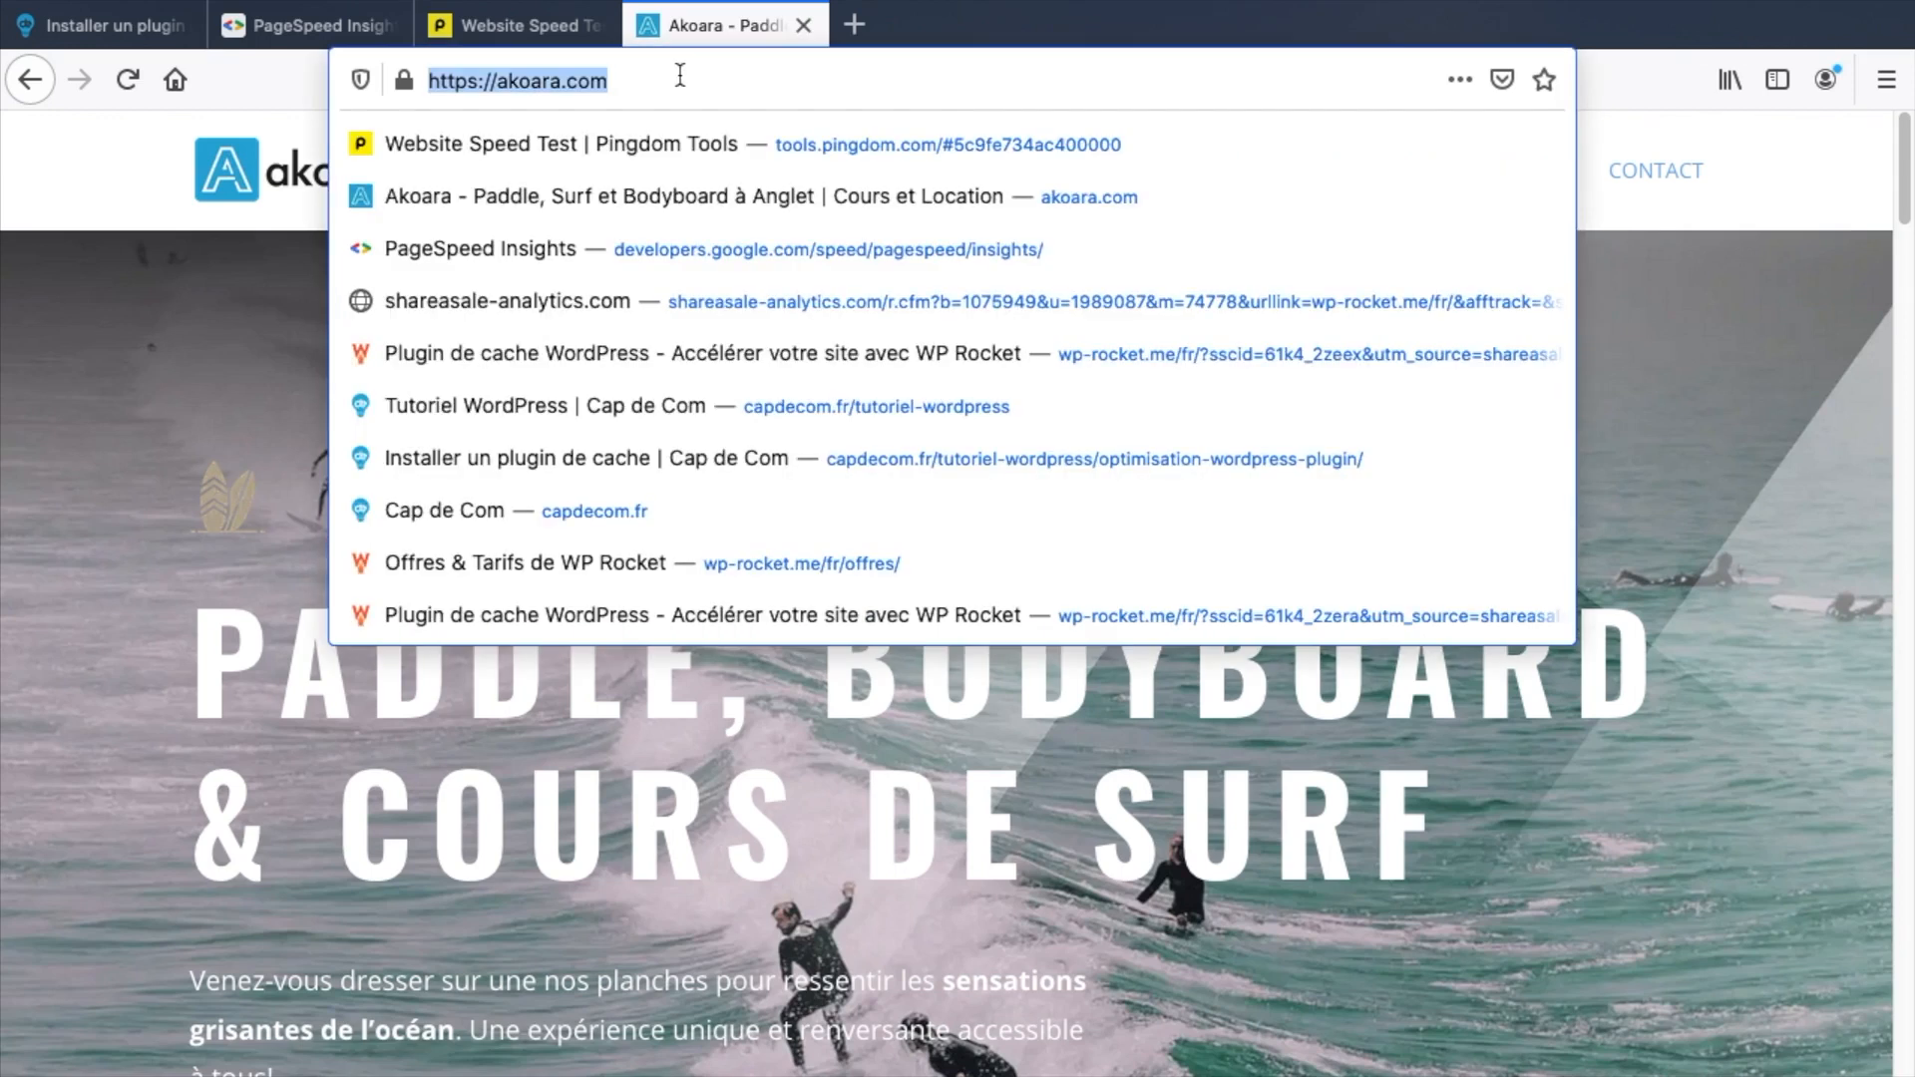
key(ctrl+c)
click(319, 24)
click(660, 399)
key(ctrl+v)
click(1350, 410)
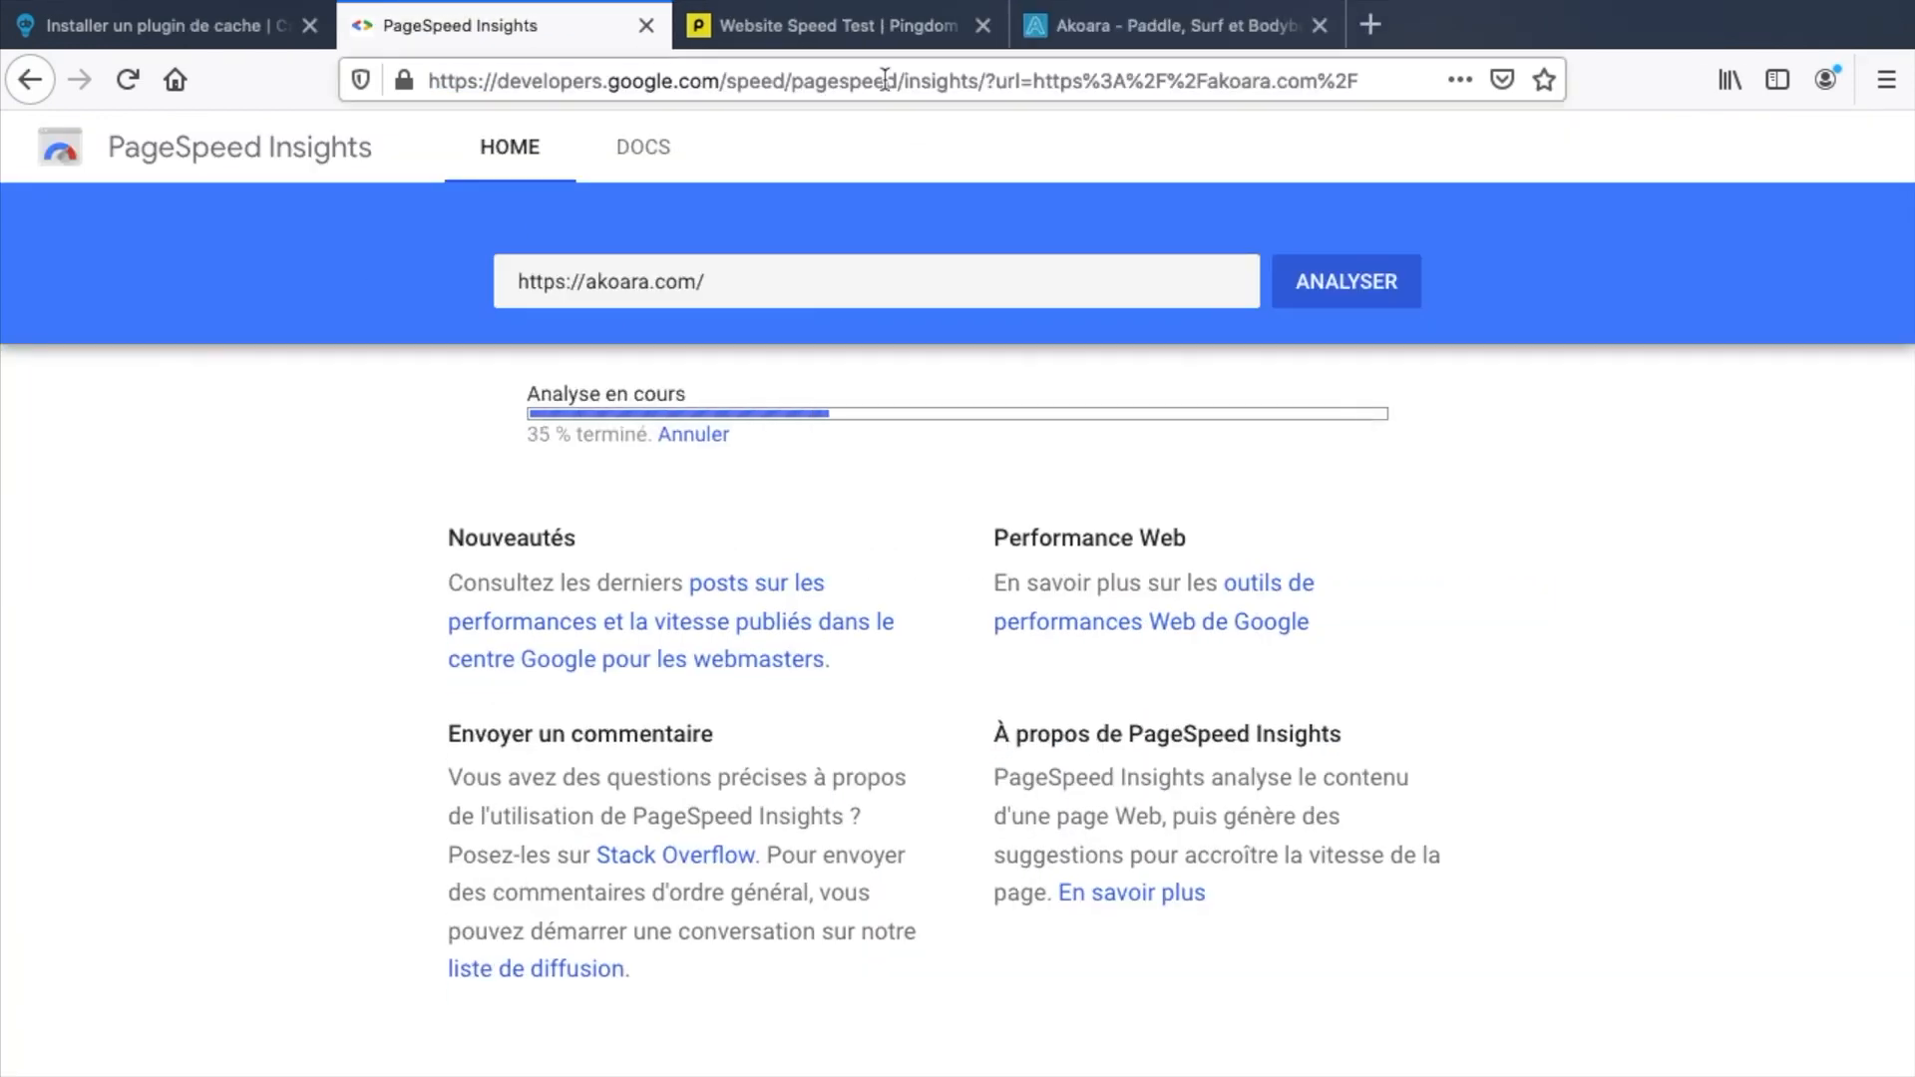
key(ctrl+Tab)
click(627, 586)
key(ctrl+v)
click(1154, 598)
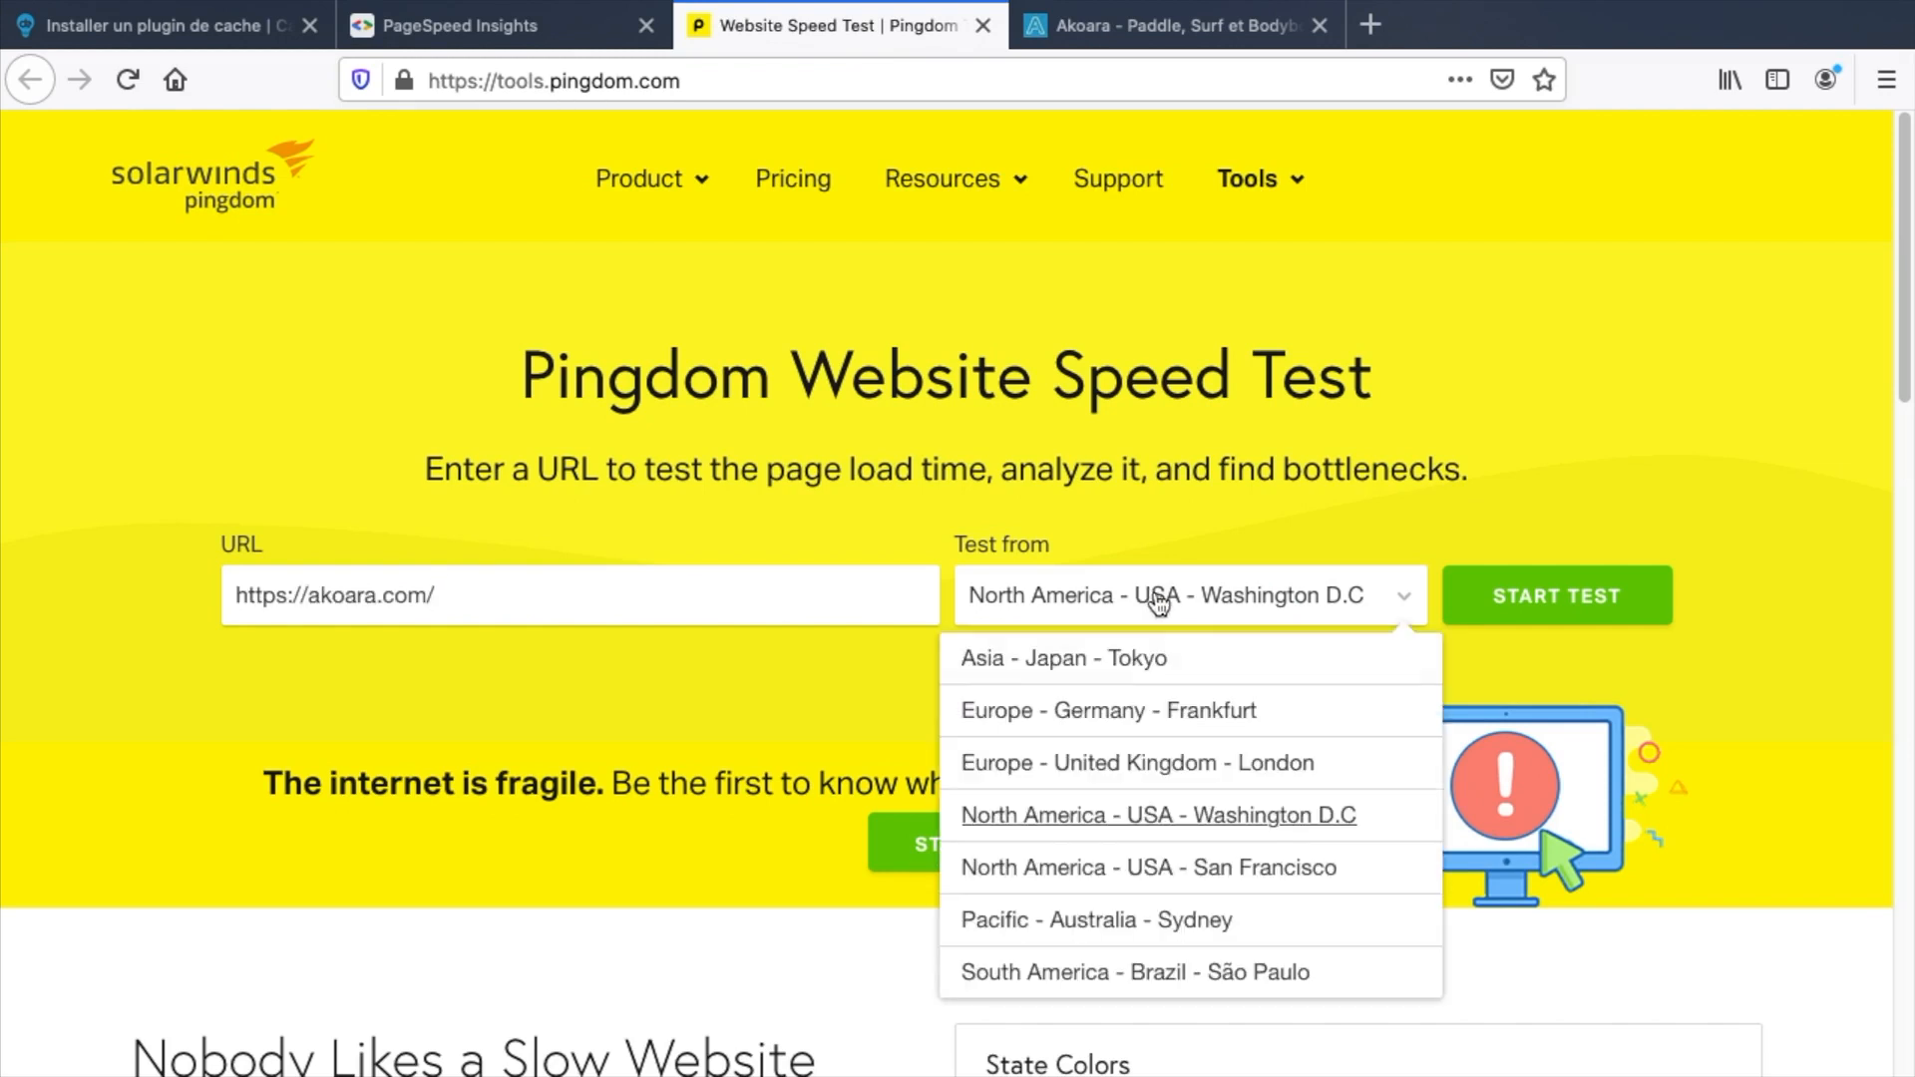
click(1200, 706)
click(1500, 607)
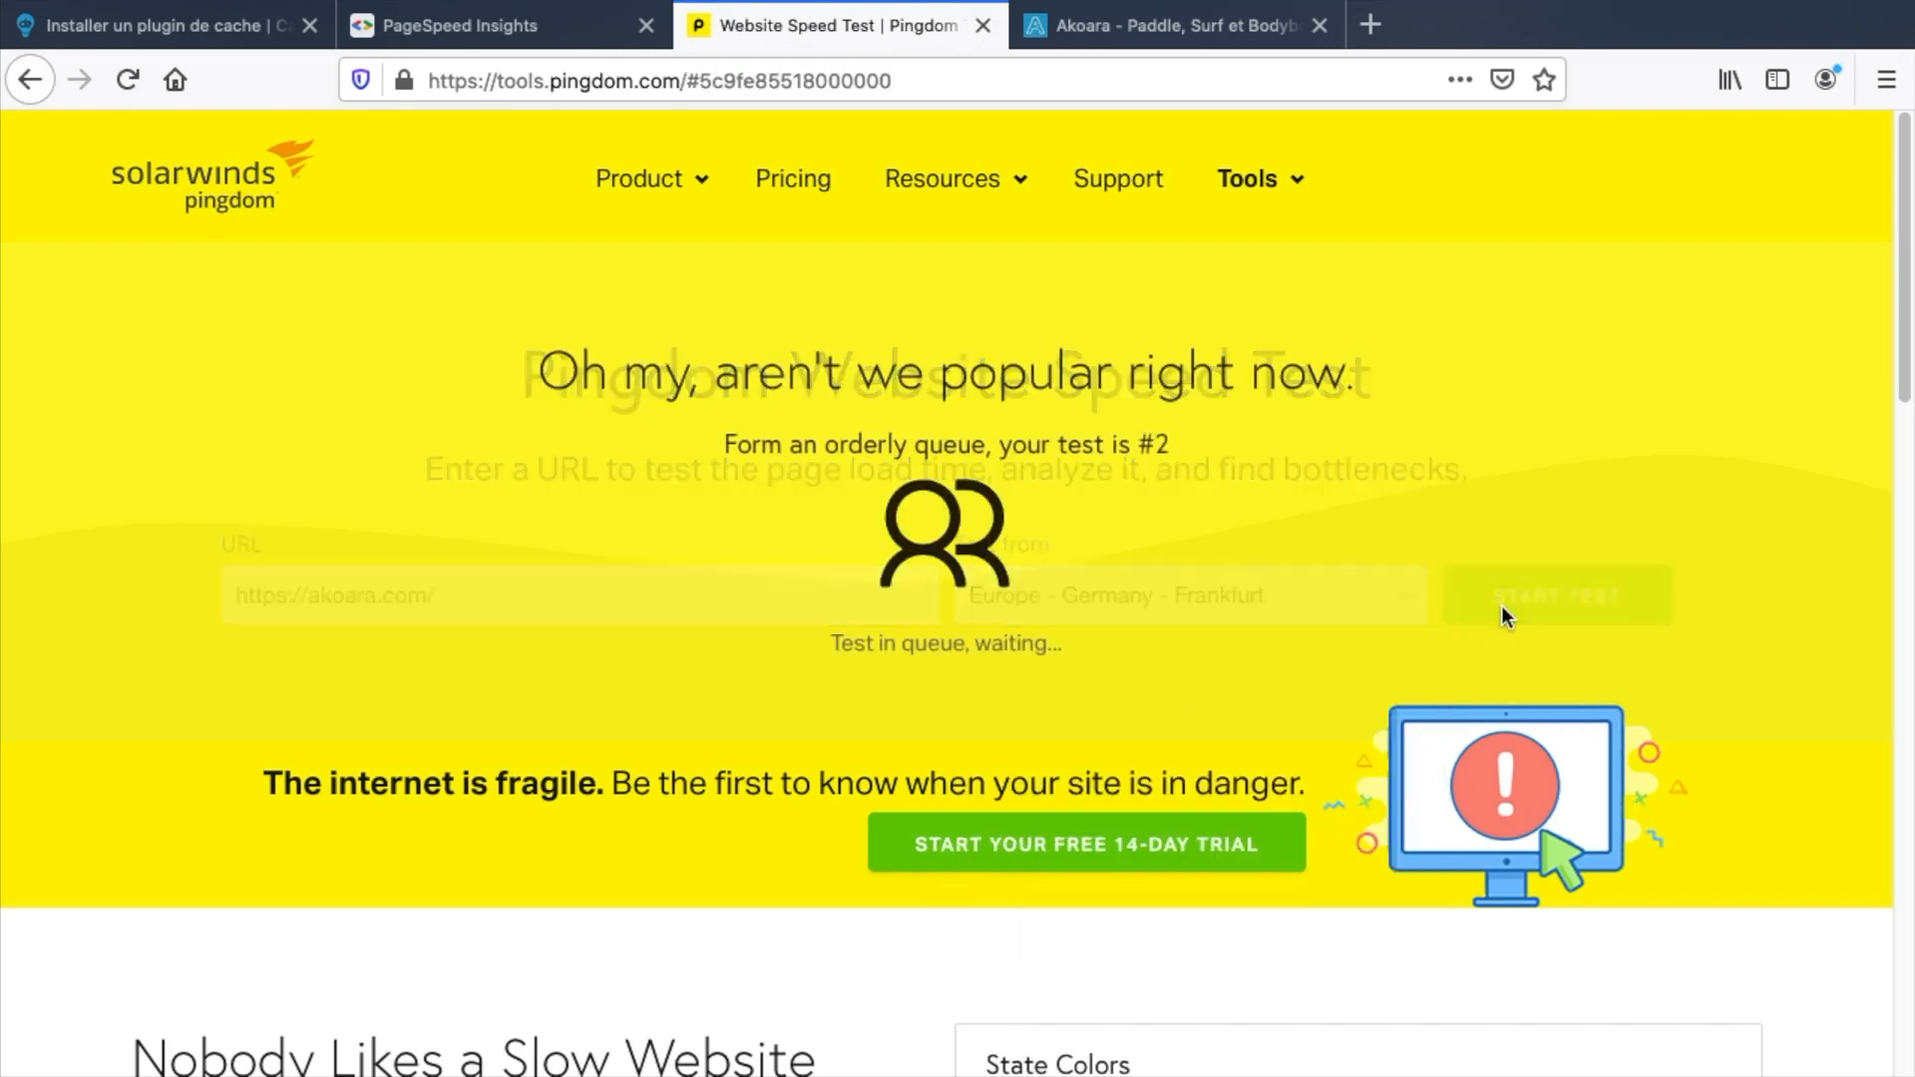
Review Akoara's PageSpeed Insights and Pingdom results and look through the content of its home page.
click(572, 39)
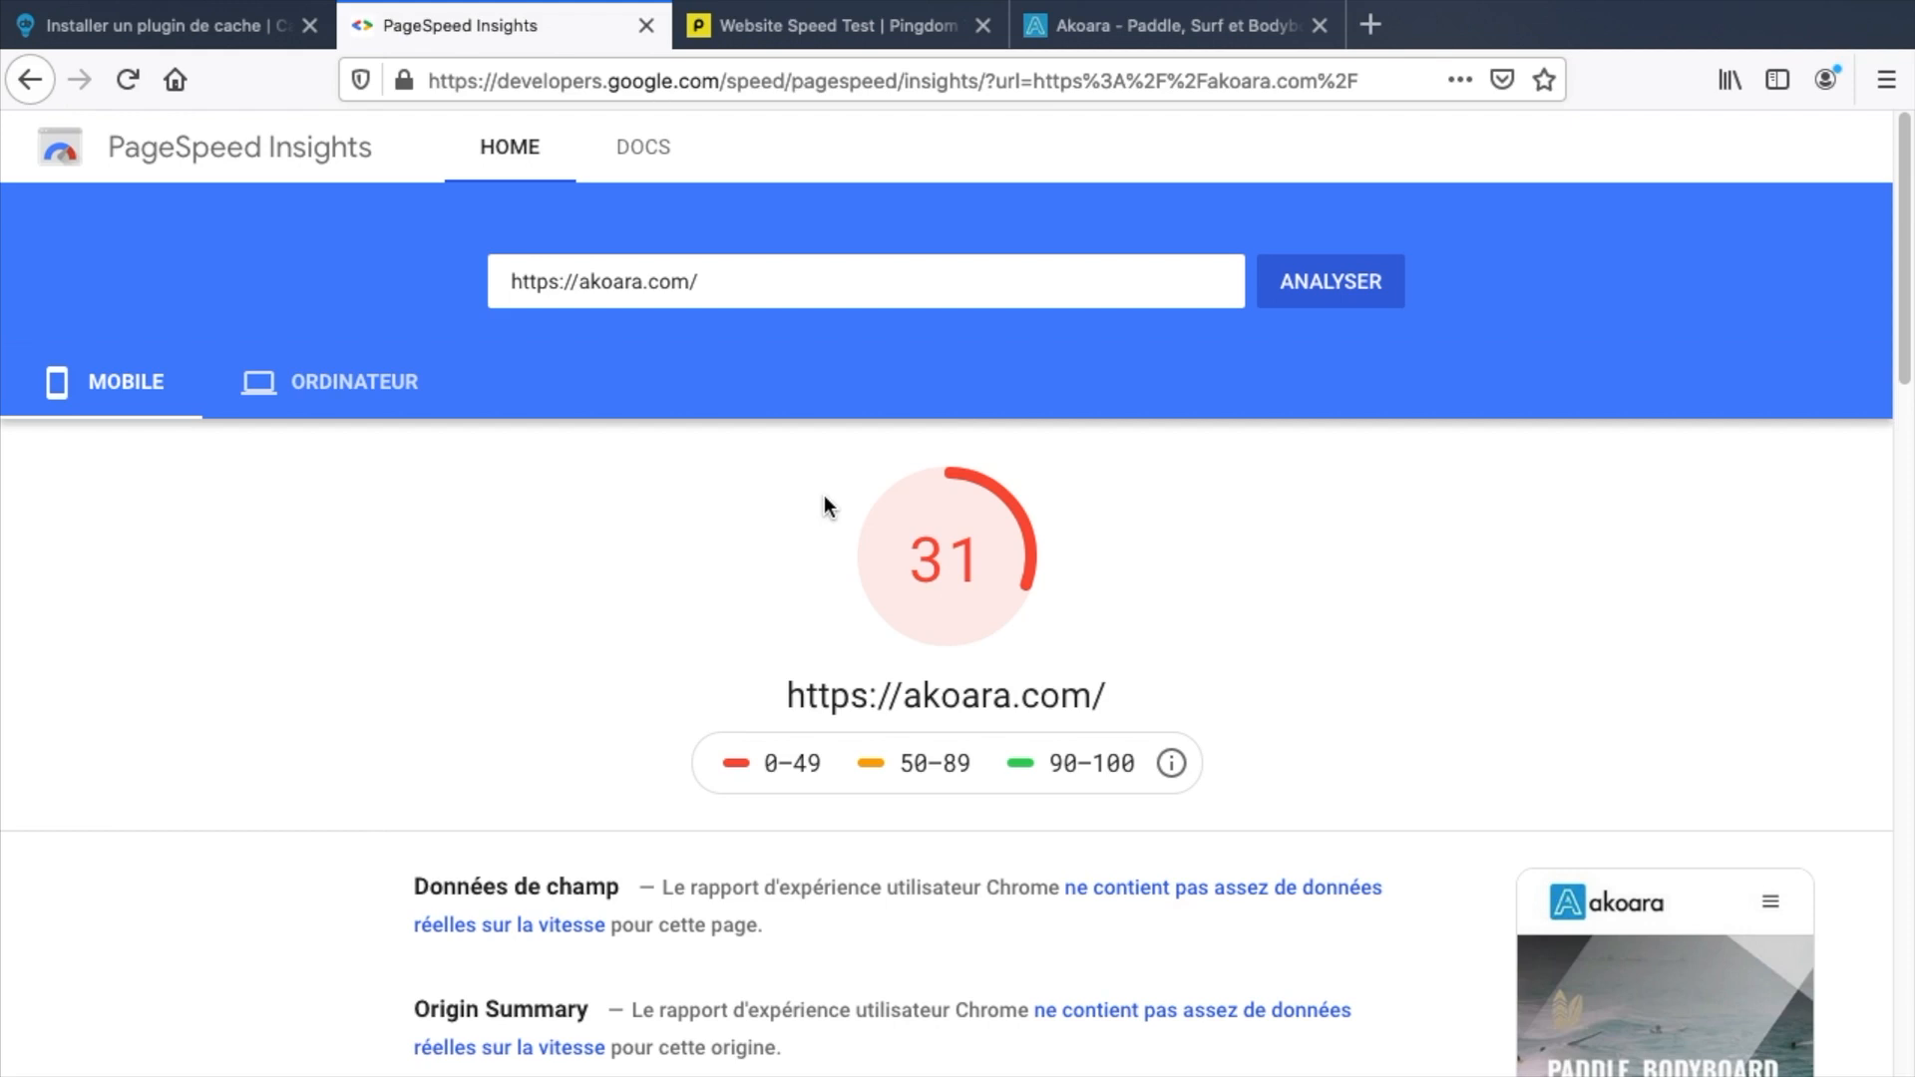
click(851, 32)
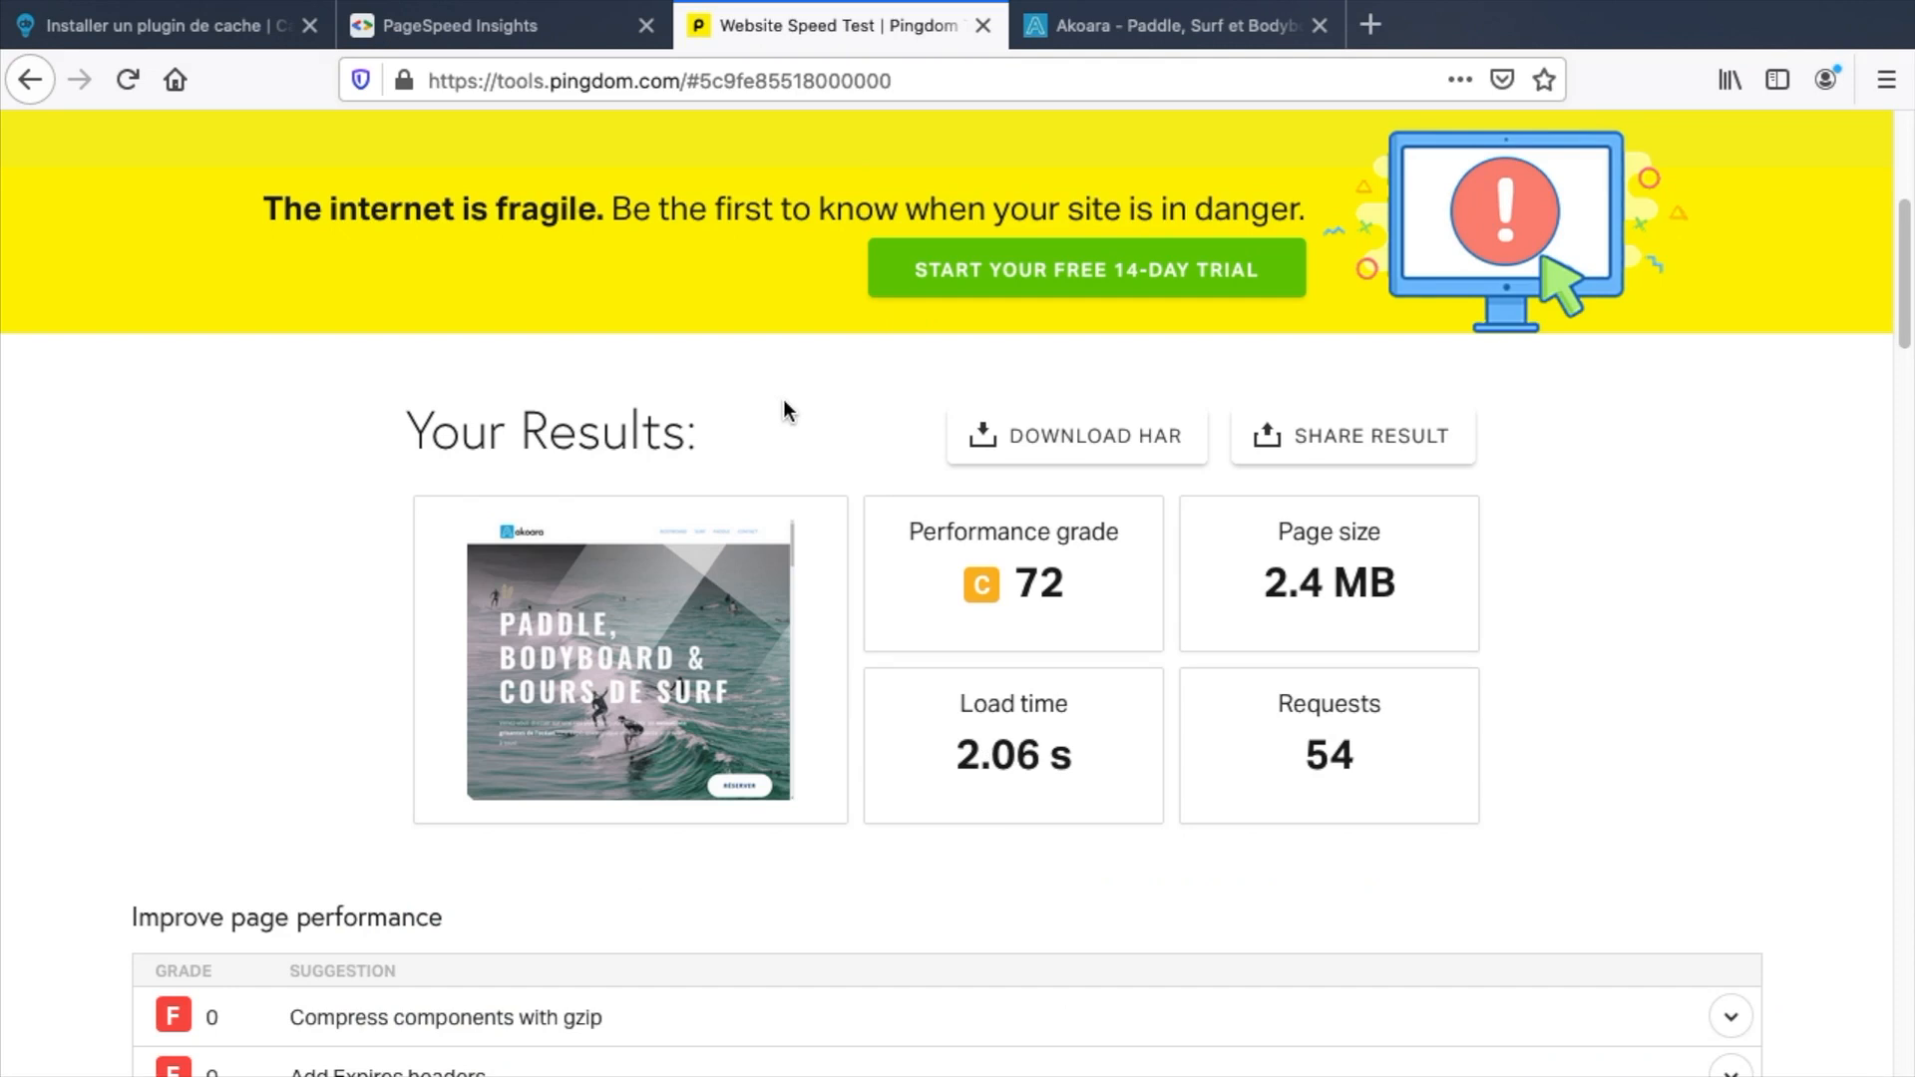
click(1081, 34)
scroll(889, 393, down, 10)
scroll(891, 399, down, 15)
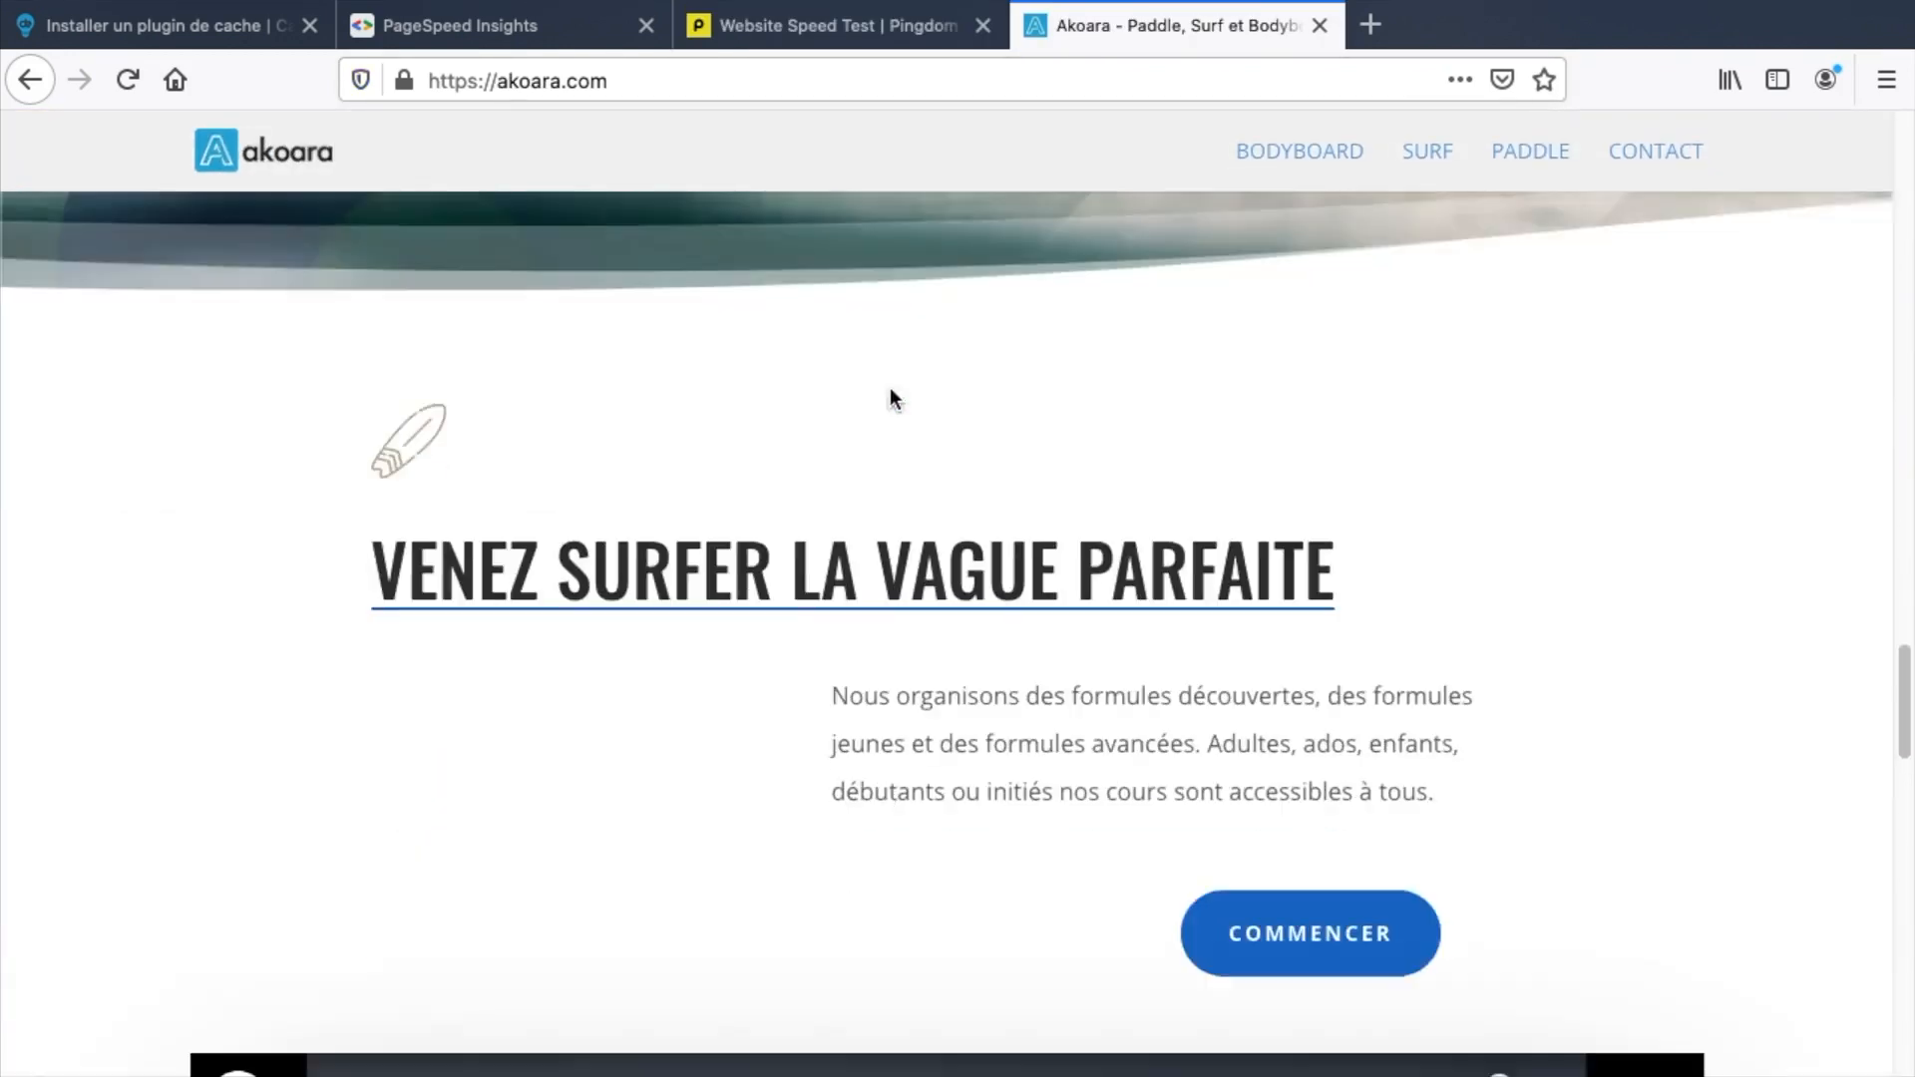
scroll(890, 399, down, 5)
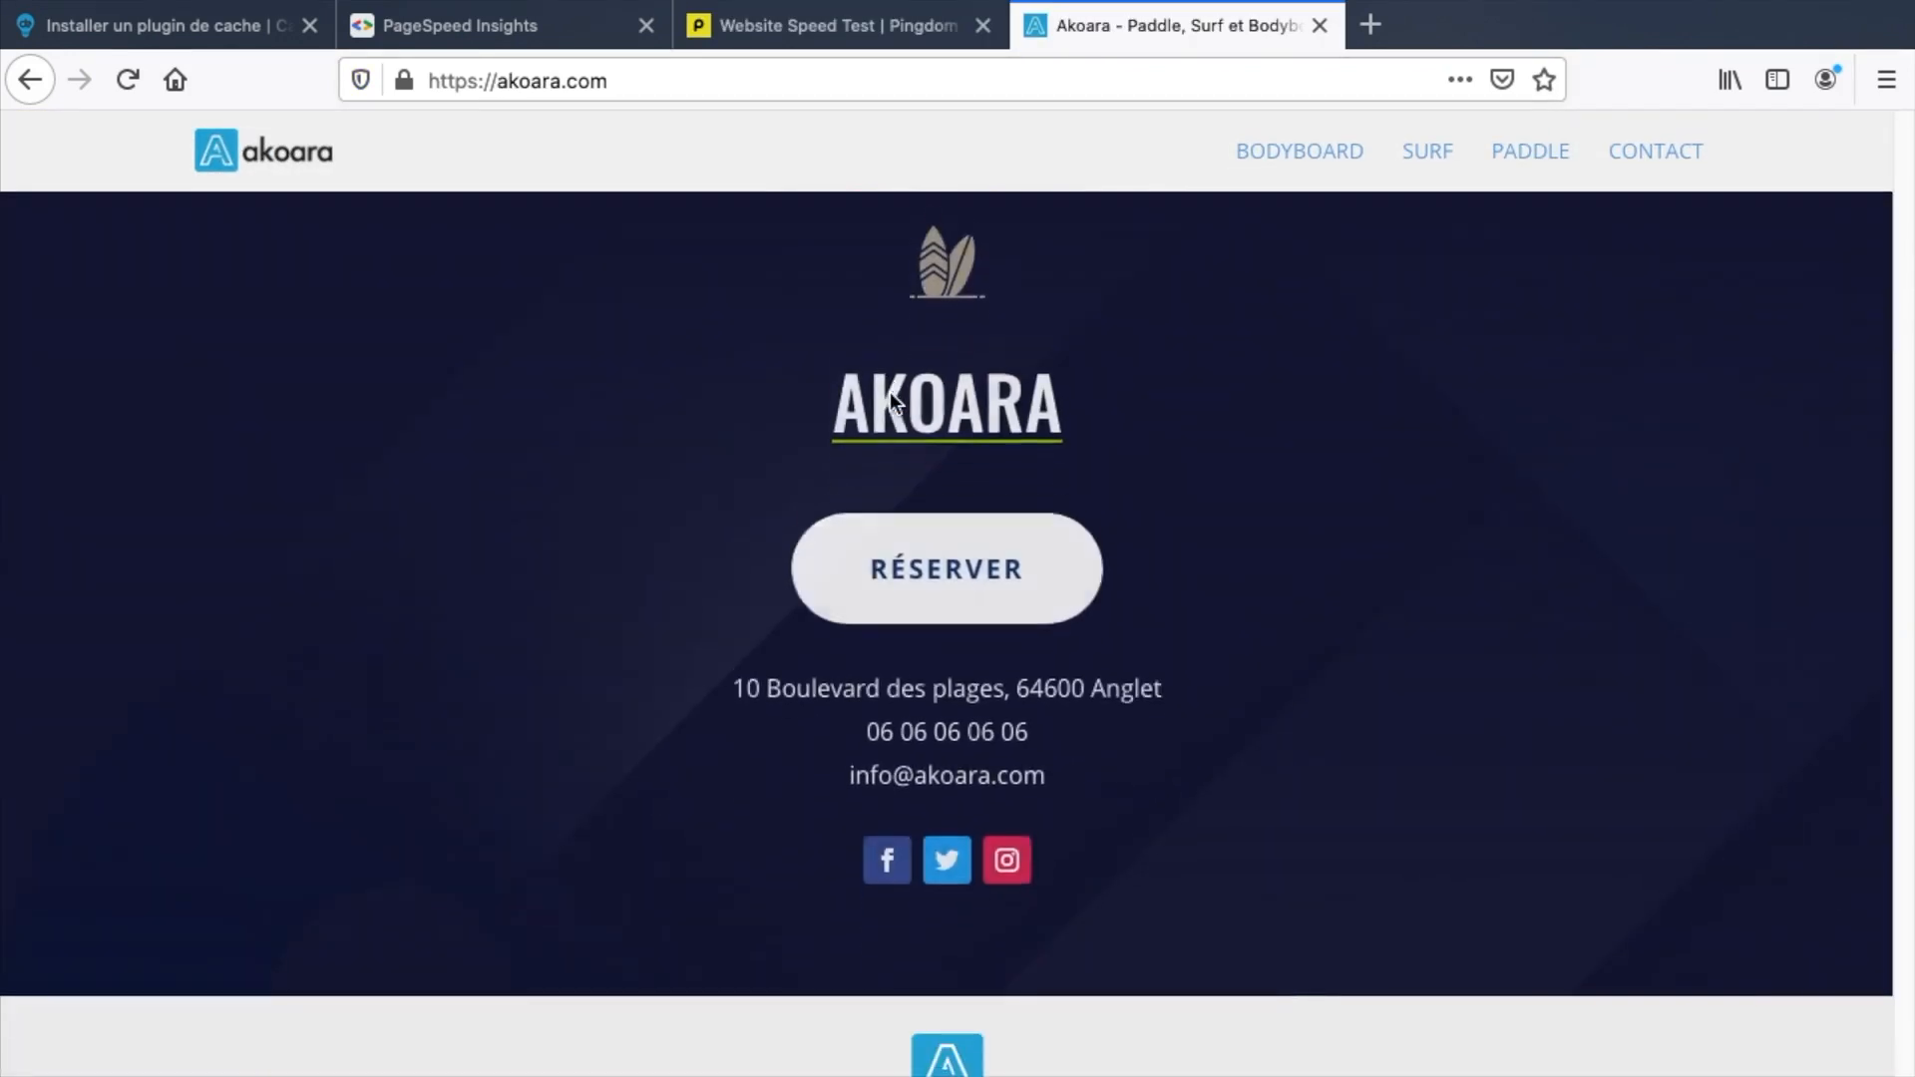
scroll(895, 411, up, 10)
scroll(896, 411, up, 15)
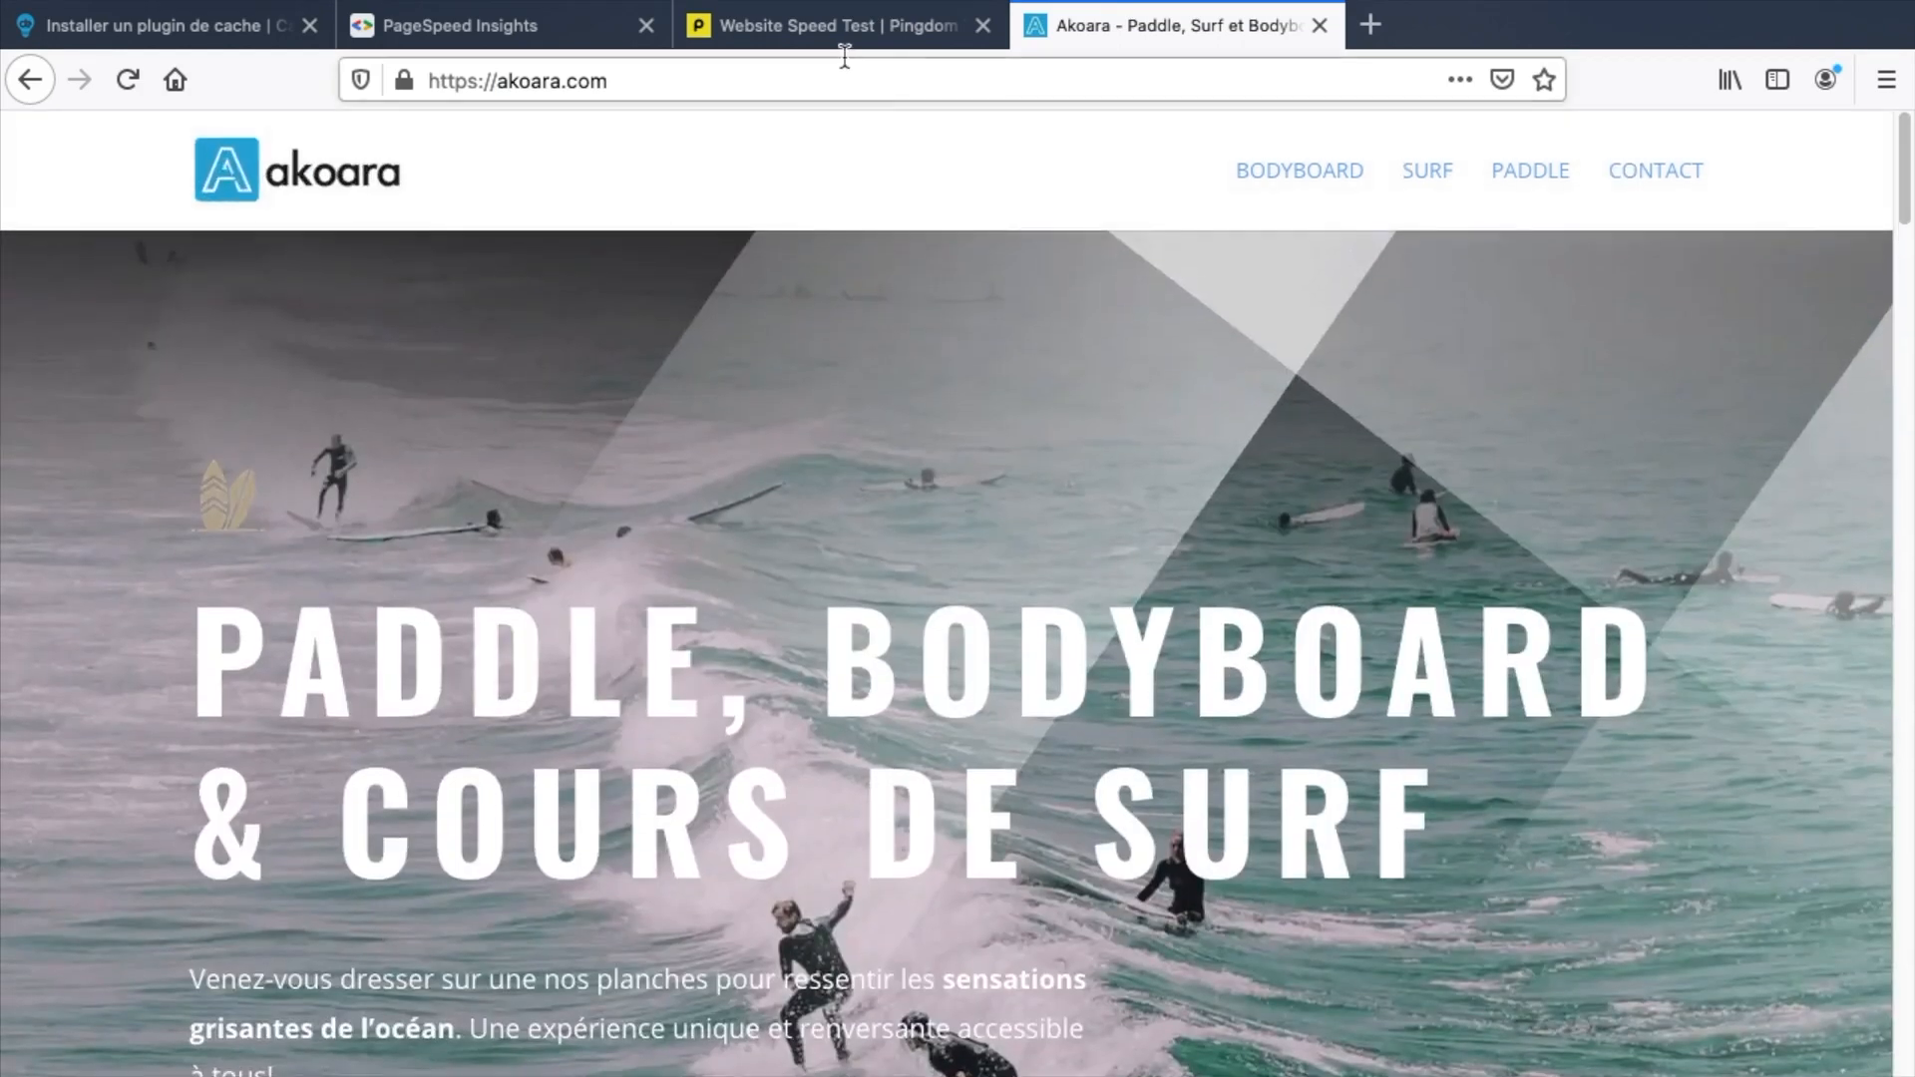
click(838, 27)
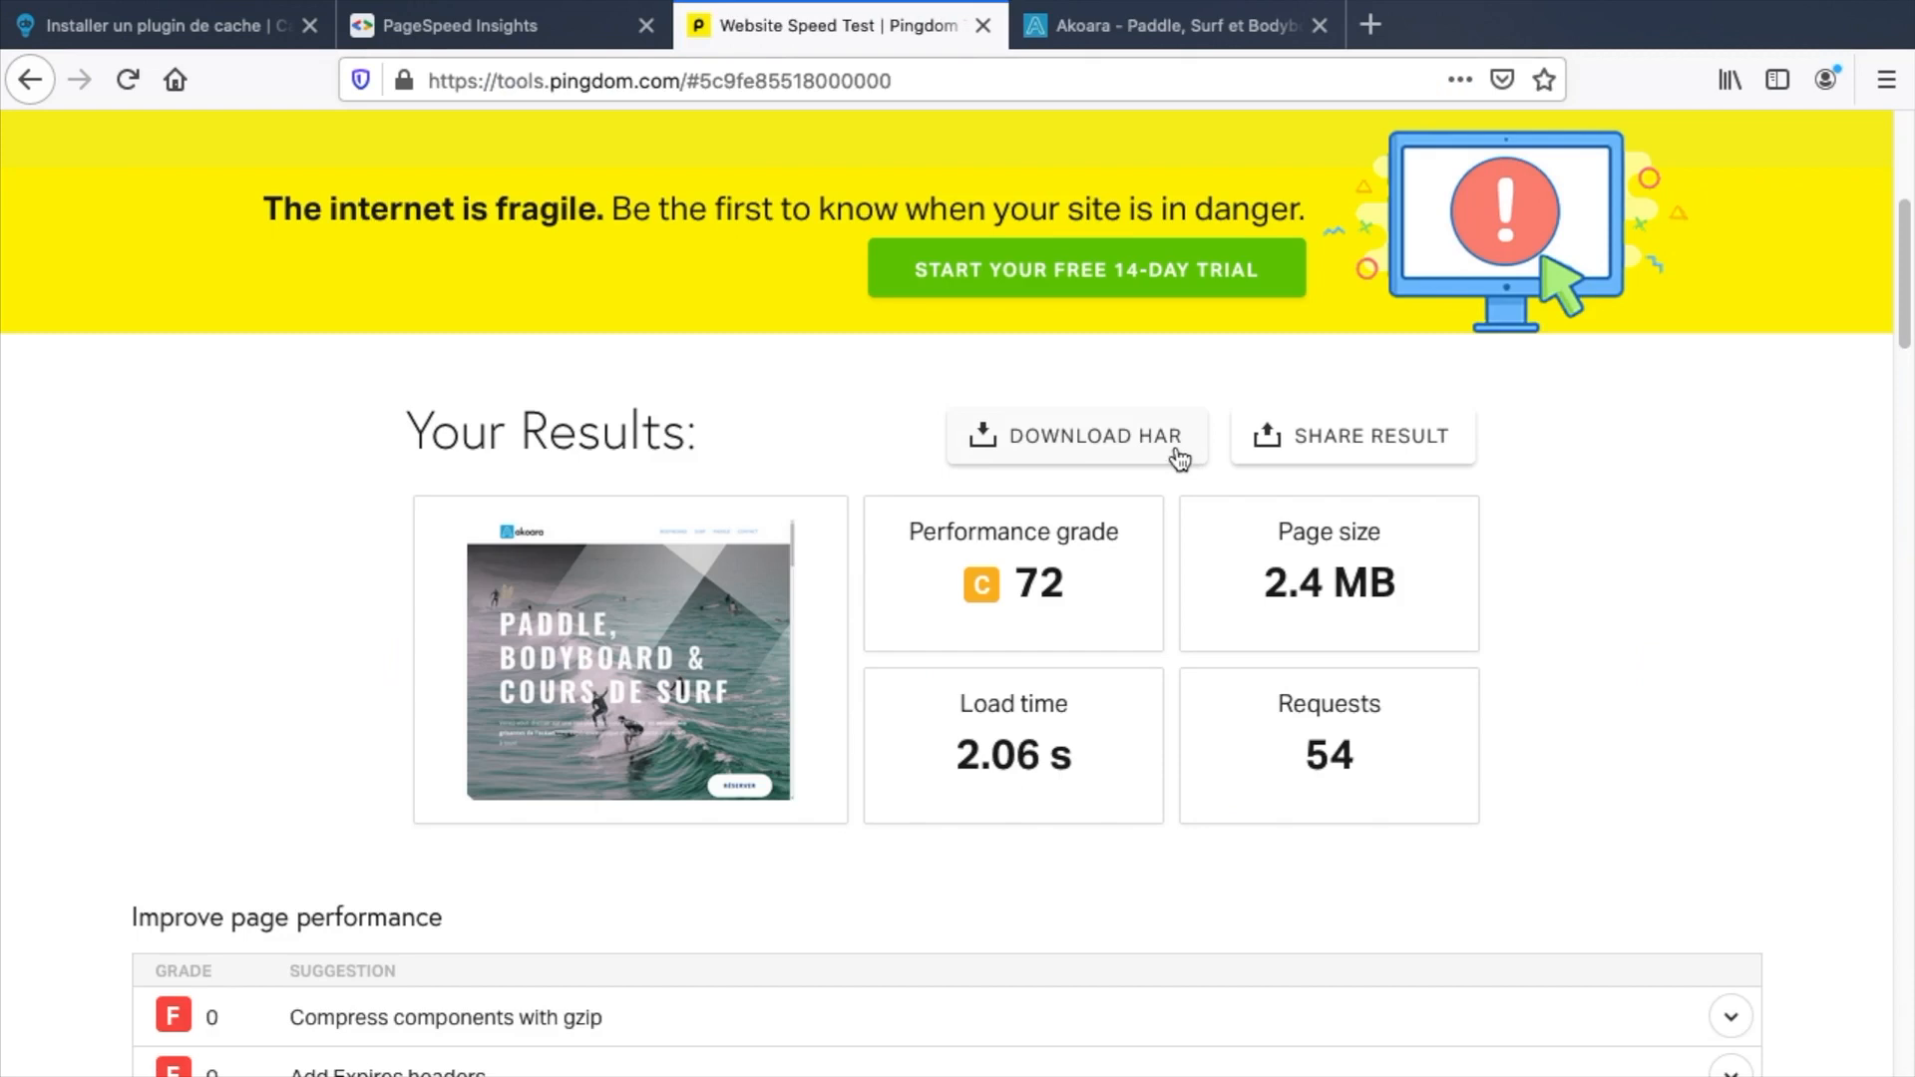
Open LiteSpeed LsCache in the o2switch cPanel and activate lscache for the akoara.com domain.
key(ctrl+Left)
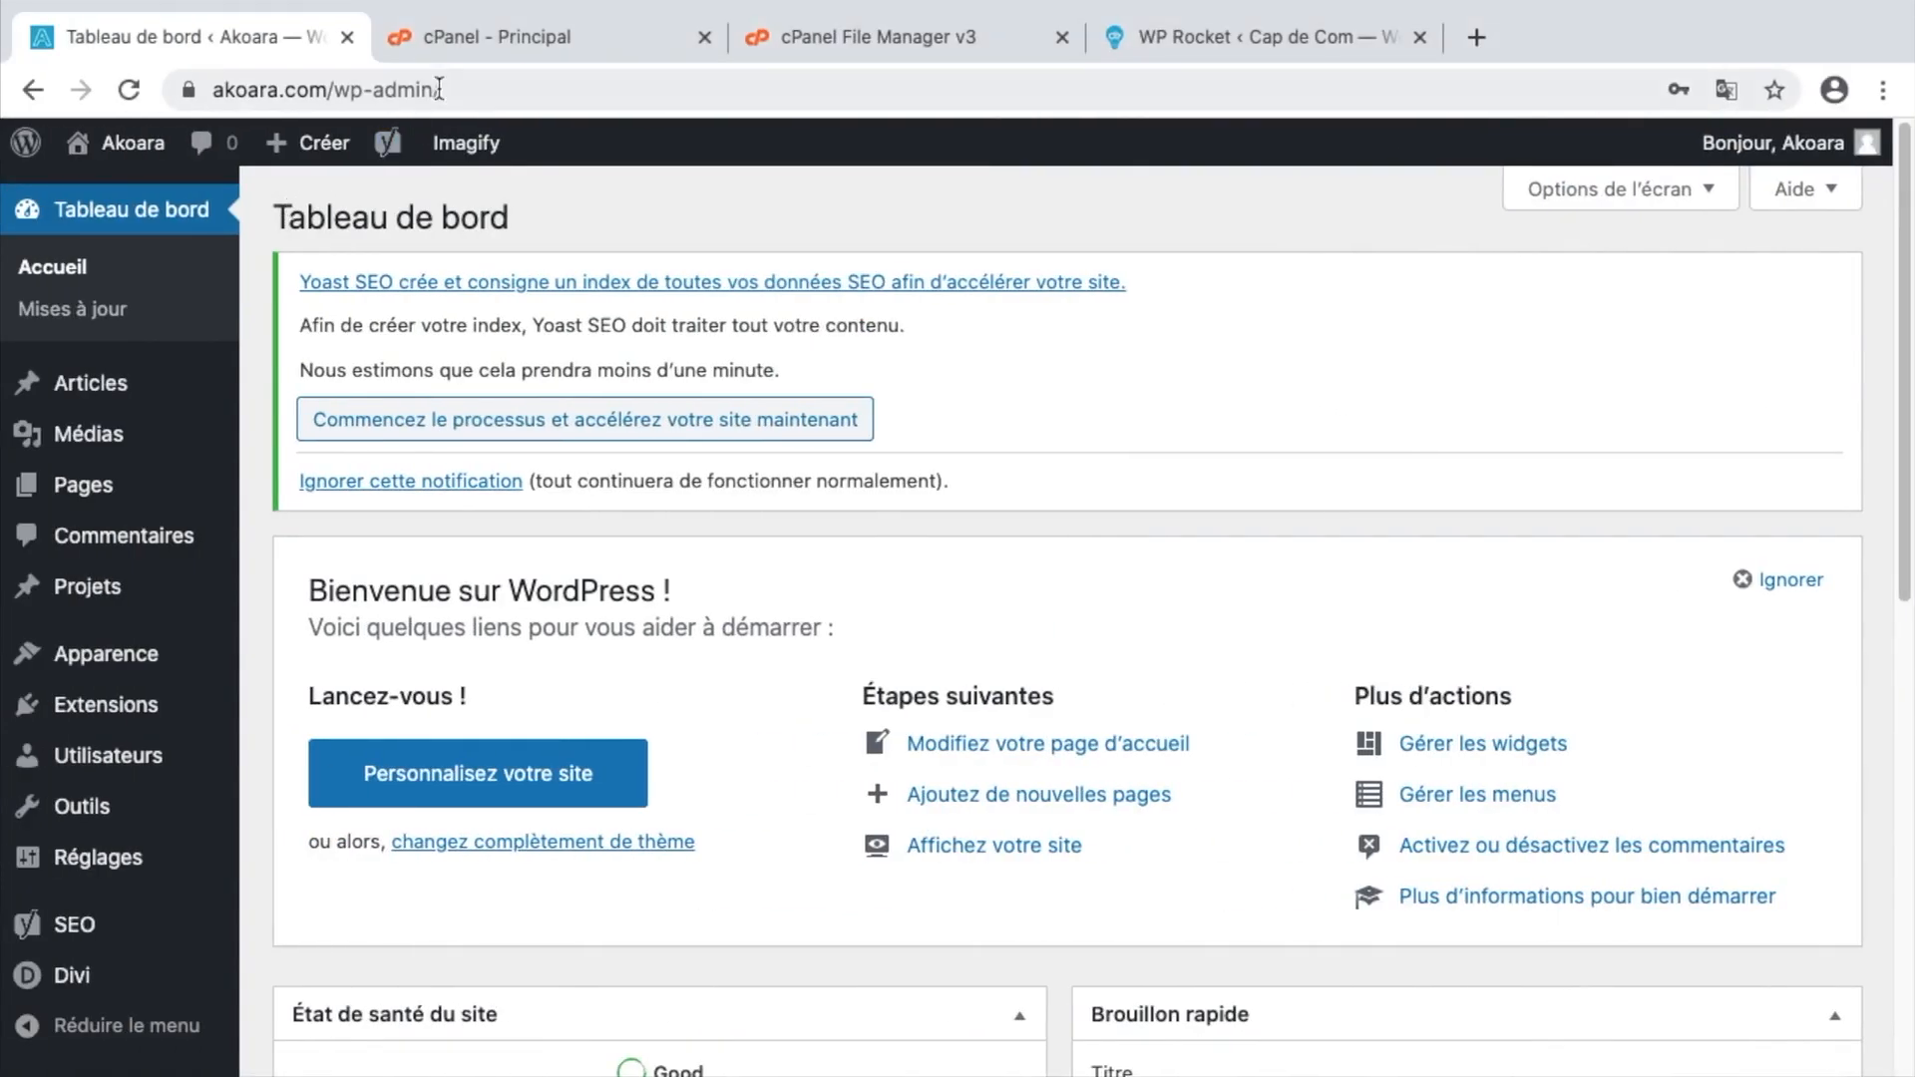
click(507, 44)
scroll(605, 440, down, 10)
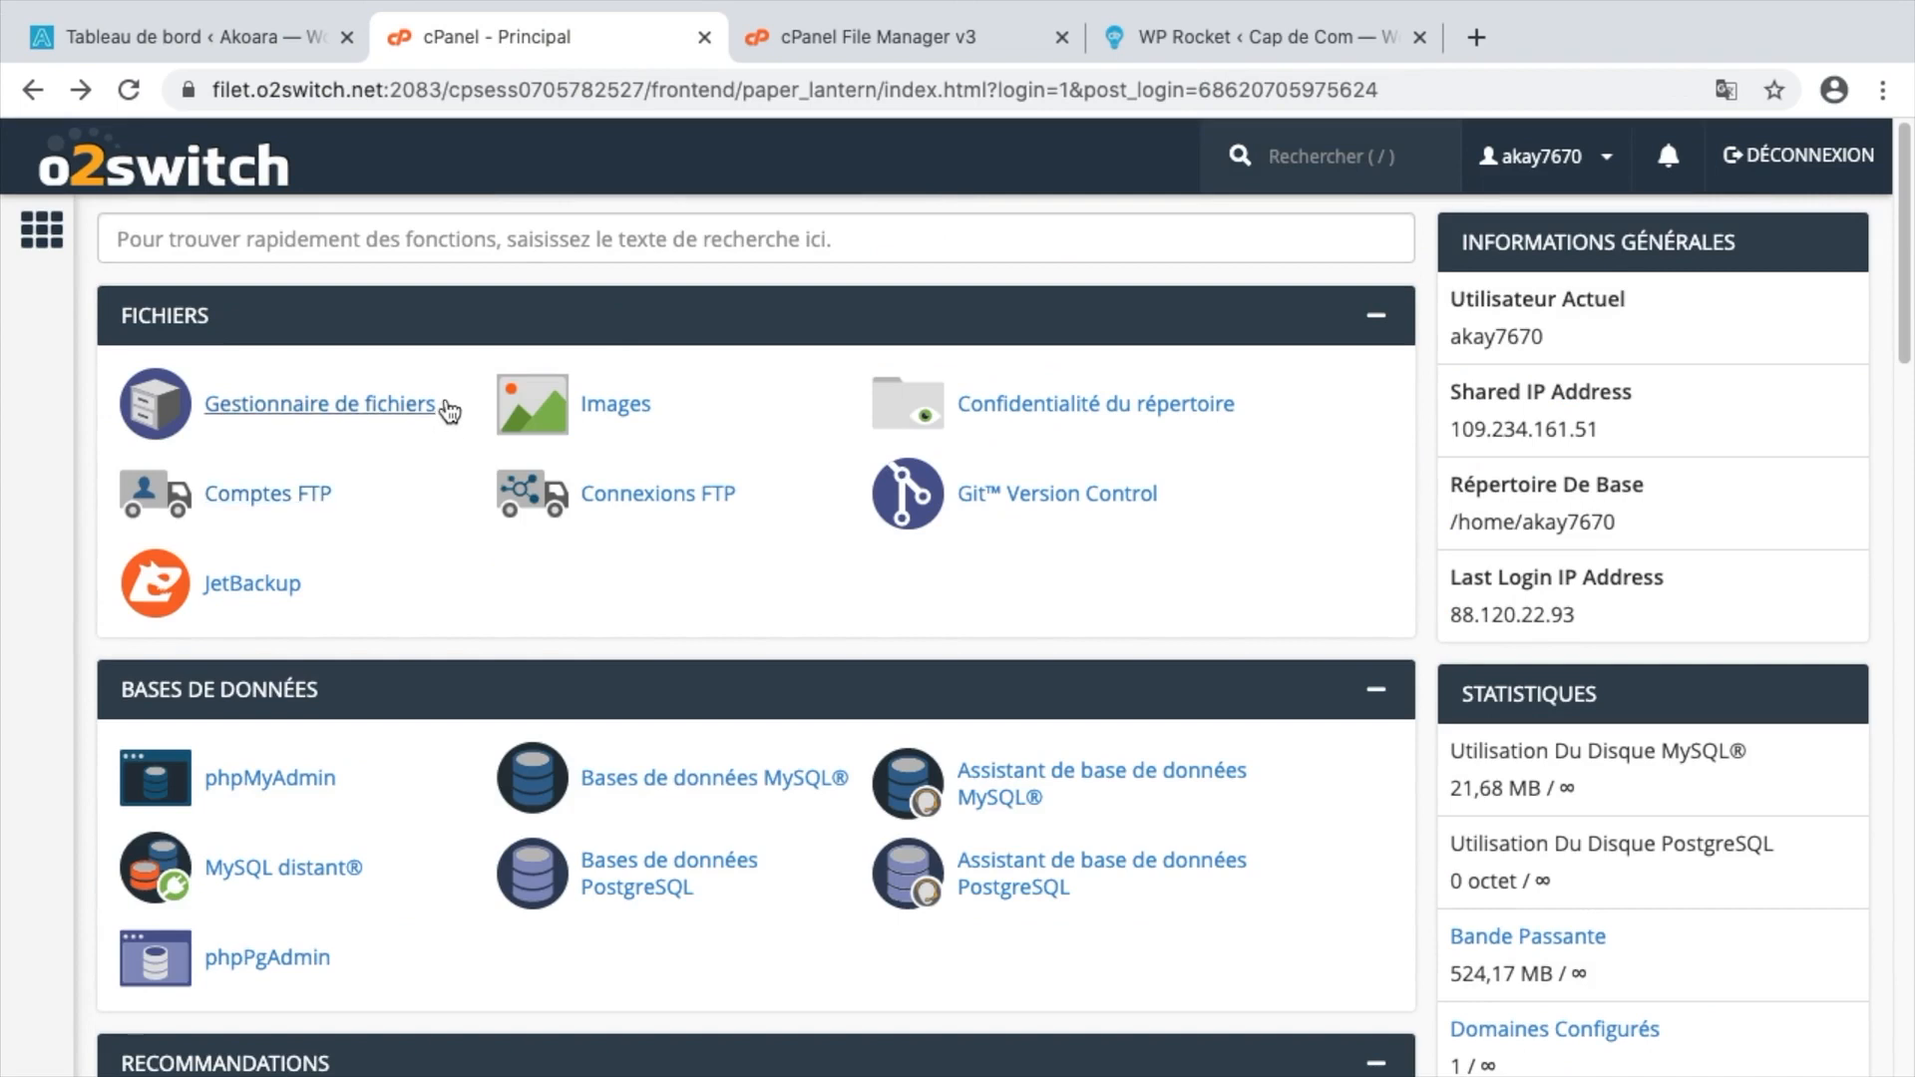
scroll(427, 445, down, 20)
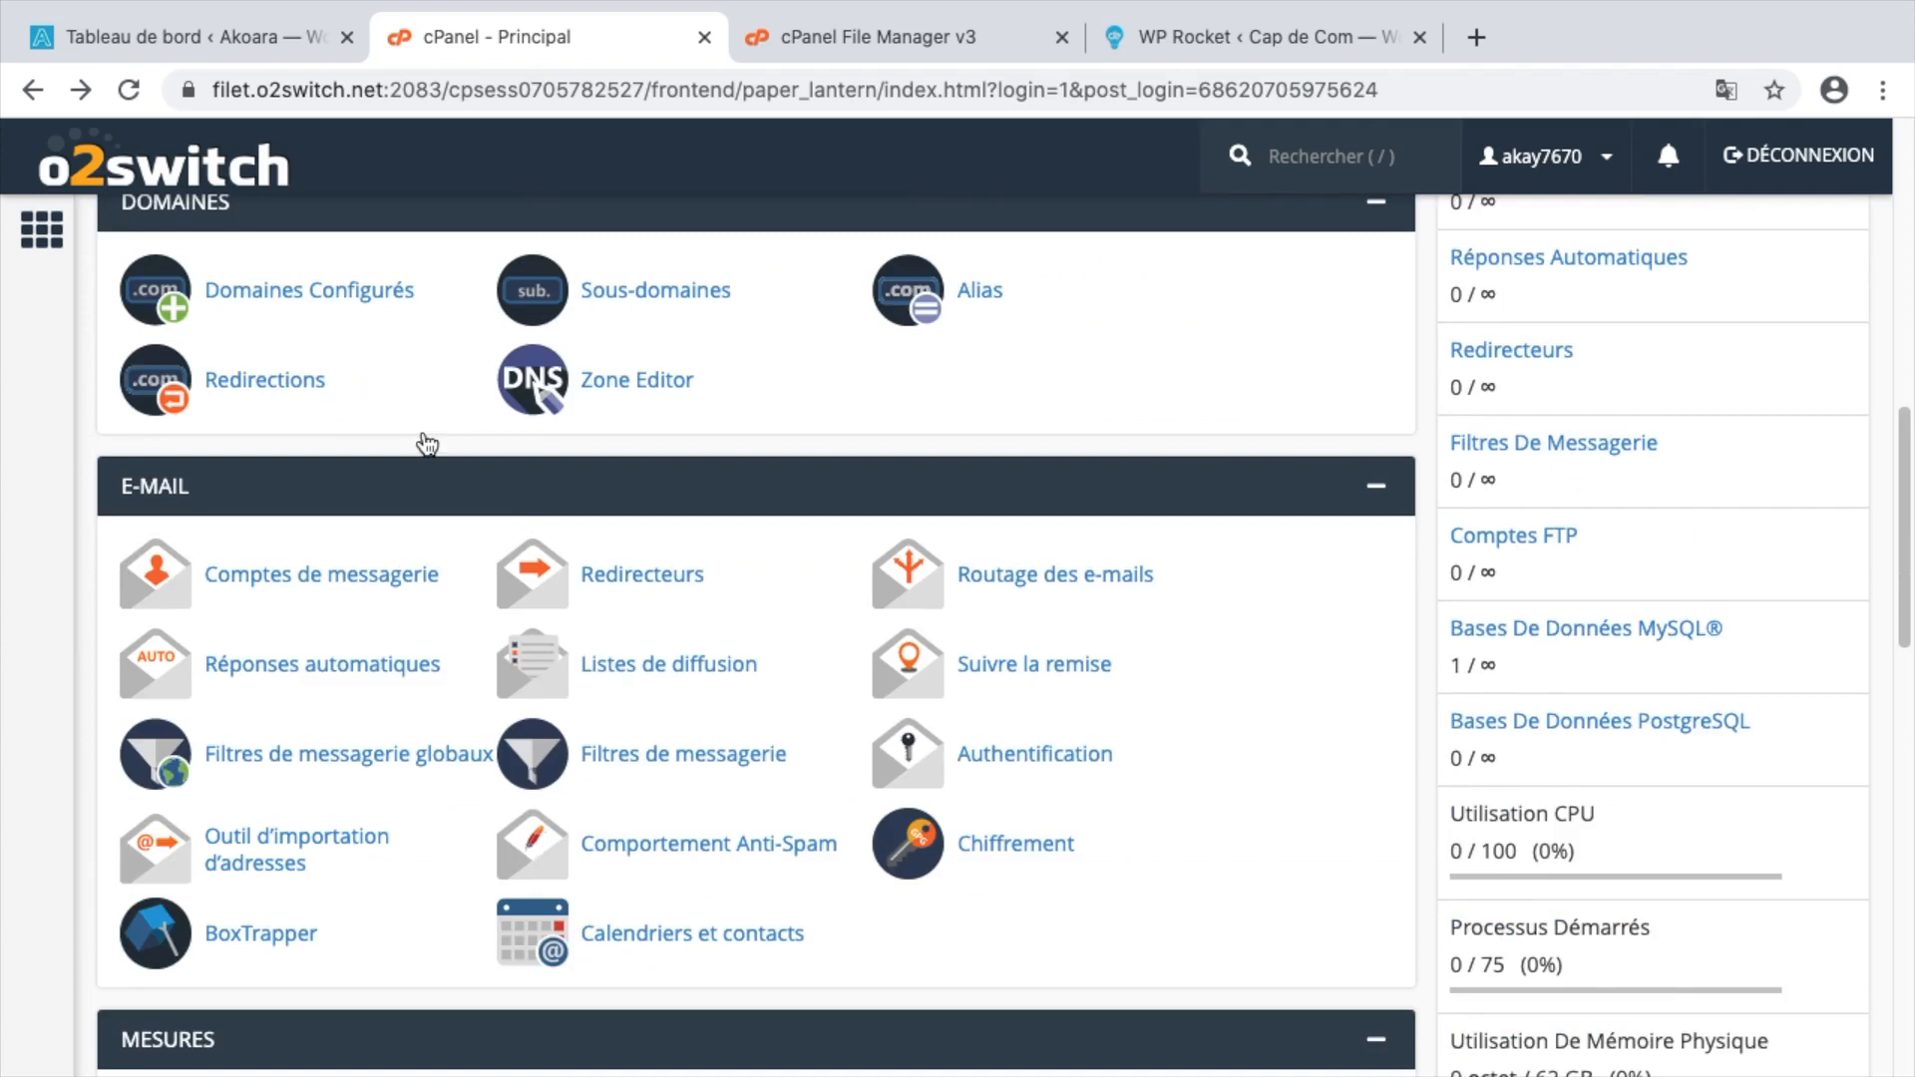
scroll(423, 439, down, 3)
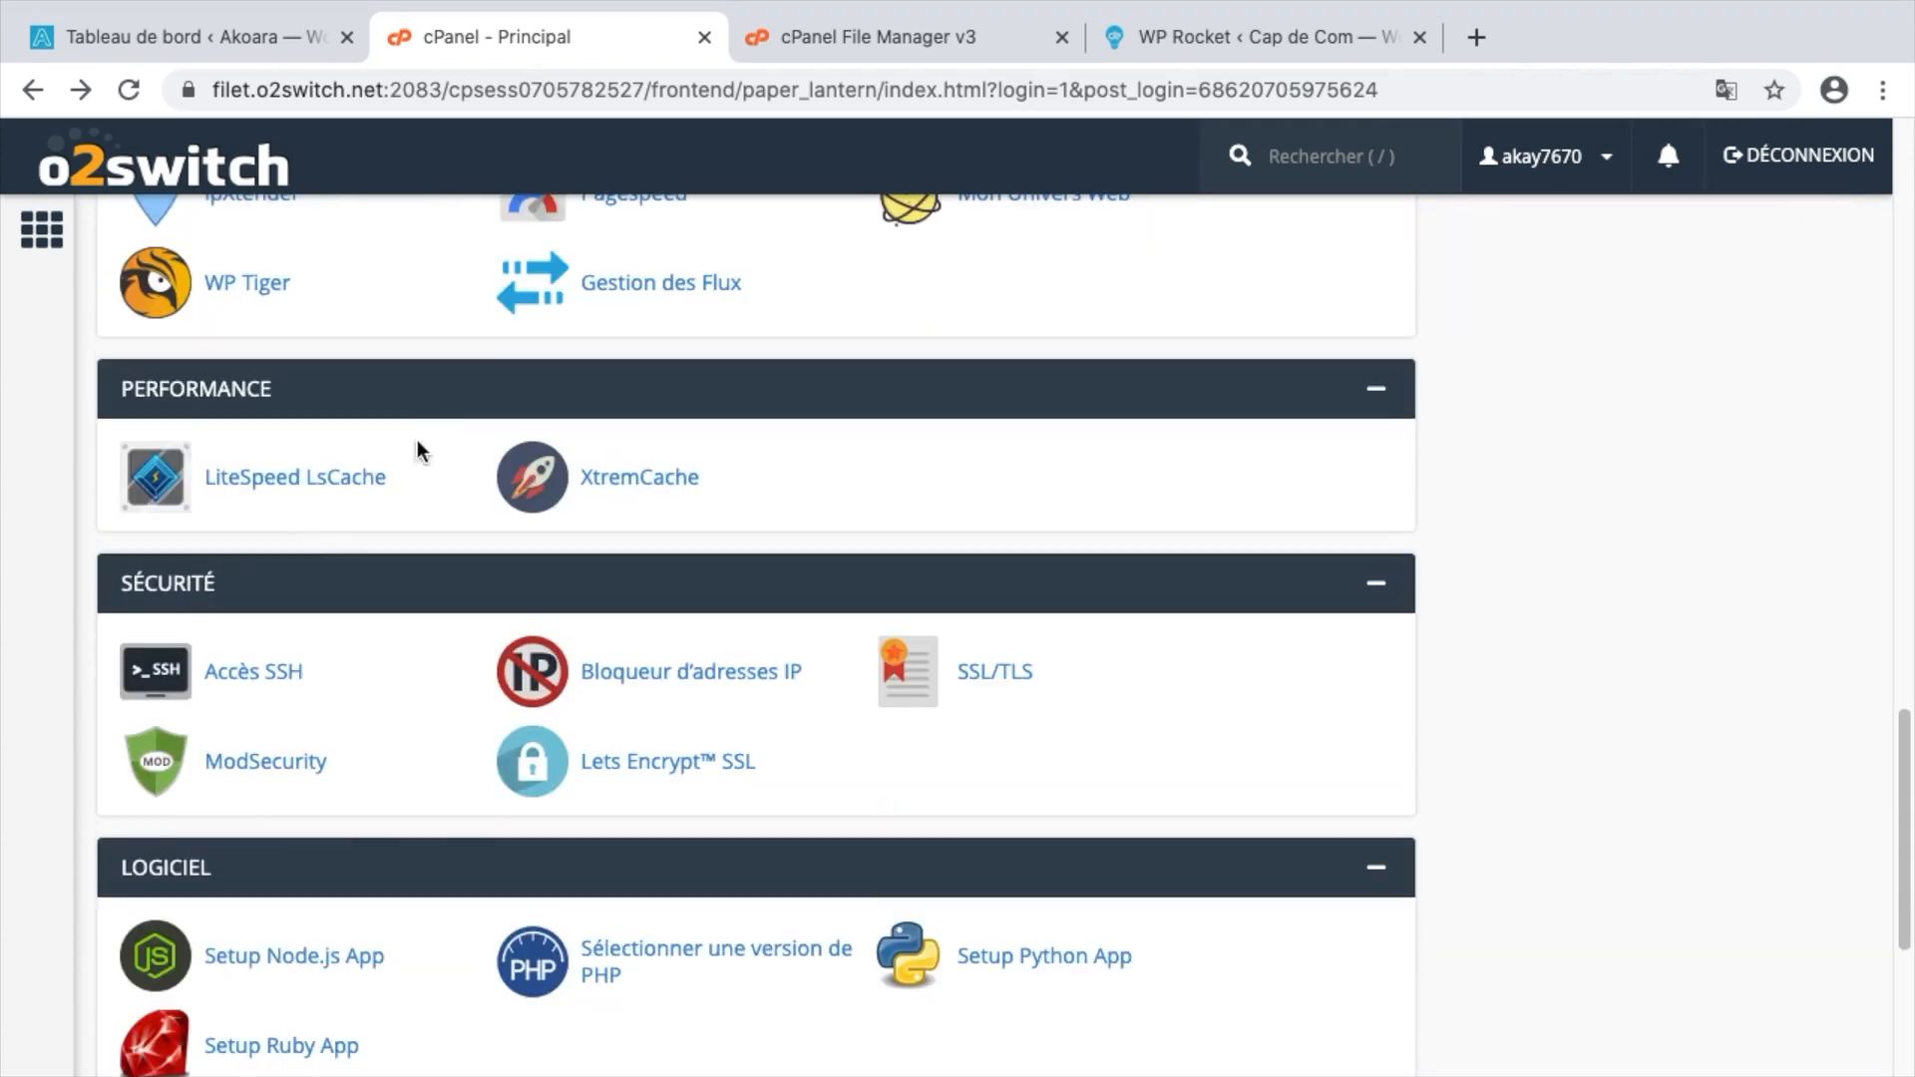
click(323, 491)
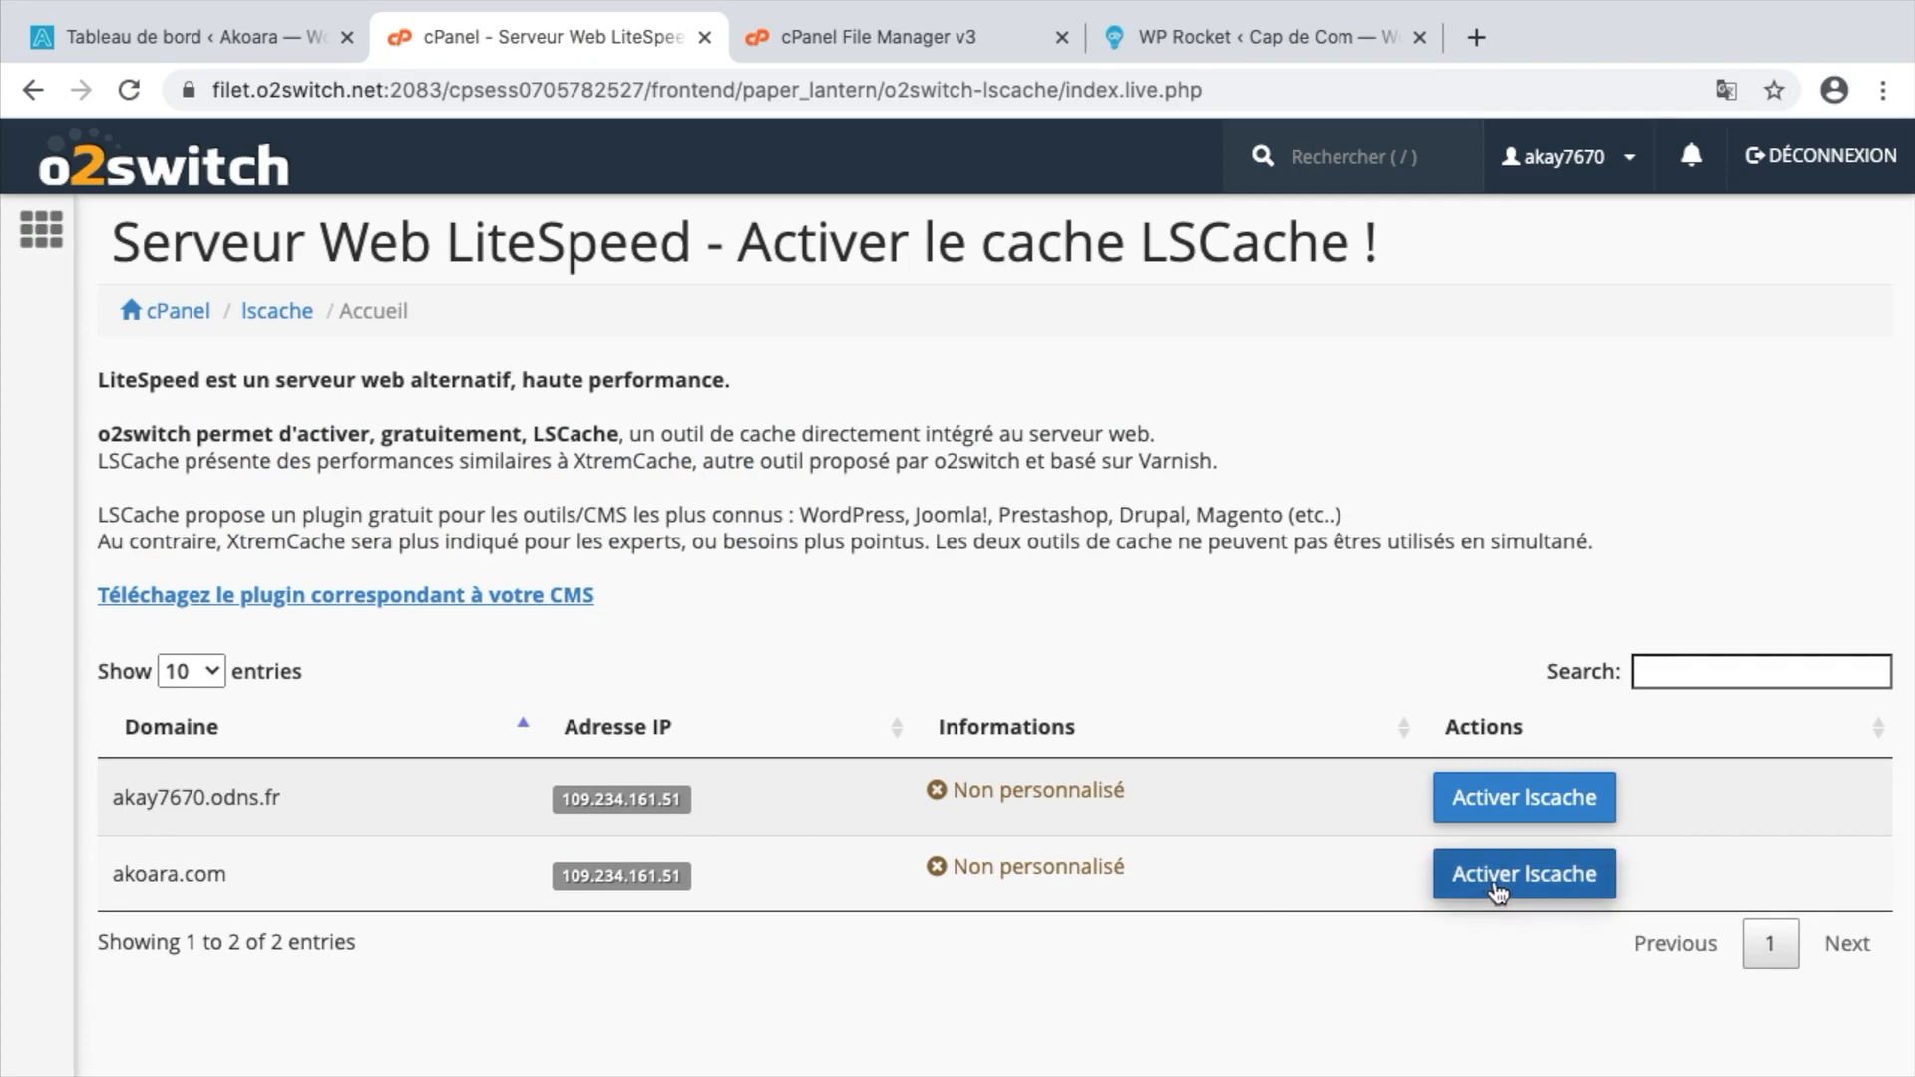
click(1496, 887)
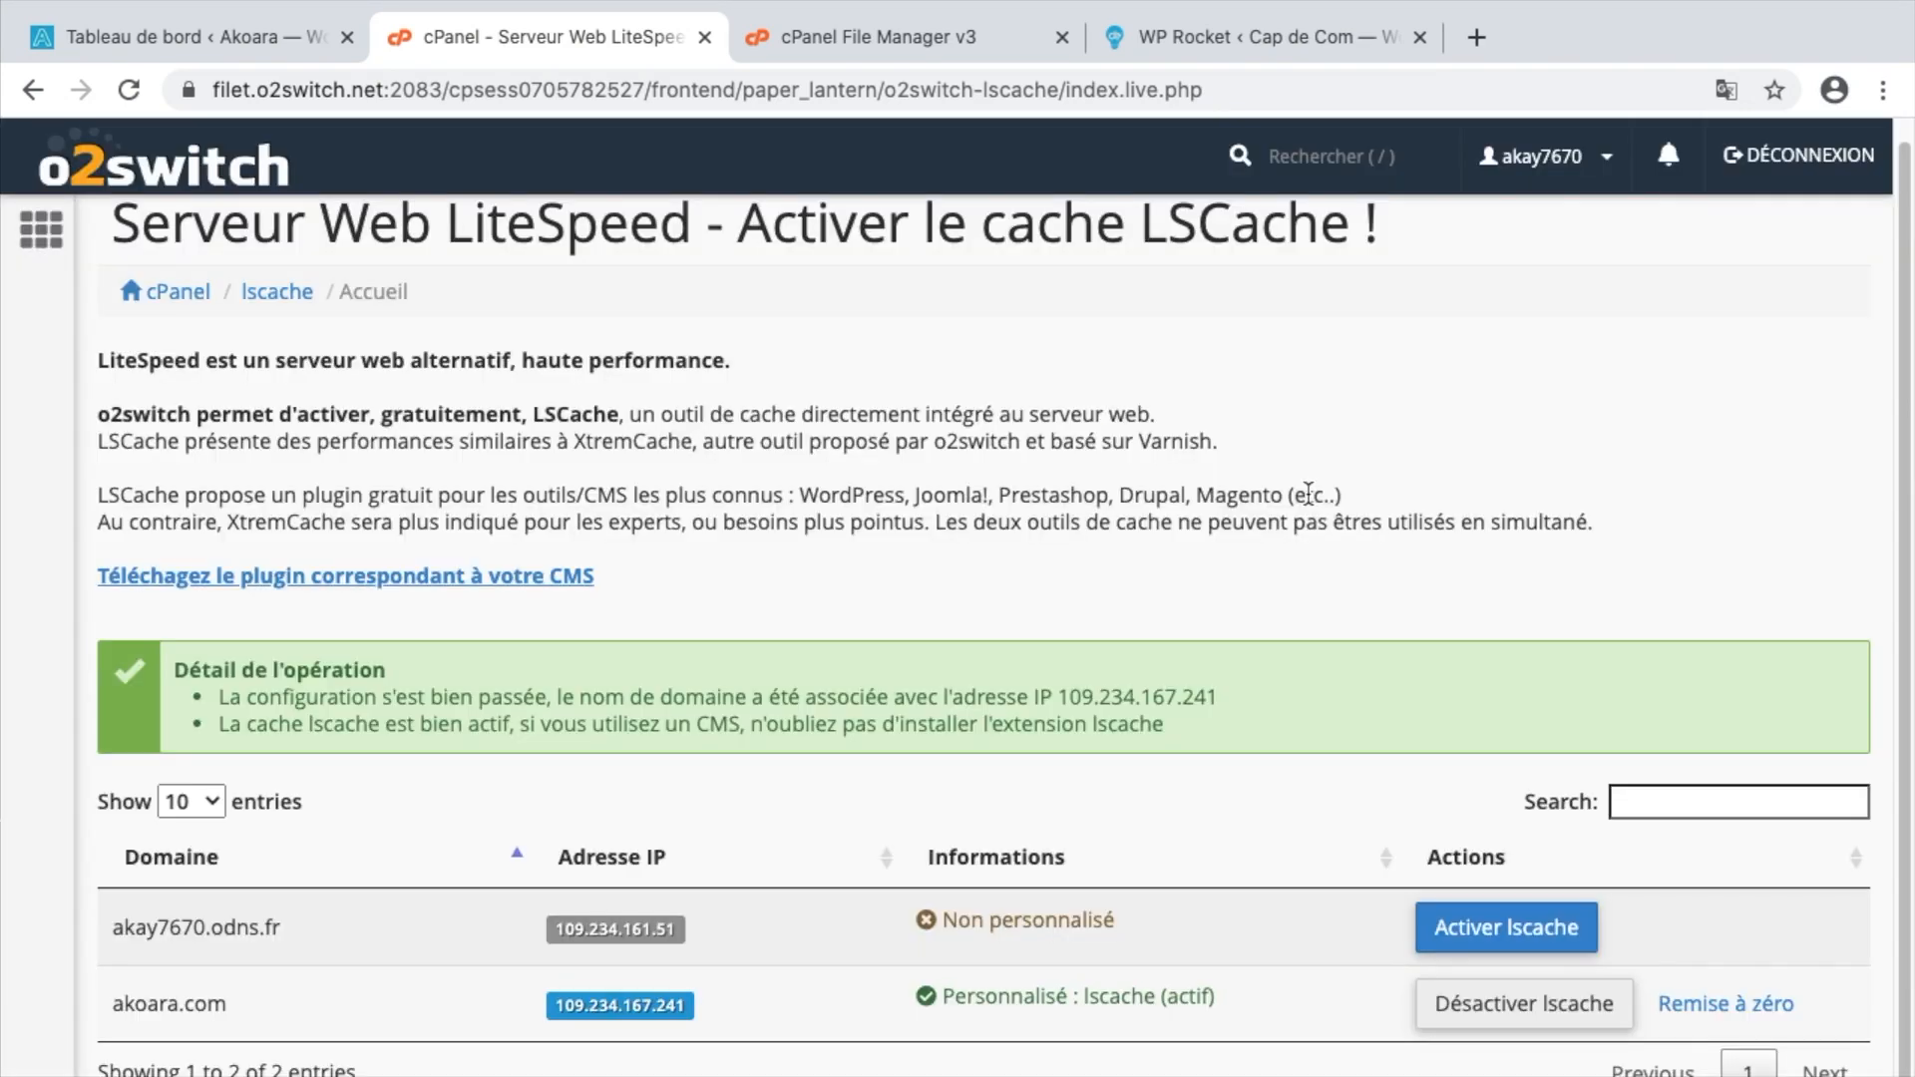
Search for "ls cache" among the extensions to add to the Akoara site and highlight LiteSpeed Cache's active installation count.
click(177, 44)
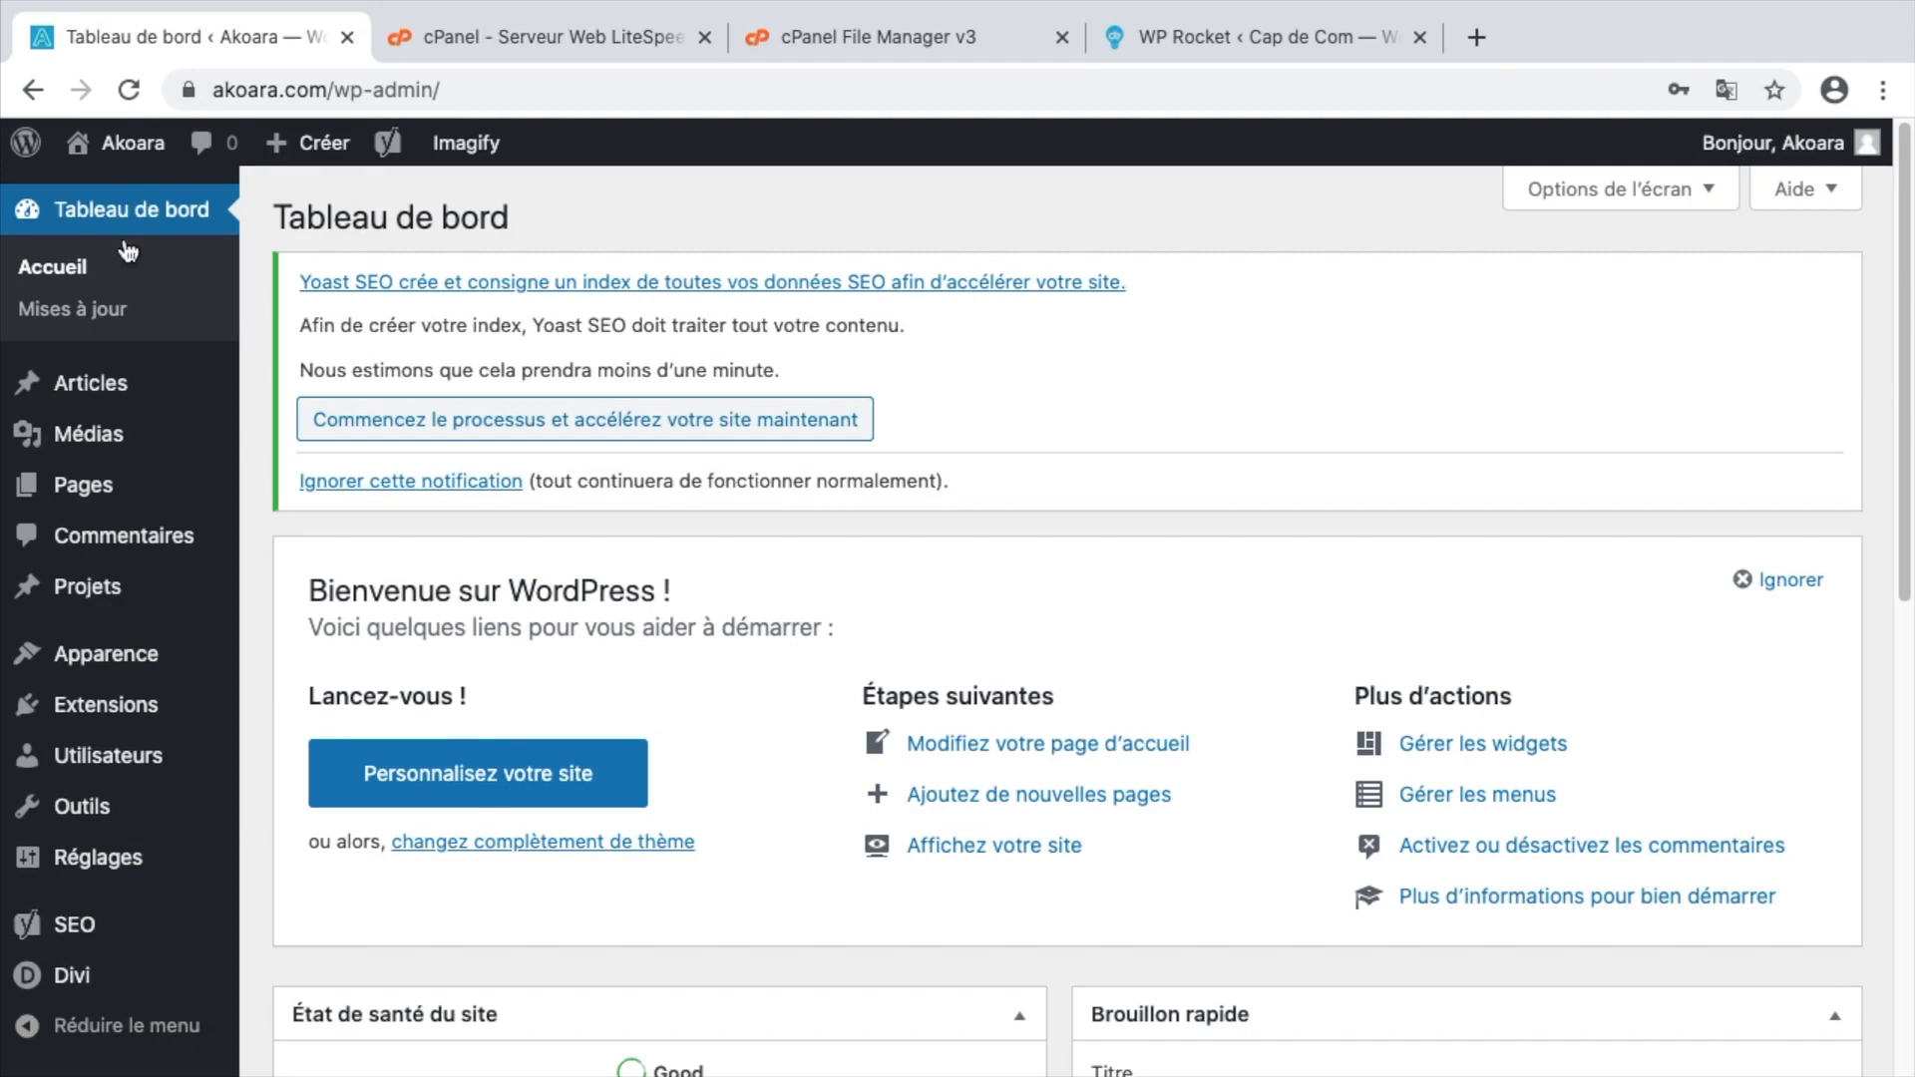
click(106, 704)
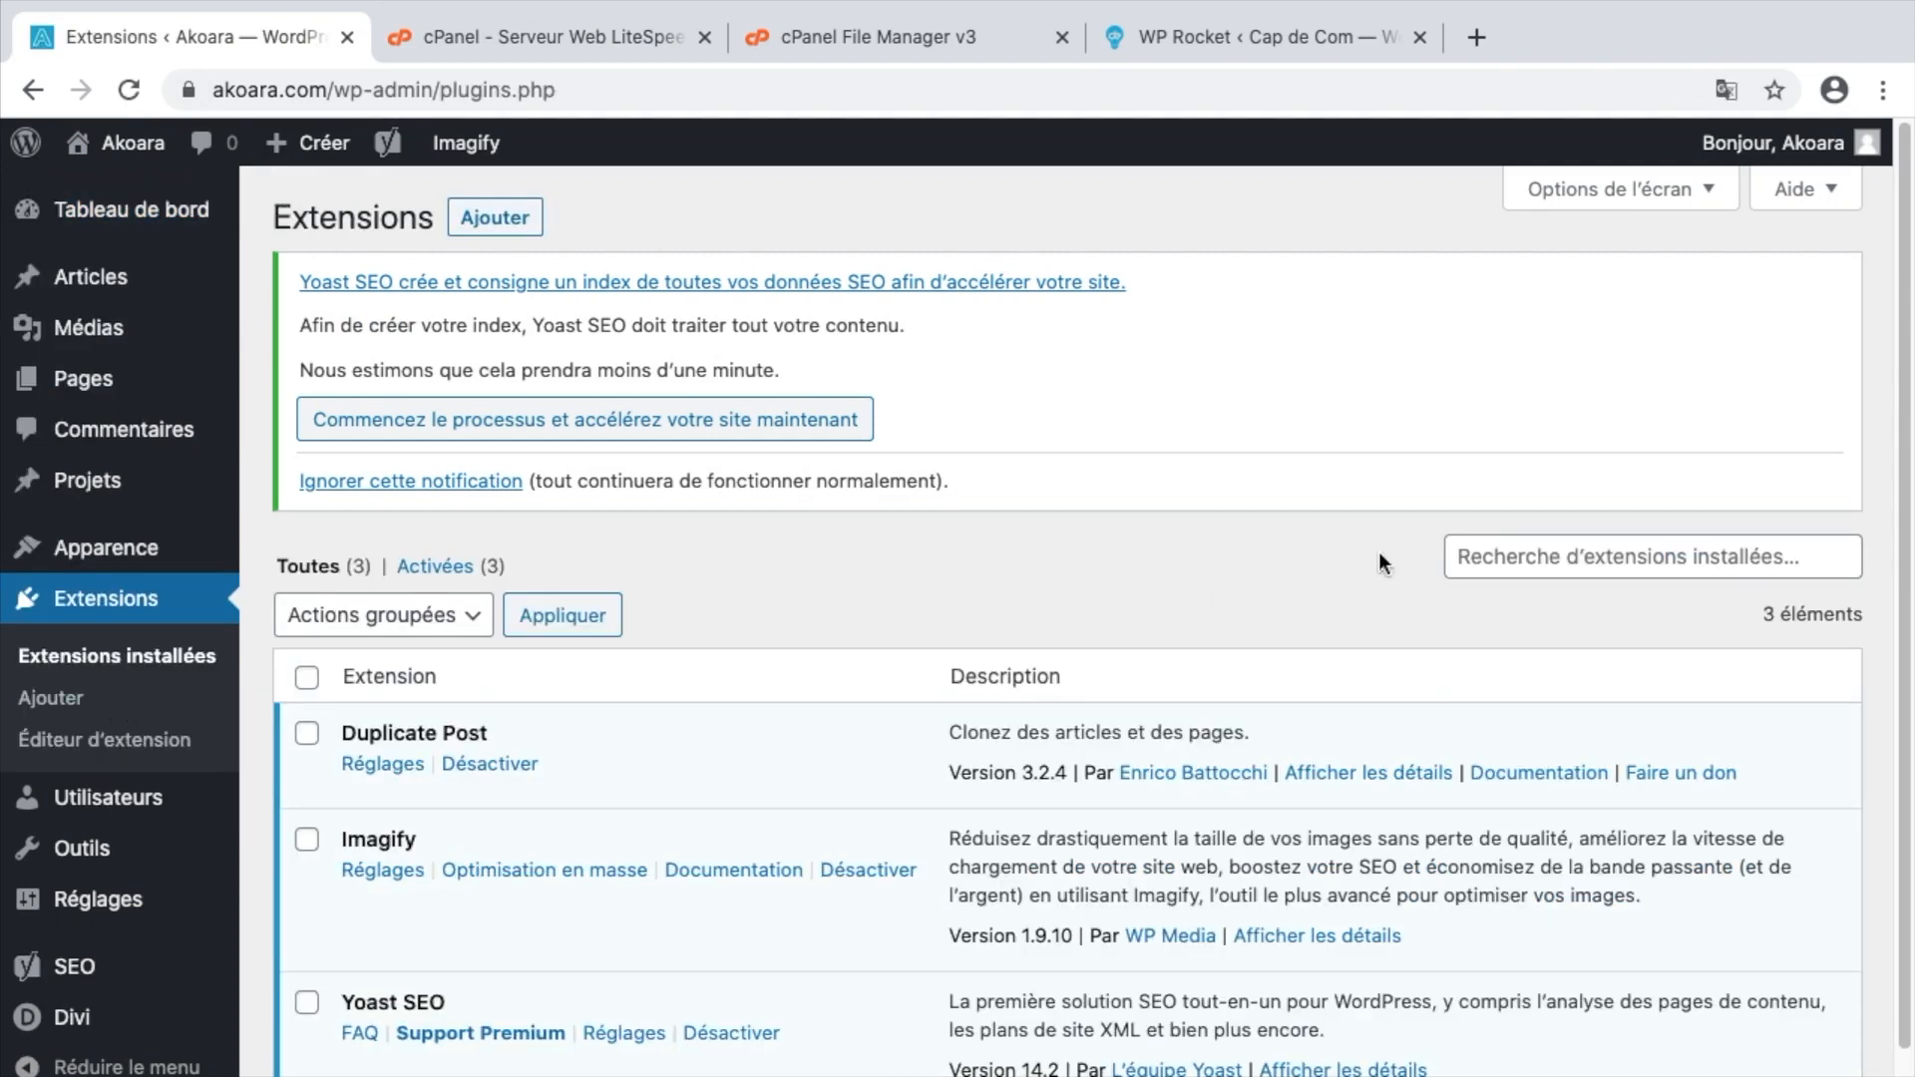
click(534, 224)
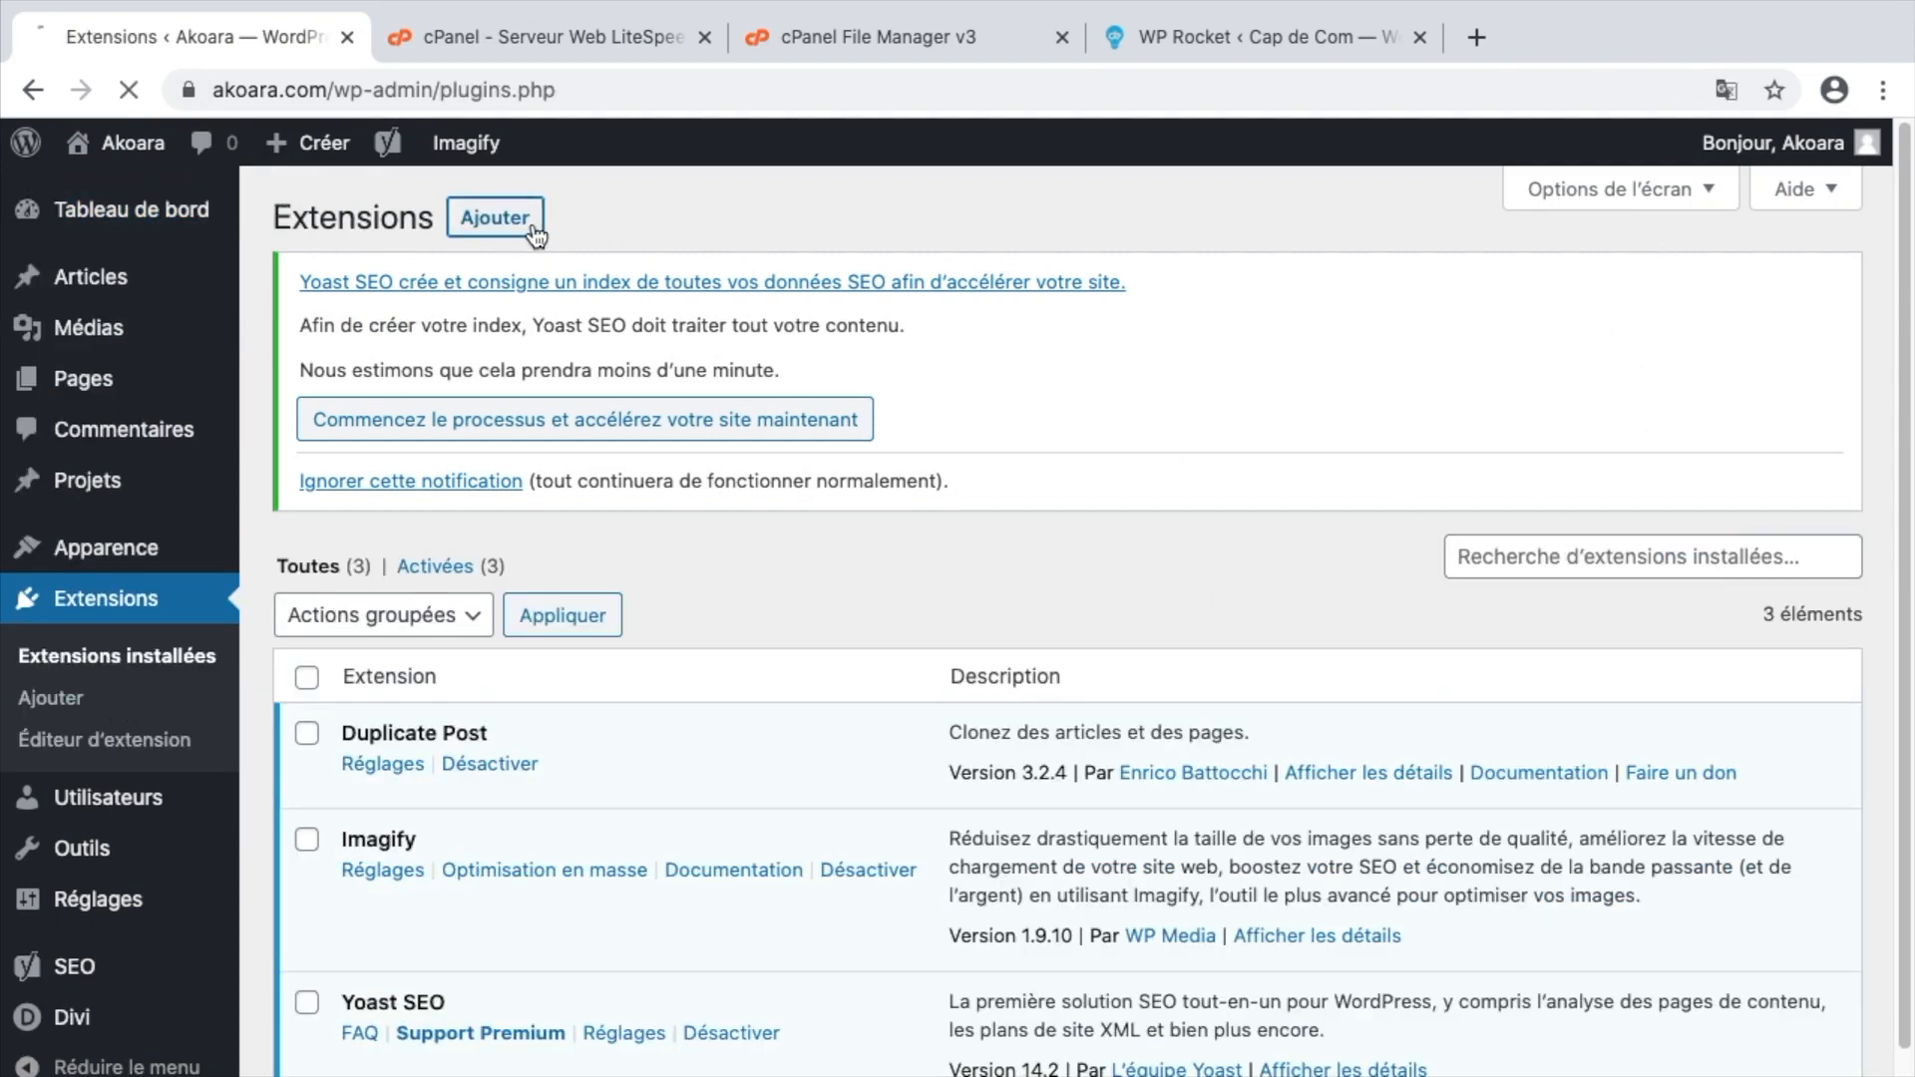
text(ls cache)
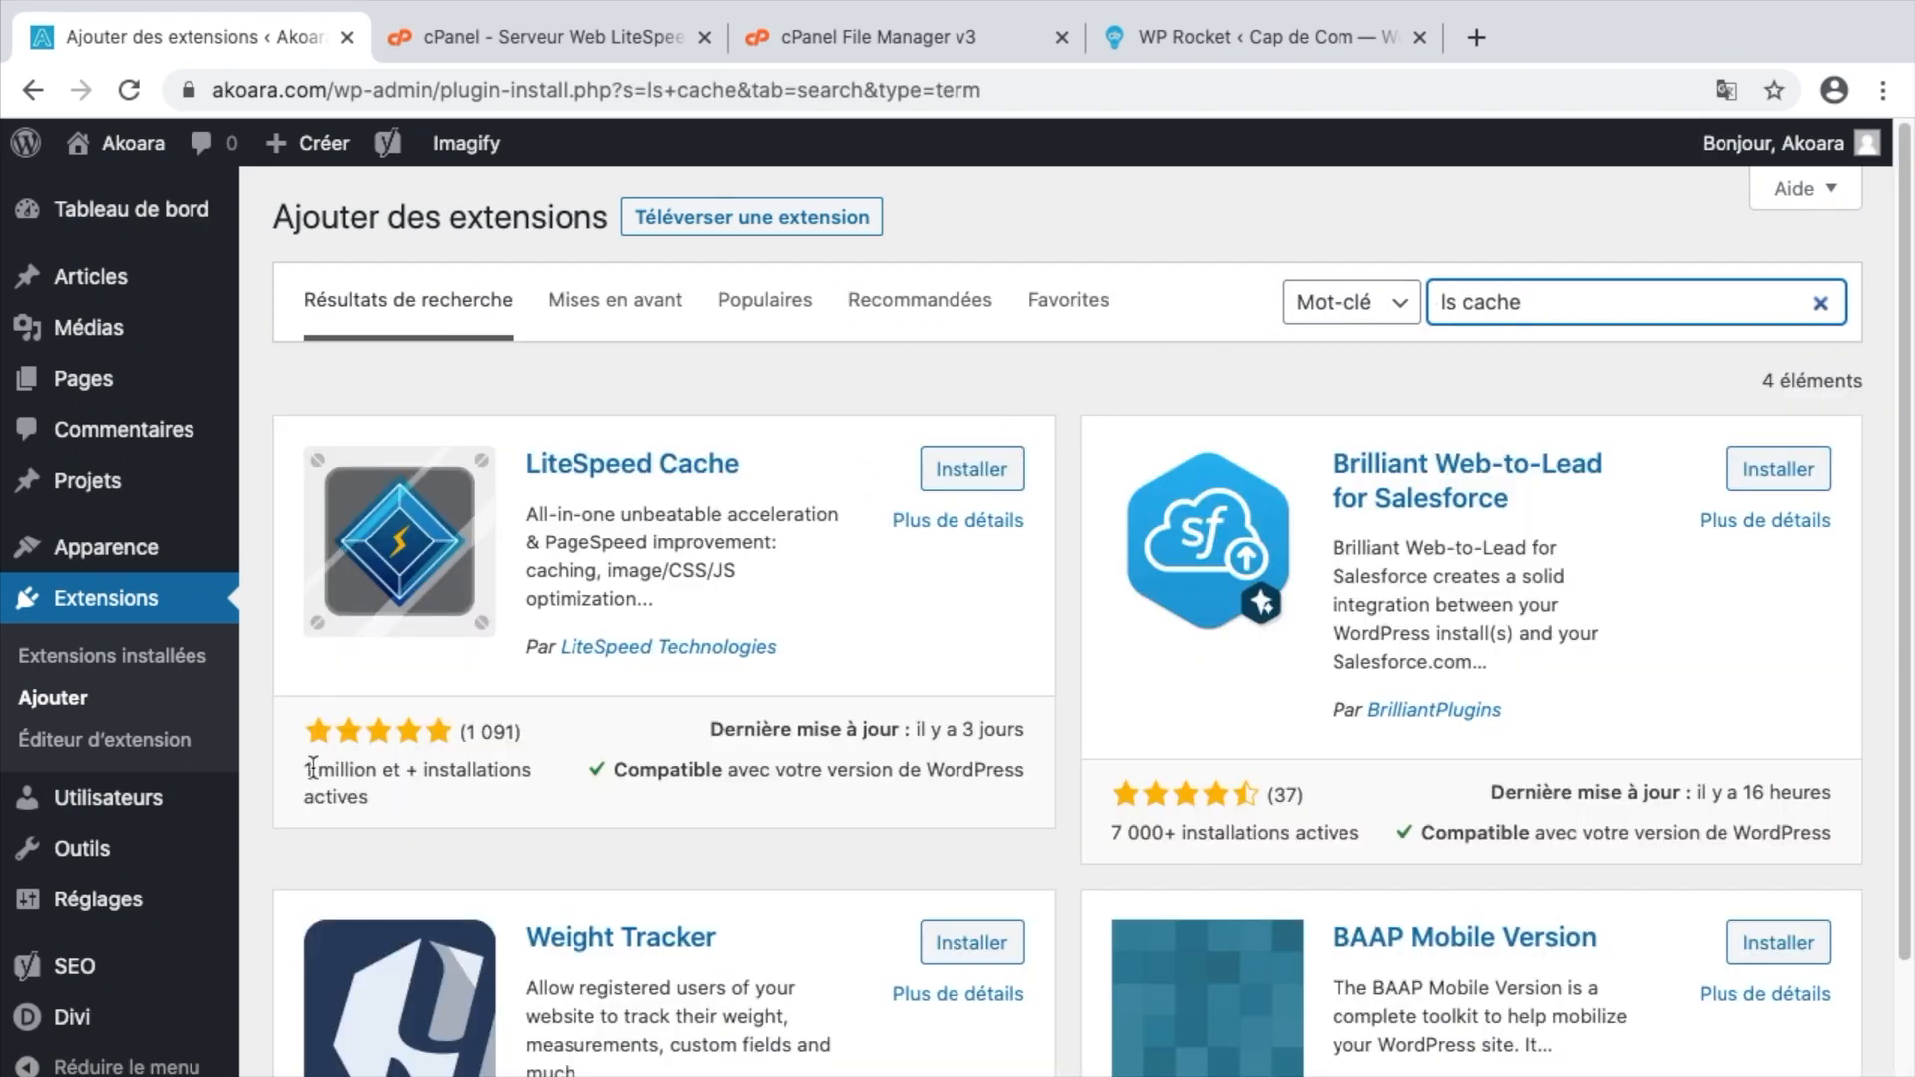
drag(305, 766, 375, 798)
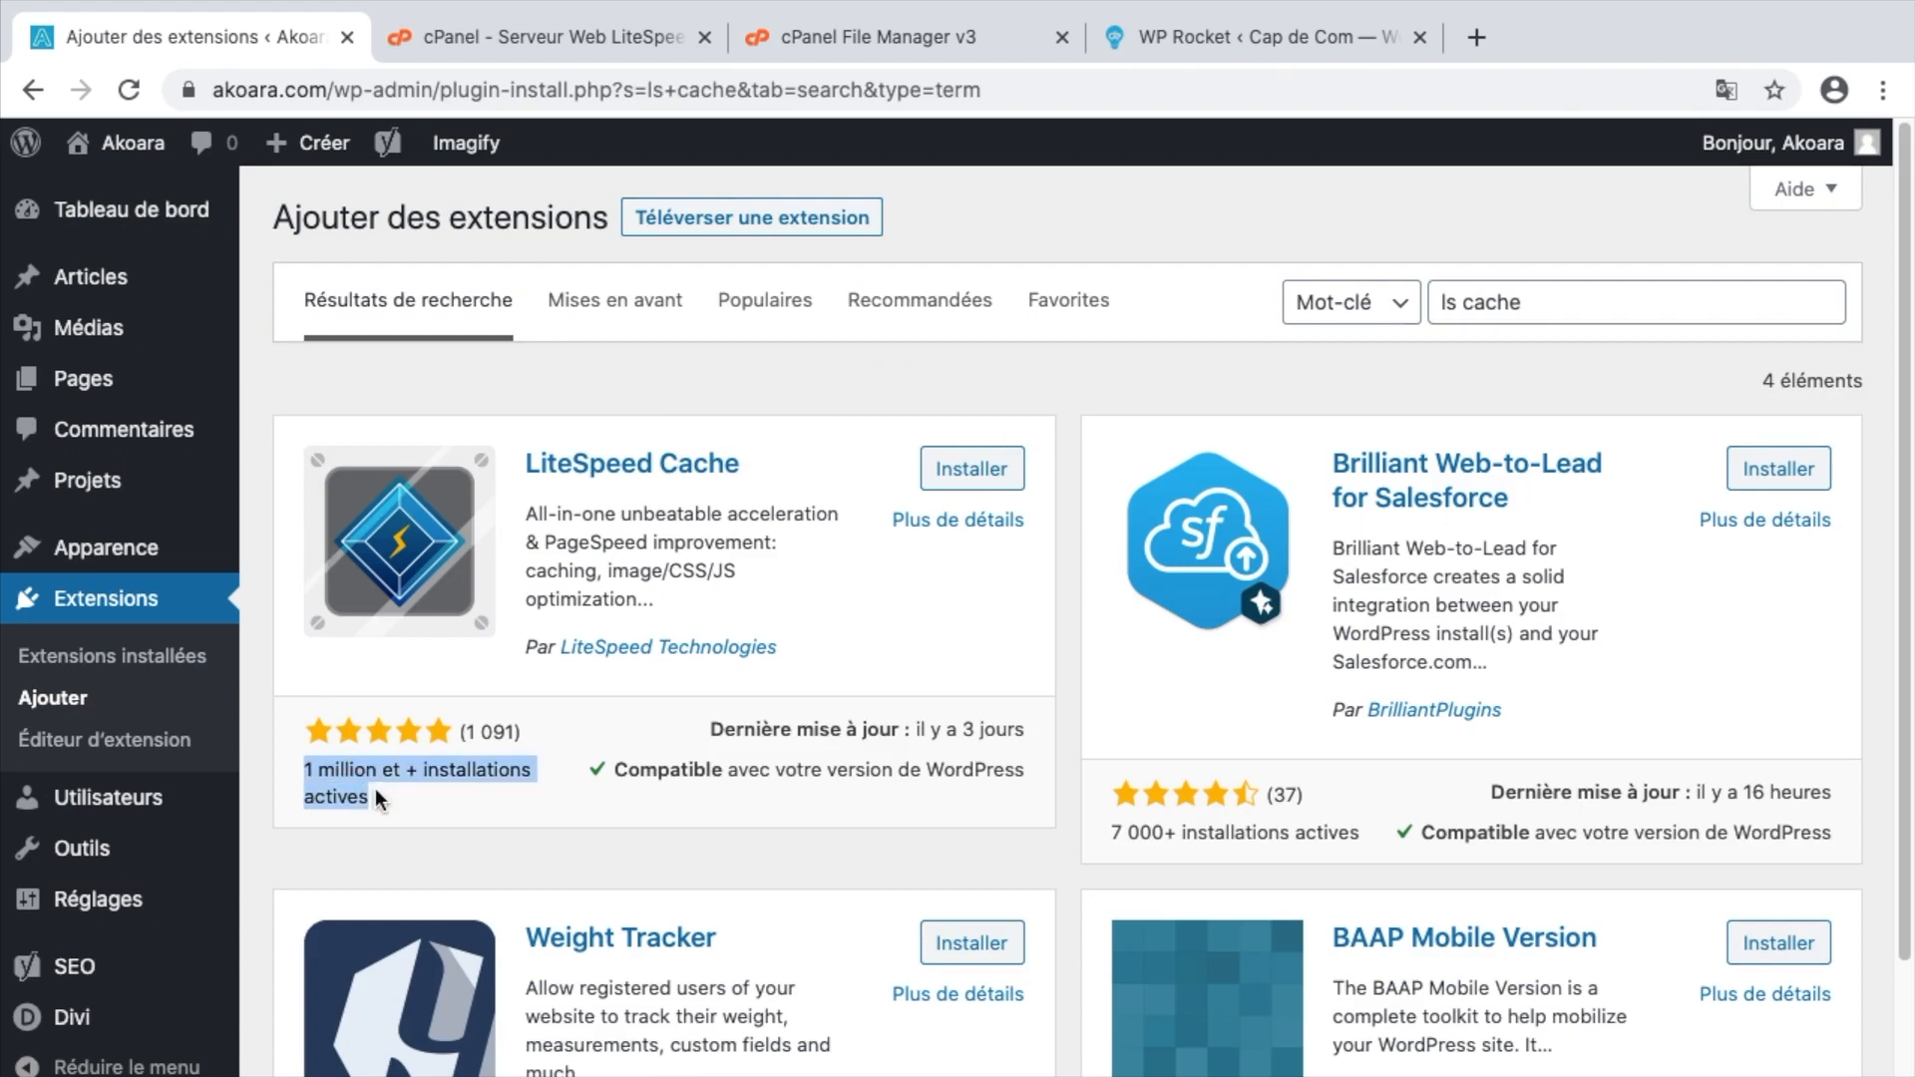
Install and activate the LiteSpeed Cache extension on the Akoara site.
click(905, 608)
click(966, 467)
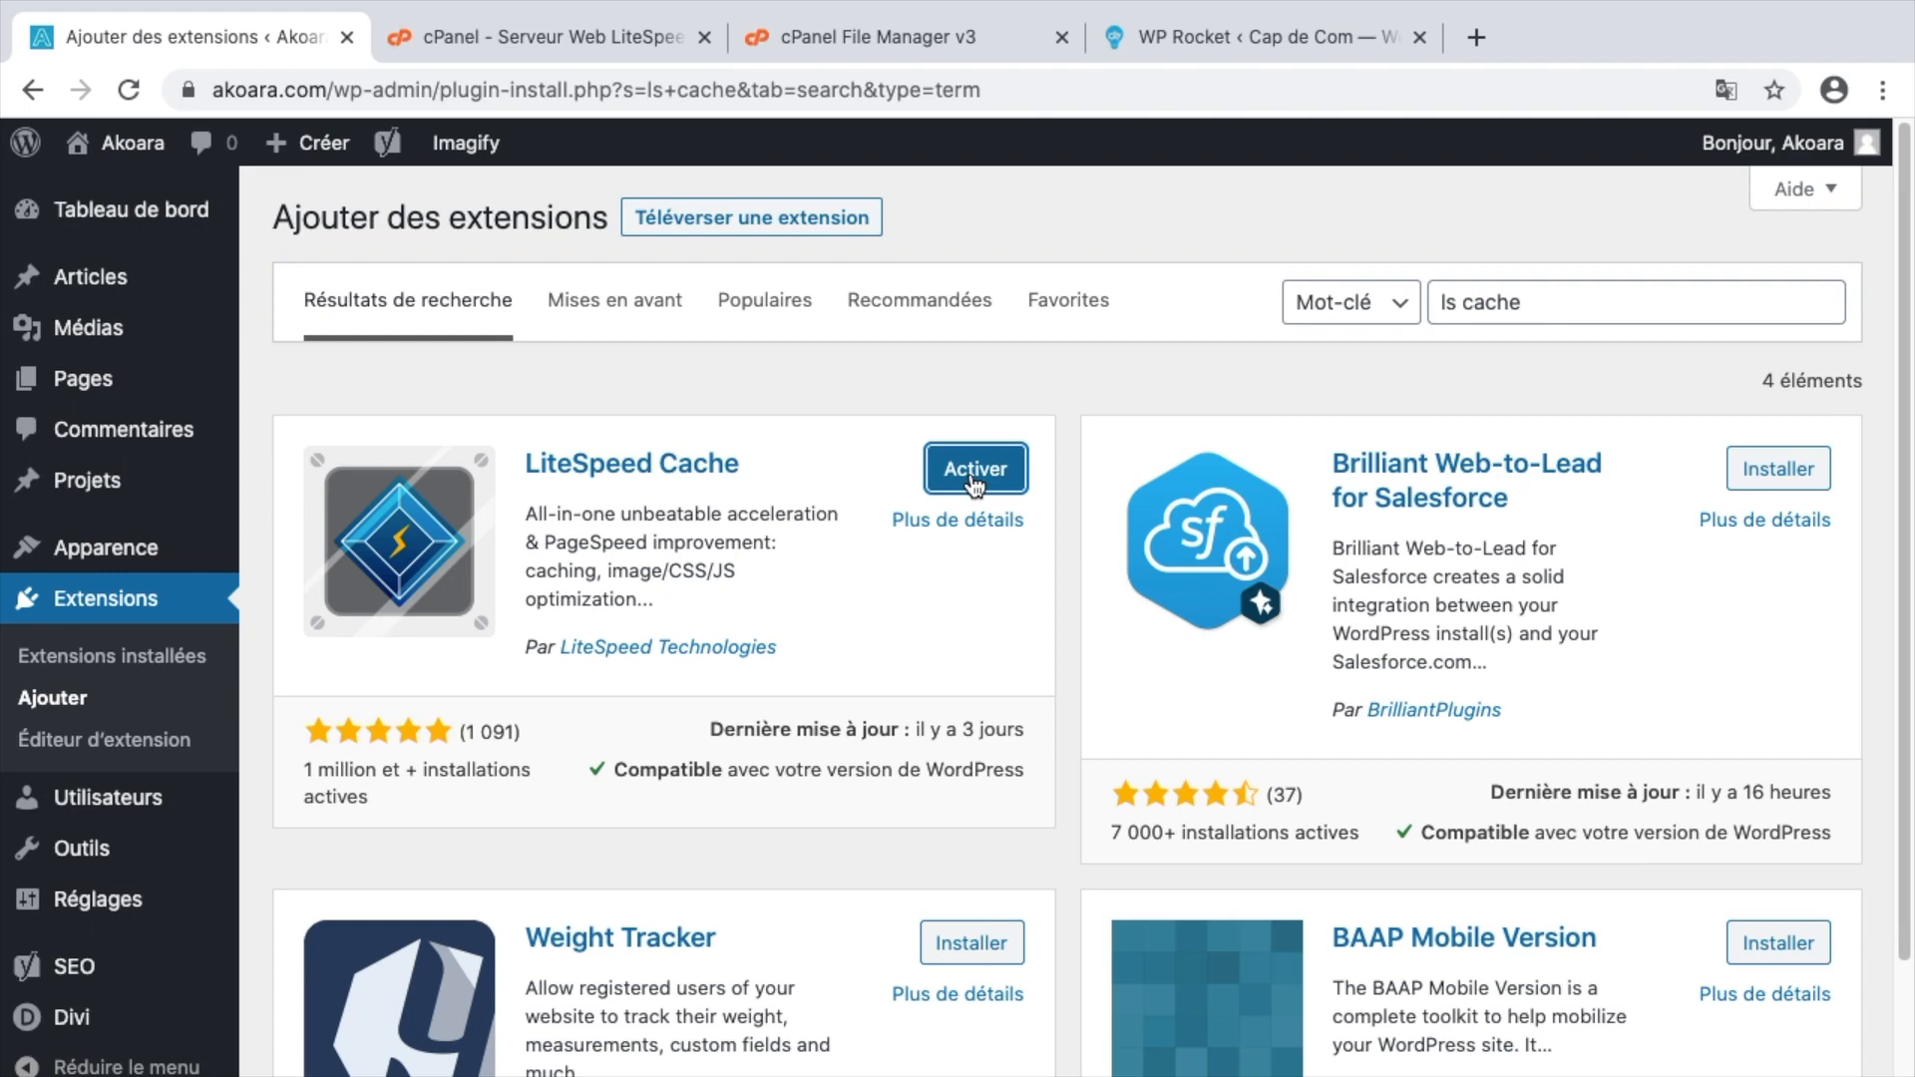
click(970, 481)
scroll(591, 649, down, 3)
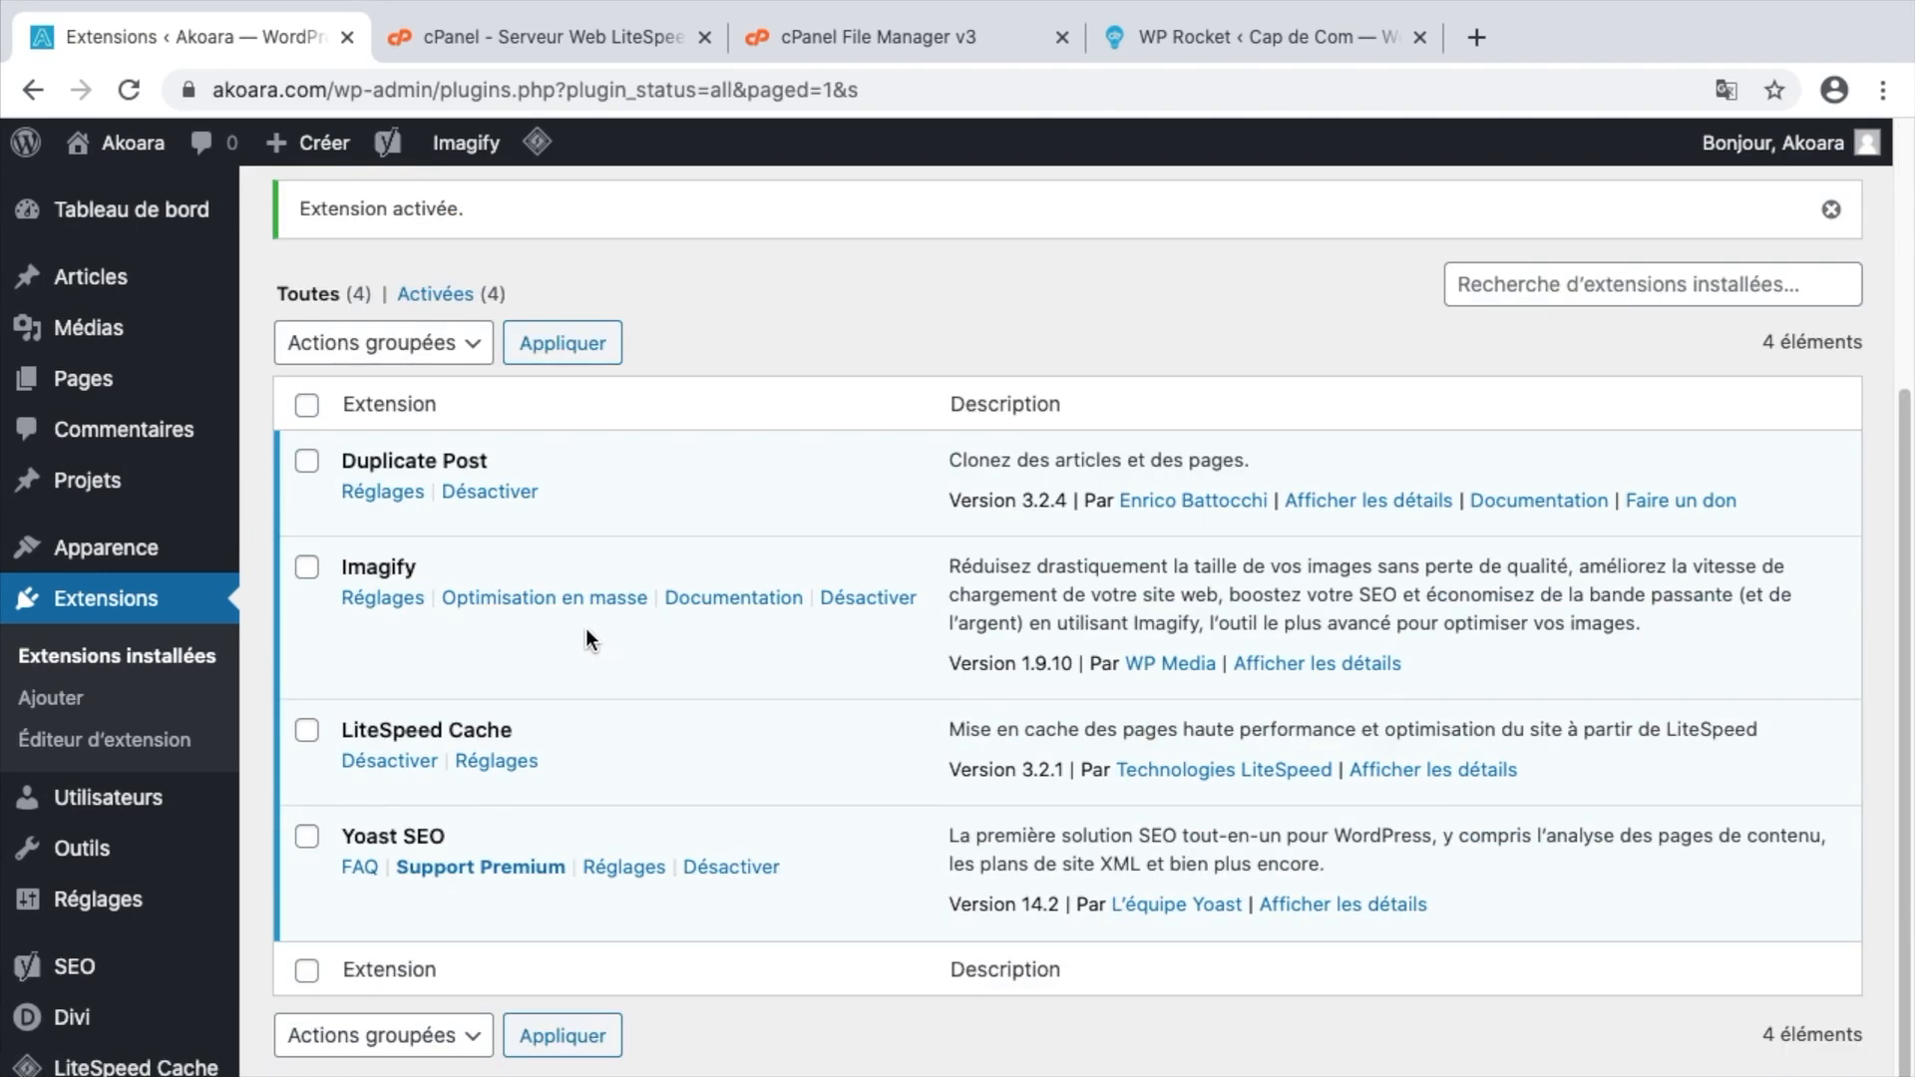
Look over LiteSpeed Cache's dashboard and open its Cache settings.
mouse_move(549, 147)
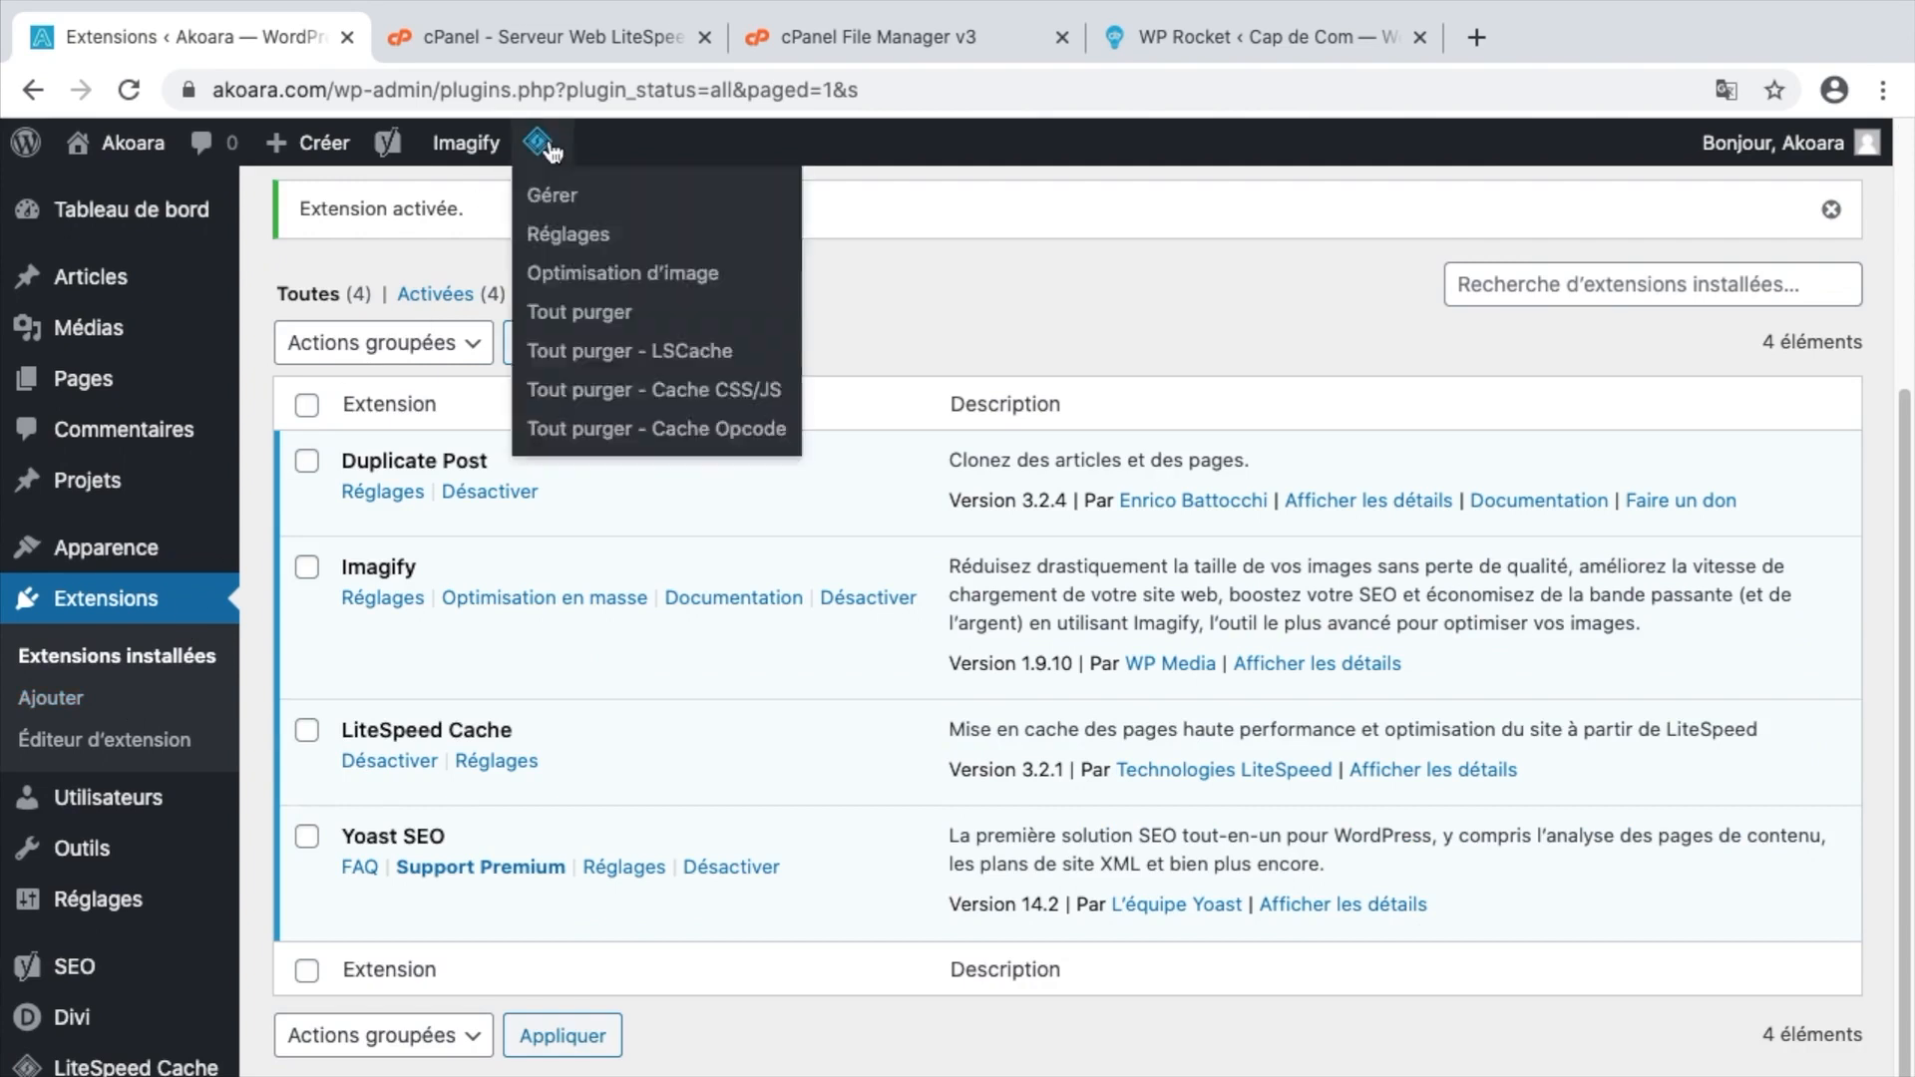
click(544, 150)
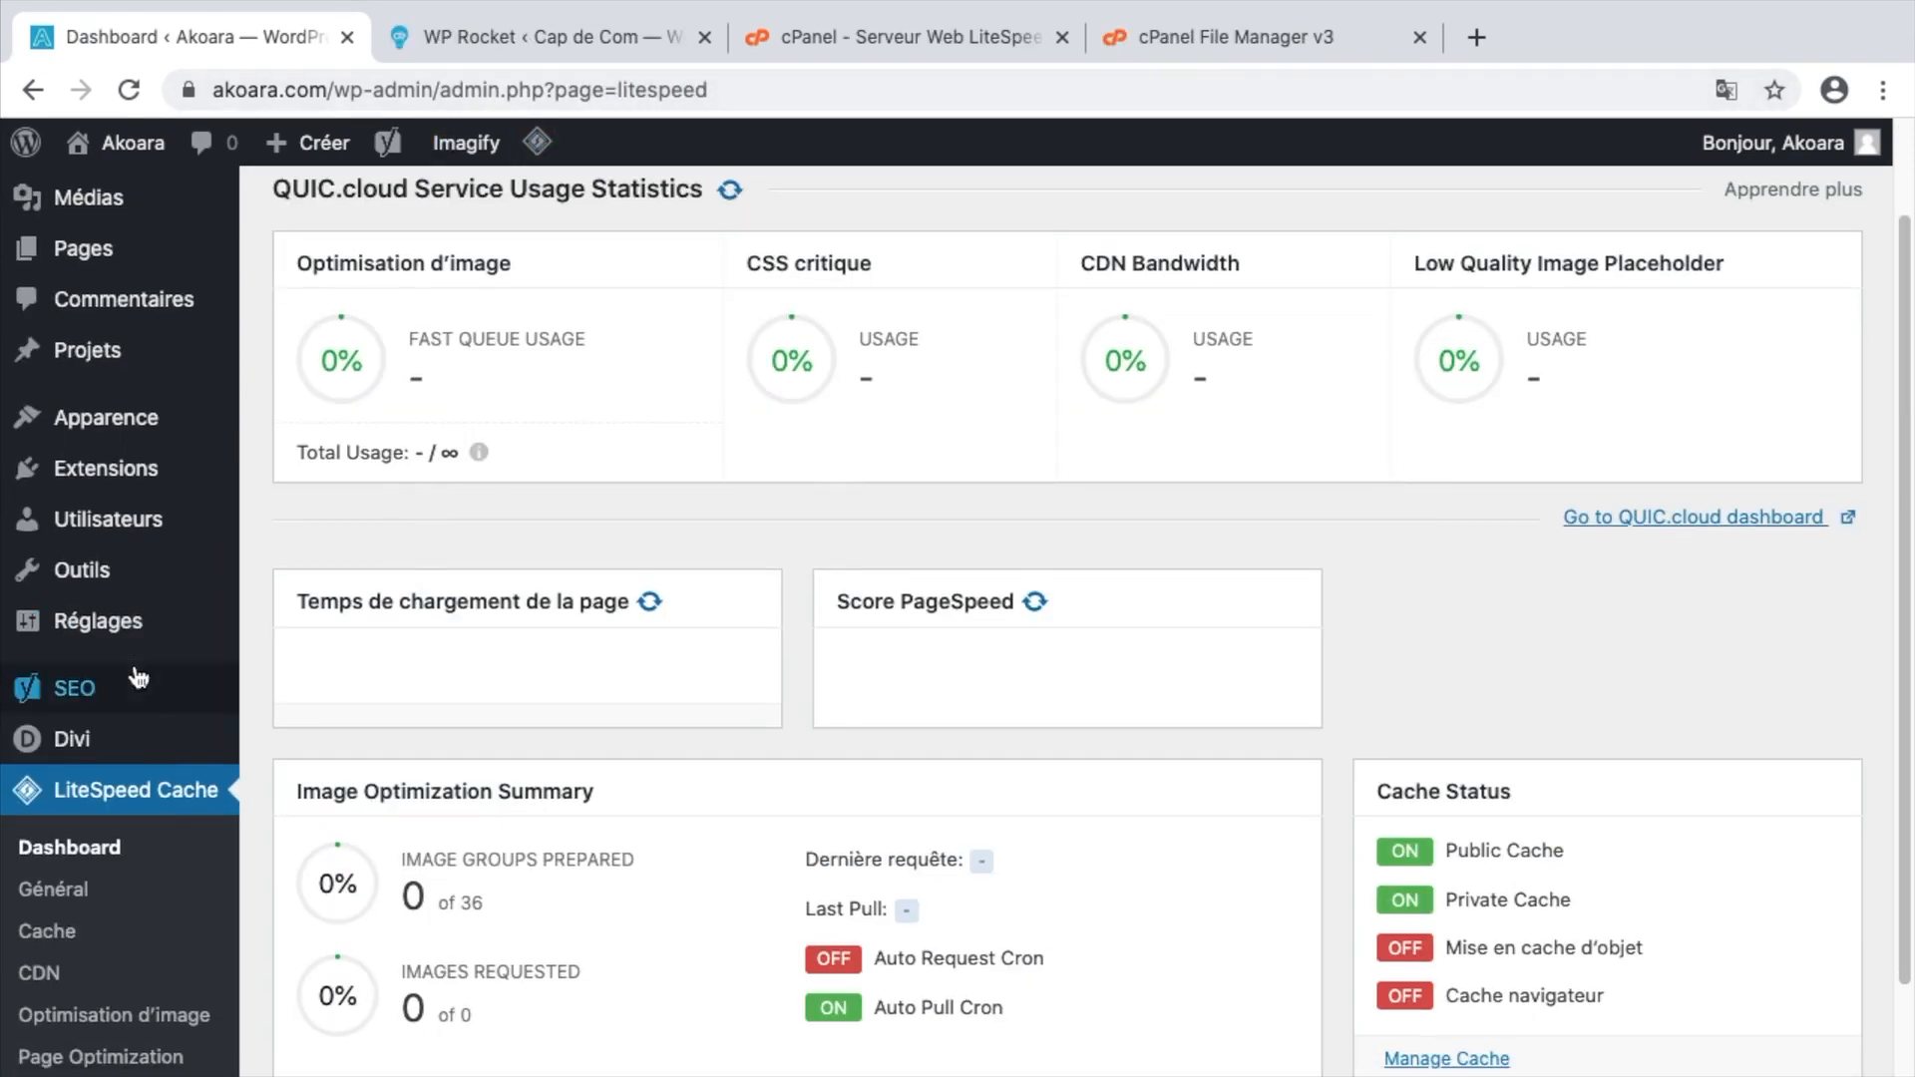
scroll(160, 698, down, 1)
click(87, 870)
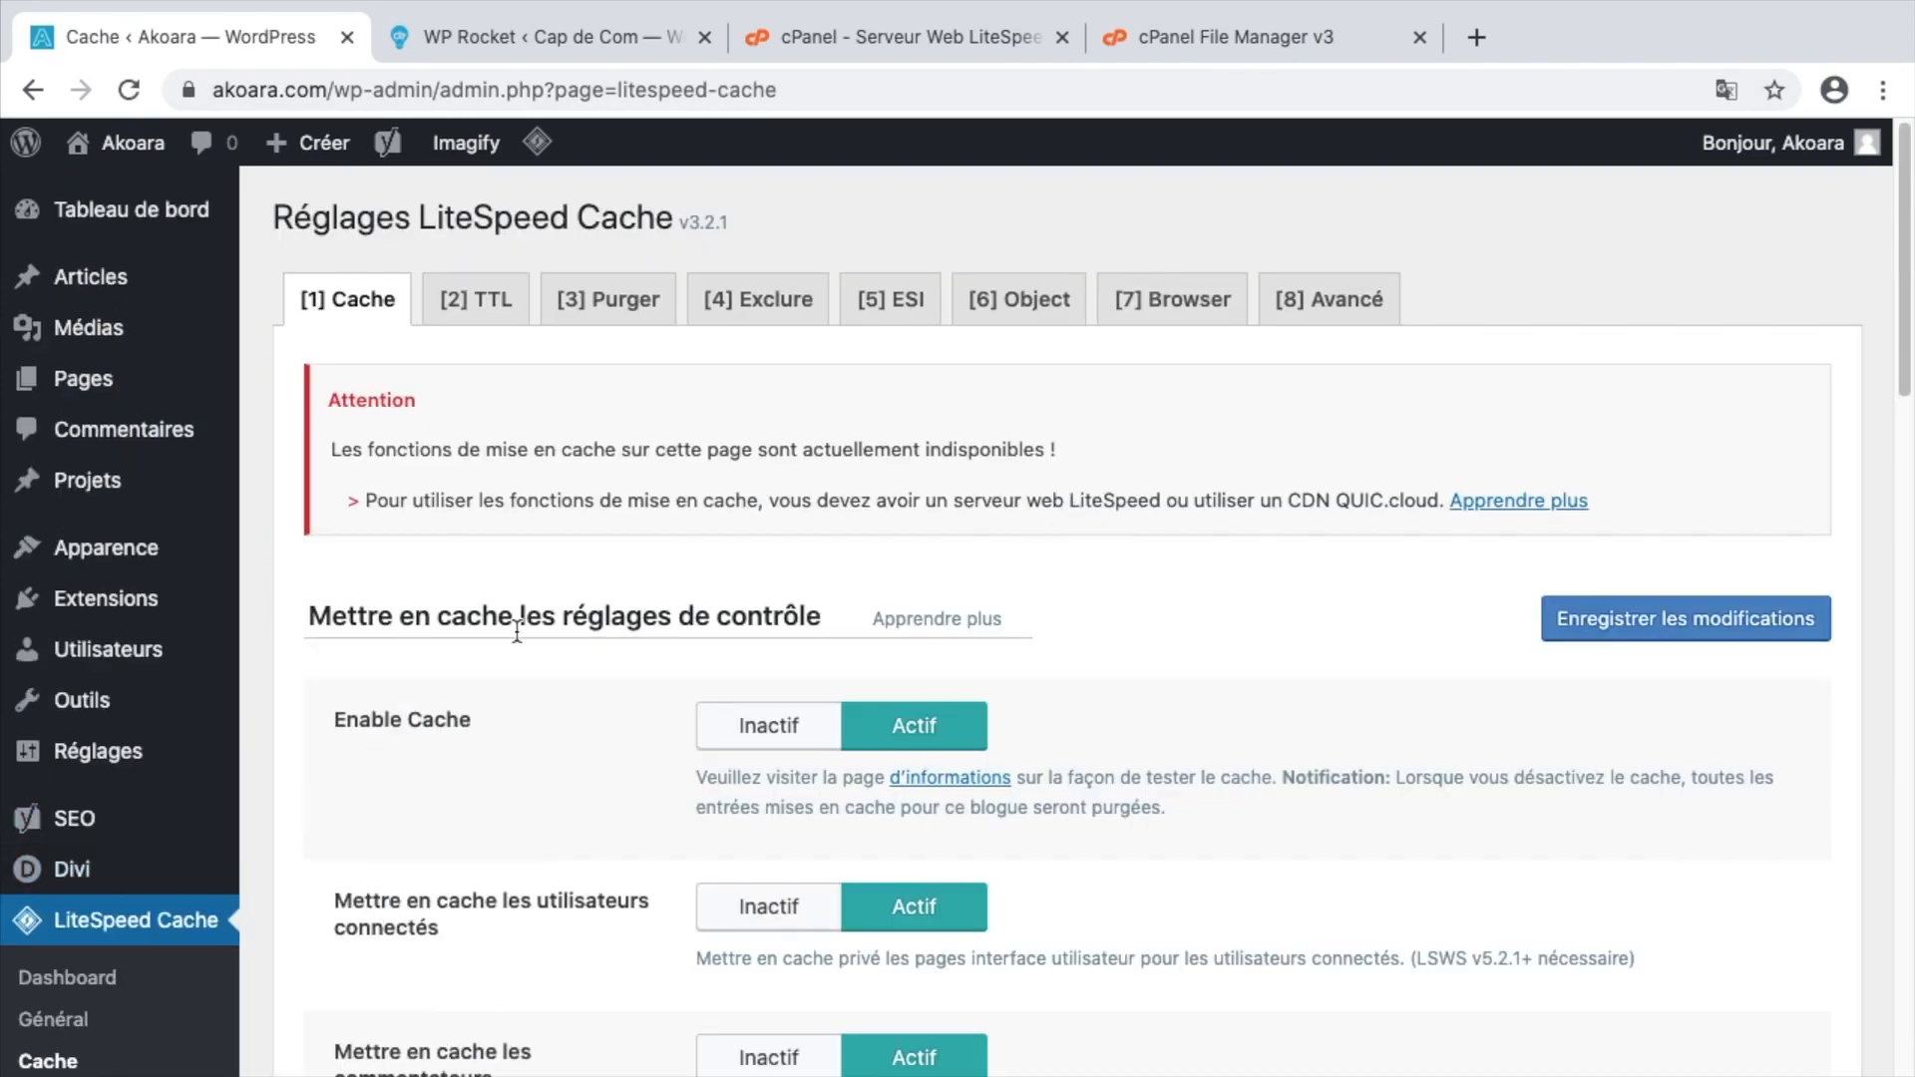
Open LiteSpeed Cache's Page Optimization settings and compare the CSS options with WP Rocket's file optimization page on Cap de Com.
scroll(129, 798, down, 3)
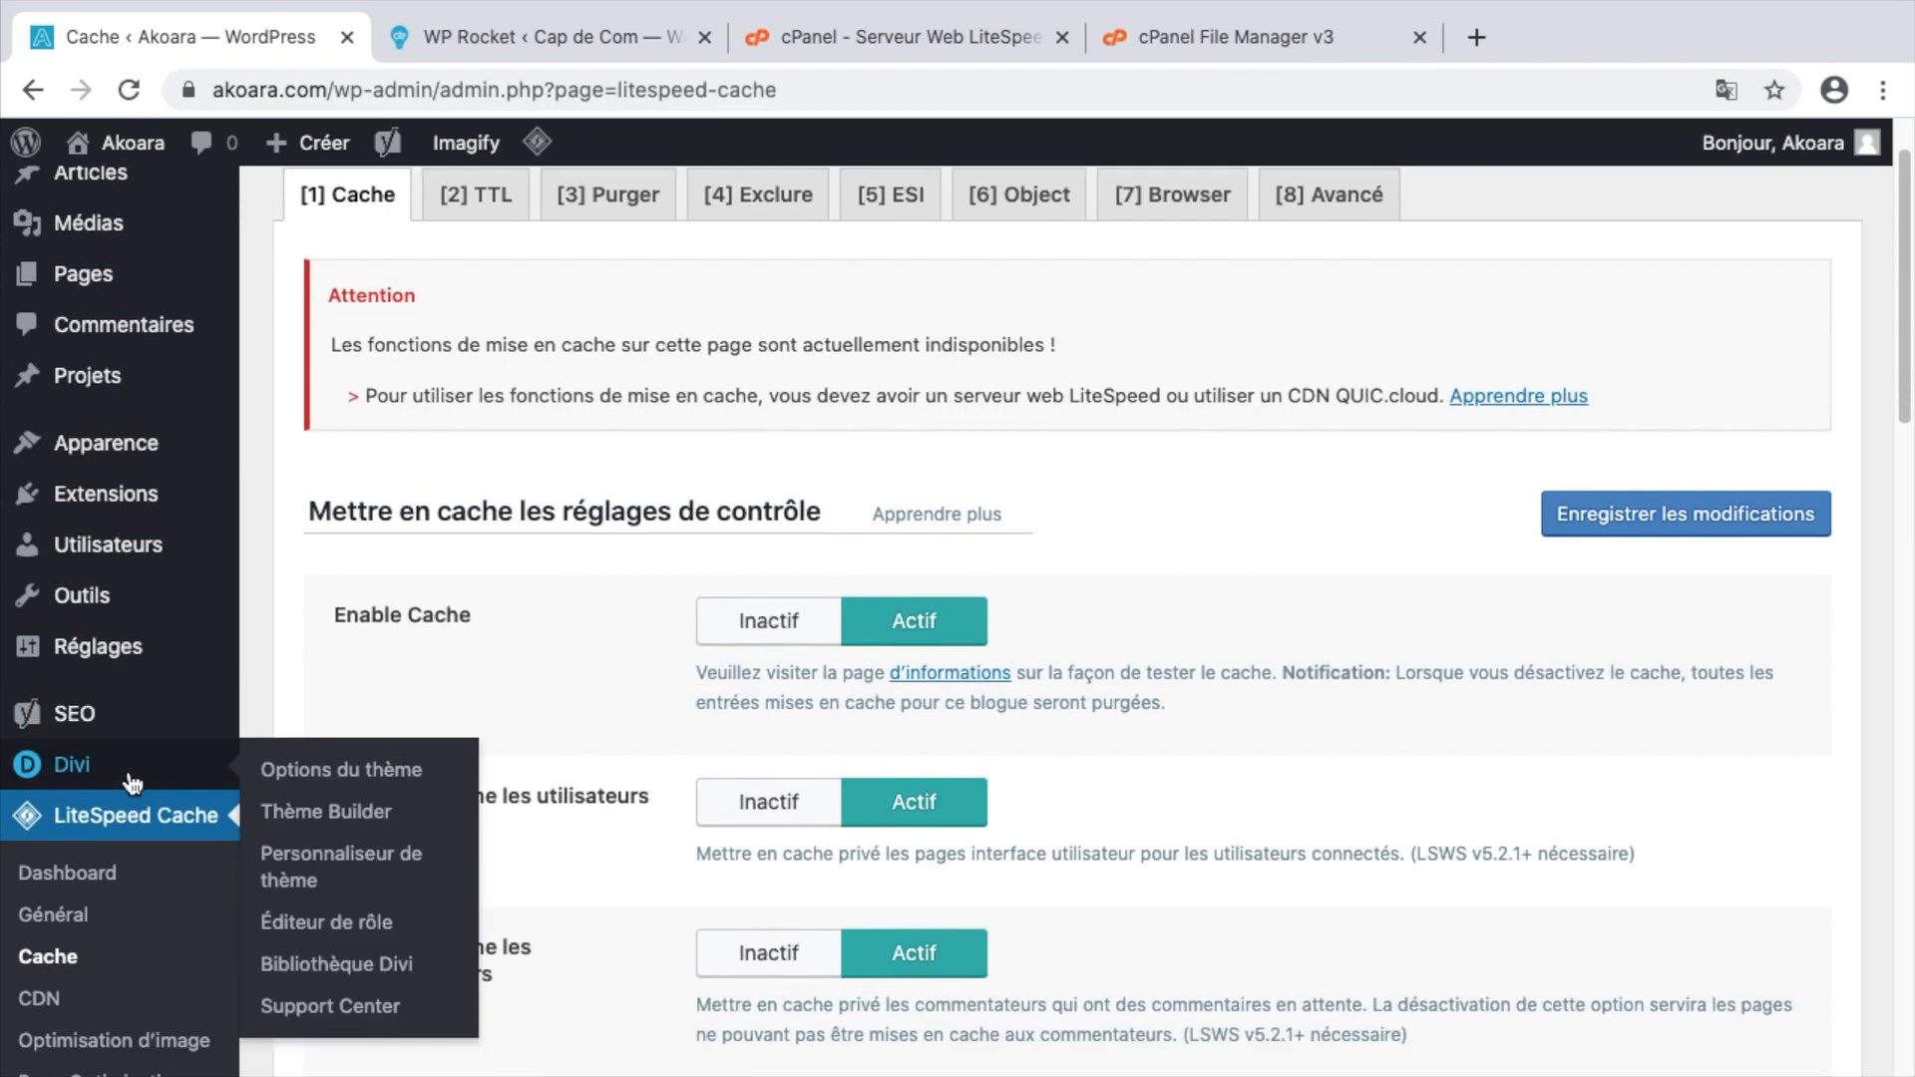
scroll(136, 778, down, 1)
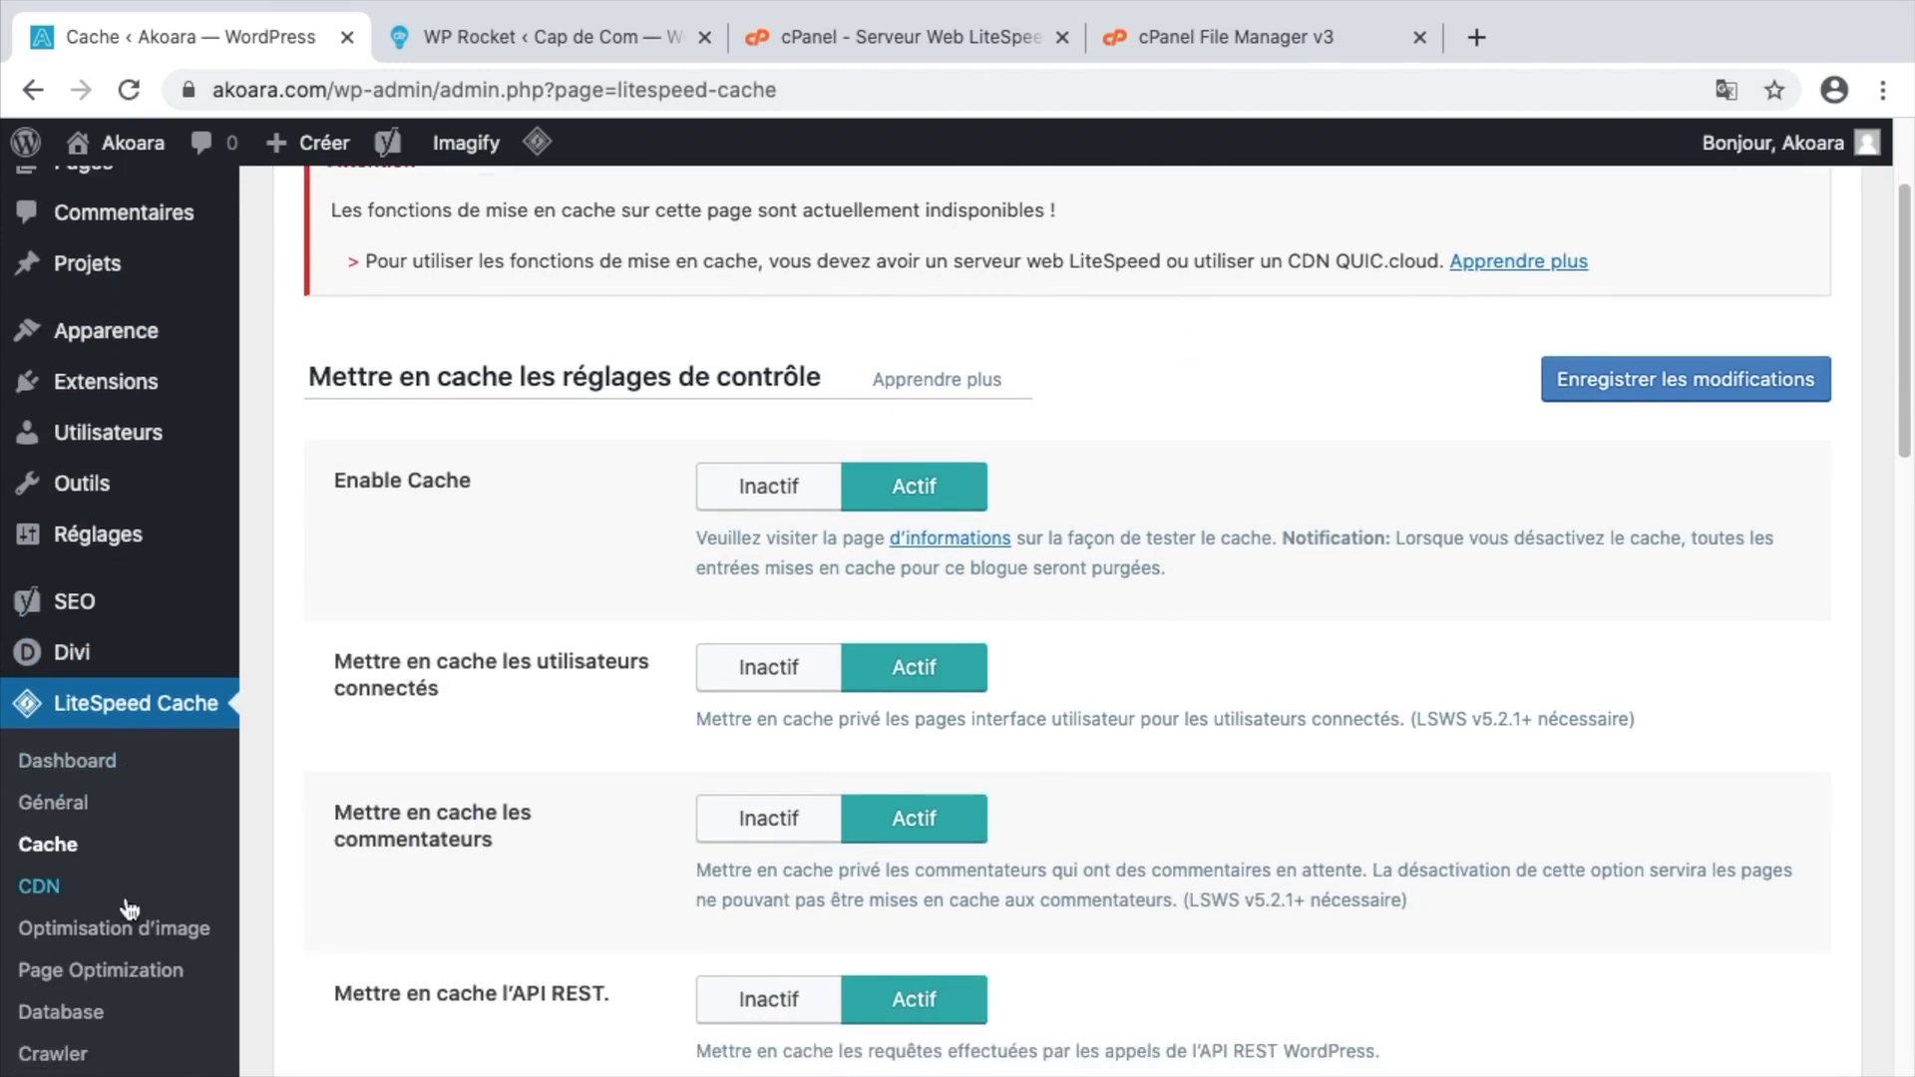
click(134, 972)
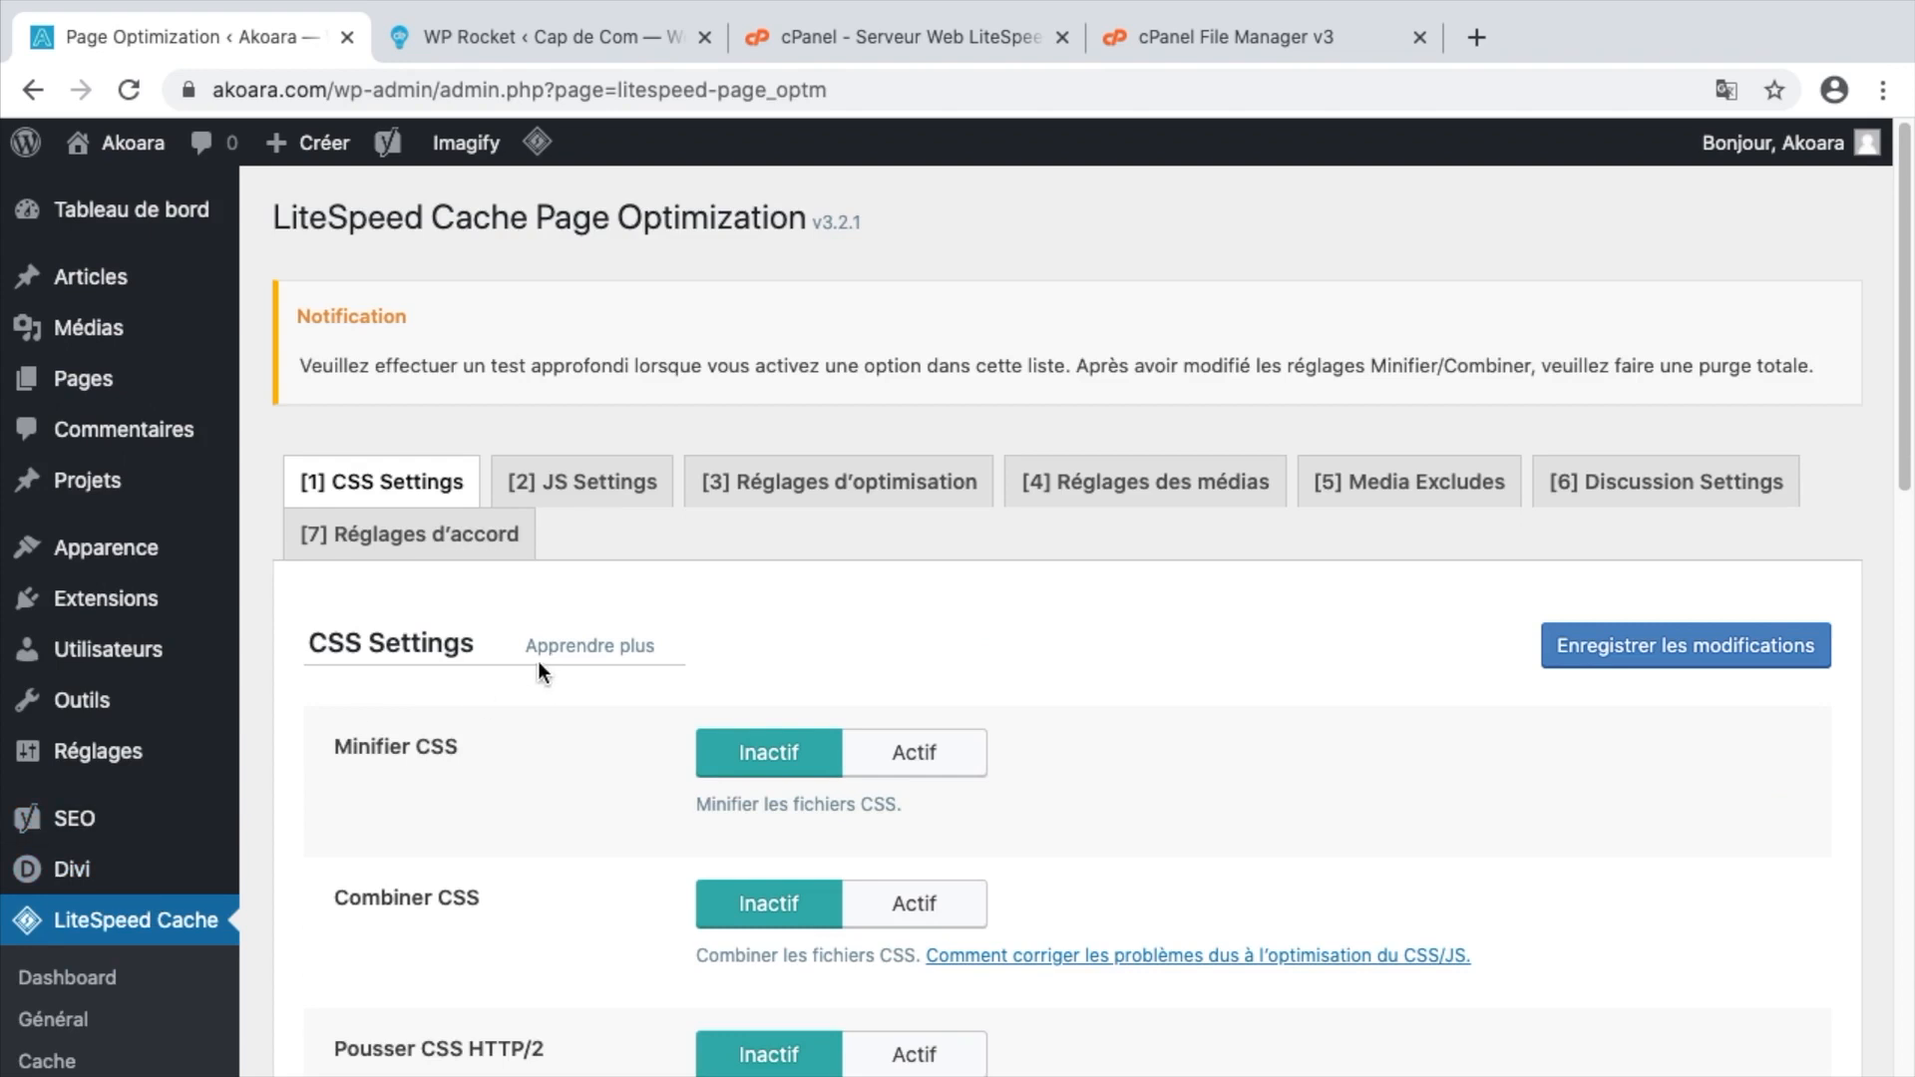
scroll(500, 689, down, 5)
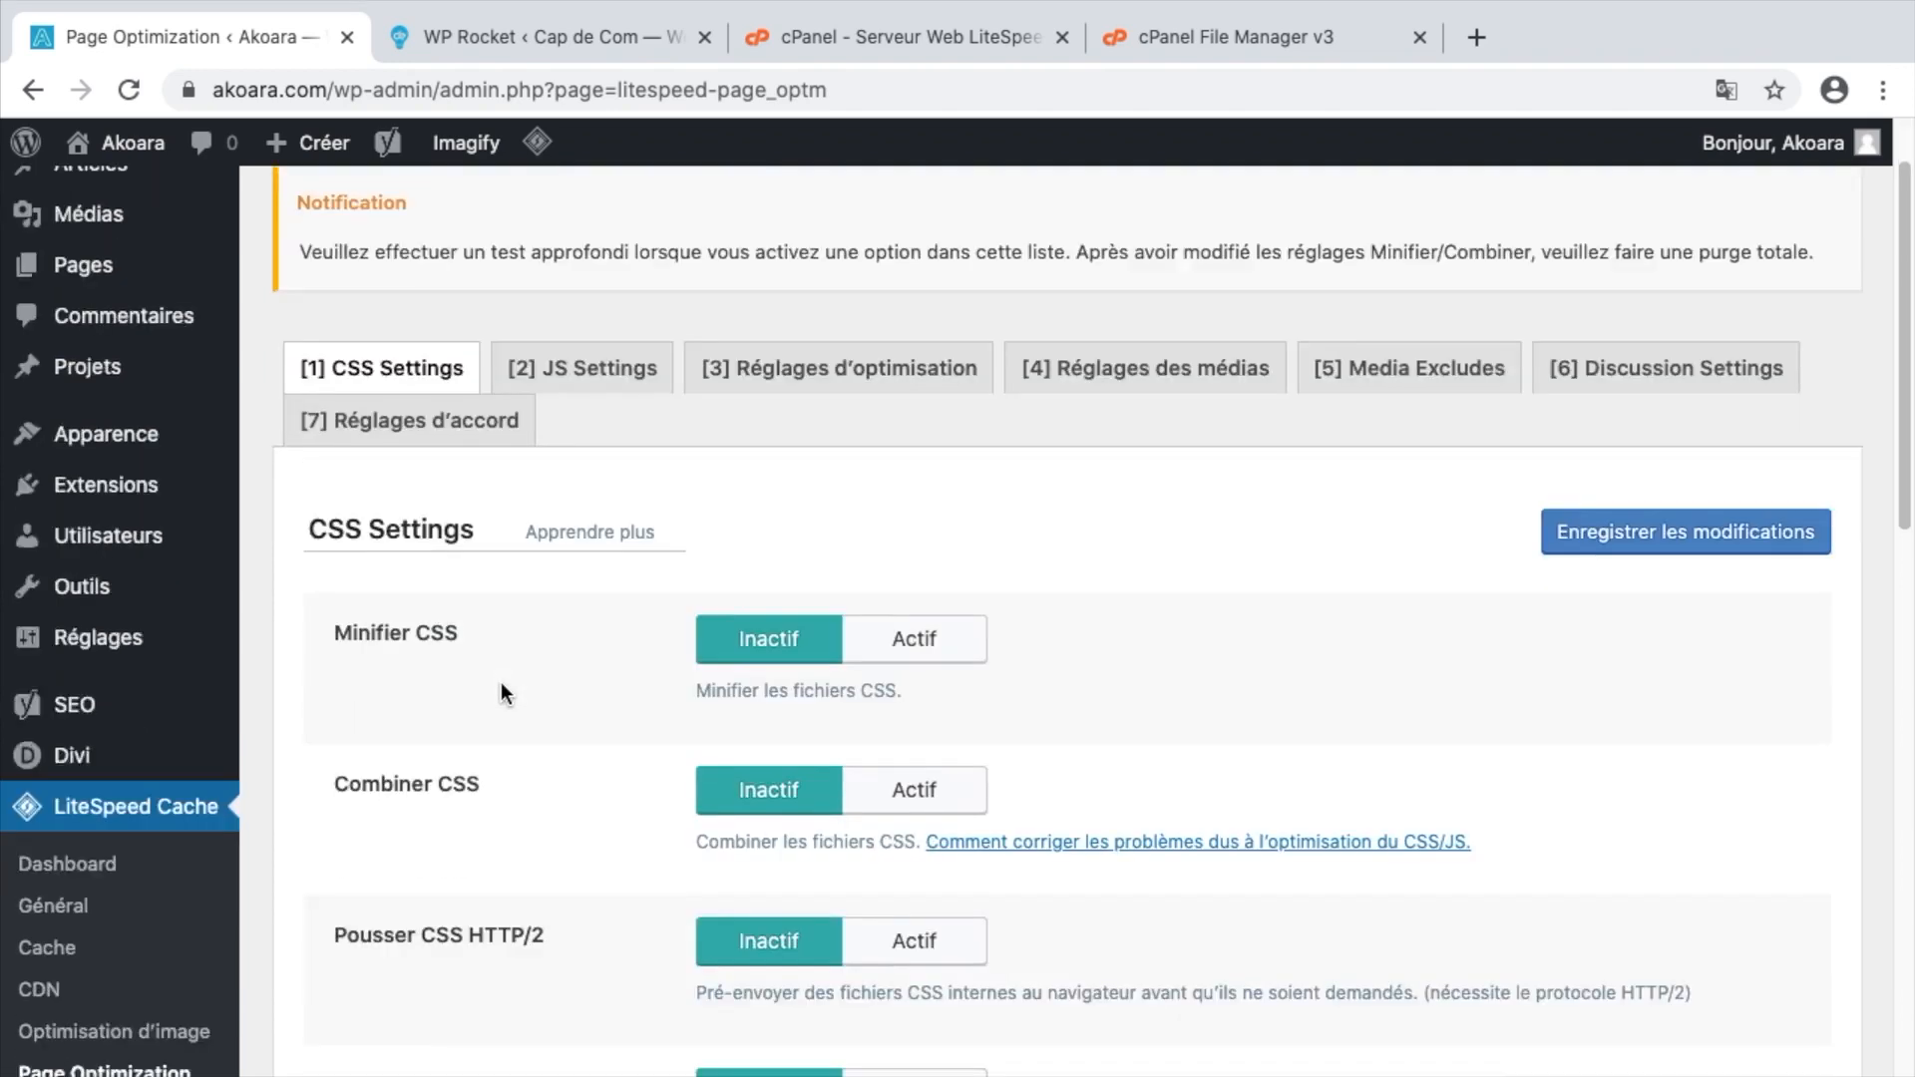
scroll(501, 689, up, 5)
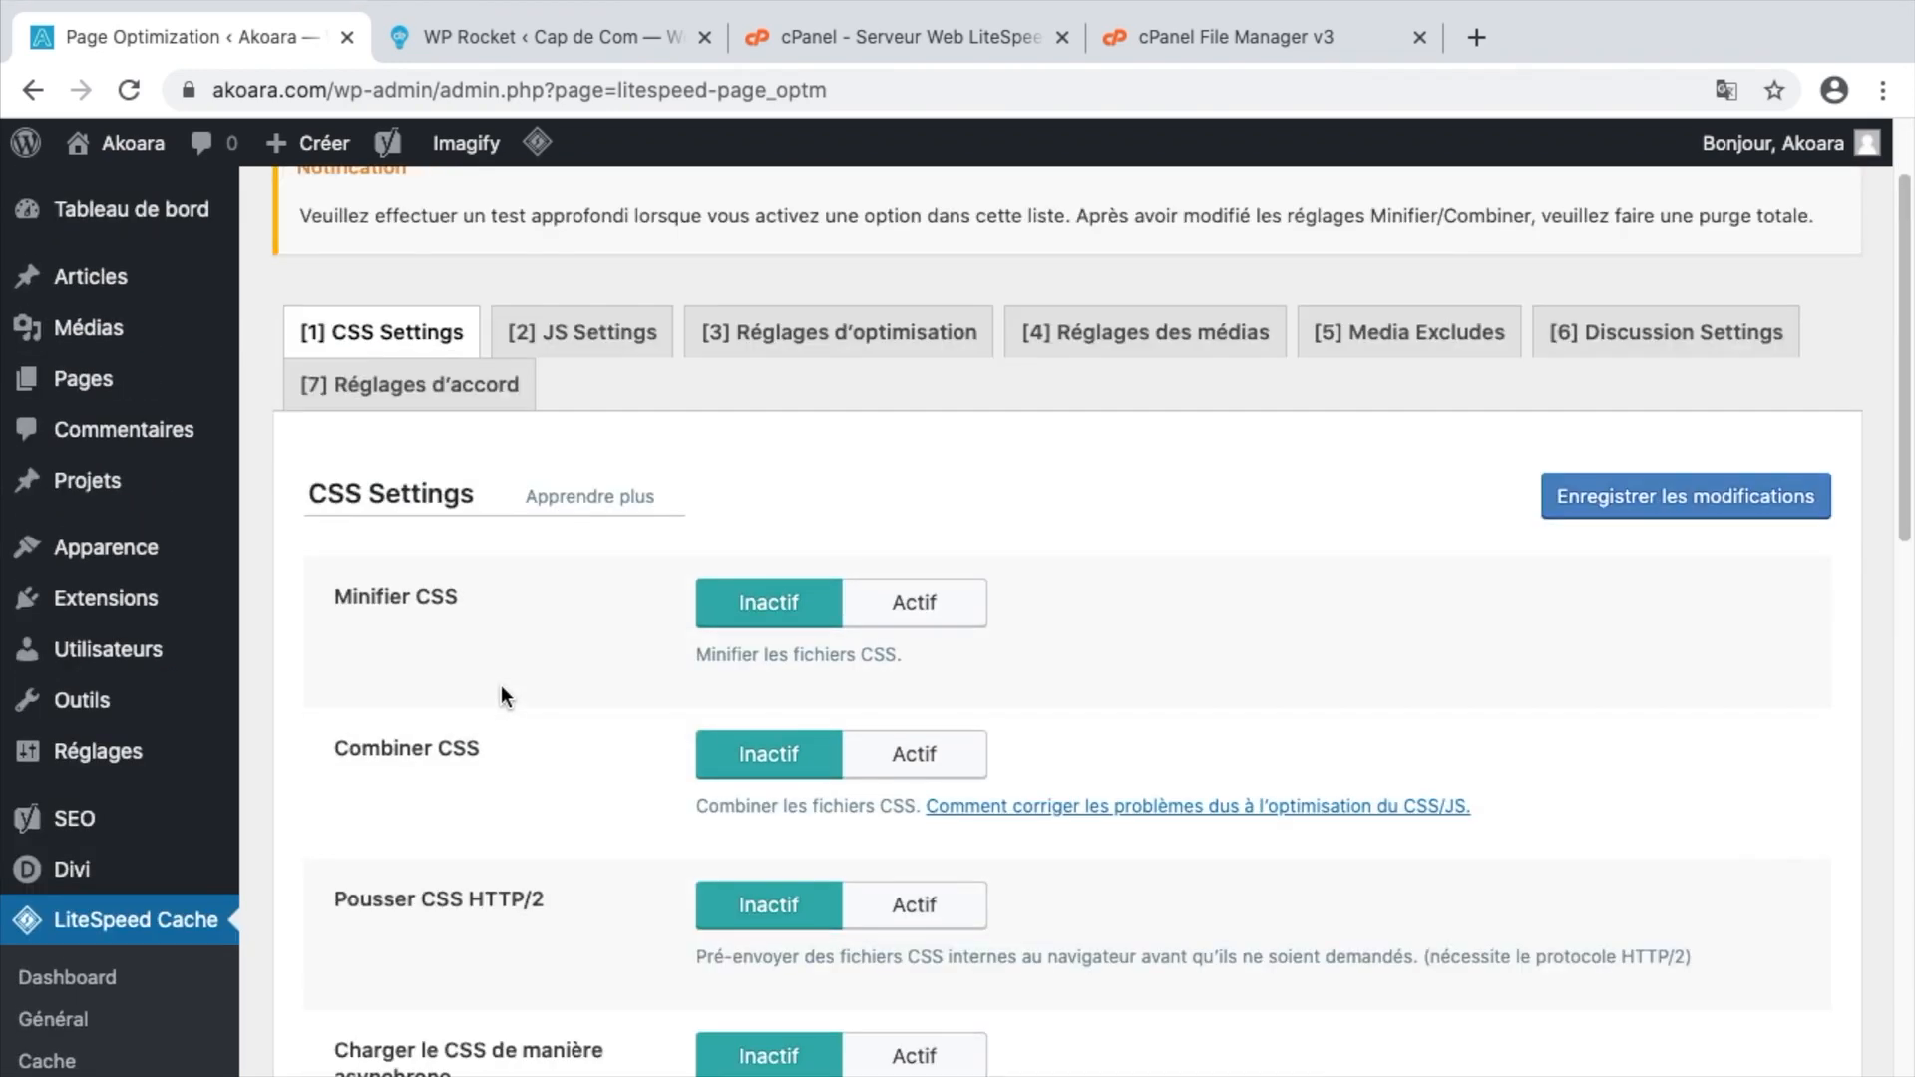
click(497, 48)
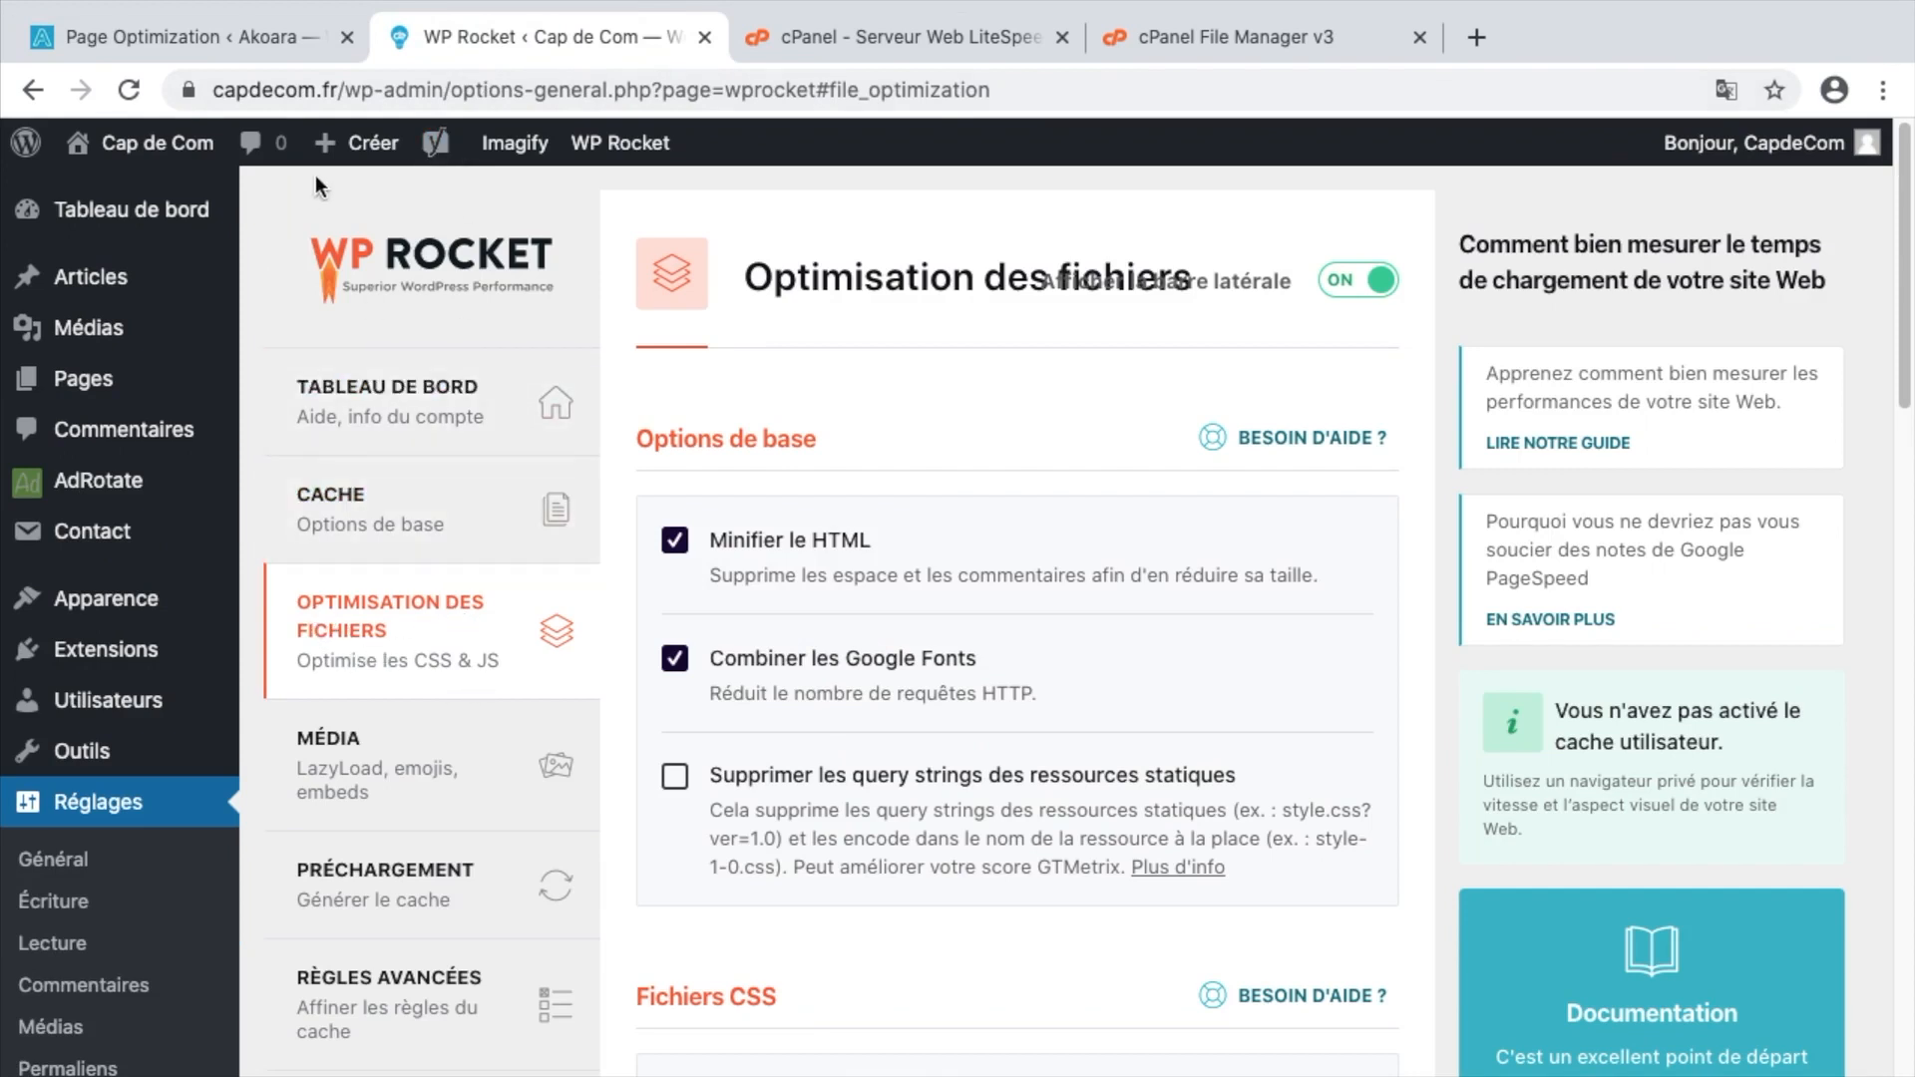
click(243, 37)
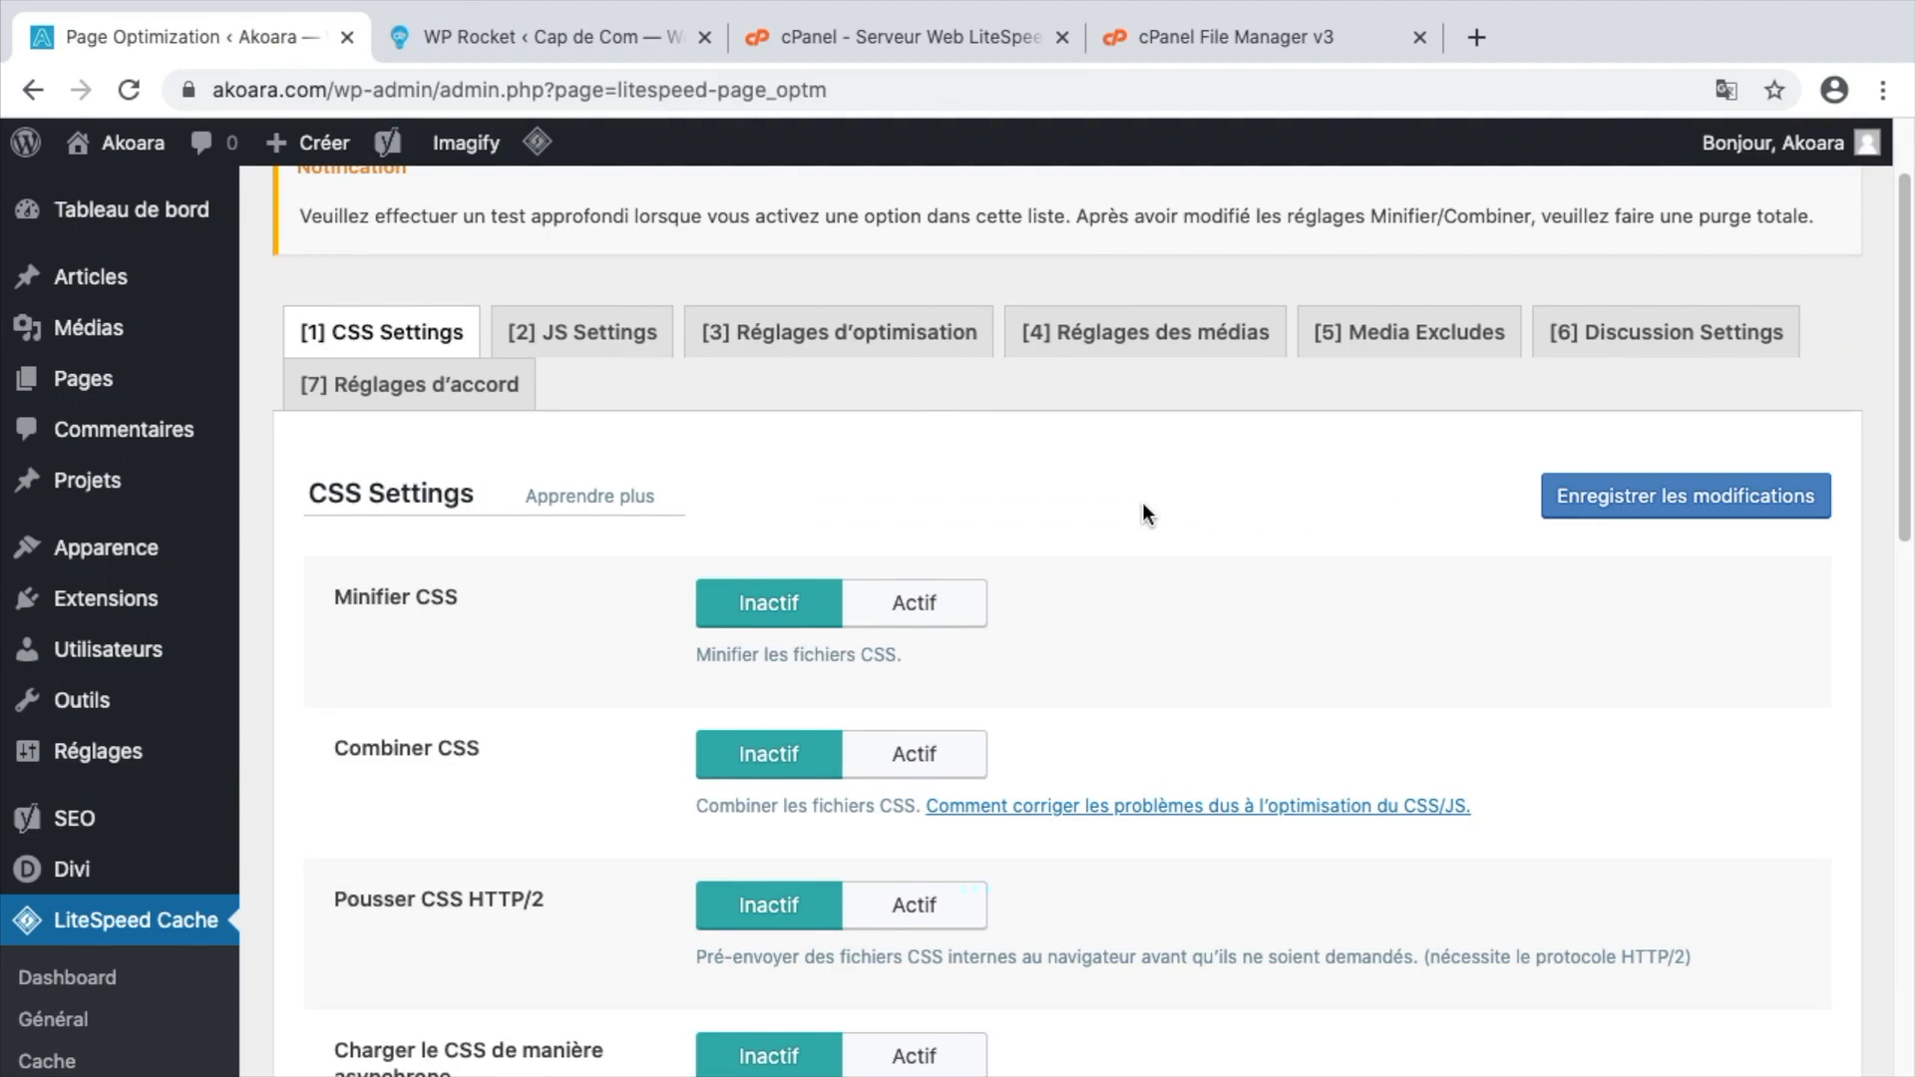
Set Minifier CSS and Combiner CSS to Actif in Akoara's CSS Settings and save the changes.
scroll(1141, 500, down, 1)
click(912, 496)
scroll(912, 496, down, 2)
click(912, 490)
scroll(1175, 369, down, 1)
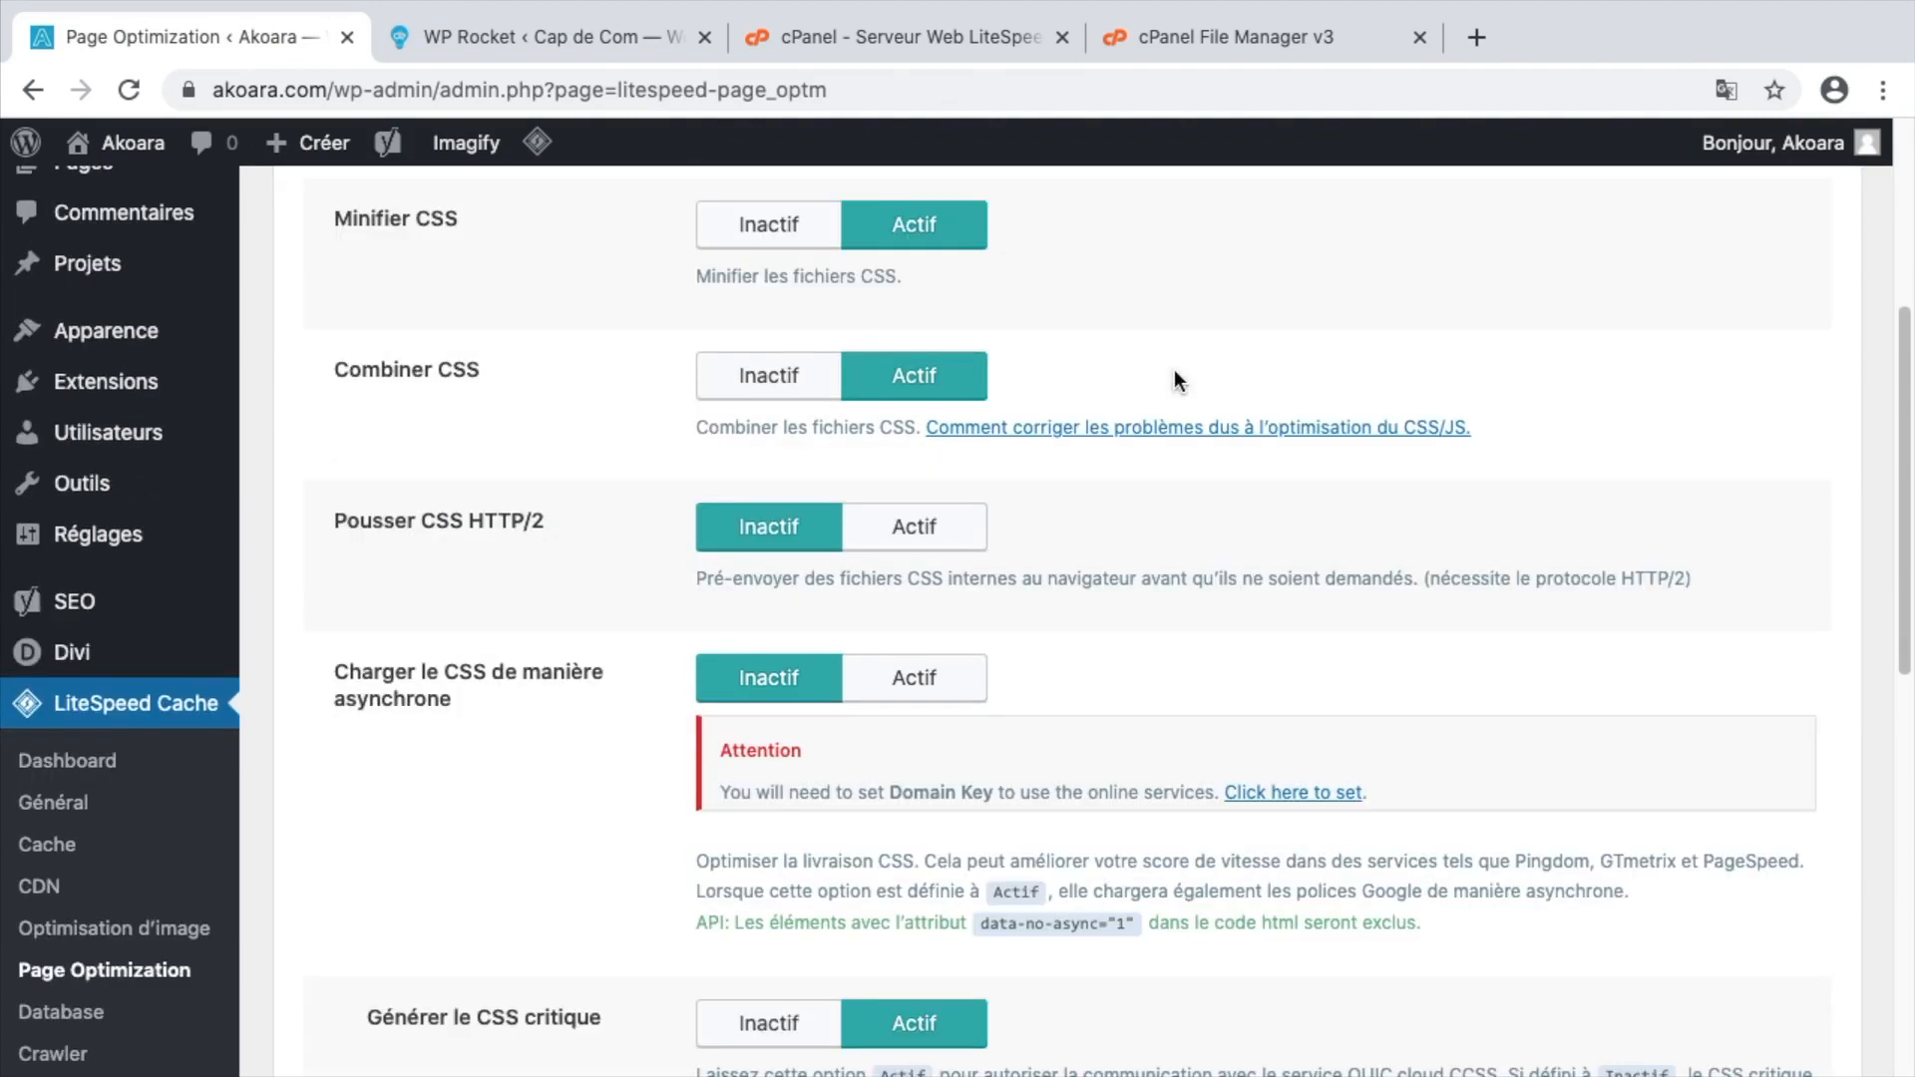
scroll(1139, 508, down, 10)
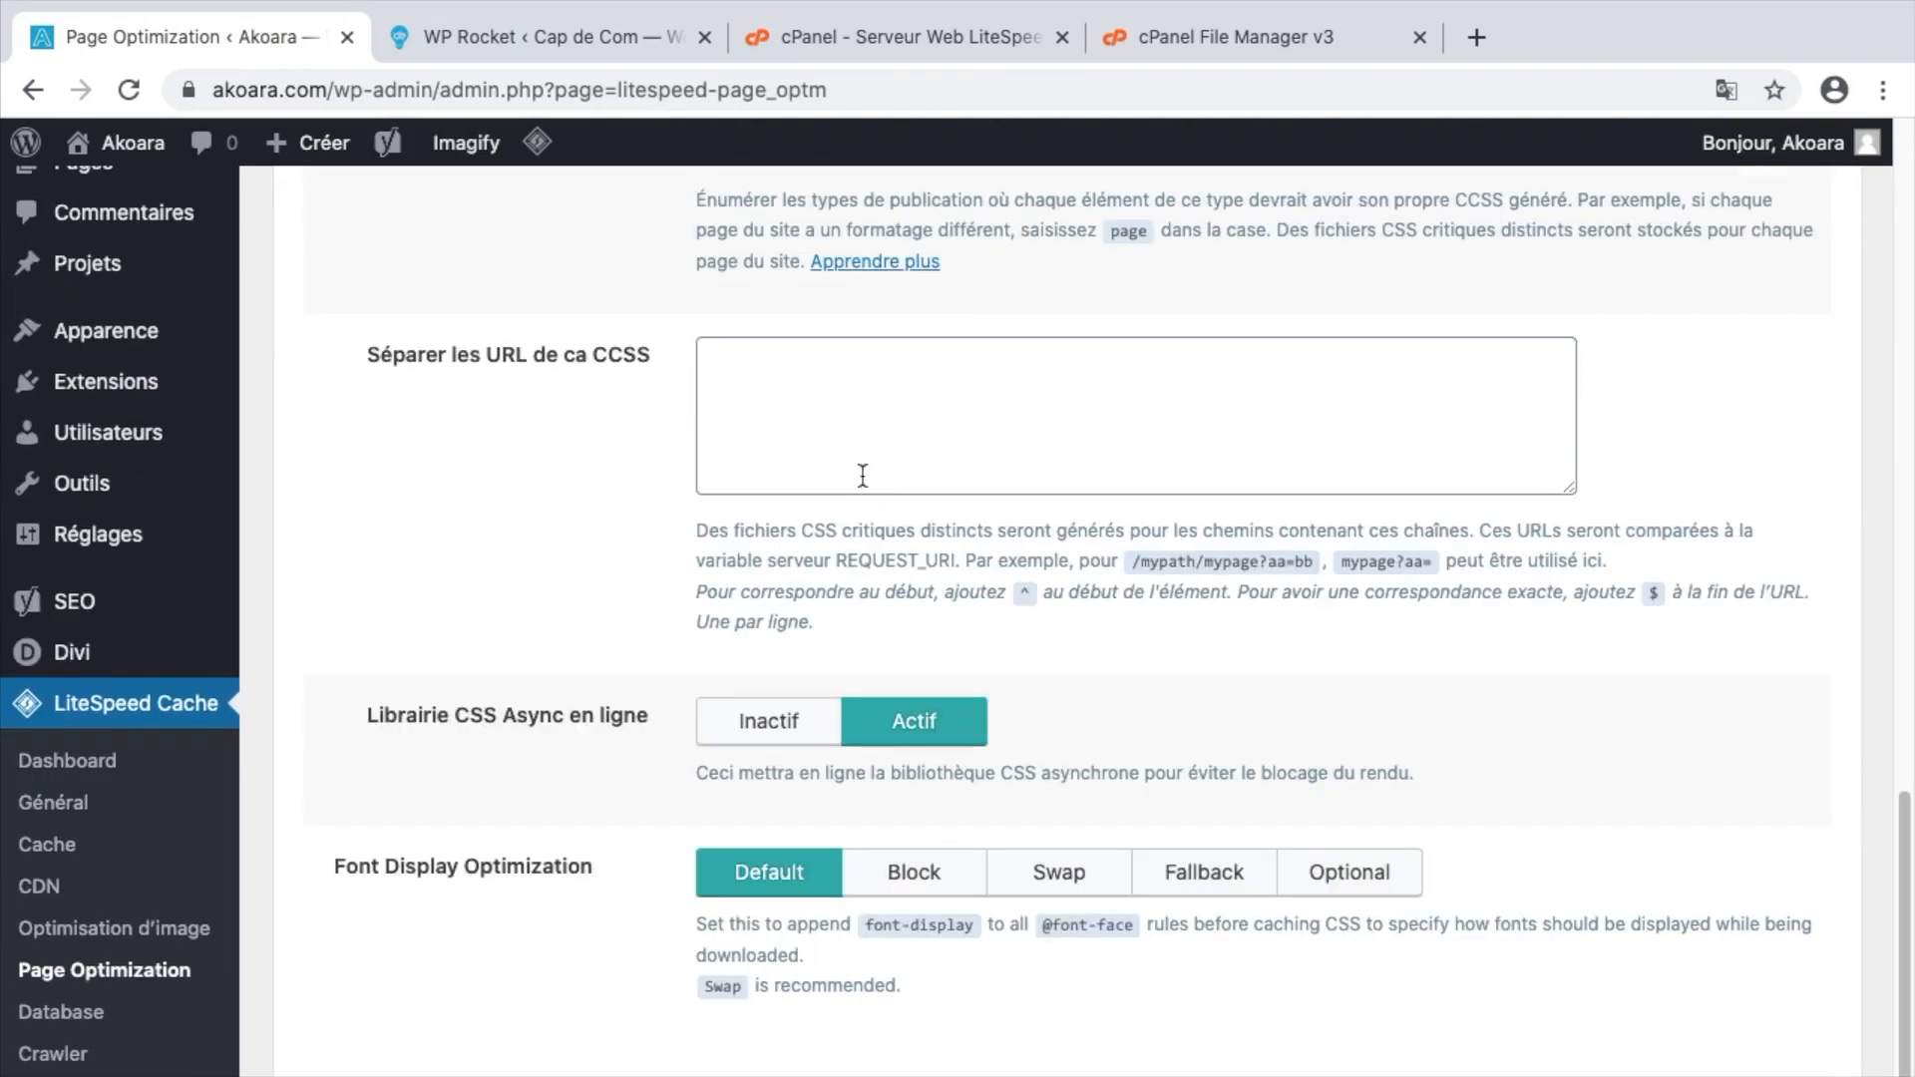
scroll(864, 499, up, 10)
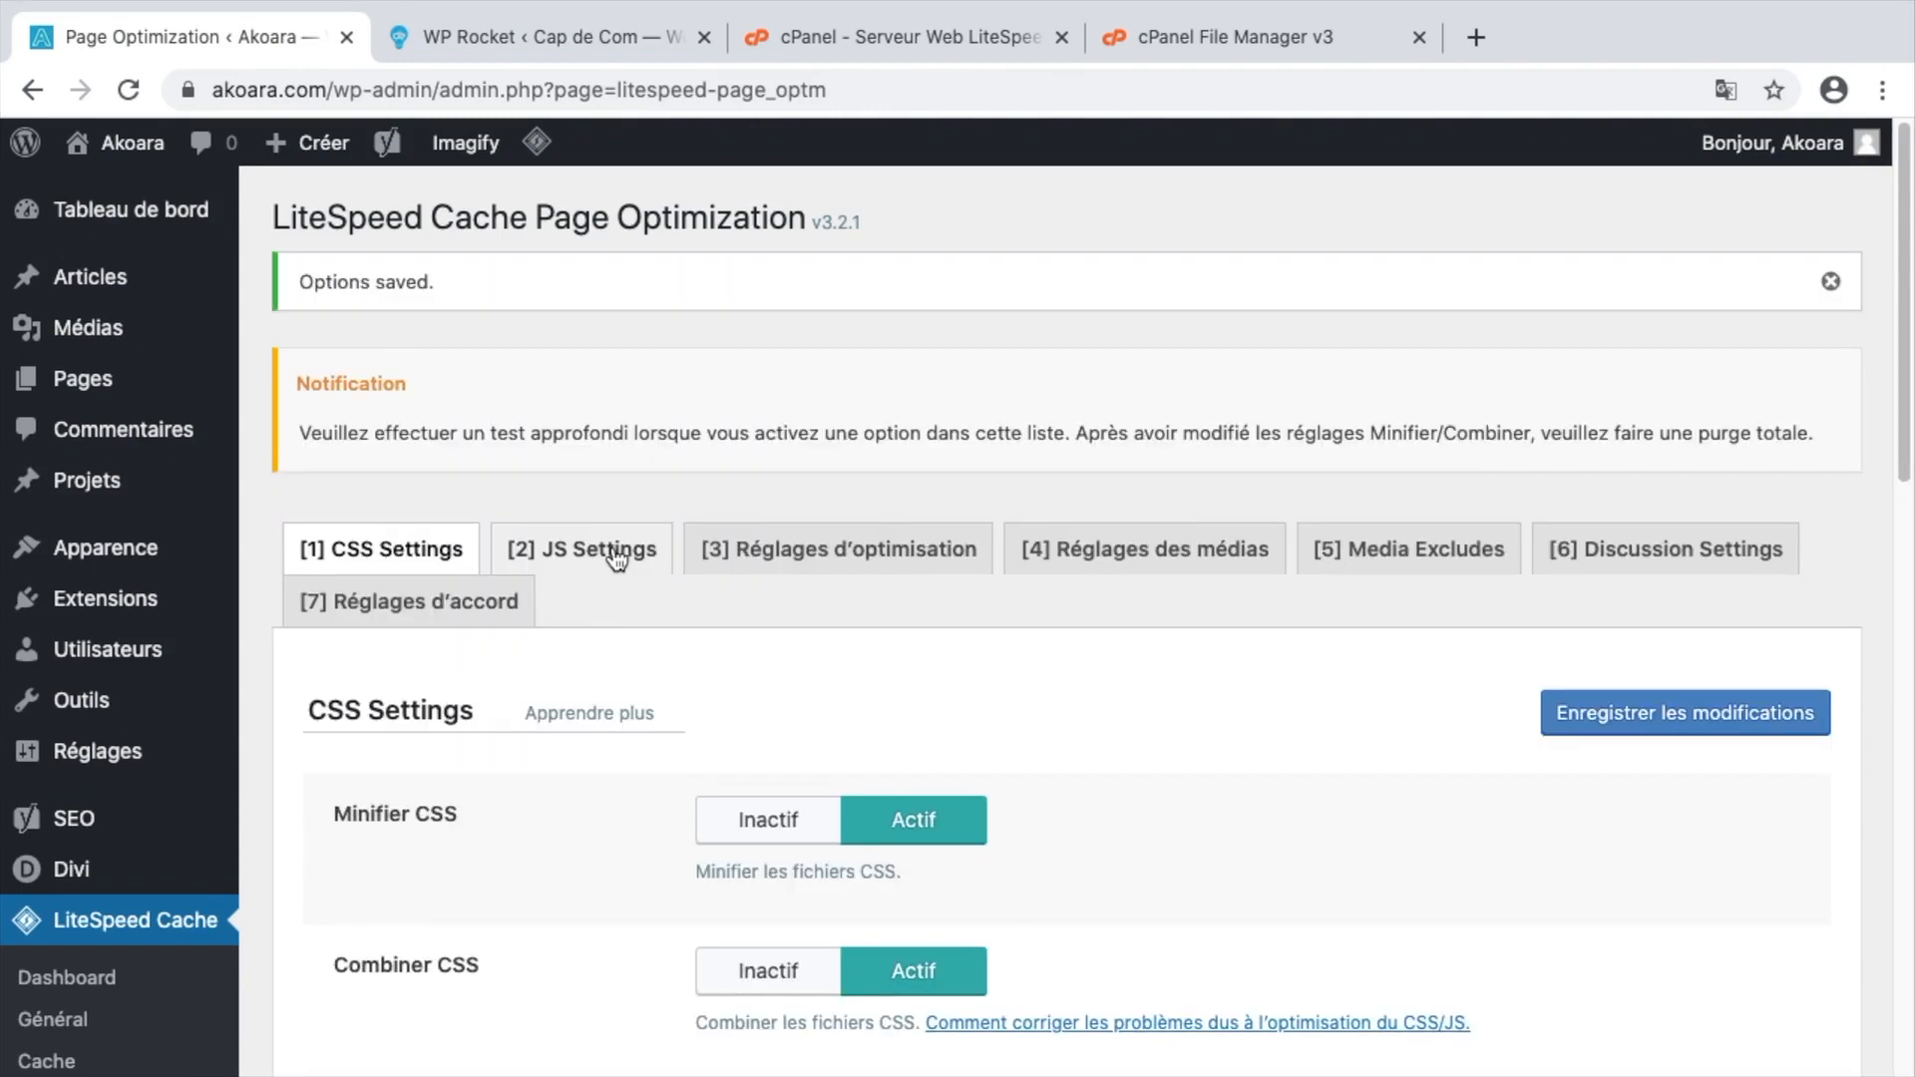
Set Minifier JS, Combiner JS and Charger le JS en diféré to Actif in the JS Settings.
click(602, 544)
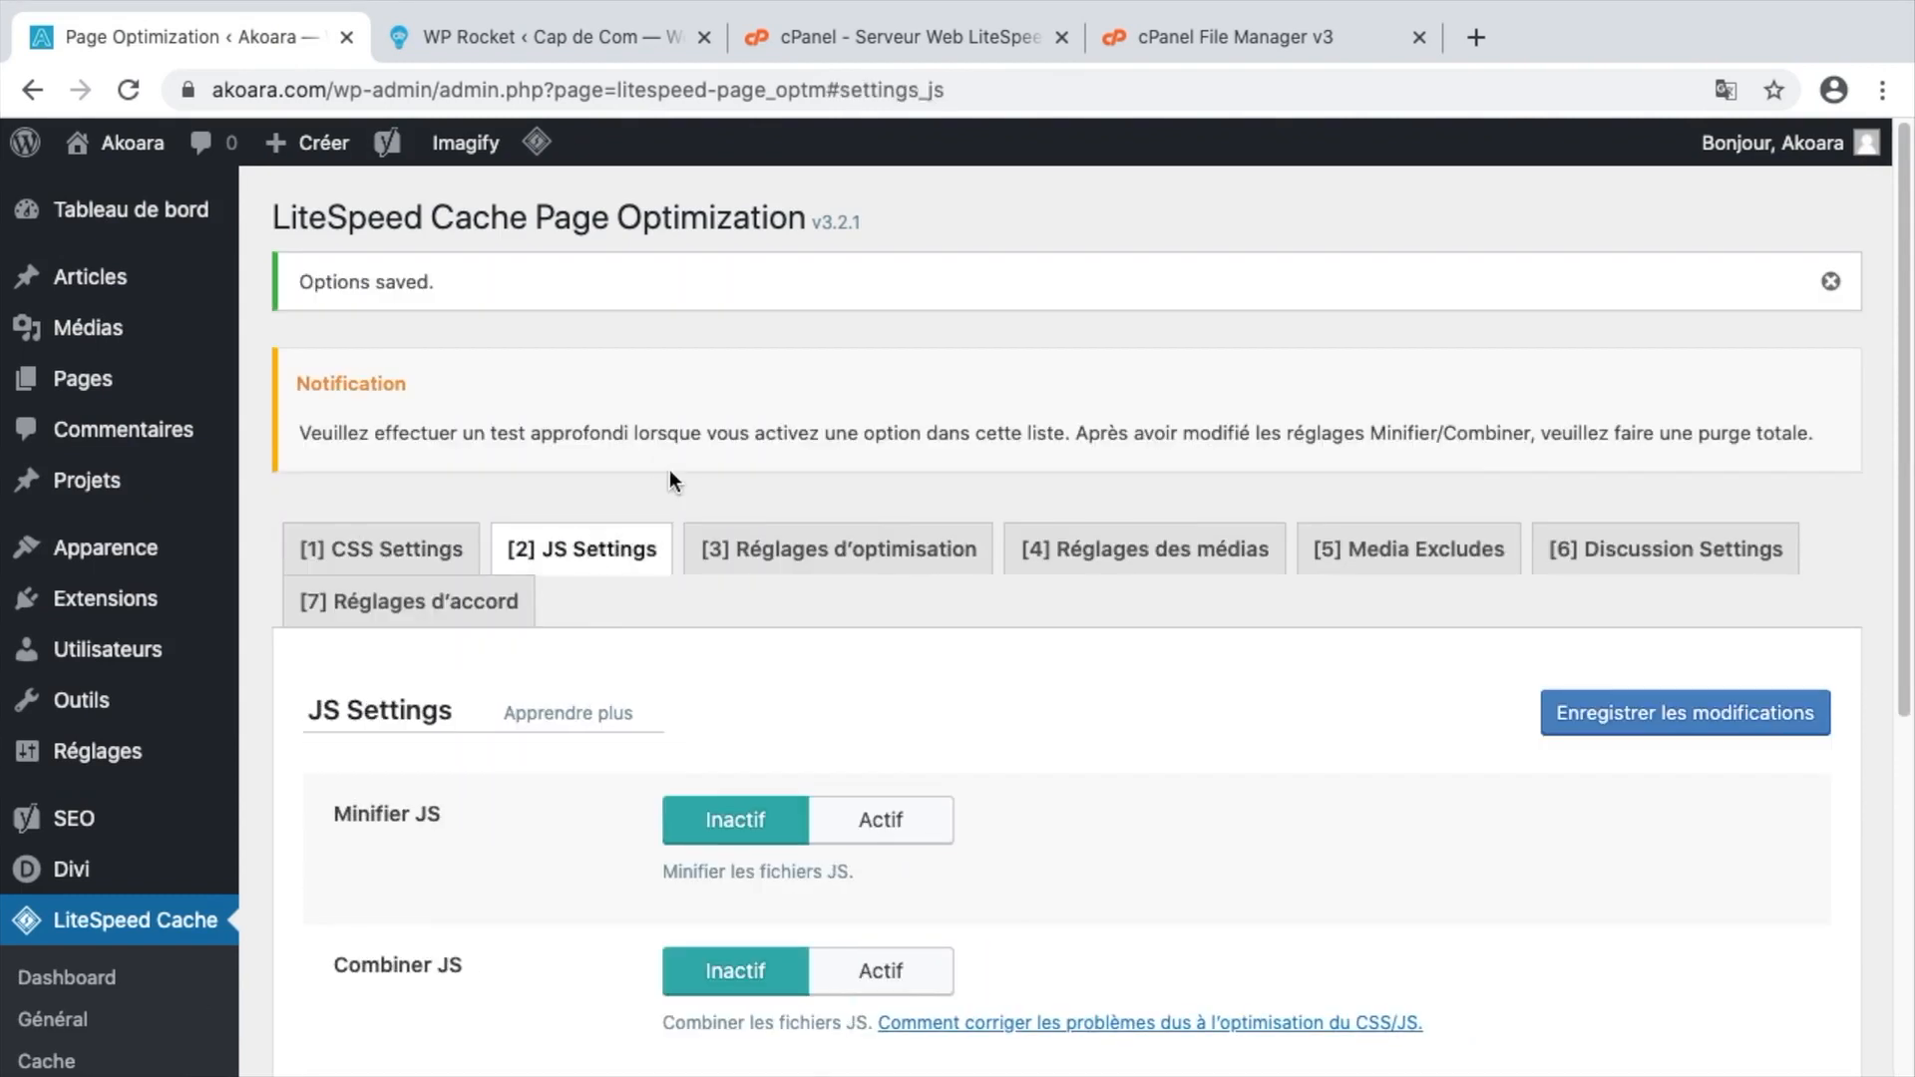
scroll(997, 528, down, 3)
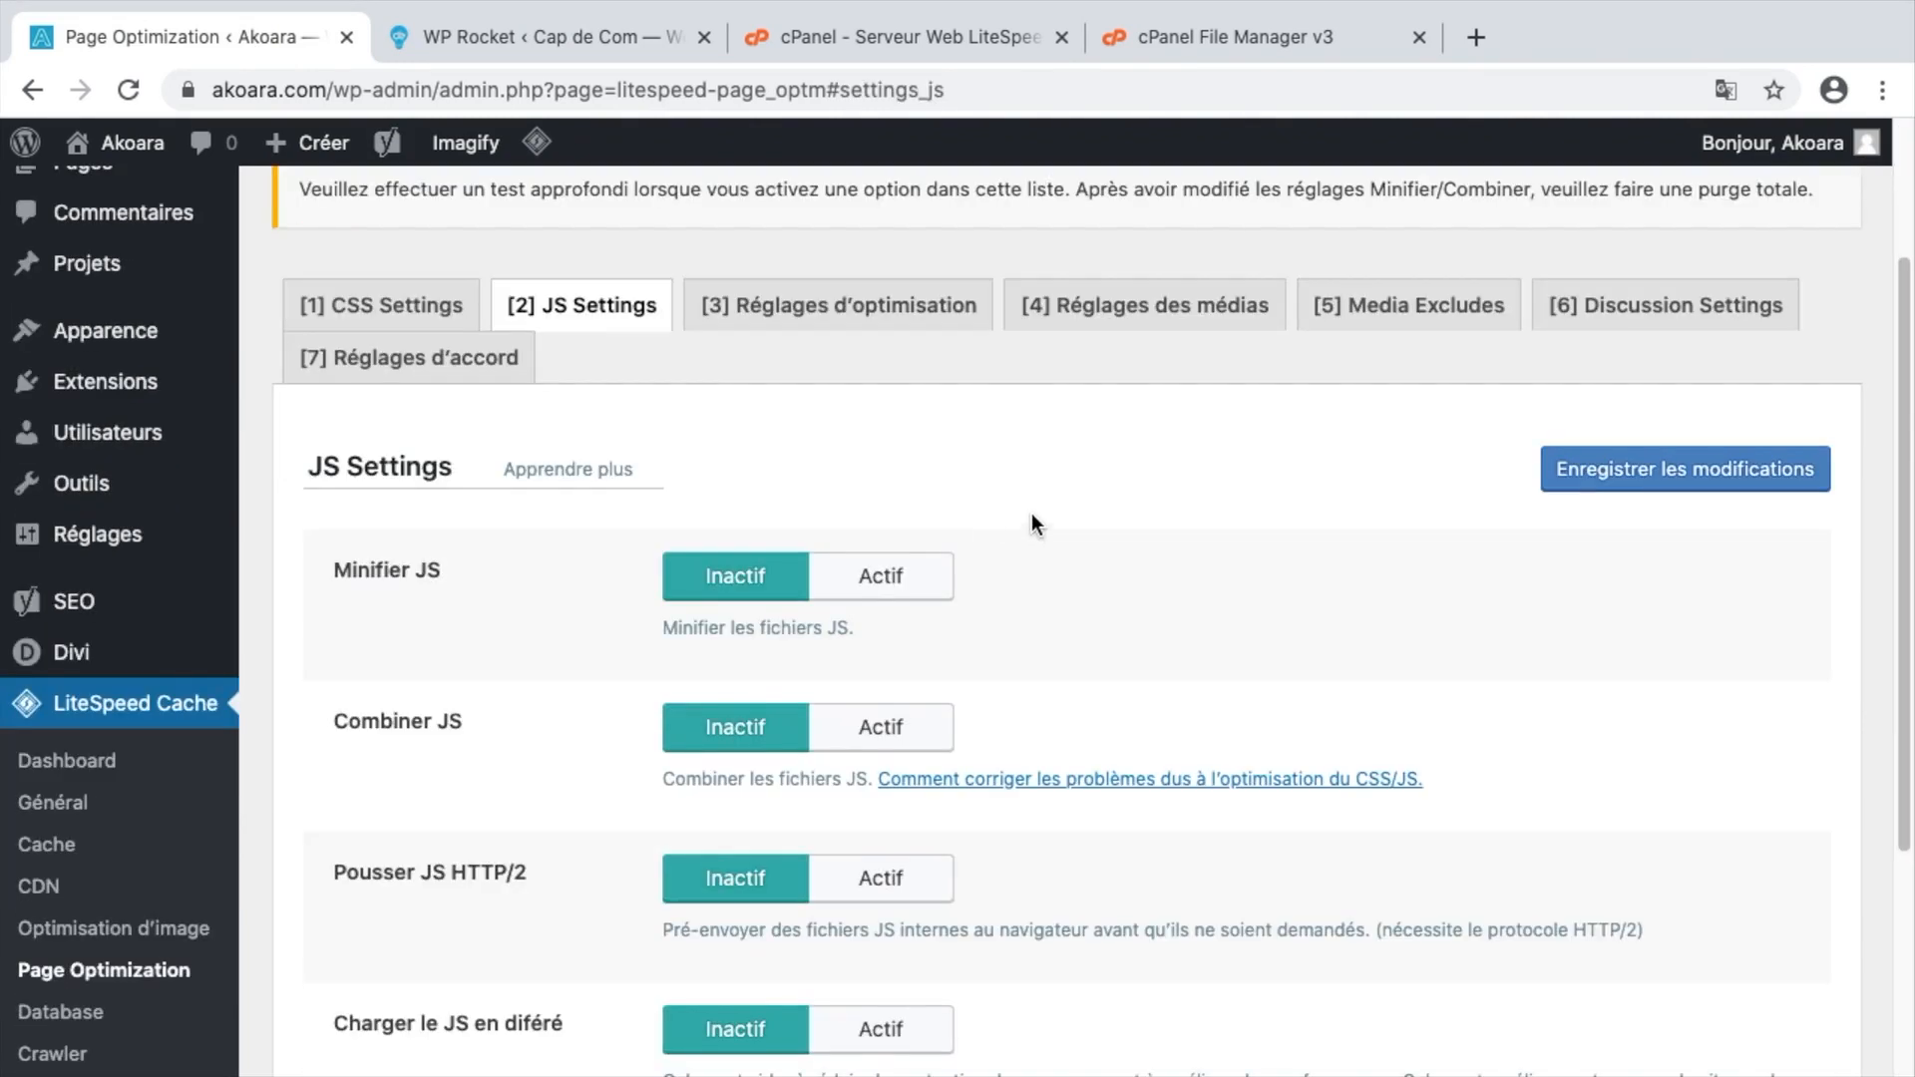
click(902, 575)
click(888, 728)
scroll(887, 738, down, 3)
click(881, 774)
scroll(888, 678, down, 3)
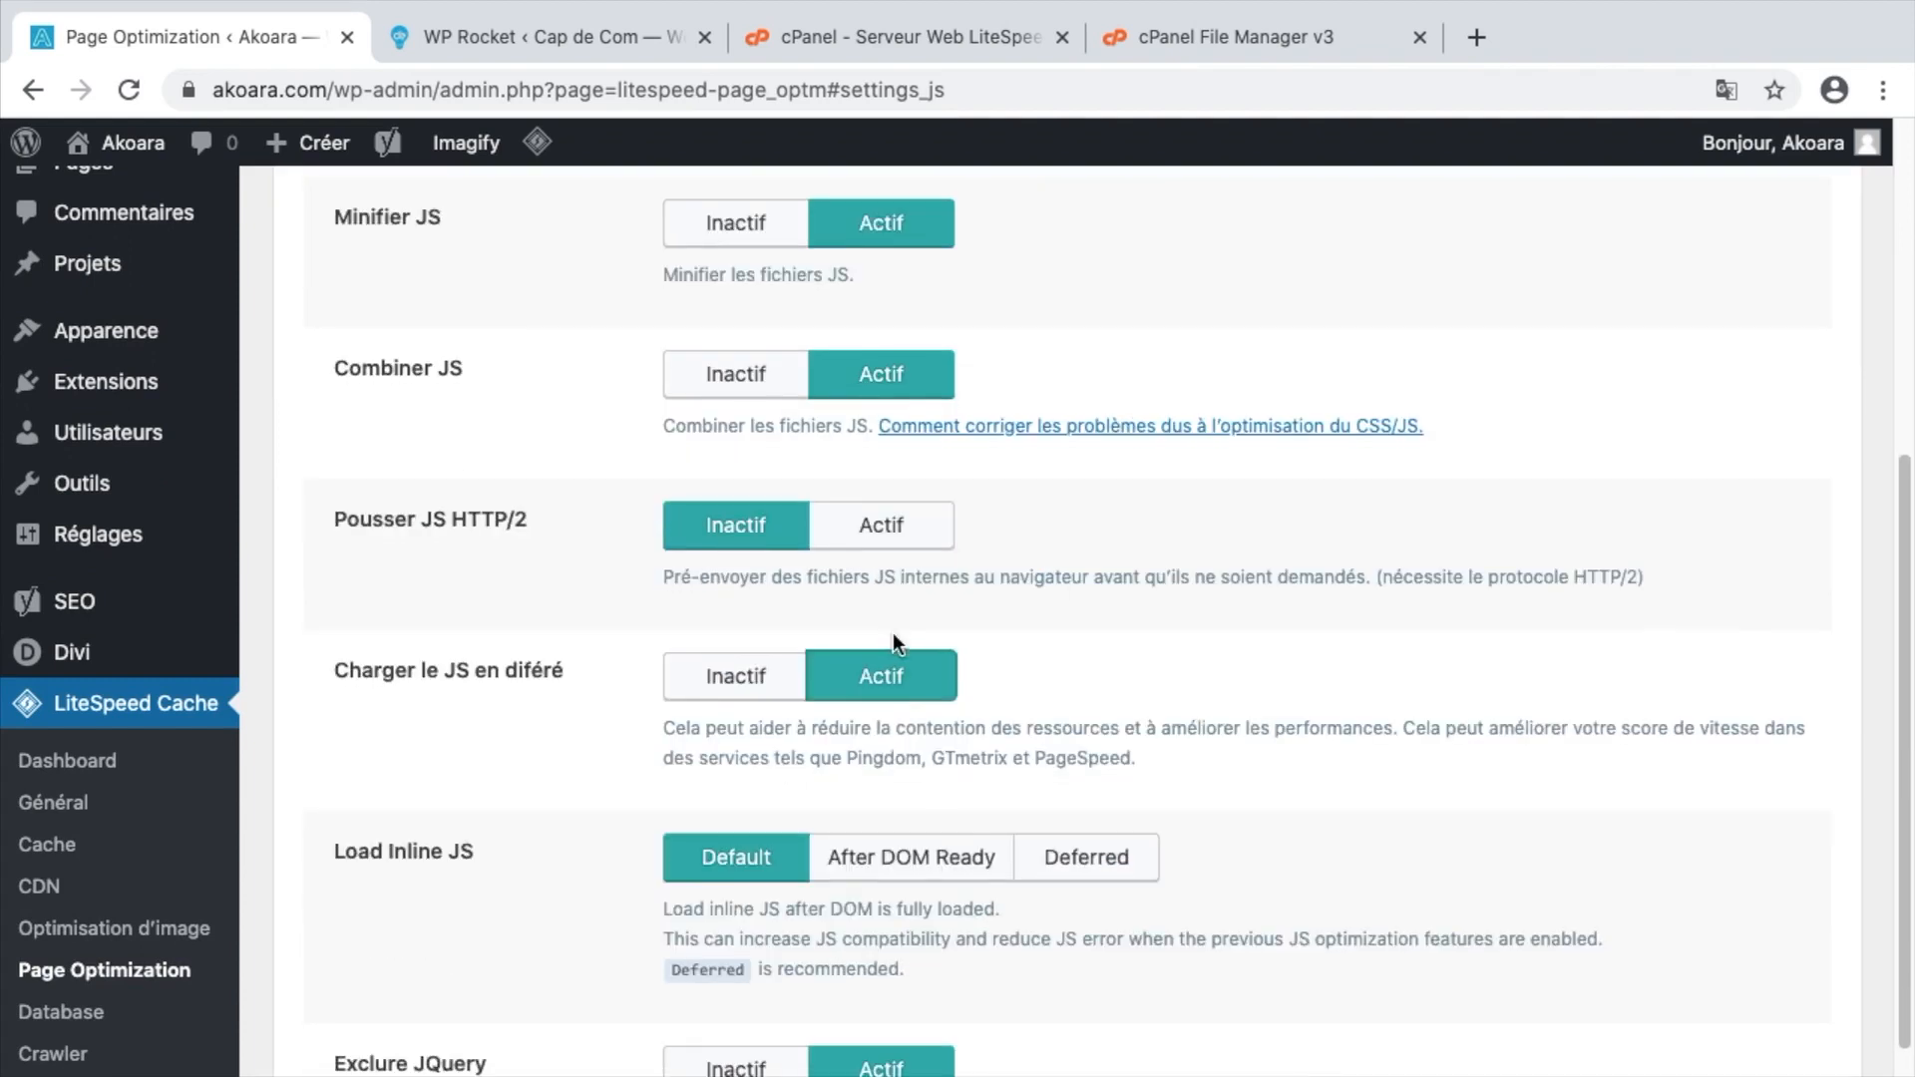
Set Pousser JS HTTP/2 to Actif and save the JS Settings.
scroll(900, 663, up, 4)
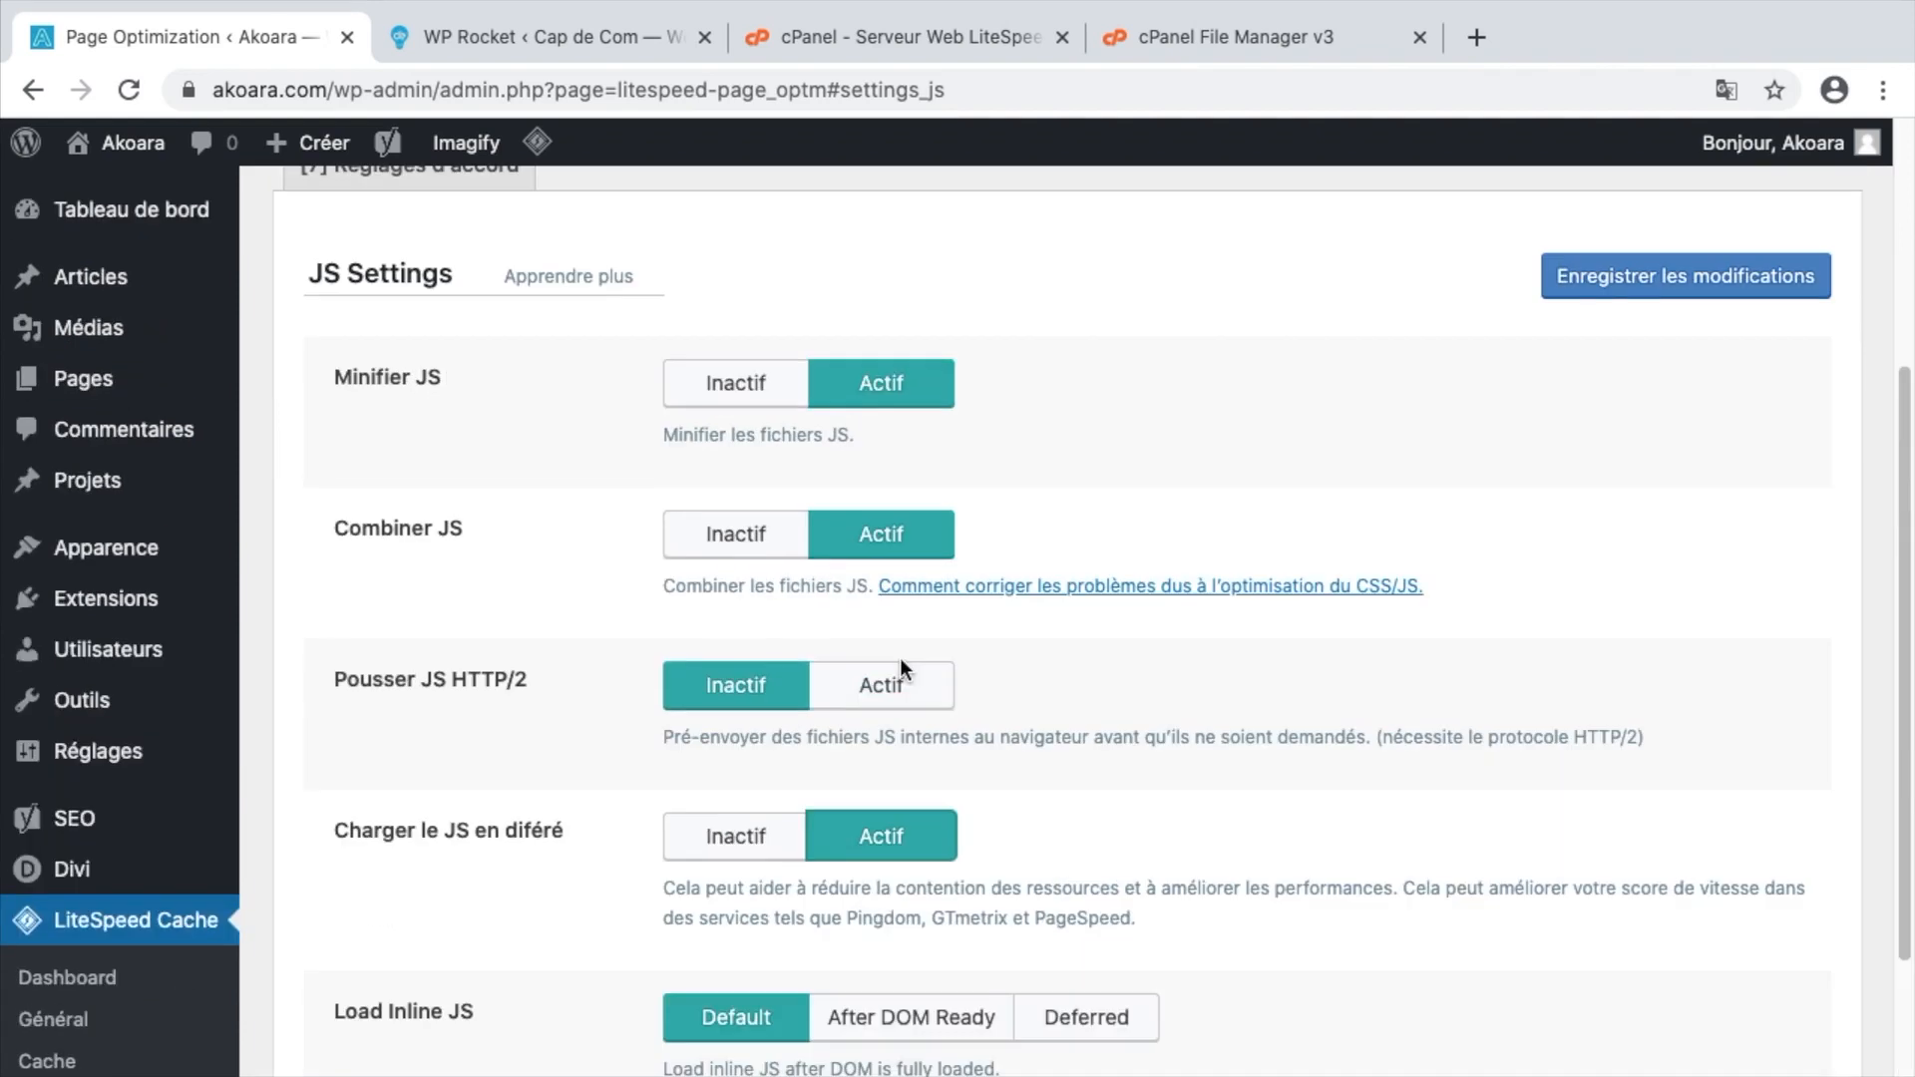
click(900, 659)
scroll(896, 619, down, 1)
scroll(609, 624, down, 3)
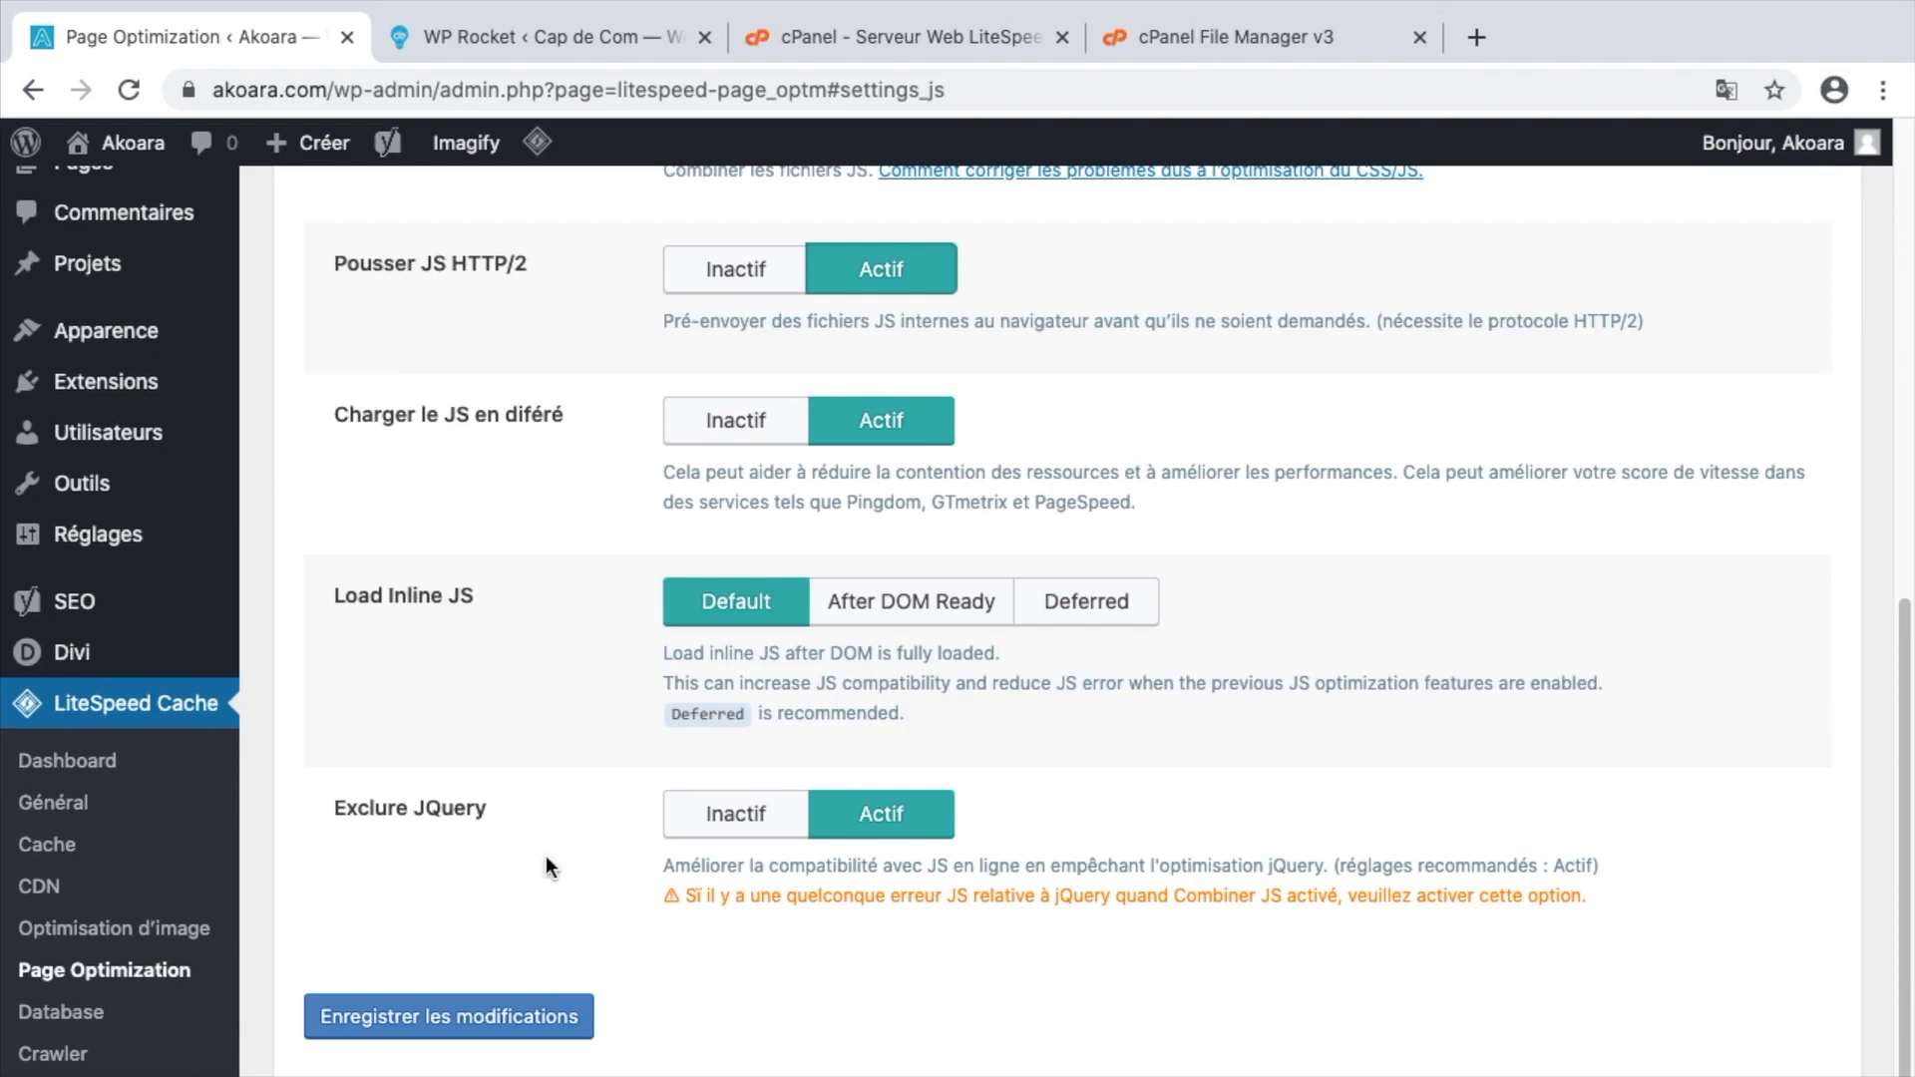
click(549, 1018)
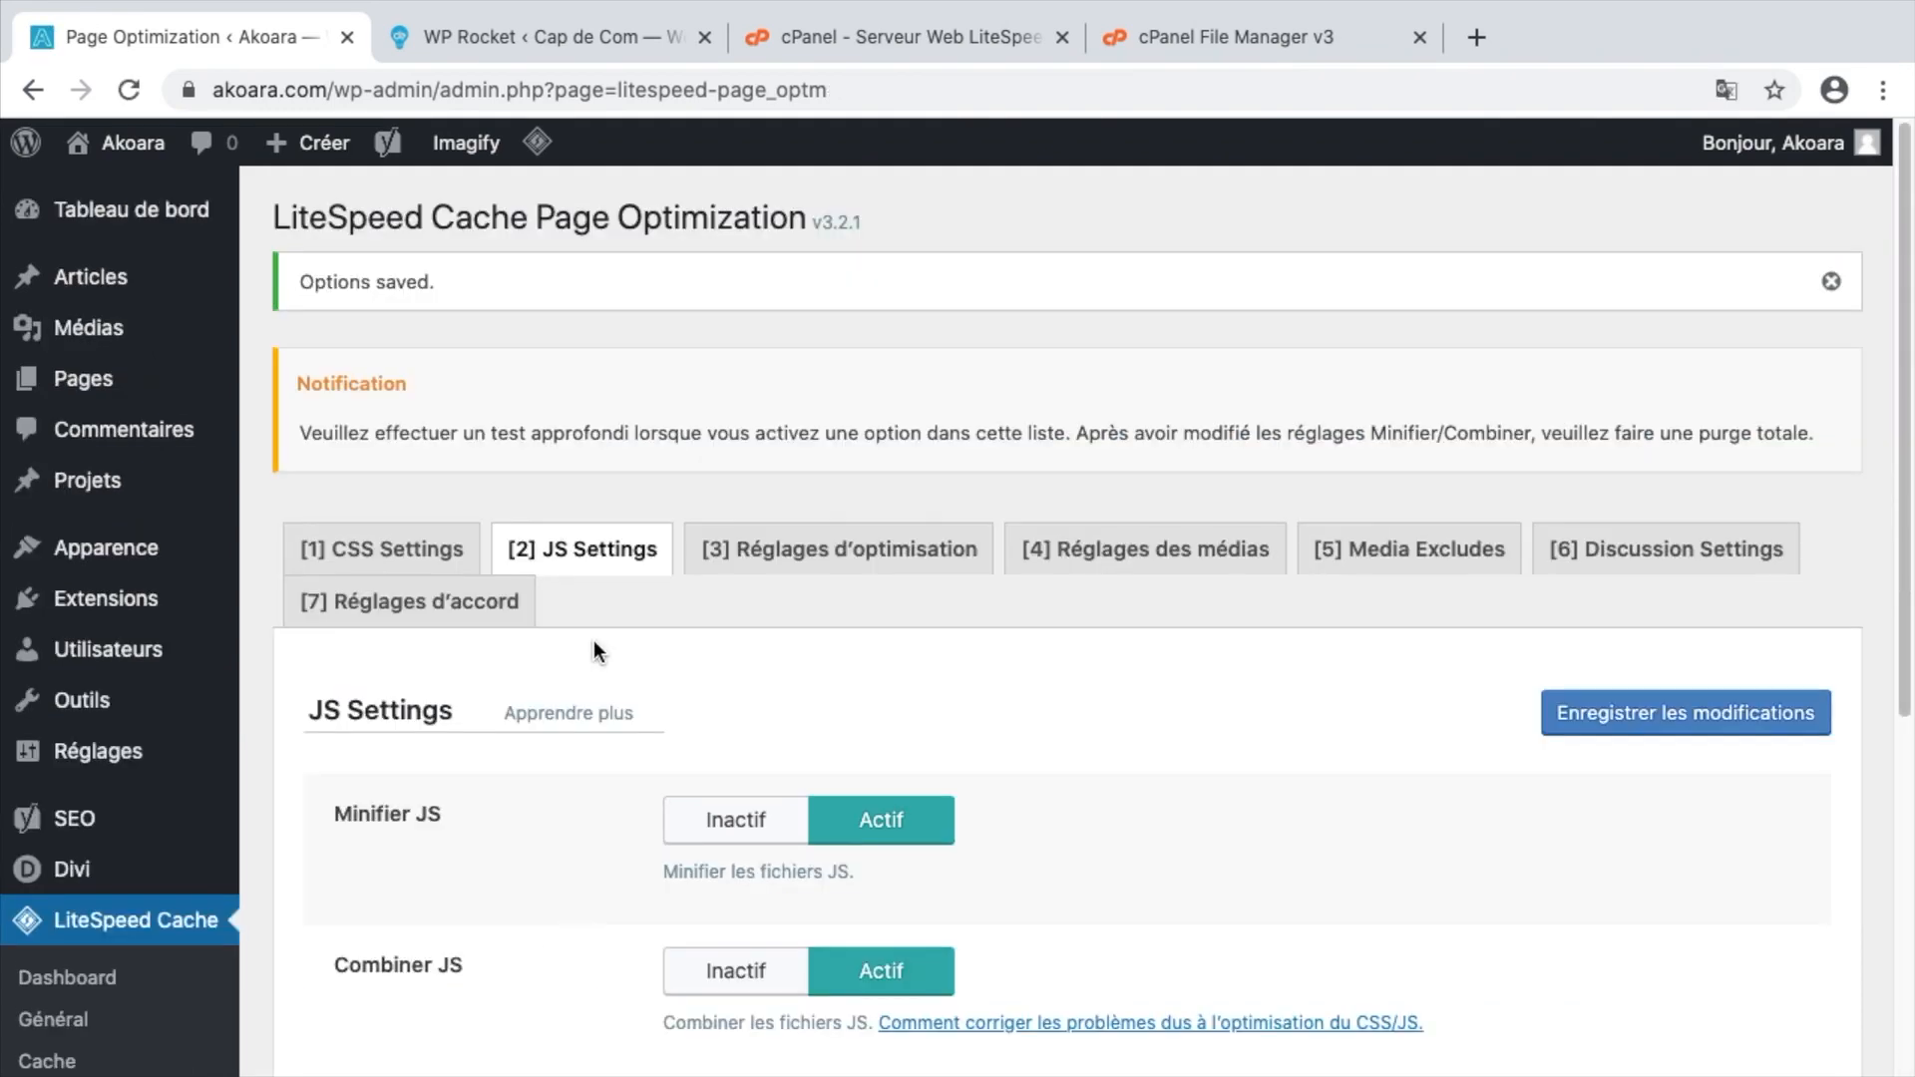
Activate Minifier le HTML and the inline CSS and JS minification in Réglages d'optimisation, and save the changes.
click(820, 559)
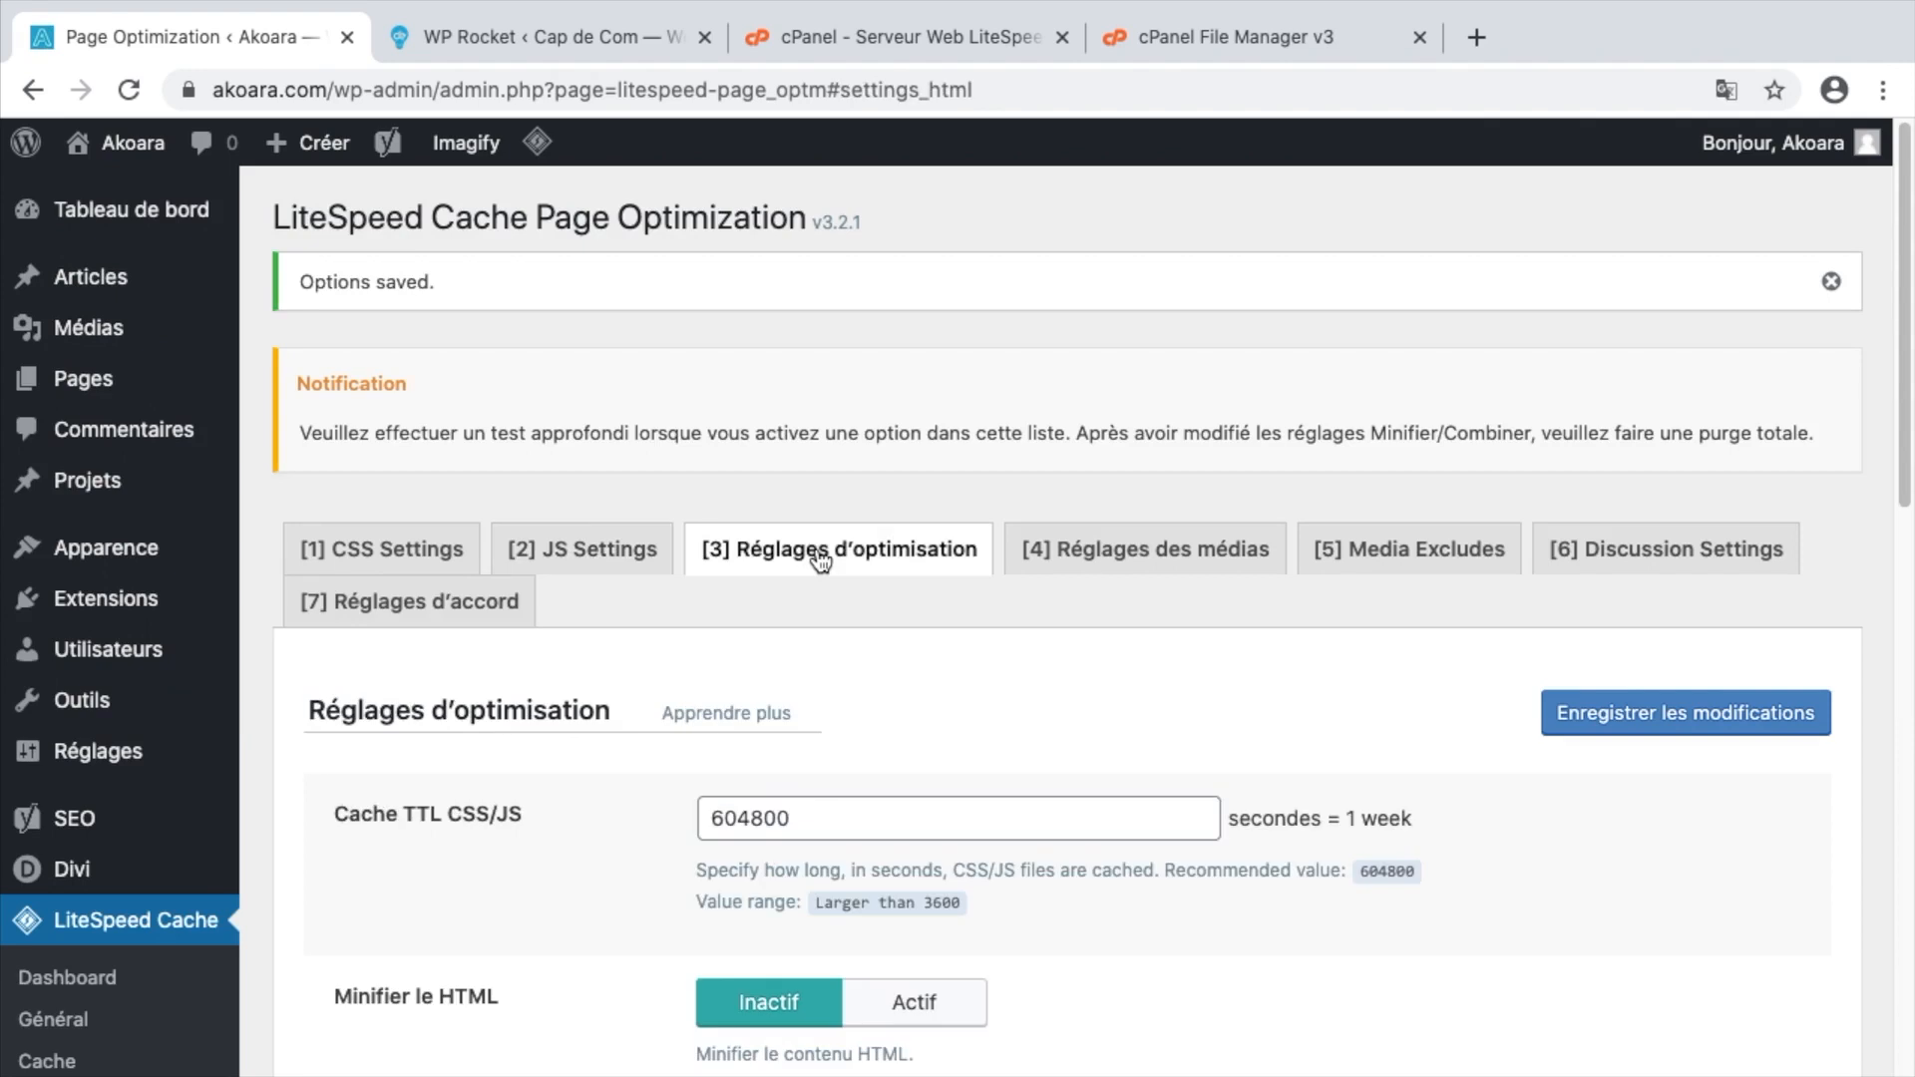
scroll(820, 558, down, 5)
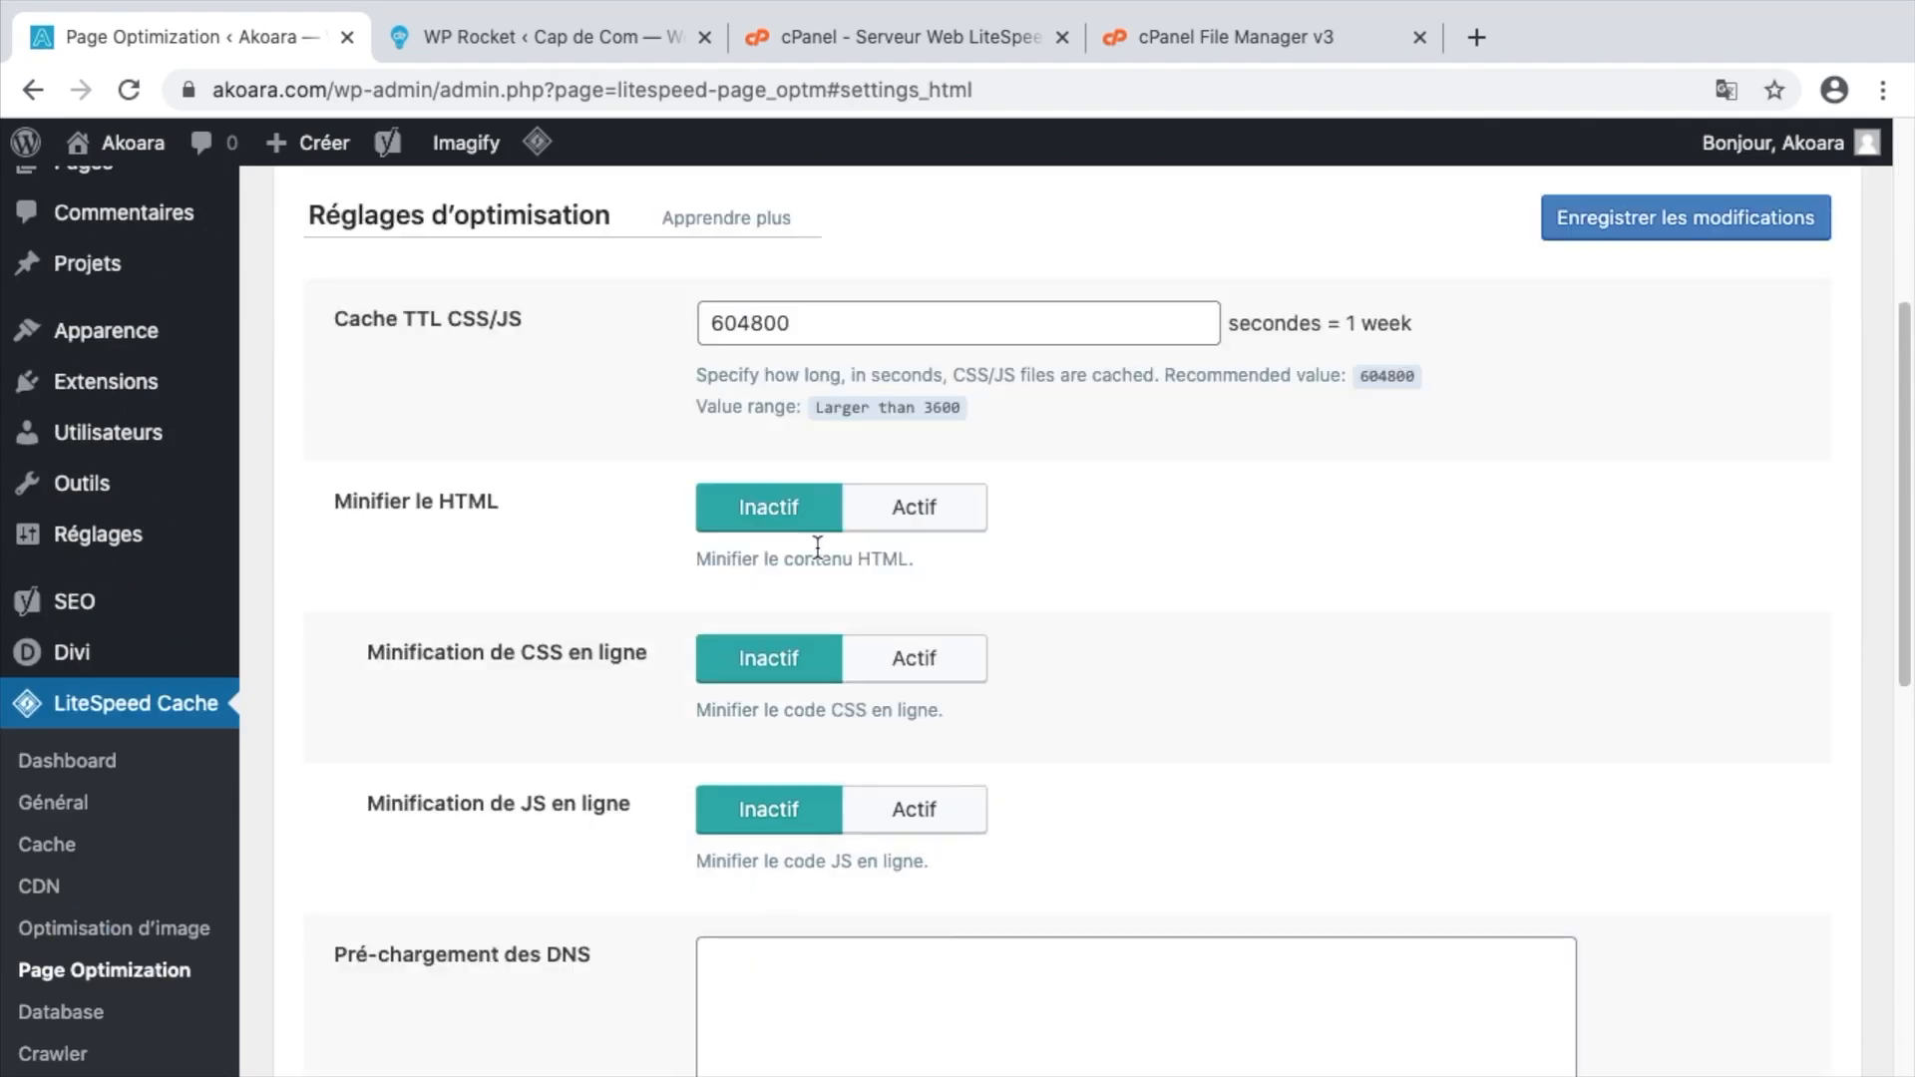
click(926, 516)
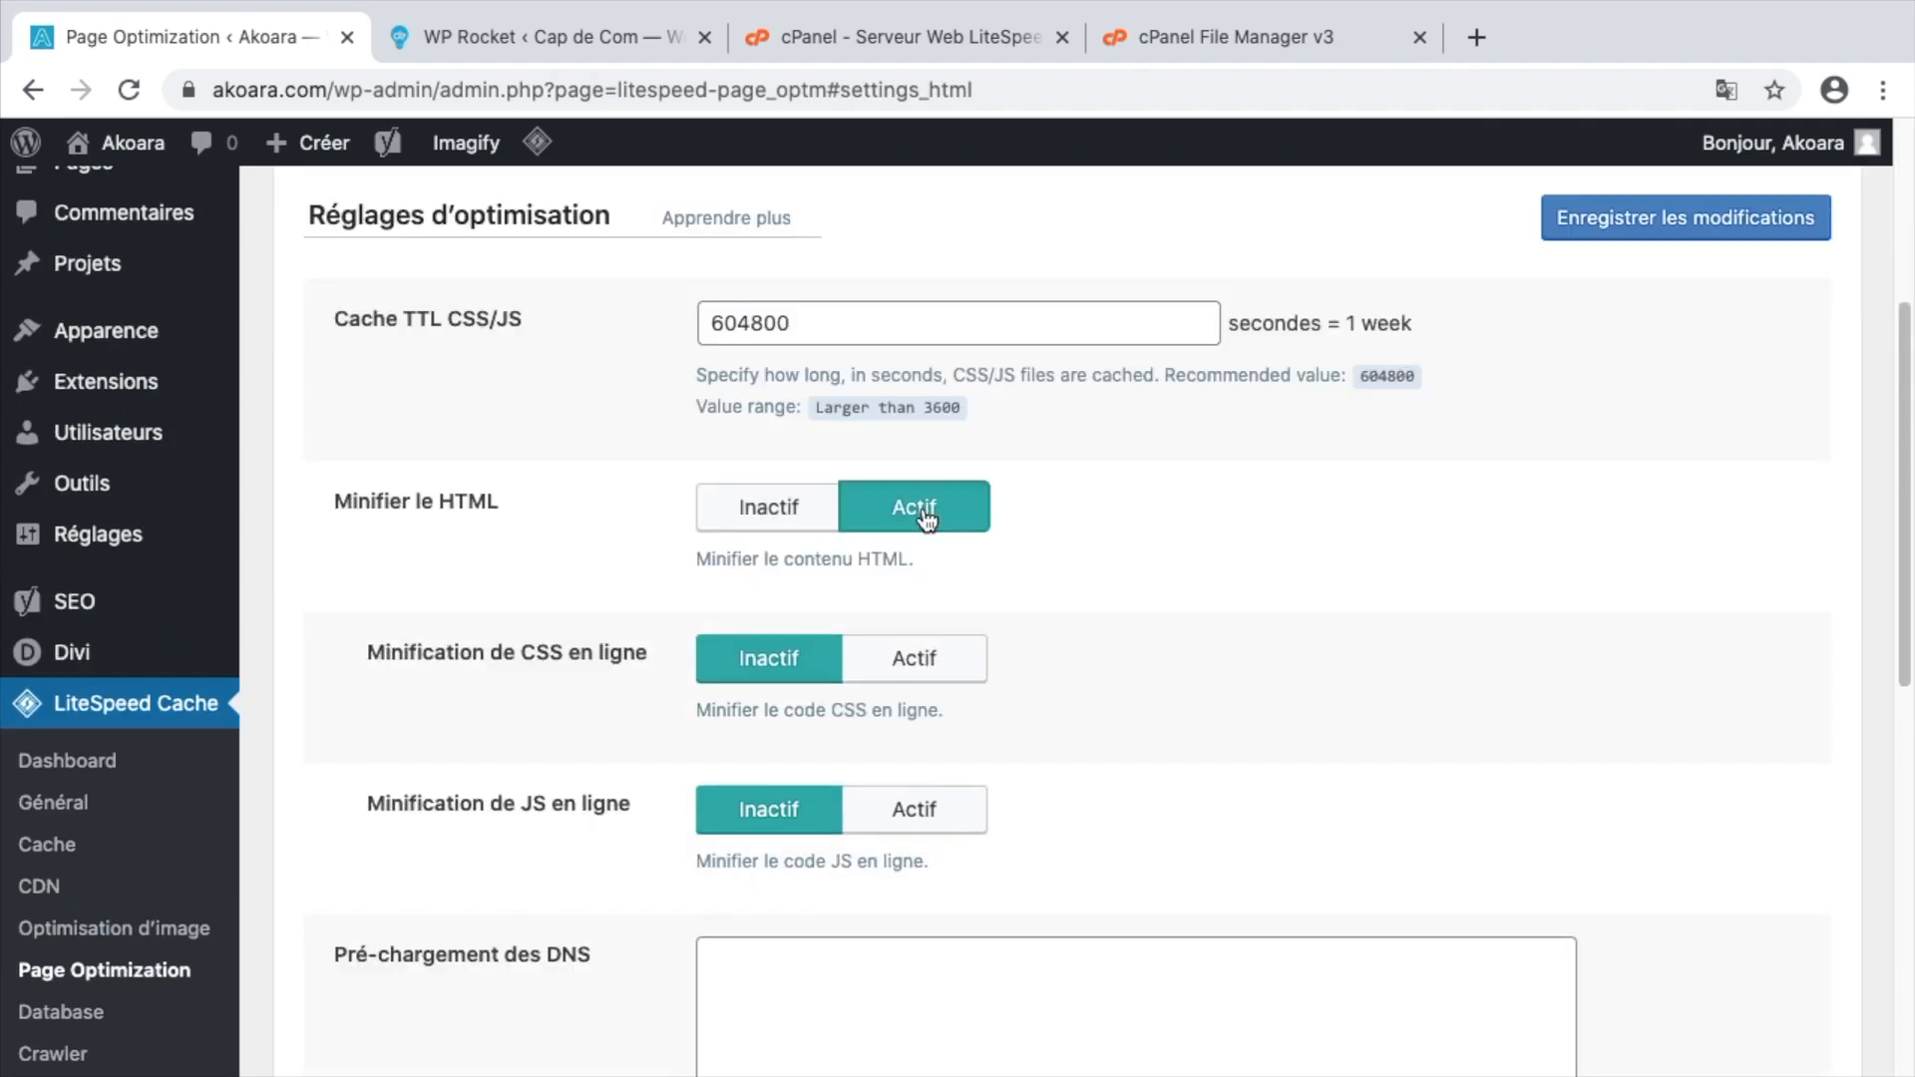
click(914, 658)
click(914, 809)
scroll(698, 818, down, 15)
click(448, 1014)
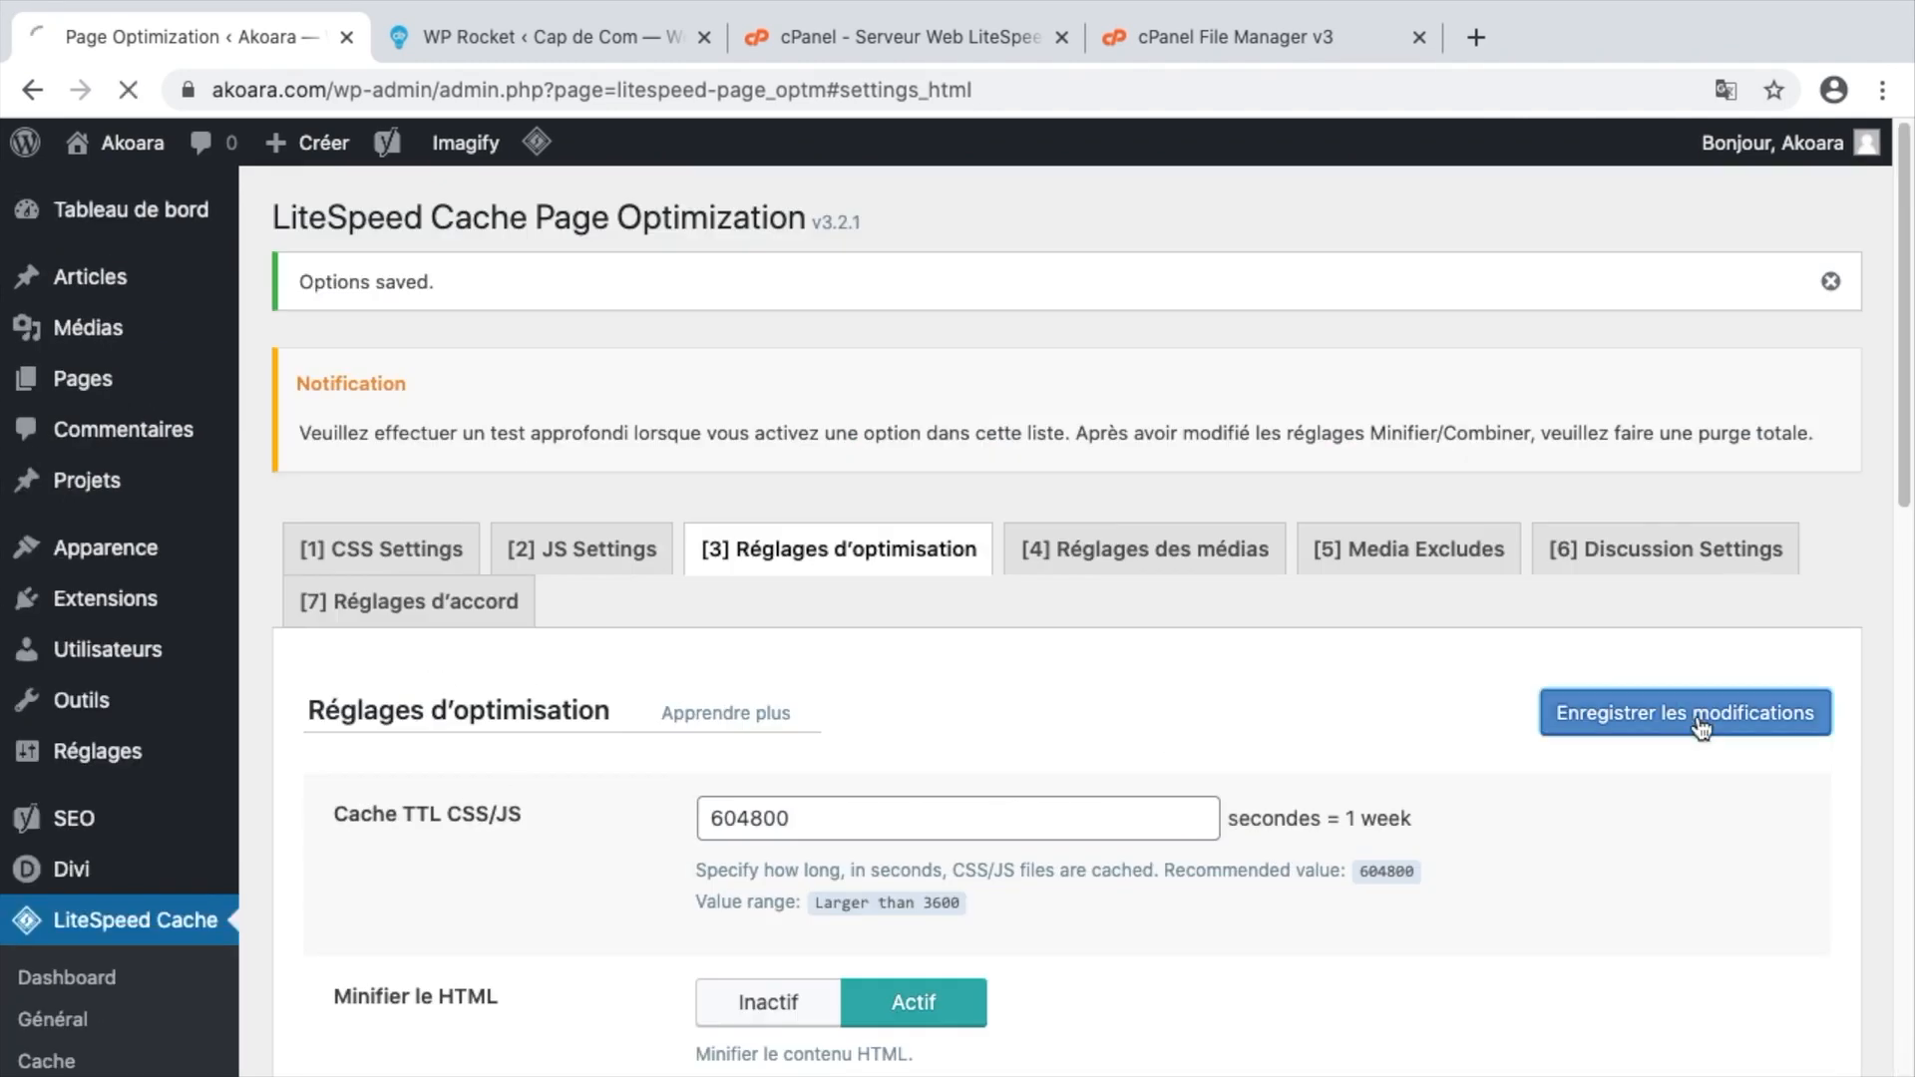
Compare the image lazy-loading option in LiteSpeed's Réglages des médias with the LazyLoad options in WP Rocket's Média settings.
click(1186, 550)
scroll(1196, 552, down, 1)
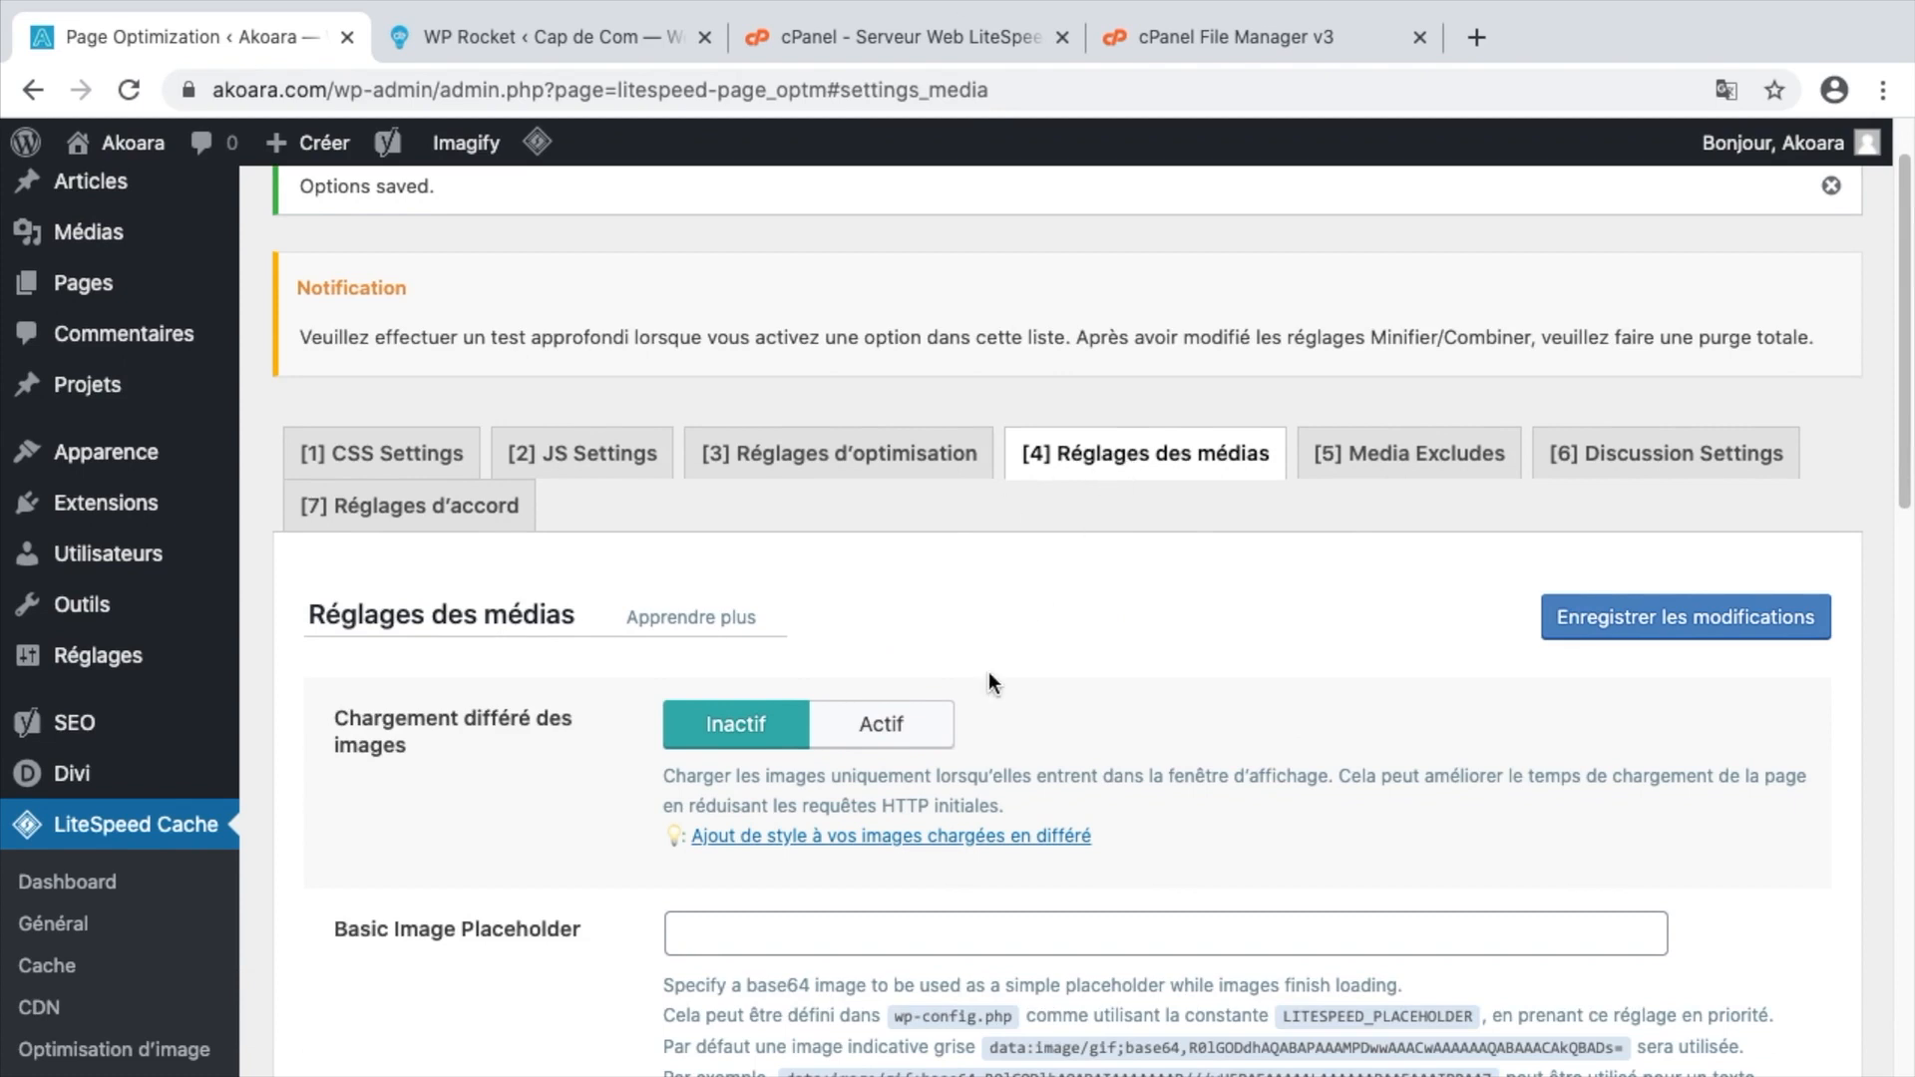
scroll(991, 662, down, 2)
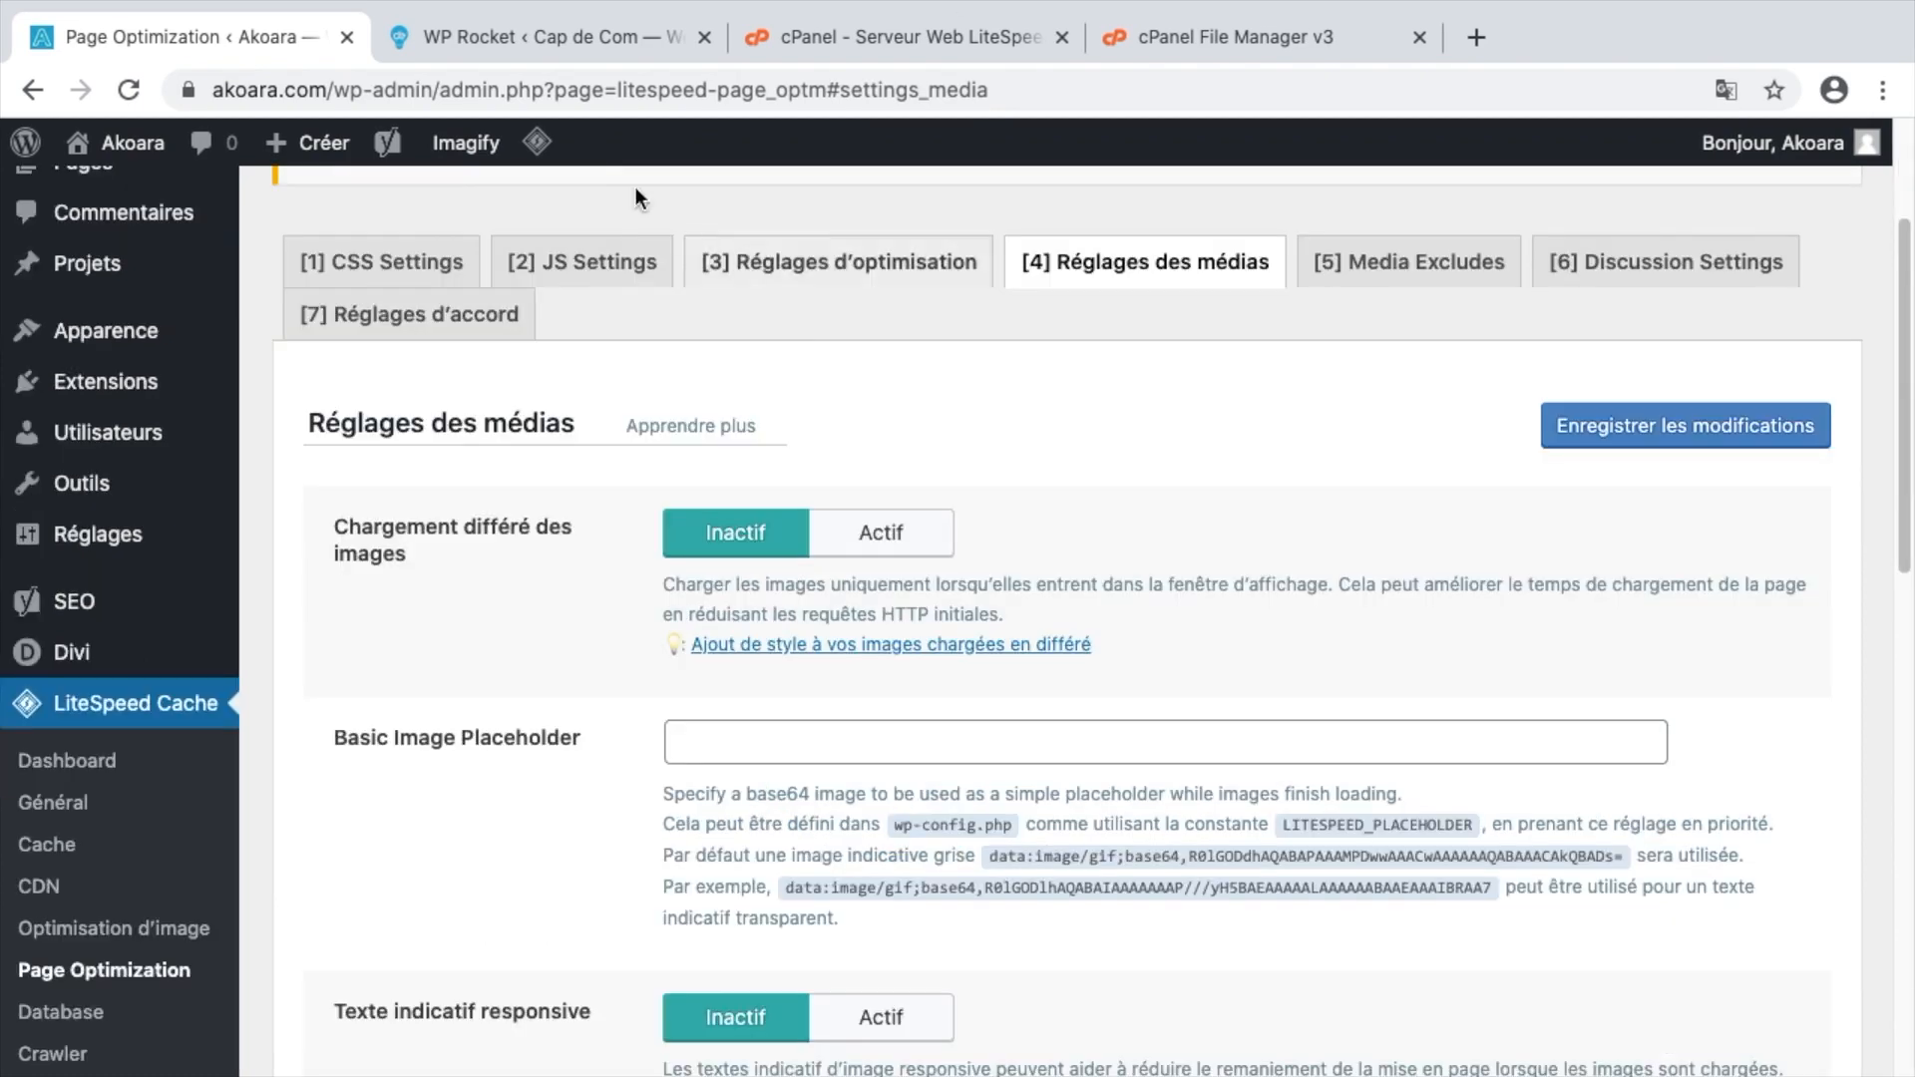
click(507, 40)
scroll(878, 510, up, 5)
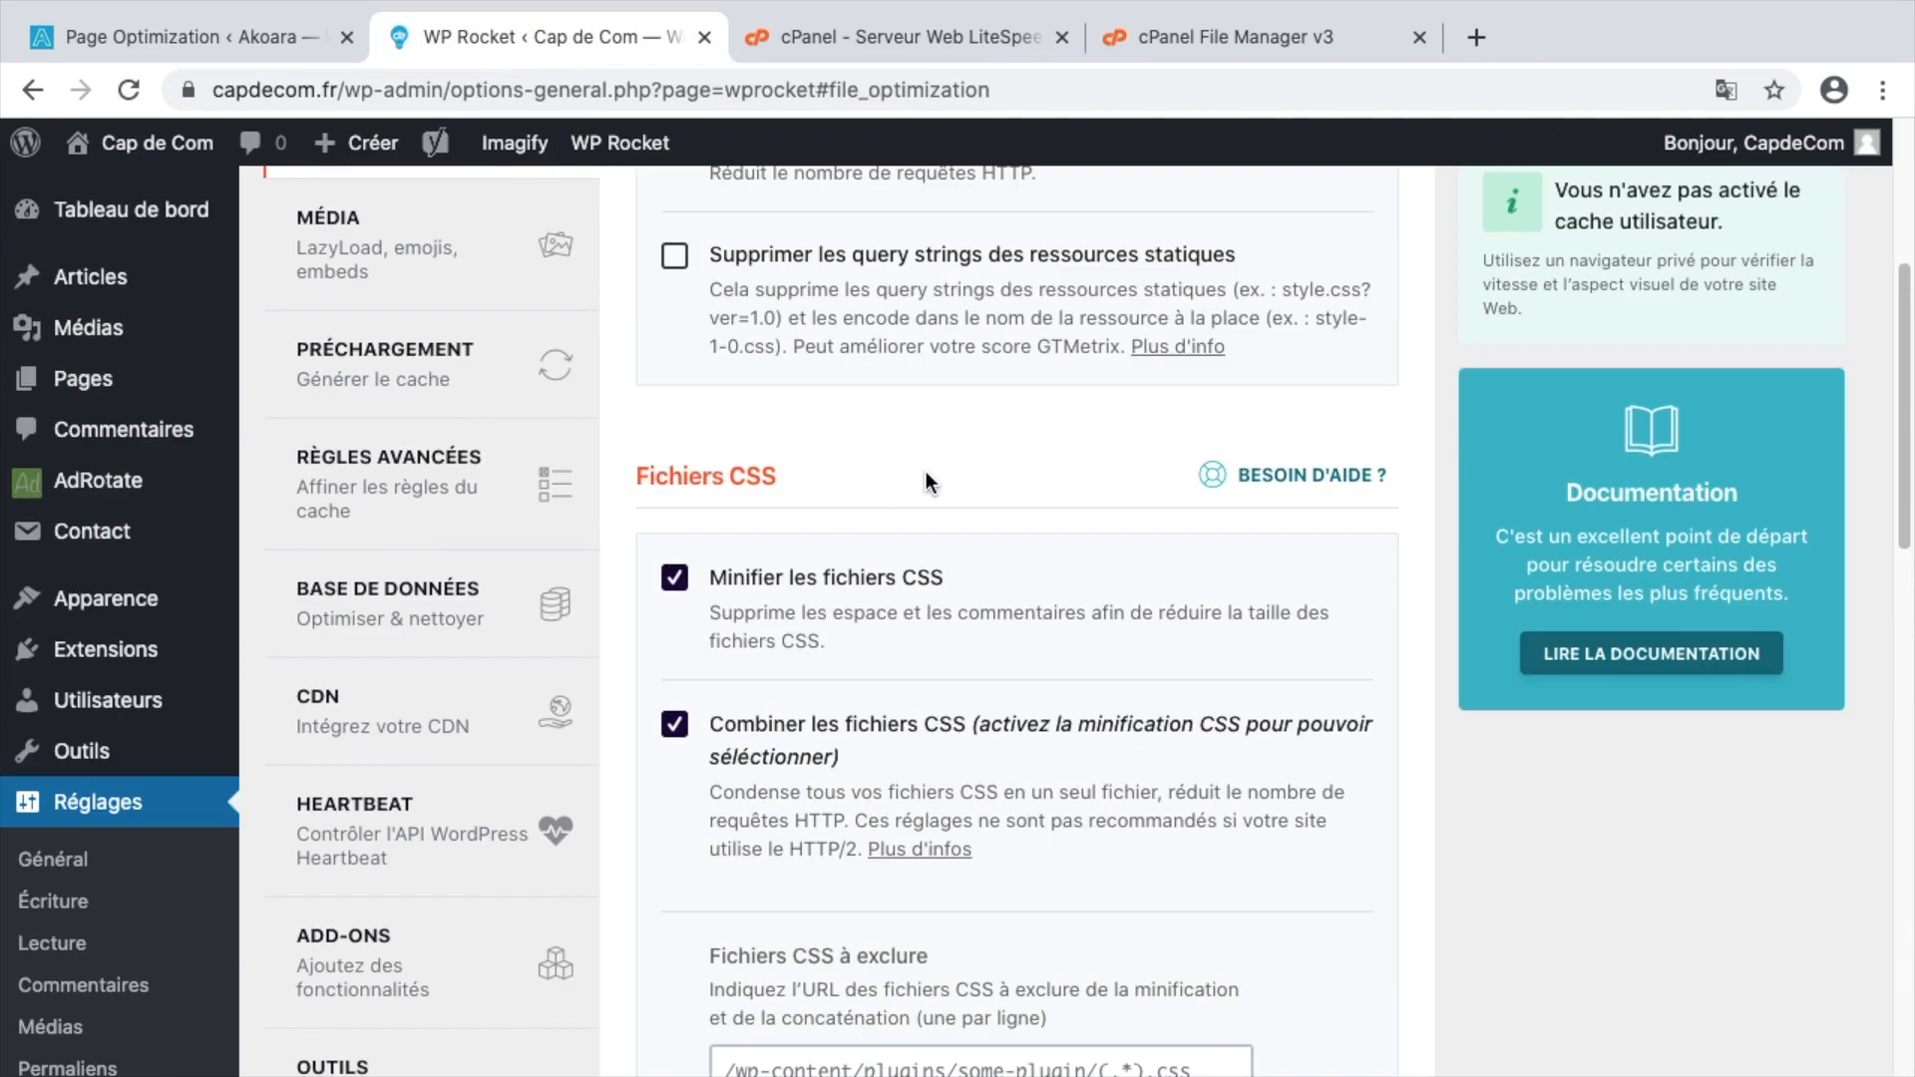
scroll(357, 279, up, 1)
click(351, 267)
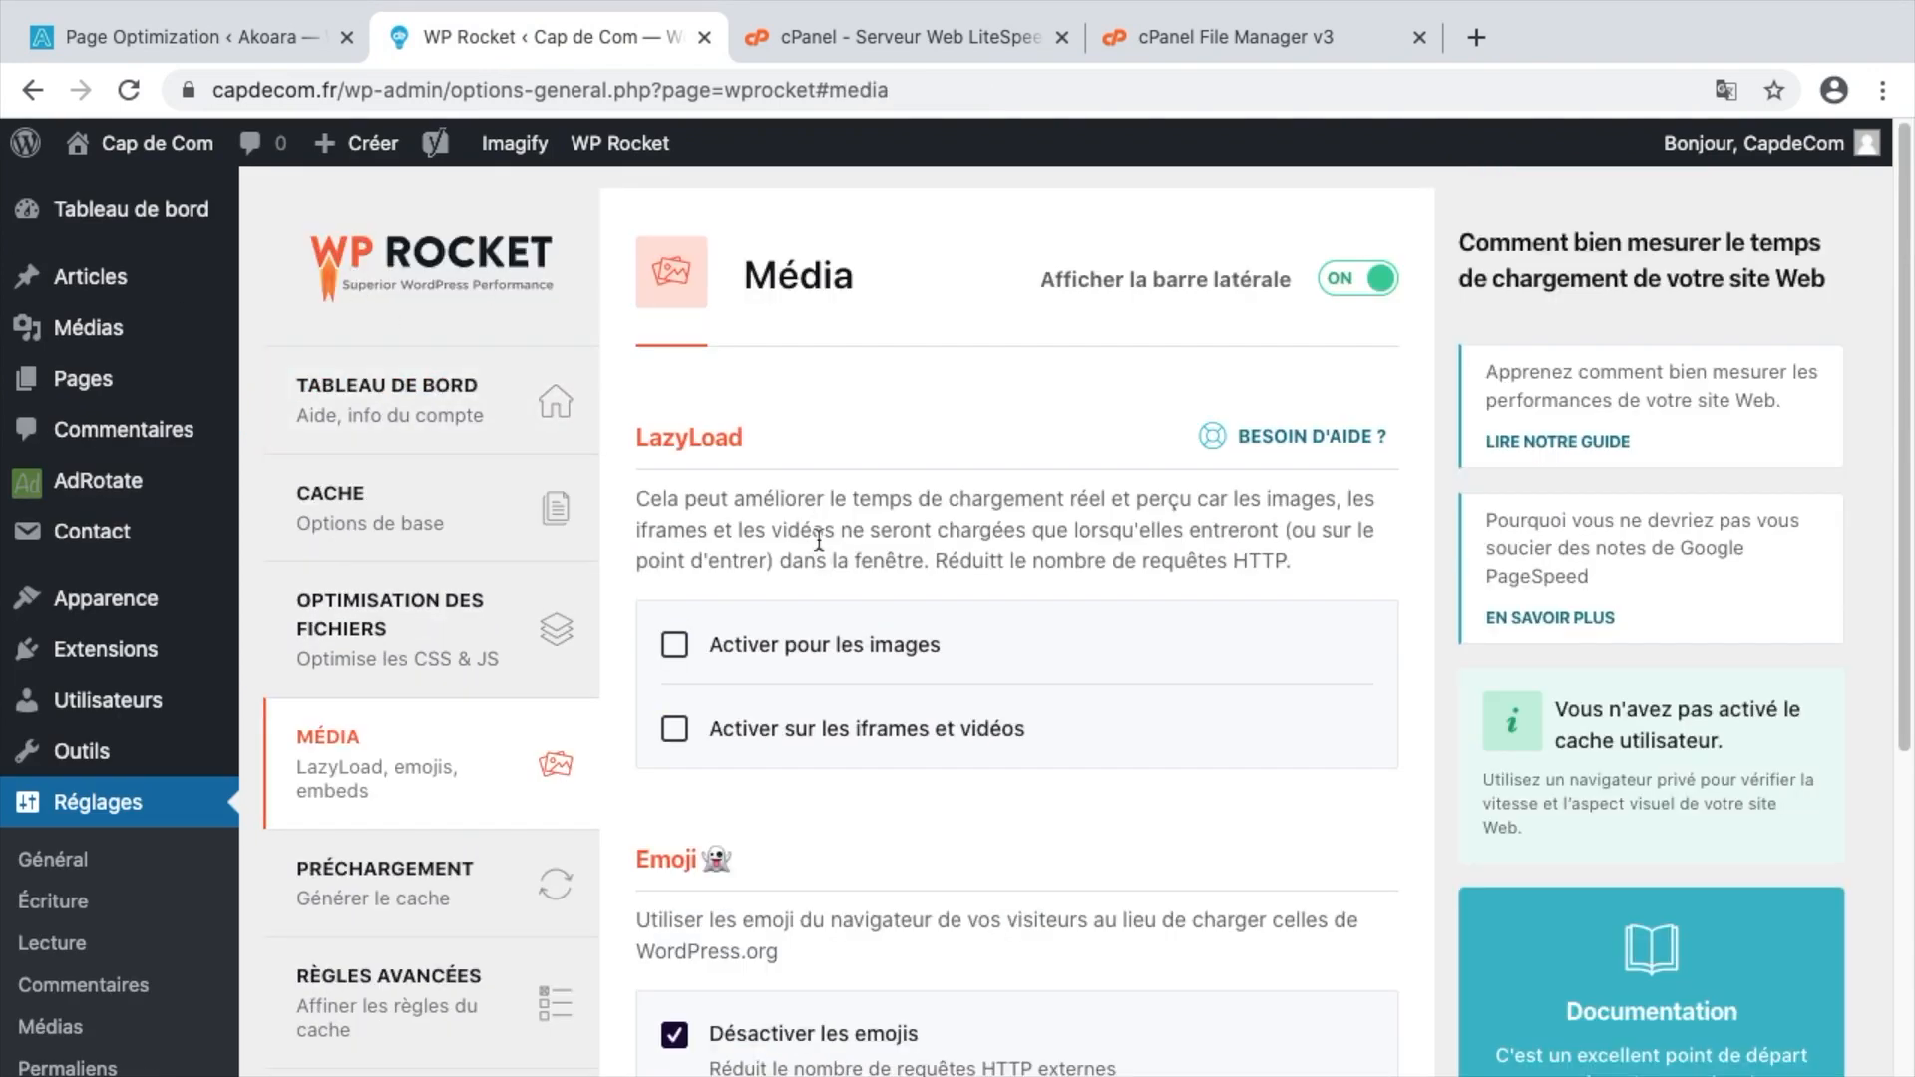
click(221, 48)
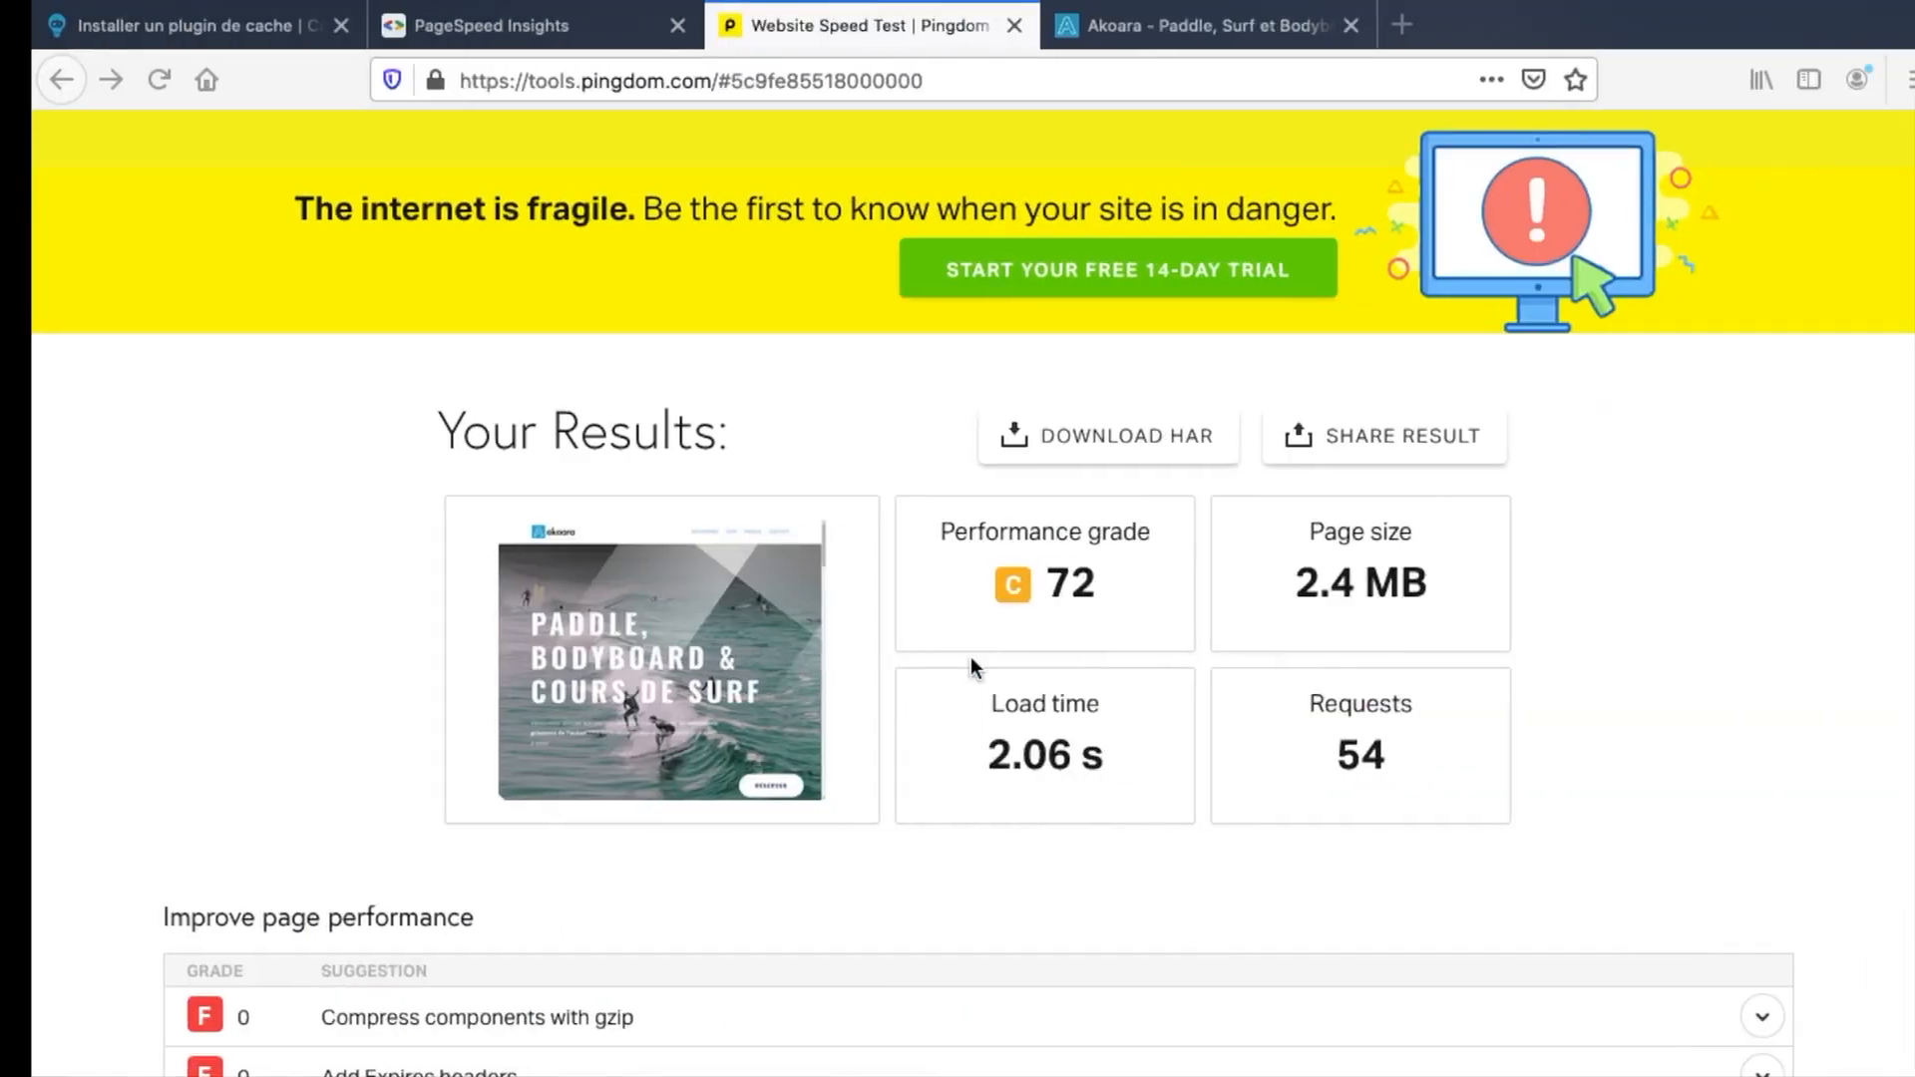
Switch to Firefox and examine how images and sections appear along Akoara's home page.
click(1141, 39)
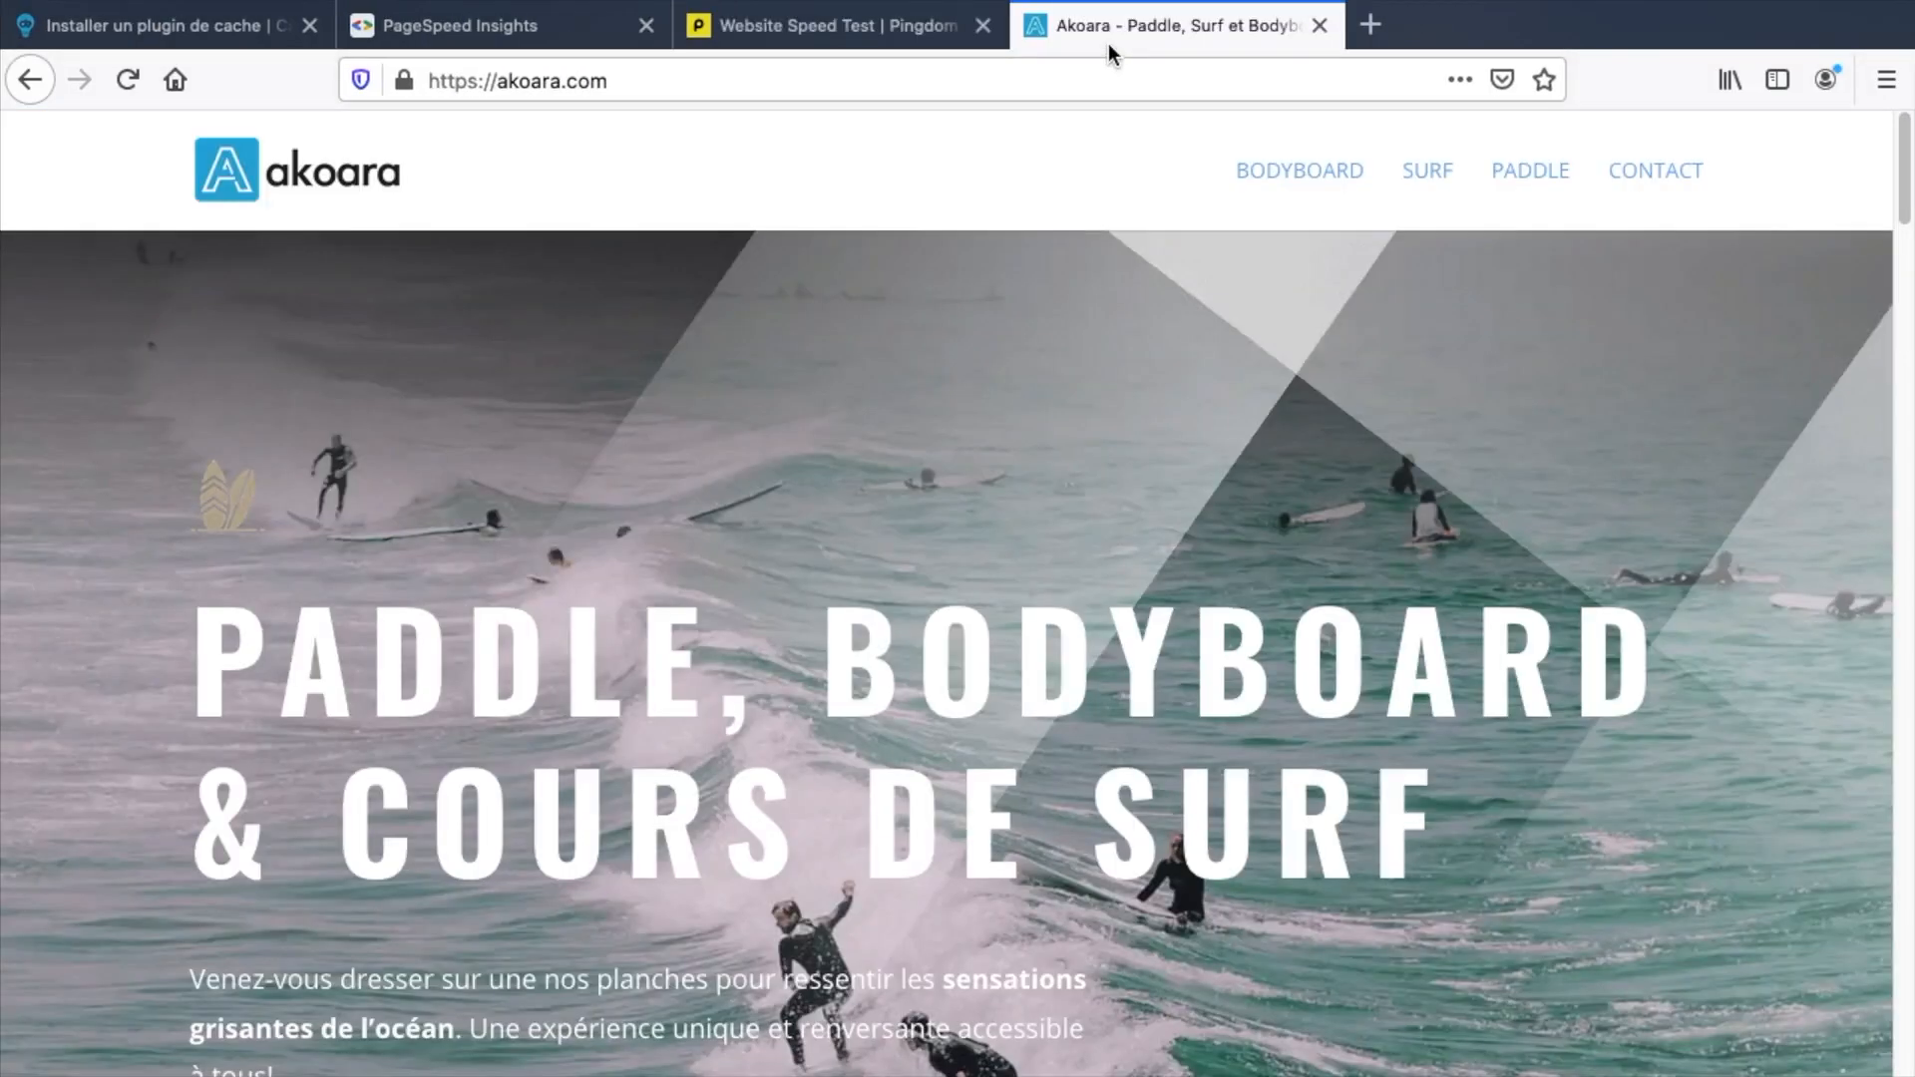
scroll(890, 413, down, 15)
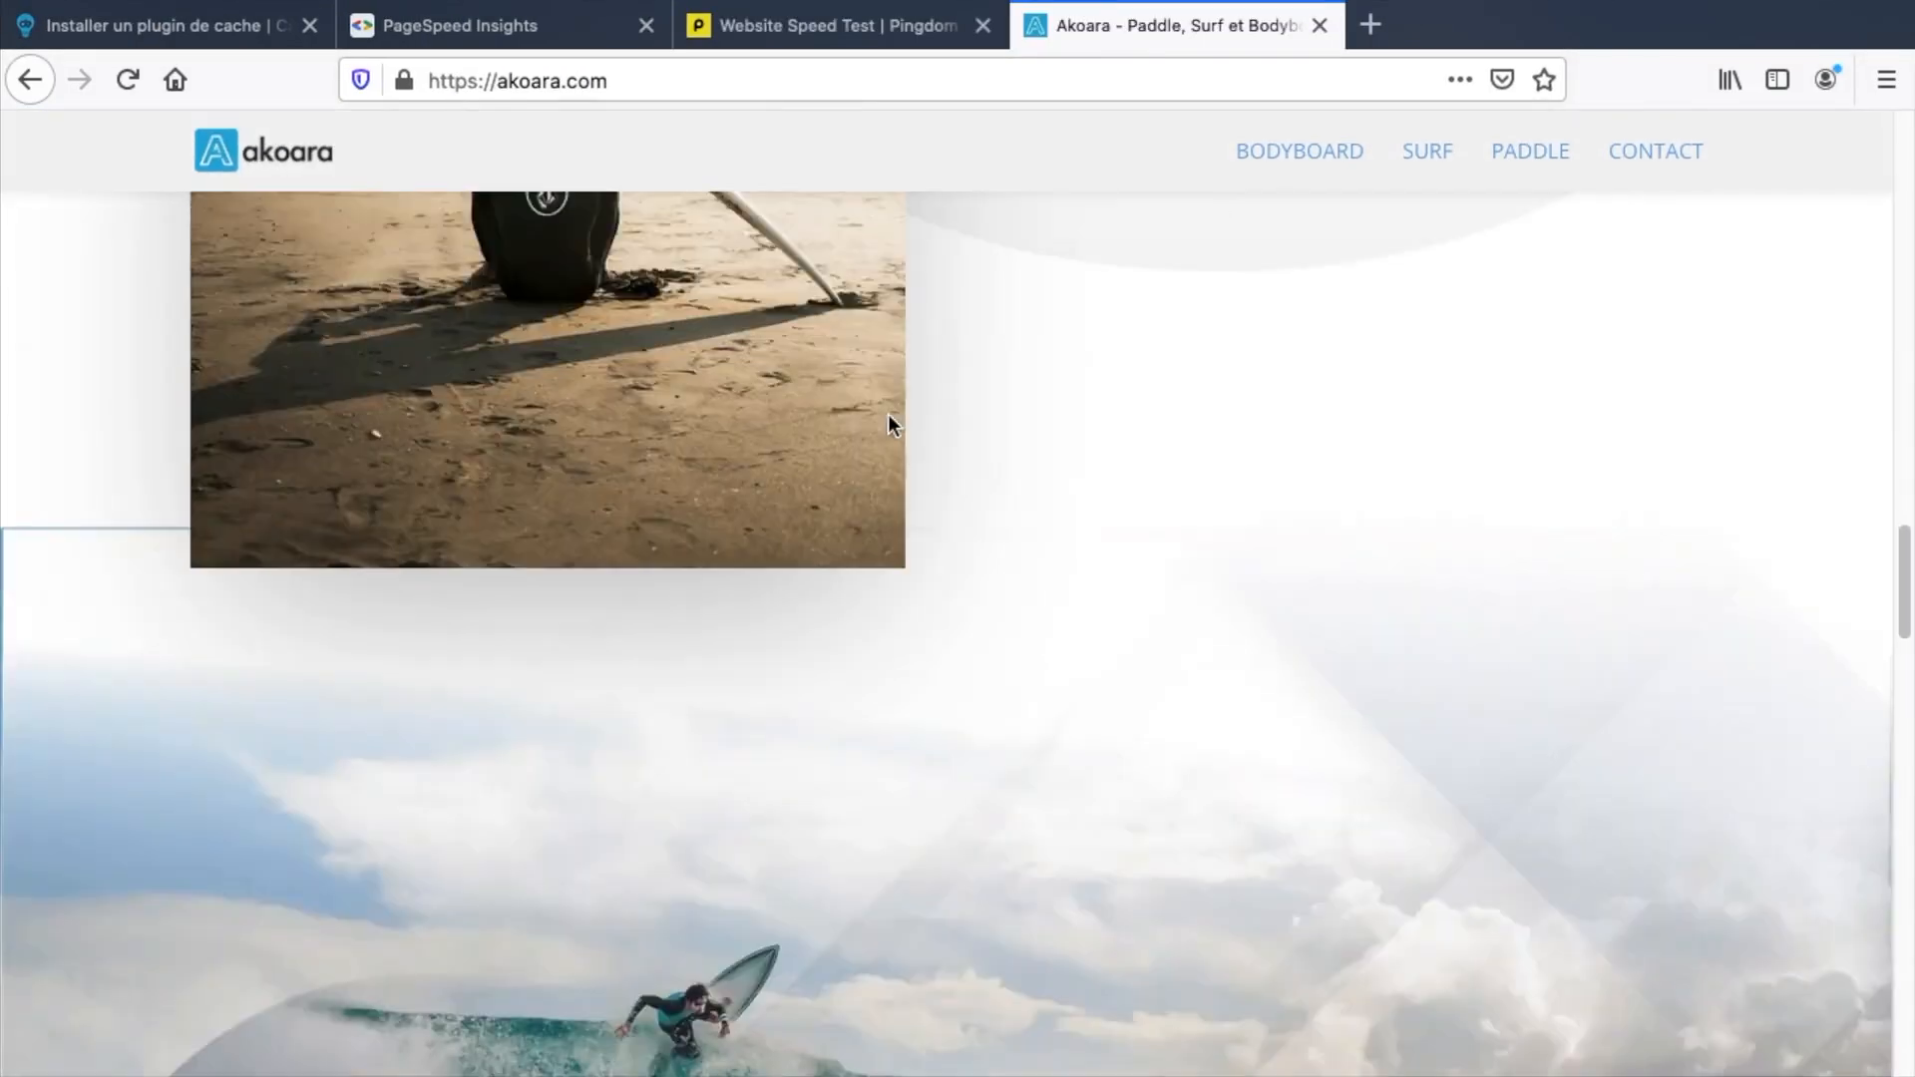
scroll(398, 410, up, 5)
scroll(666, 476, up, 10)
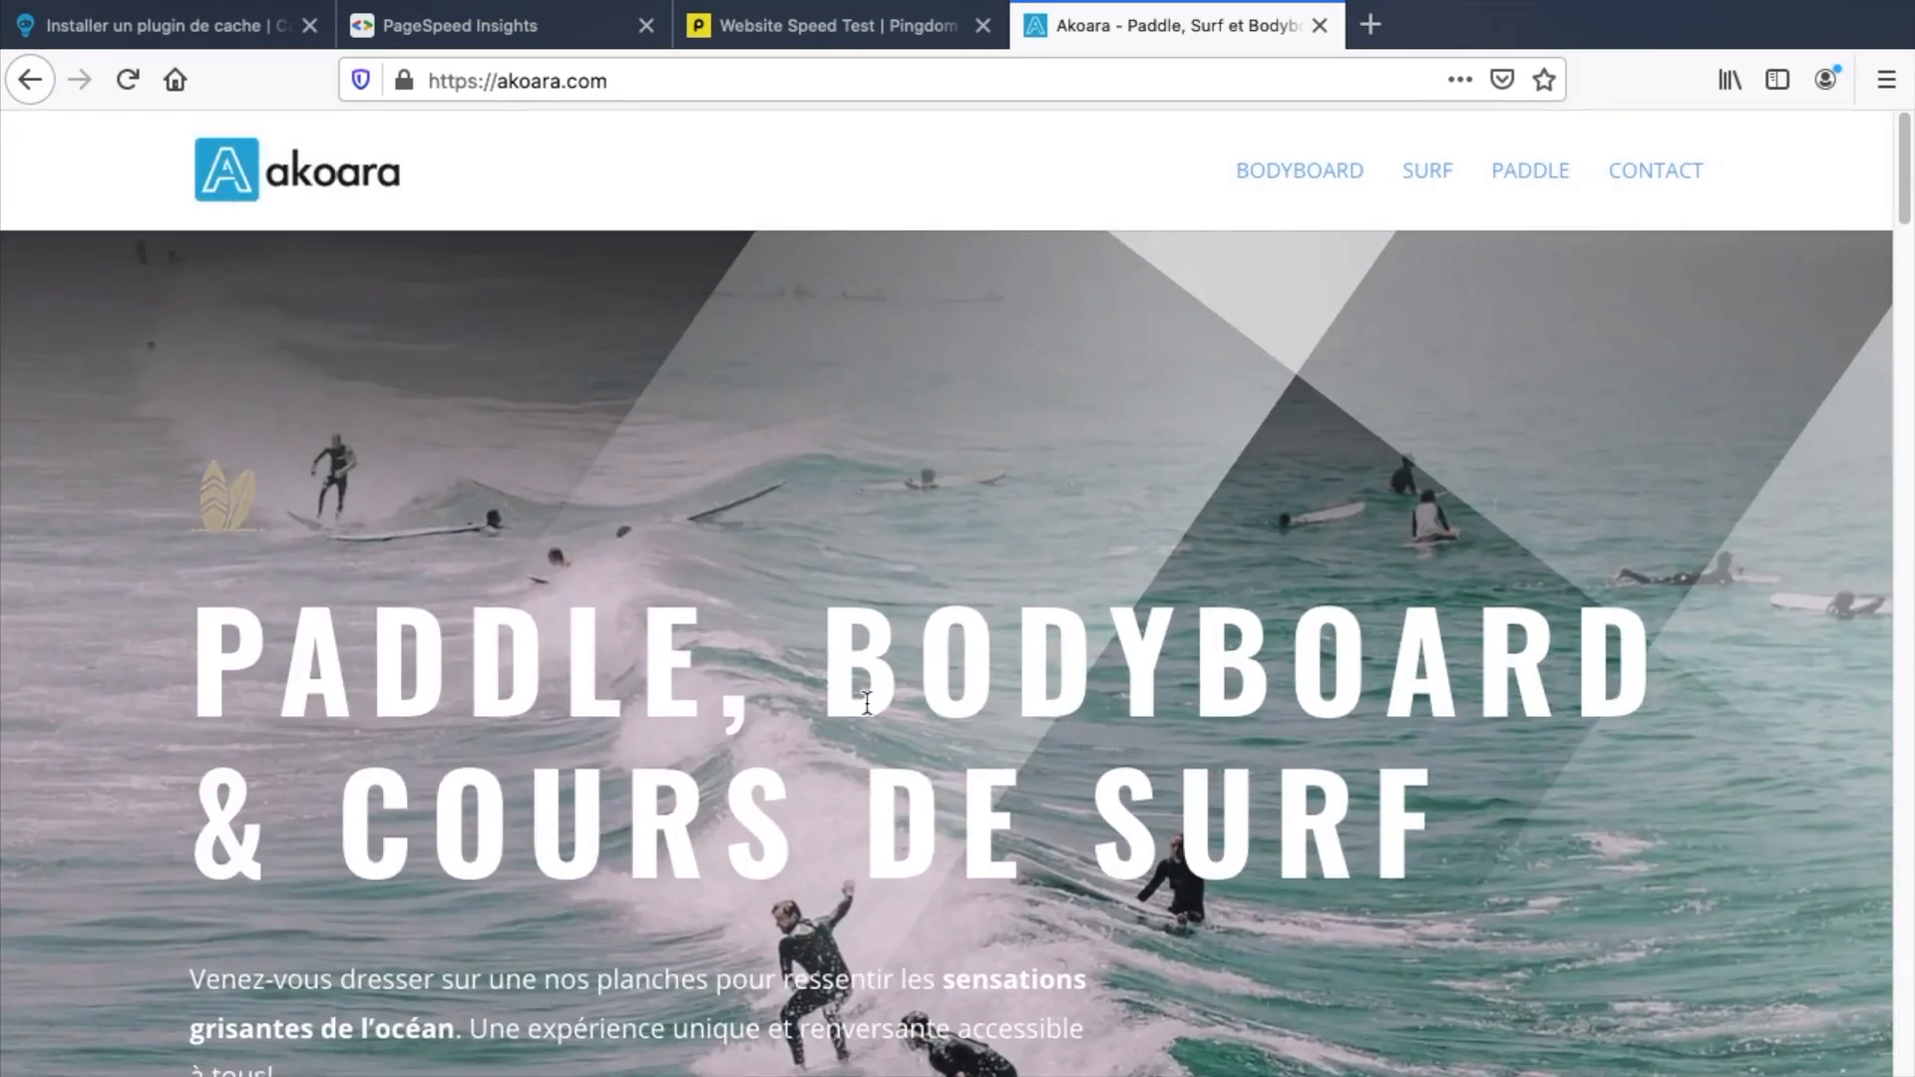
scroll(615, 527, down, 6)
scroll(615, 524, down, 10)
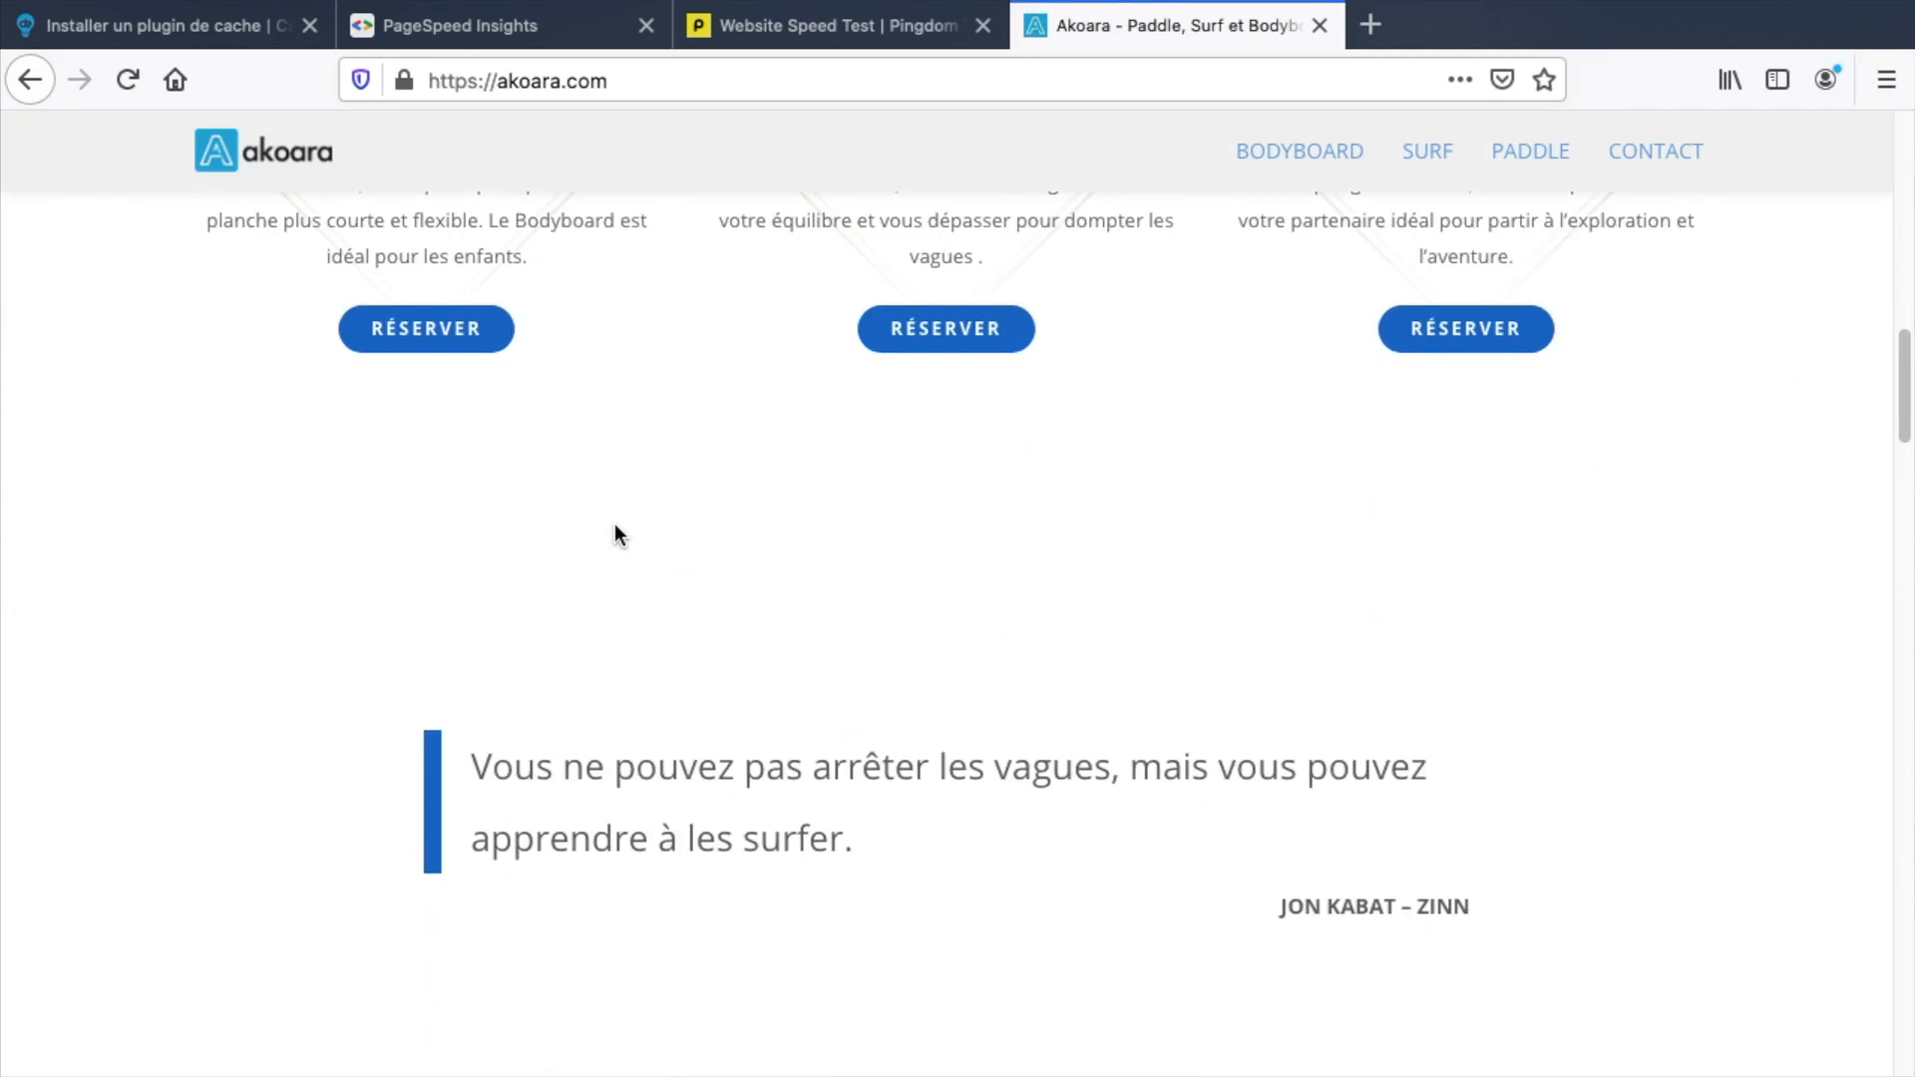
scroll(614, 524, up, 1)
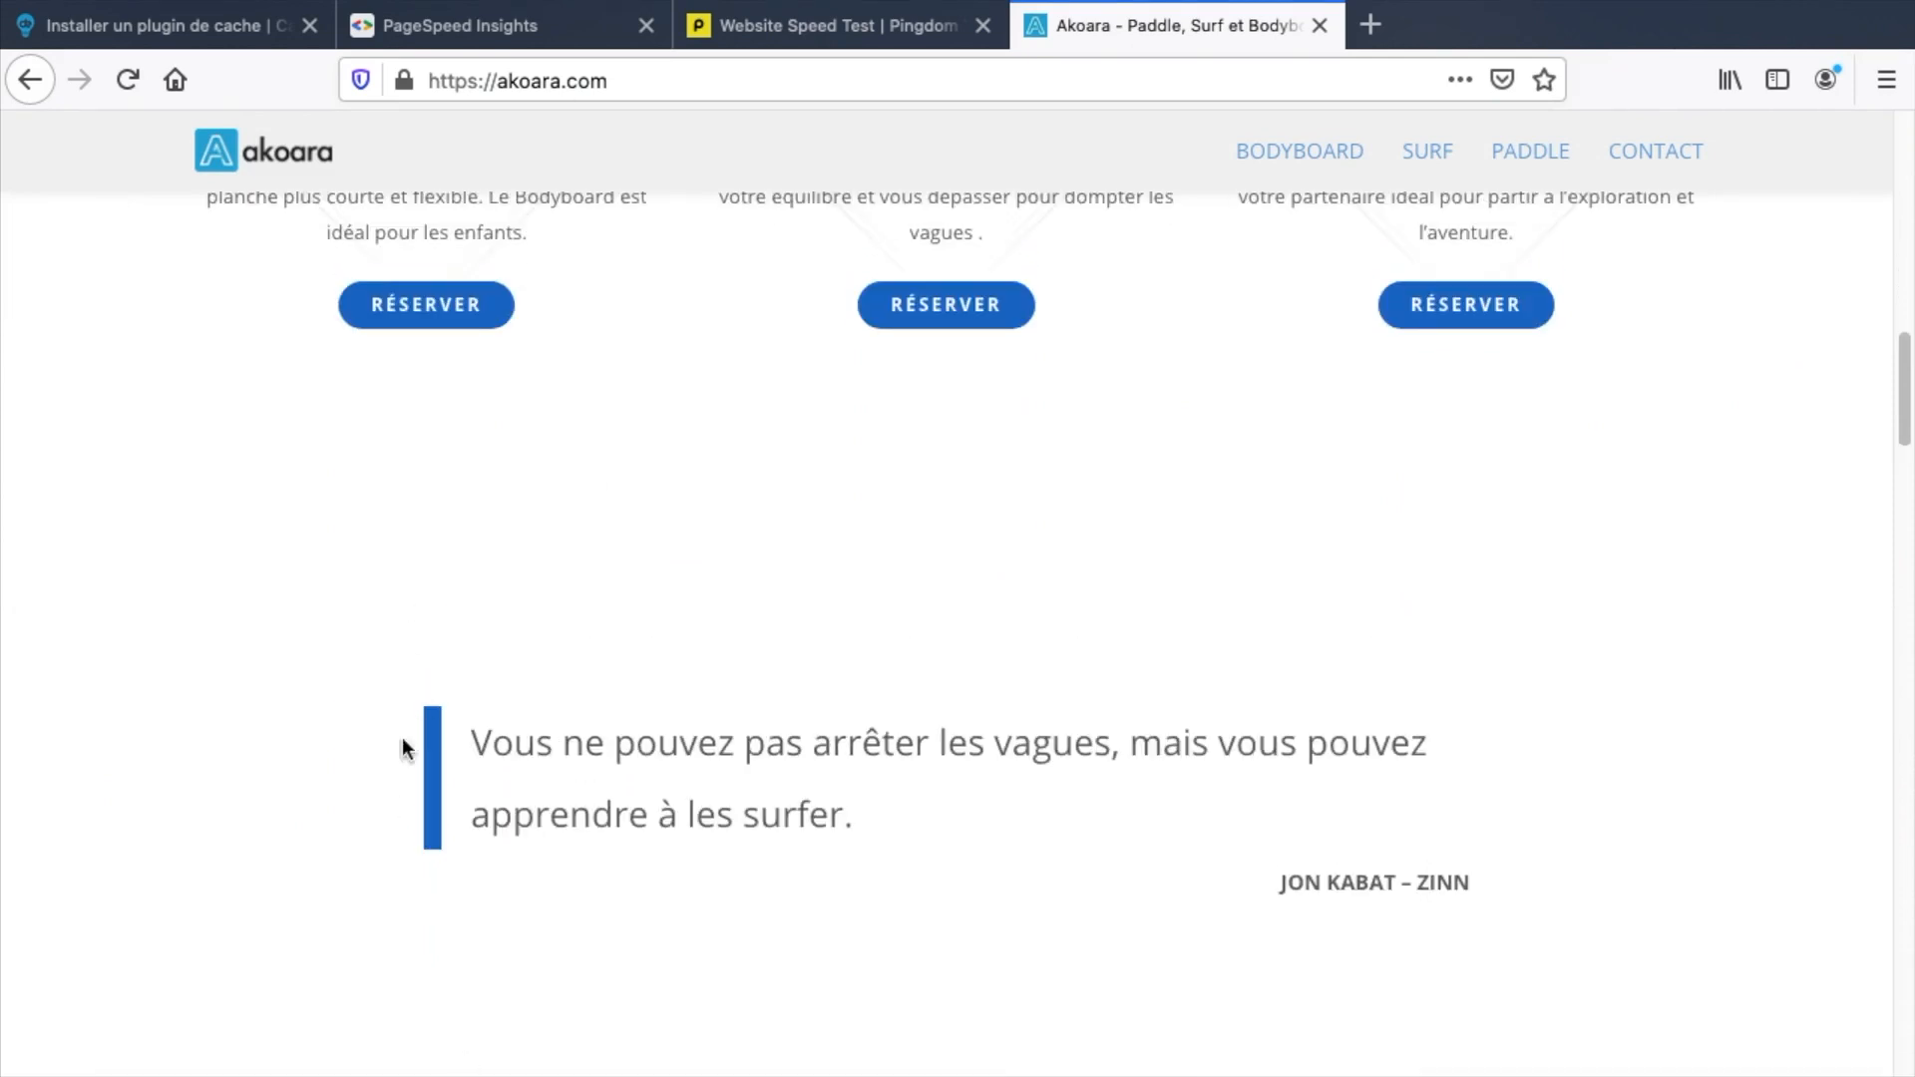
Return to Chrome from Akoara's home page and set Chargement différé des images to Actif in LiteSpeed's Réglages des médias.
scroll(579, 1057, down, 10)
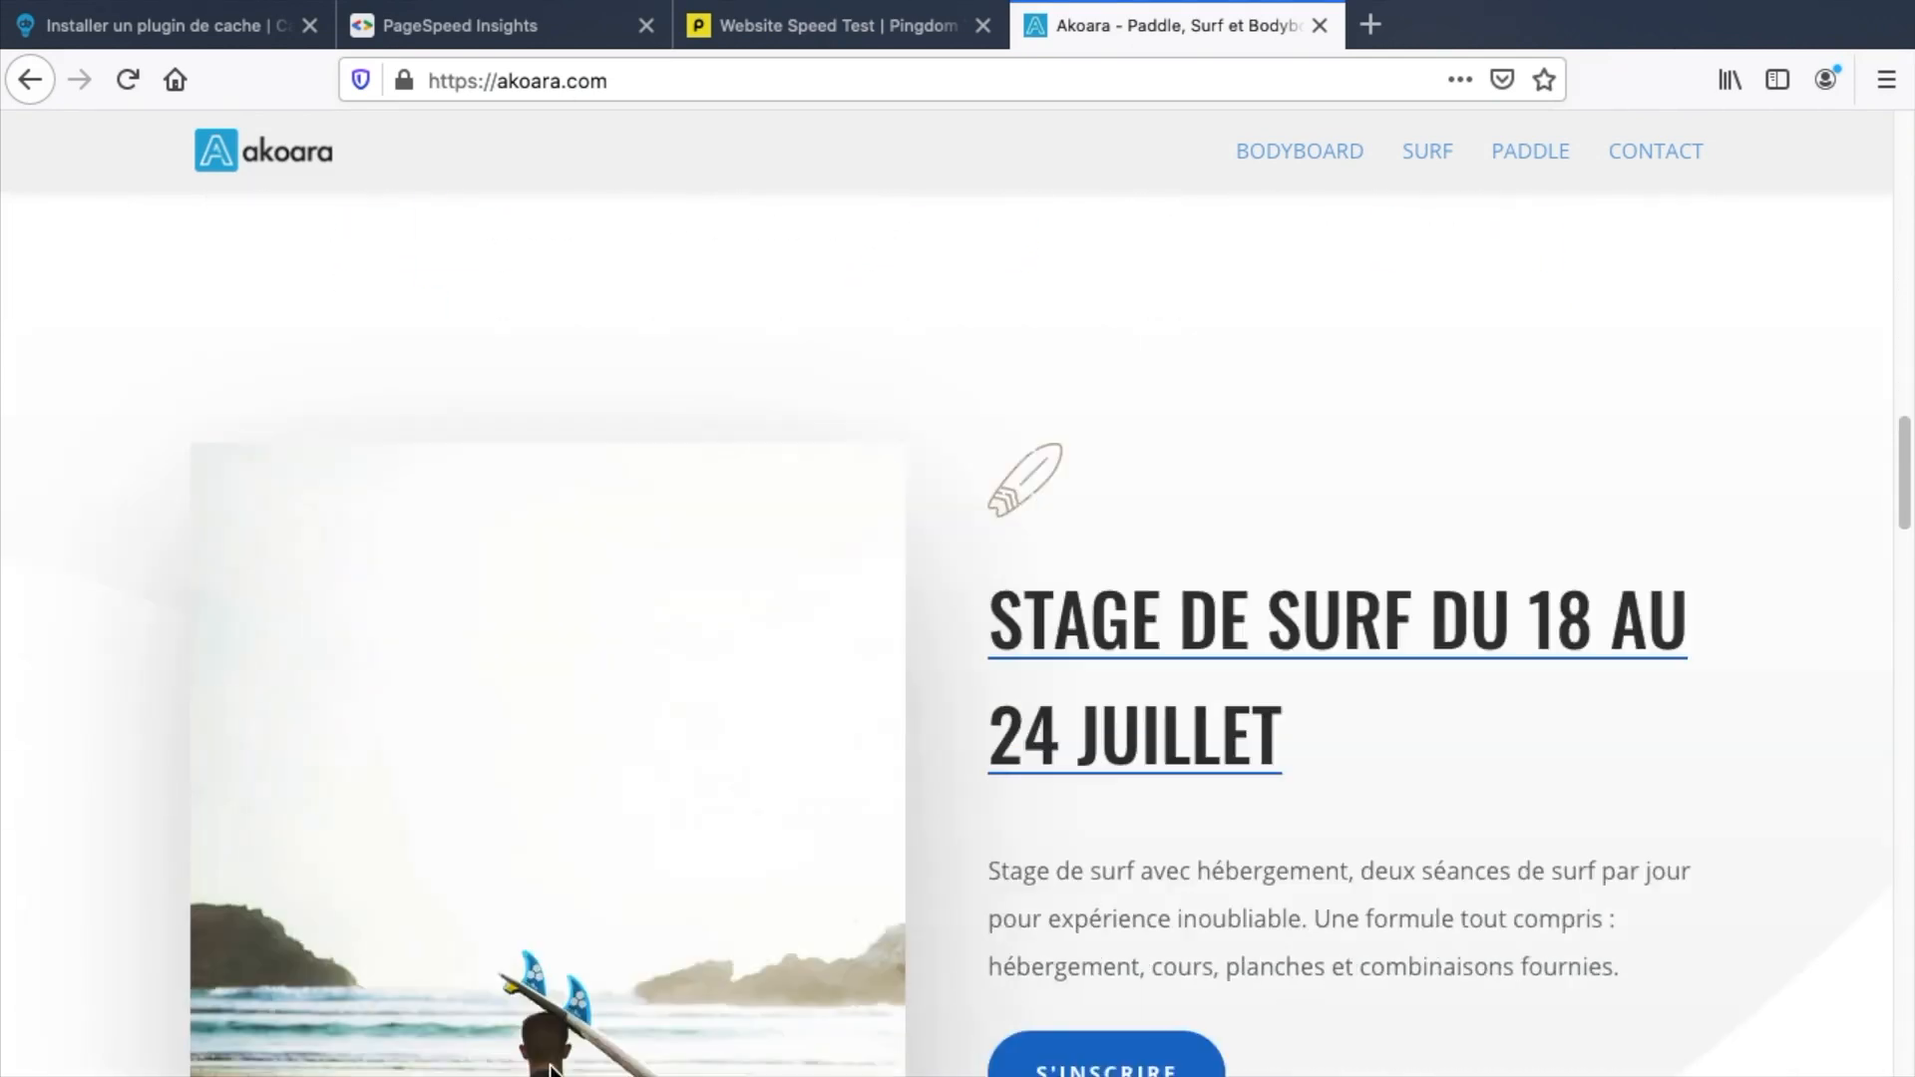
key(ctrl+Left)
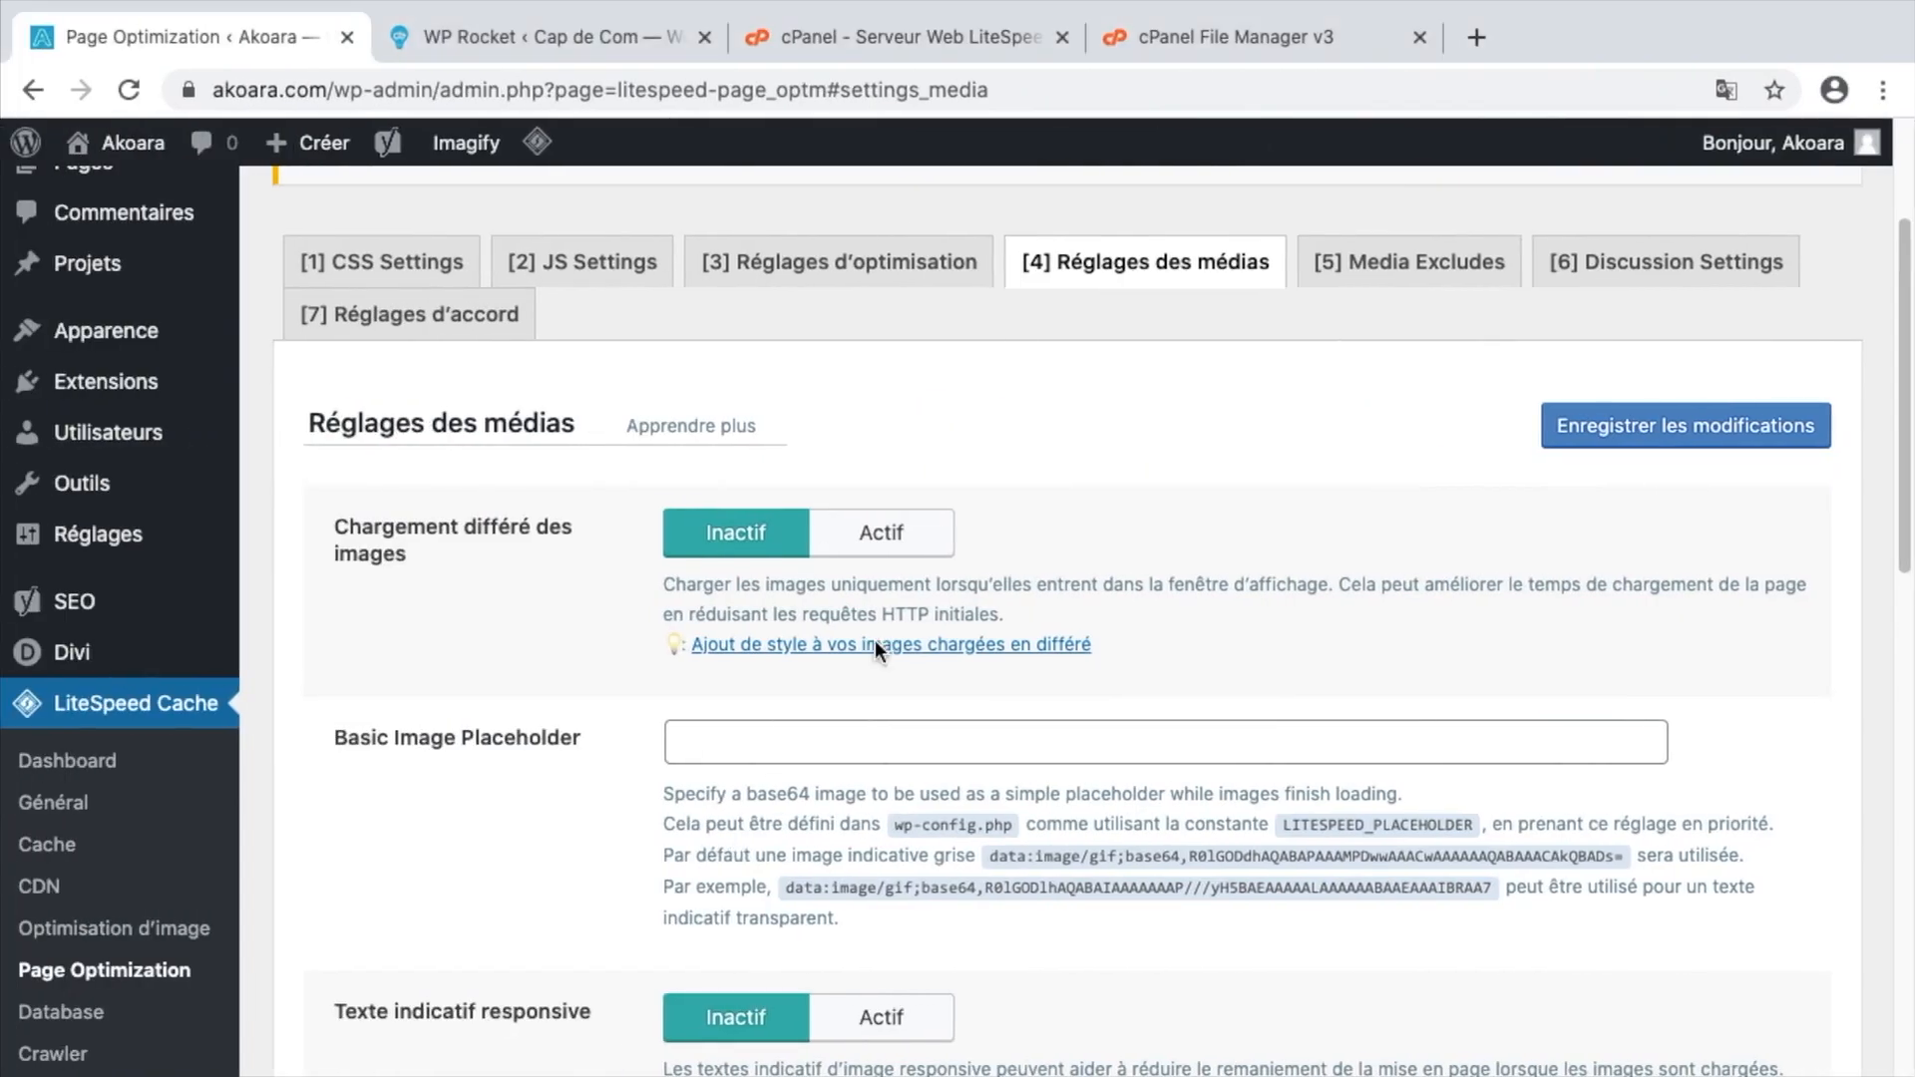
click(927, 531)
Check the embedded map on Akoara's contact page in Firefox, and activate and save Chargement différé des iframes in Chrome.
scroll(1045, 503, down, 4)
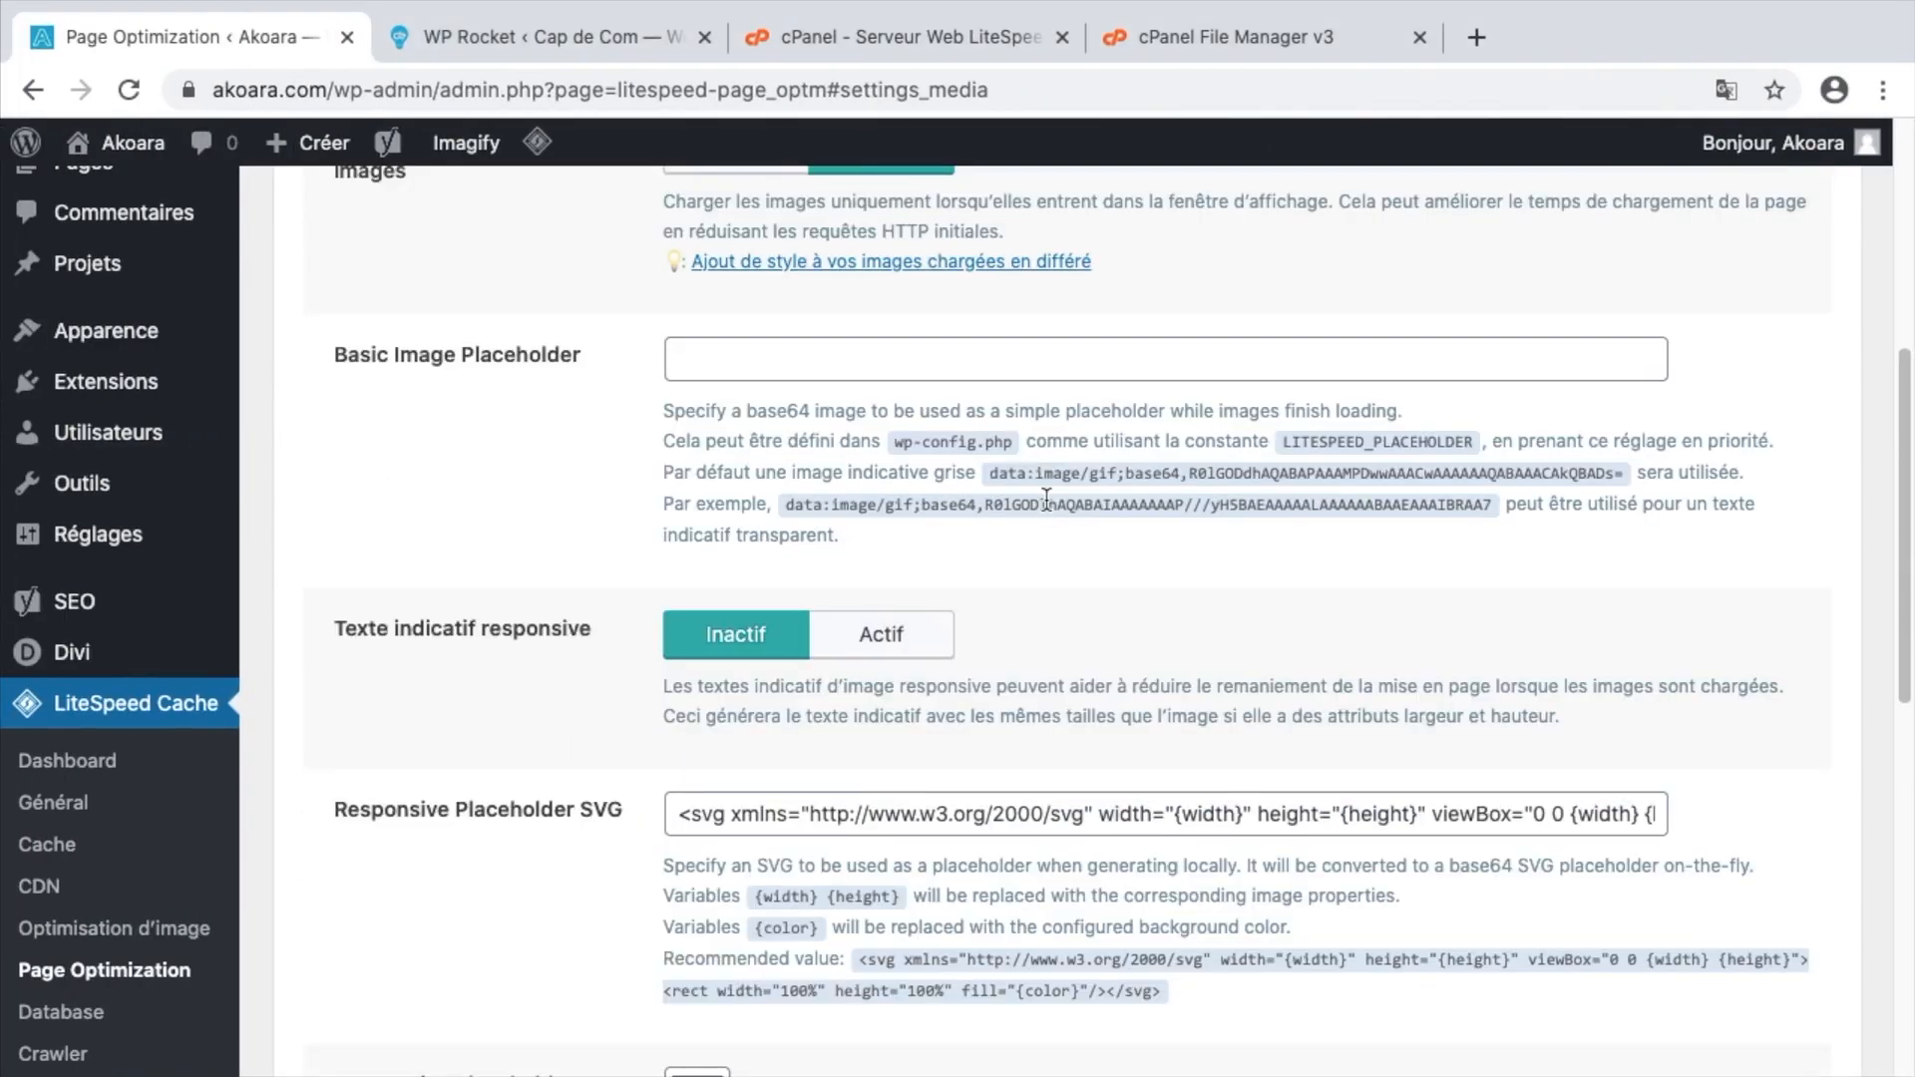
scroll(1045, 499, down, 14)
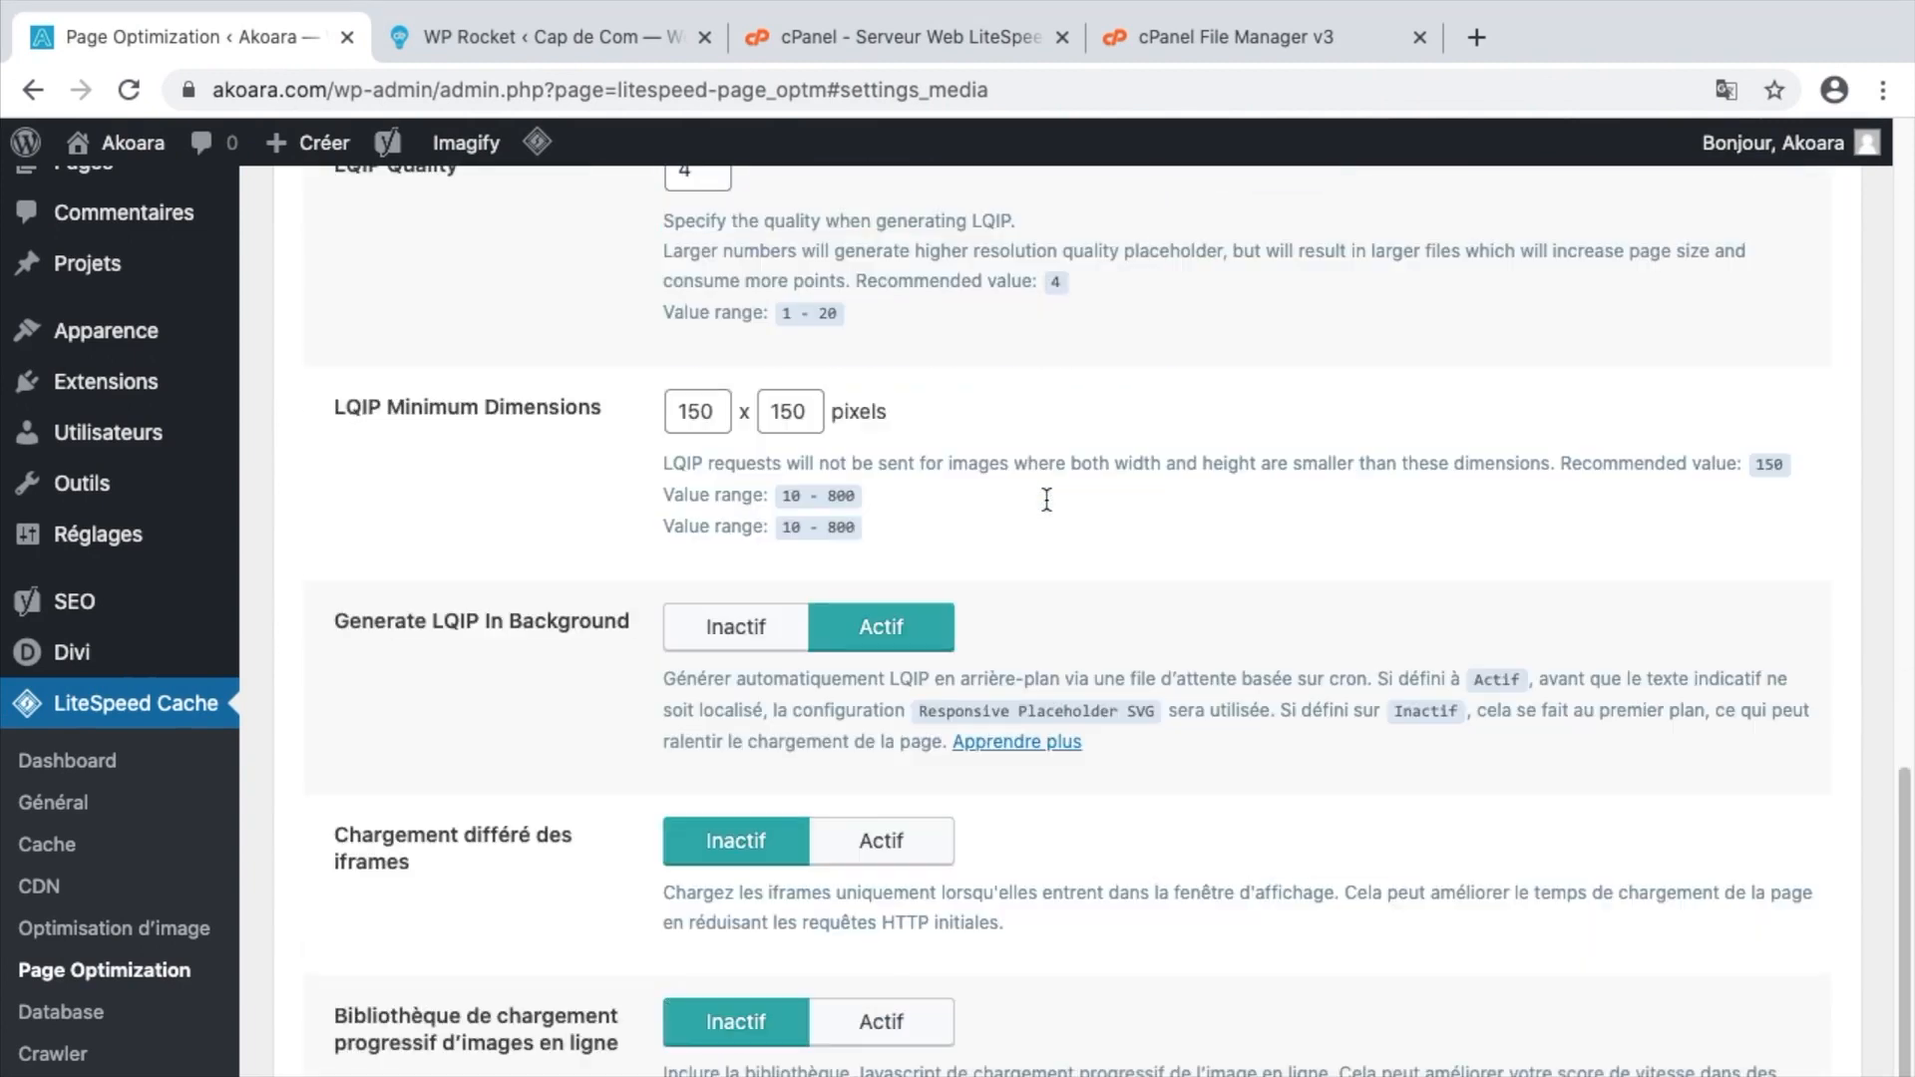
scroll(1045, 499, down, 2)
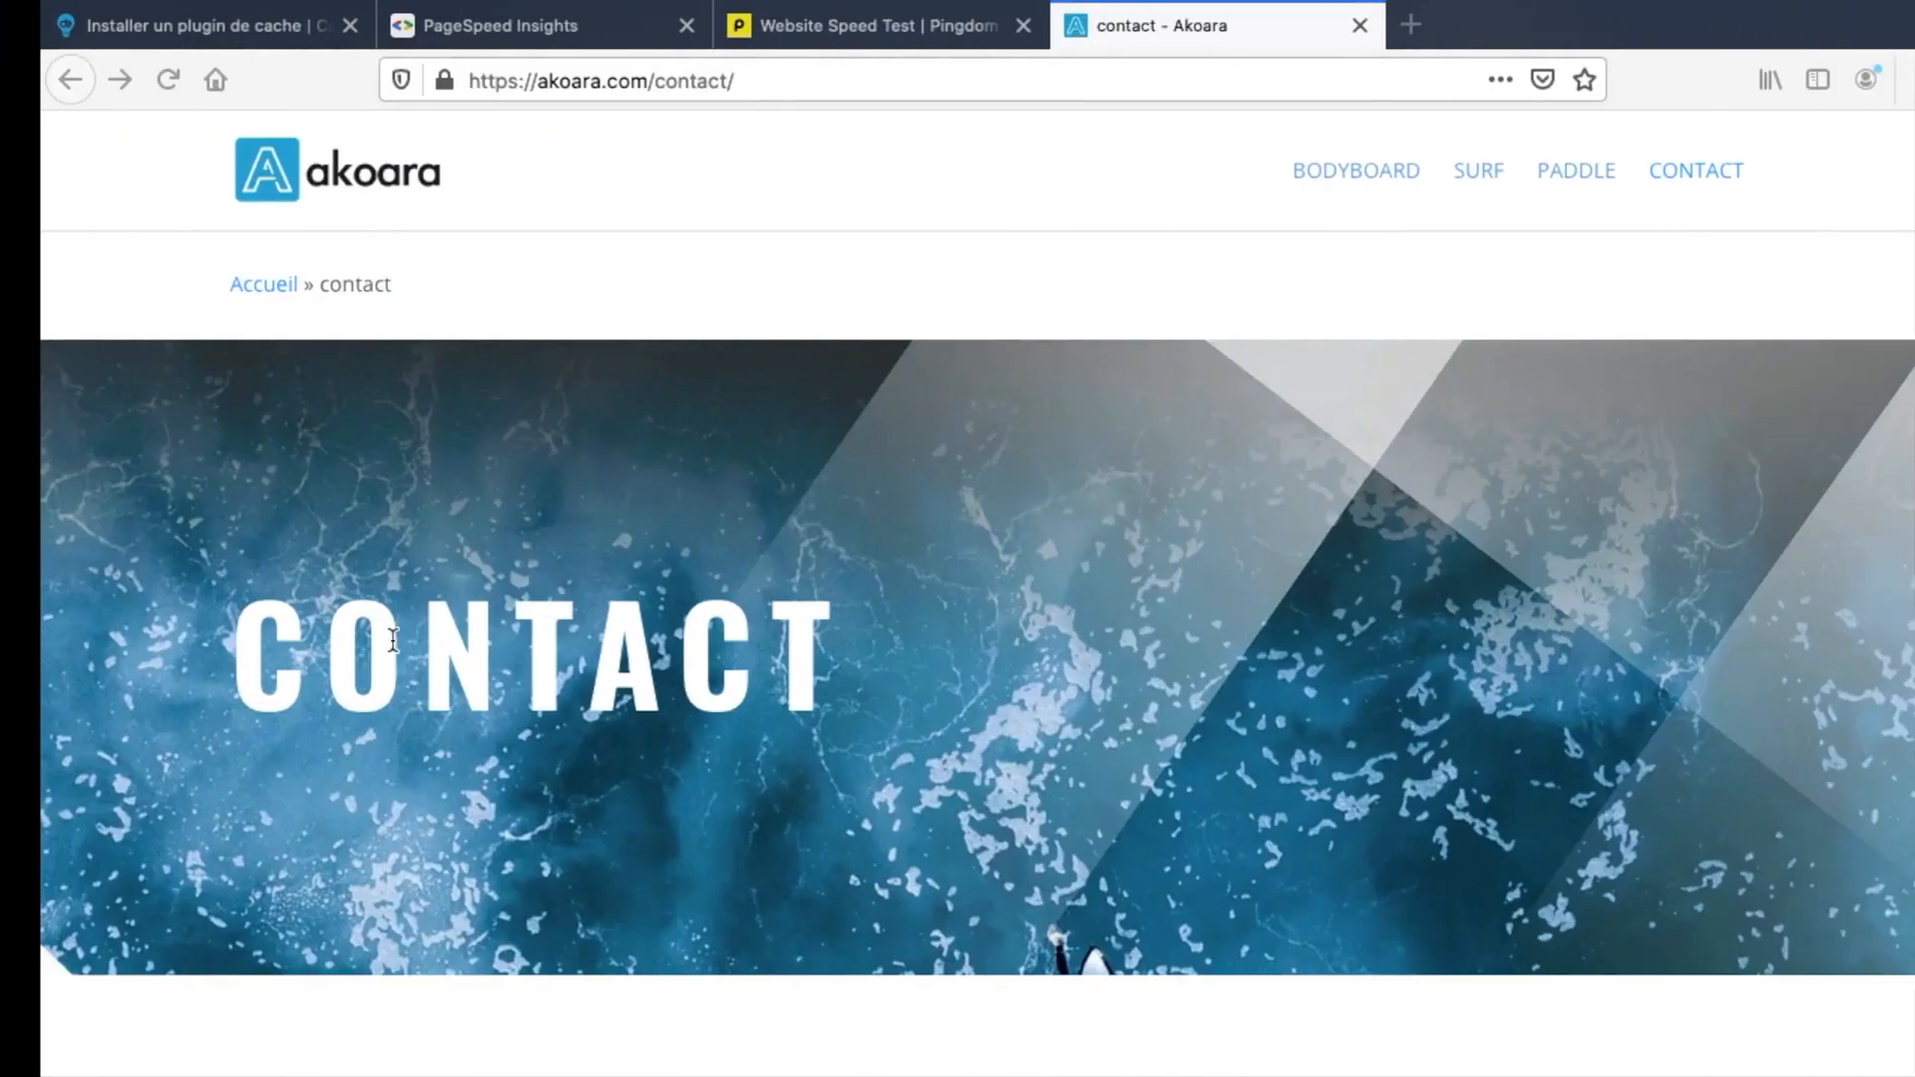
scroll(603, 523, down, 10)
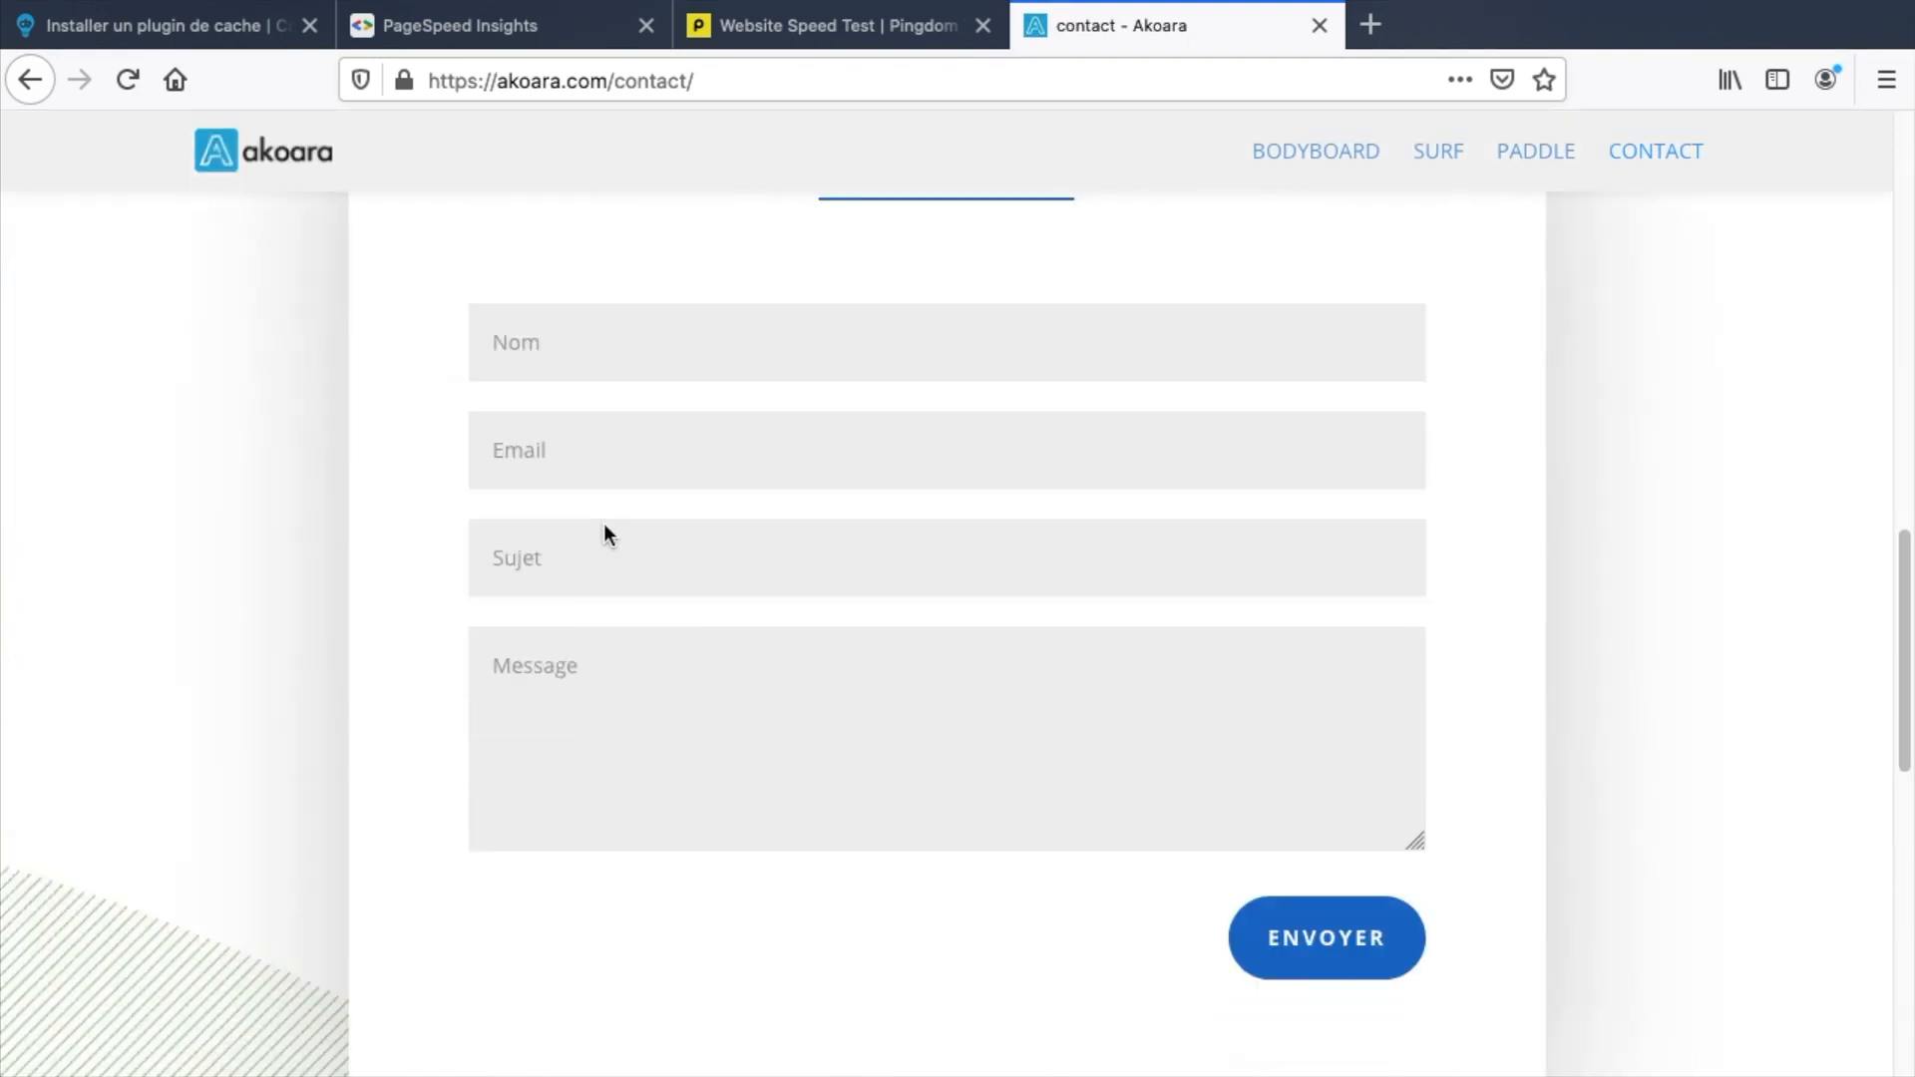
scroll(602, 523, down, 3)
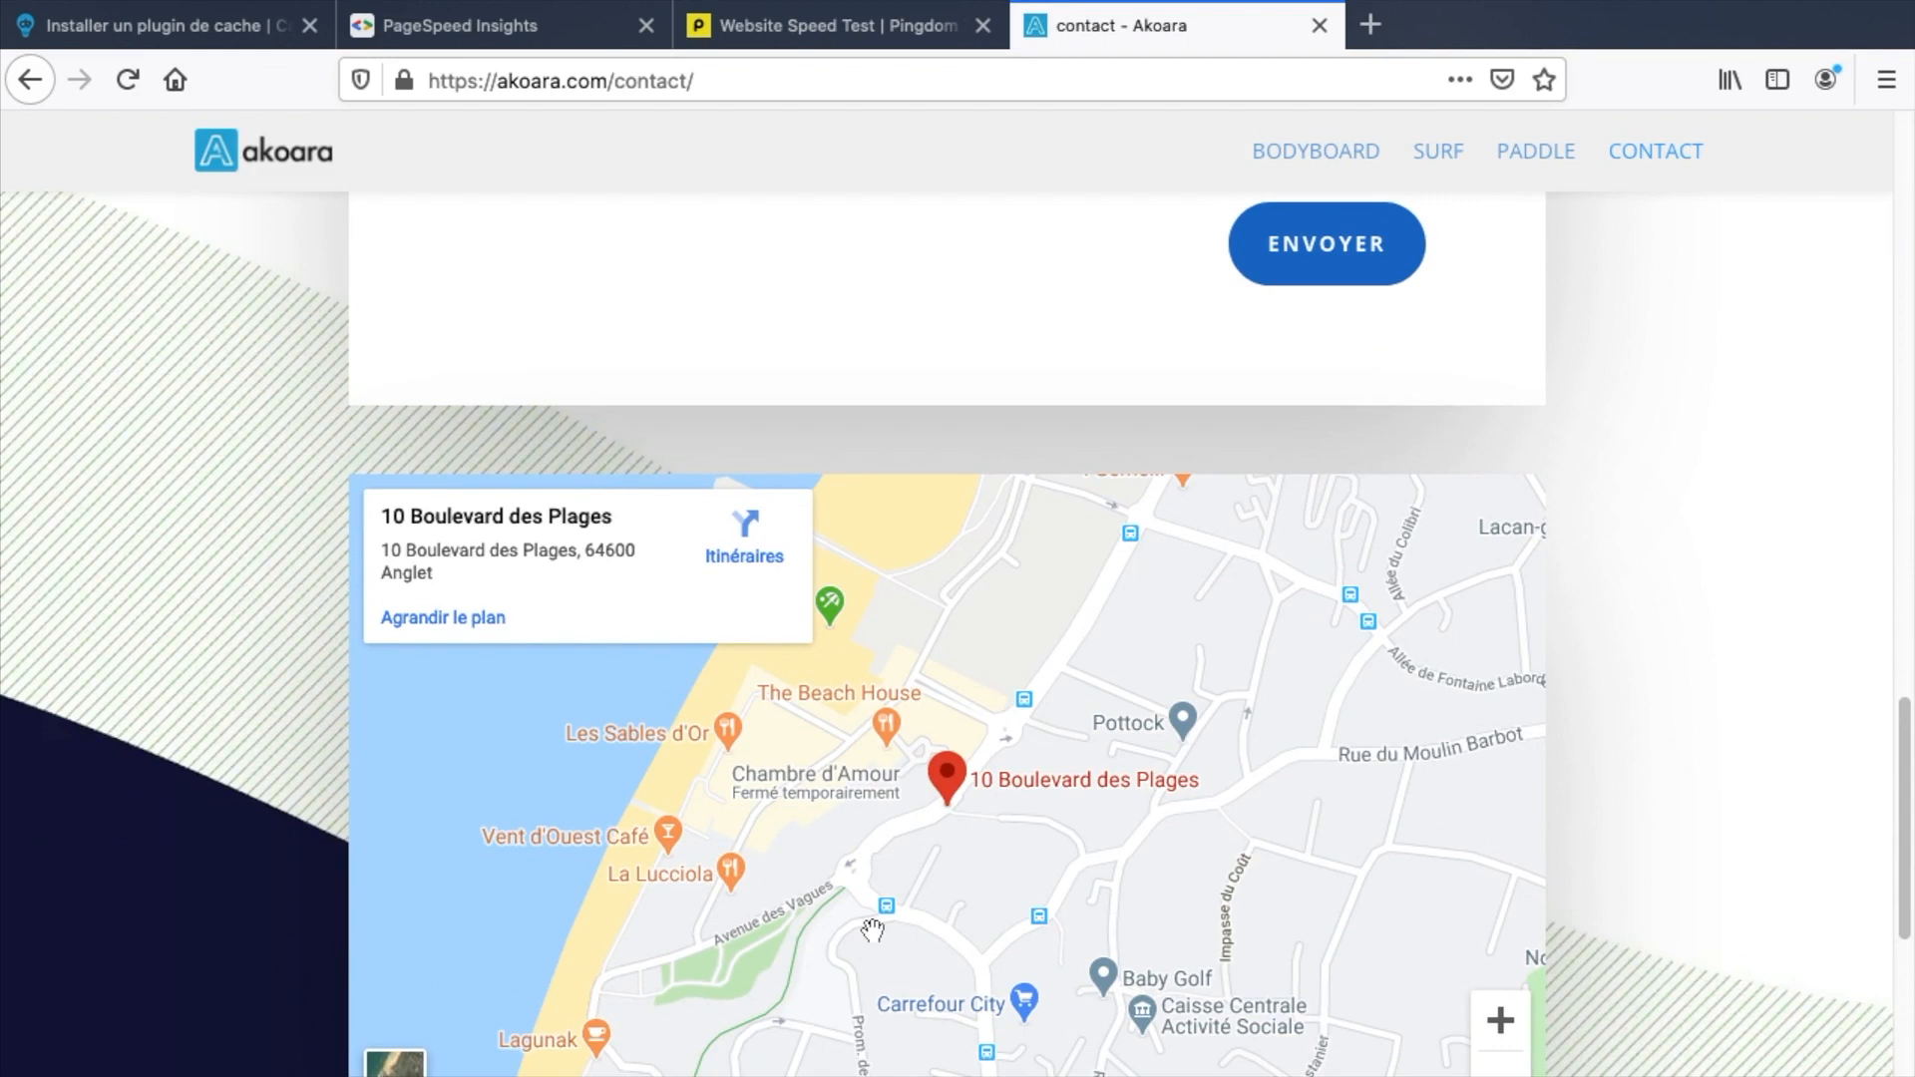
scroll(873, 929, down, 2)
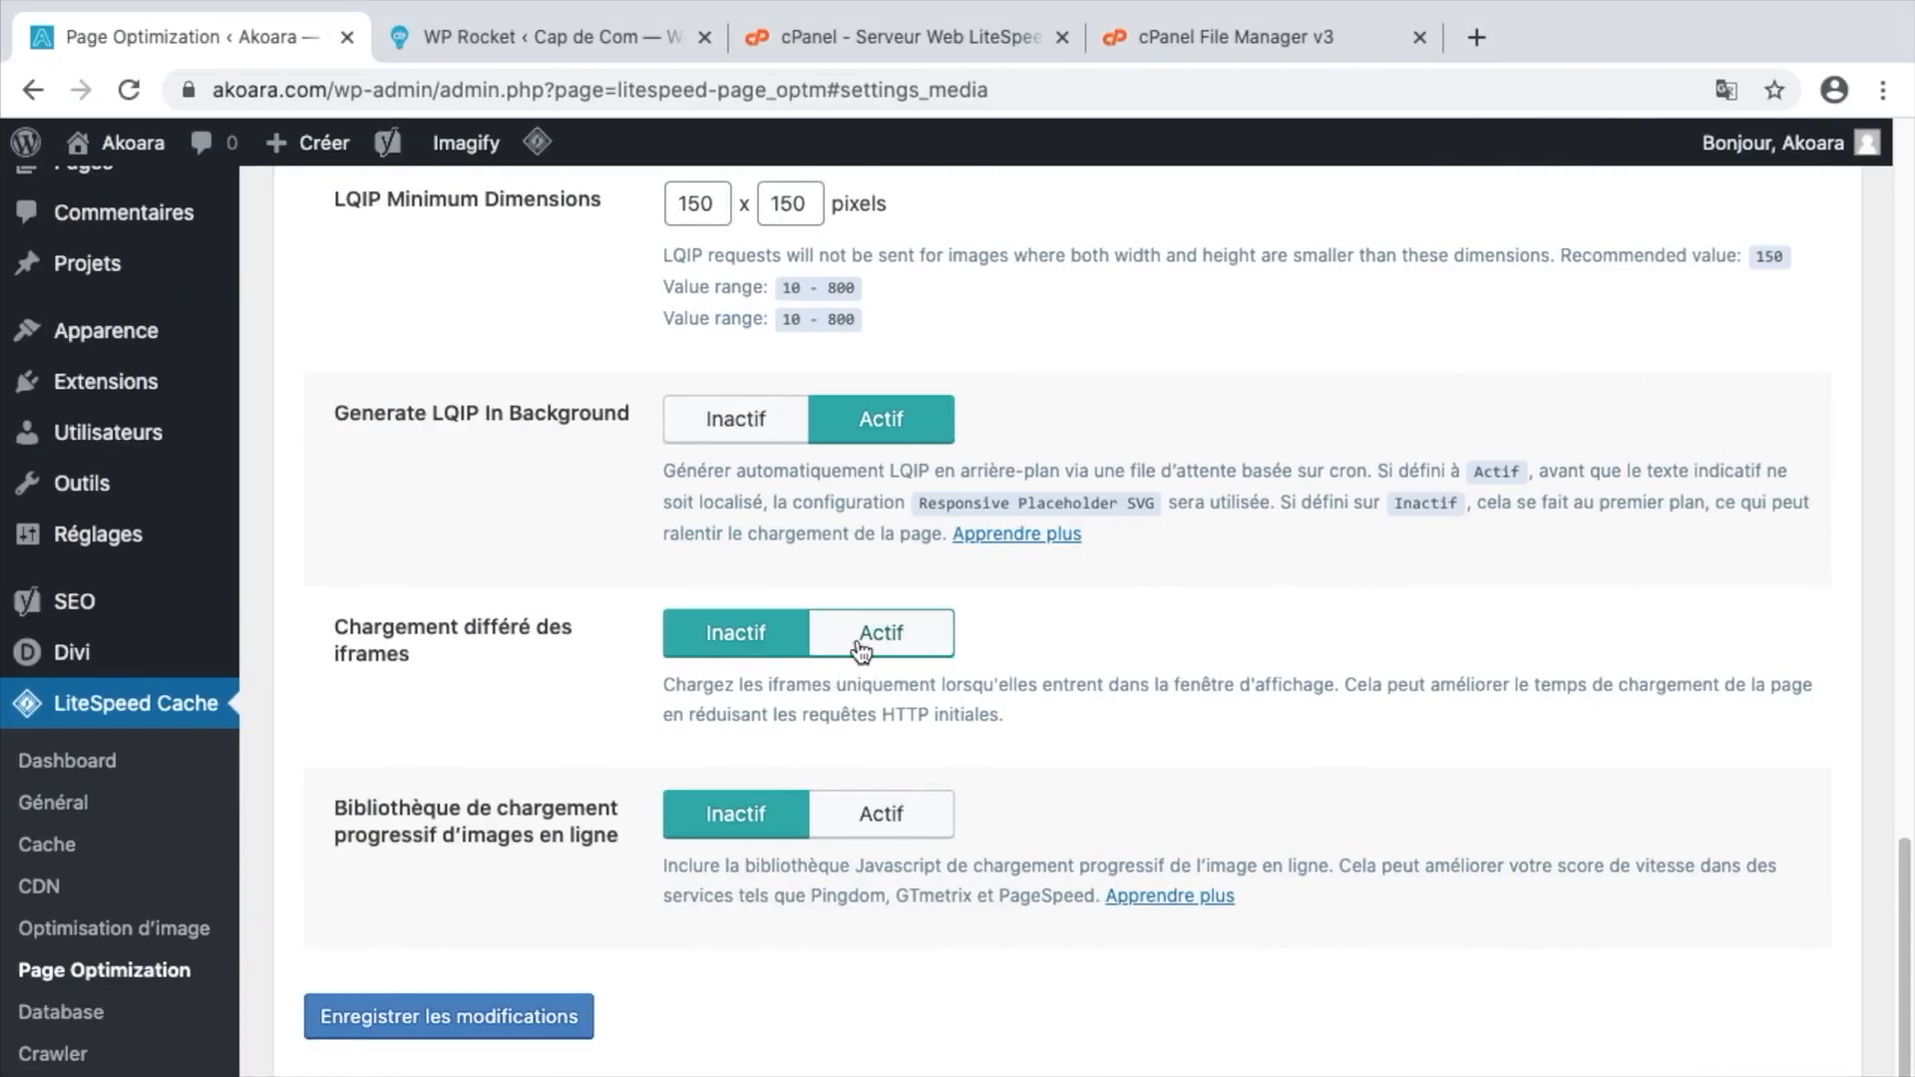
click(862, 650)
click(510, 1016)
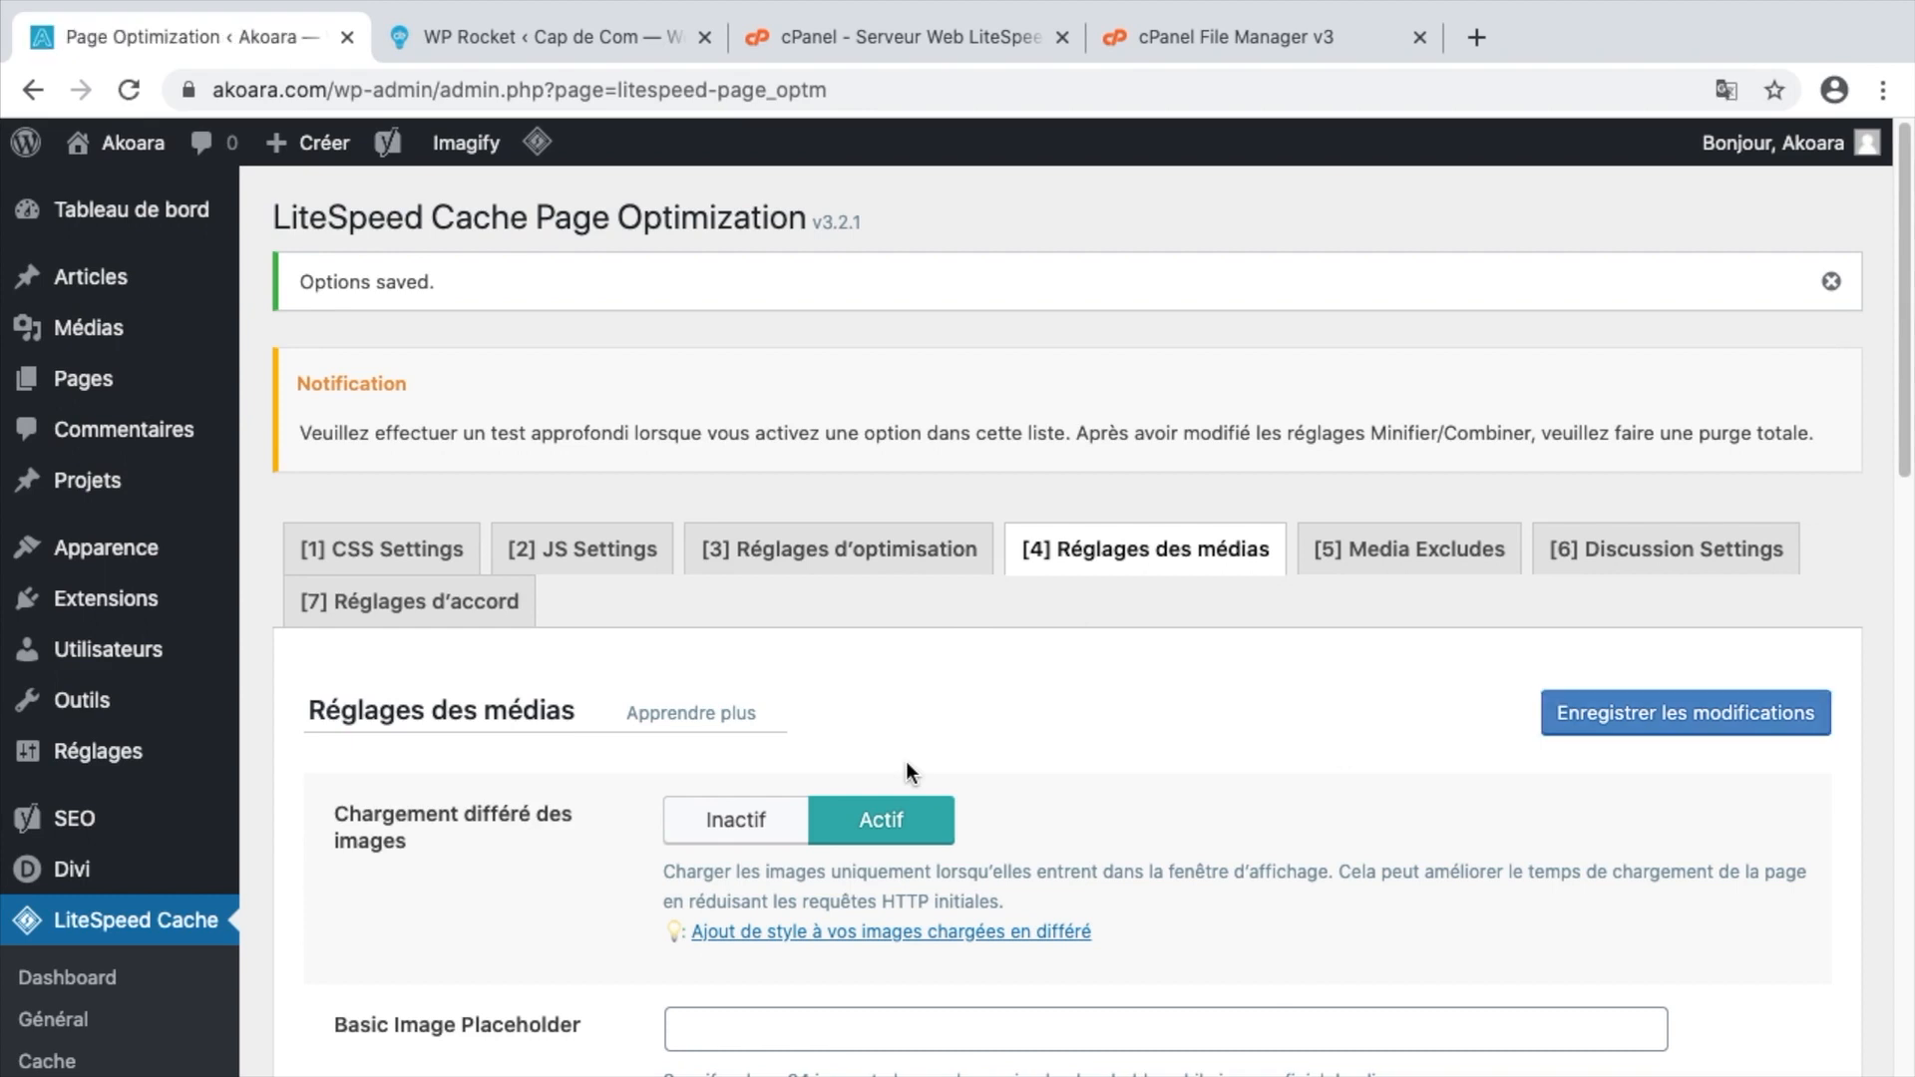
Switch to Firefox and check how the images and sections load along the whole Akoara home page.
key(ctrl+Right)
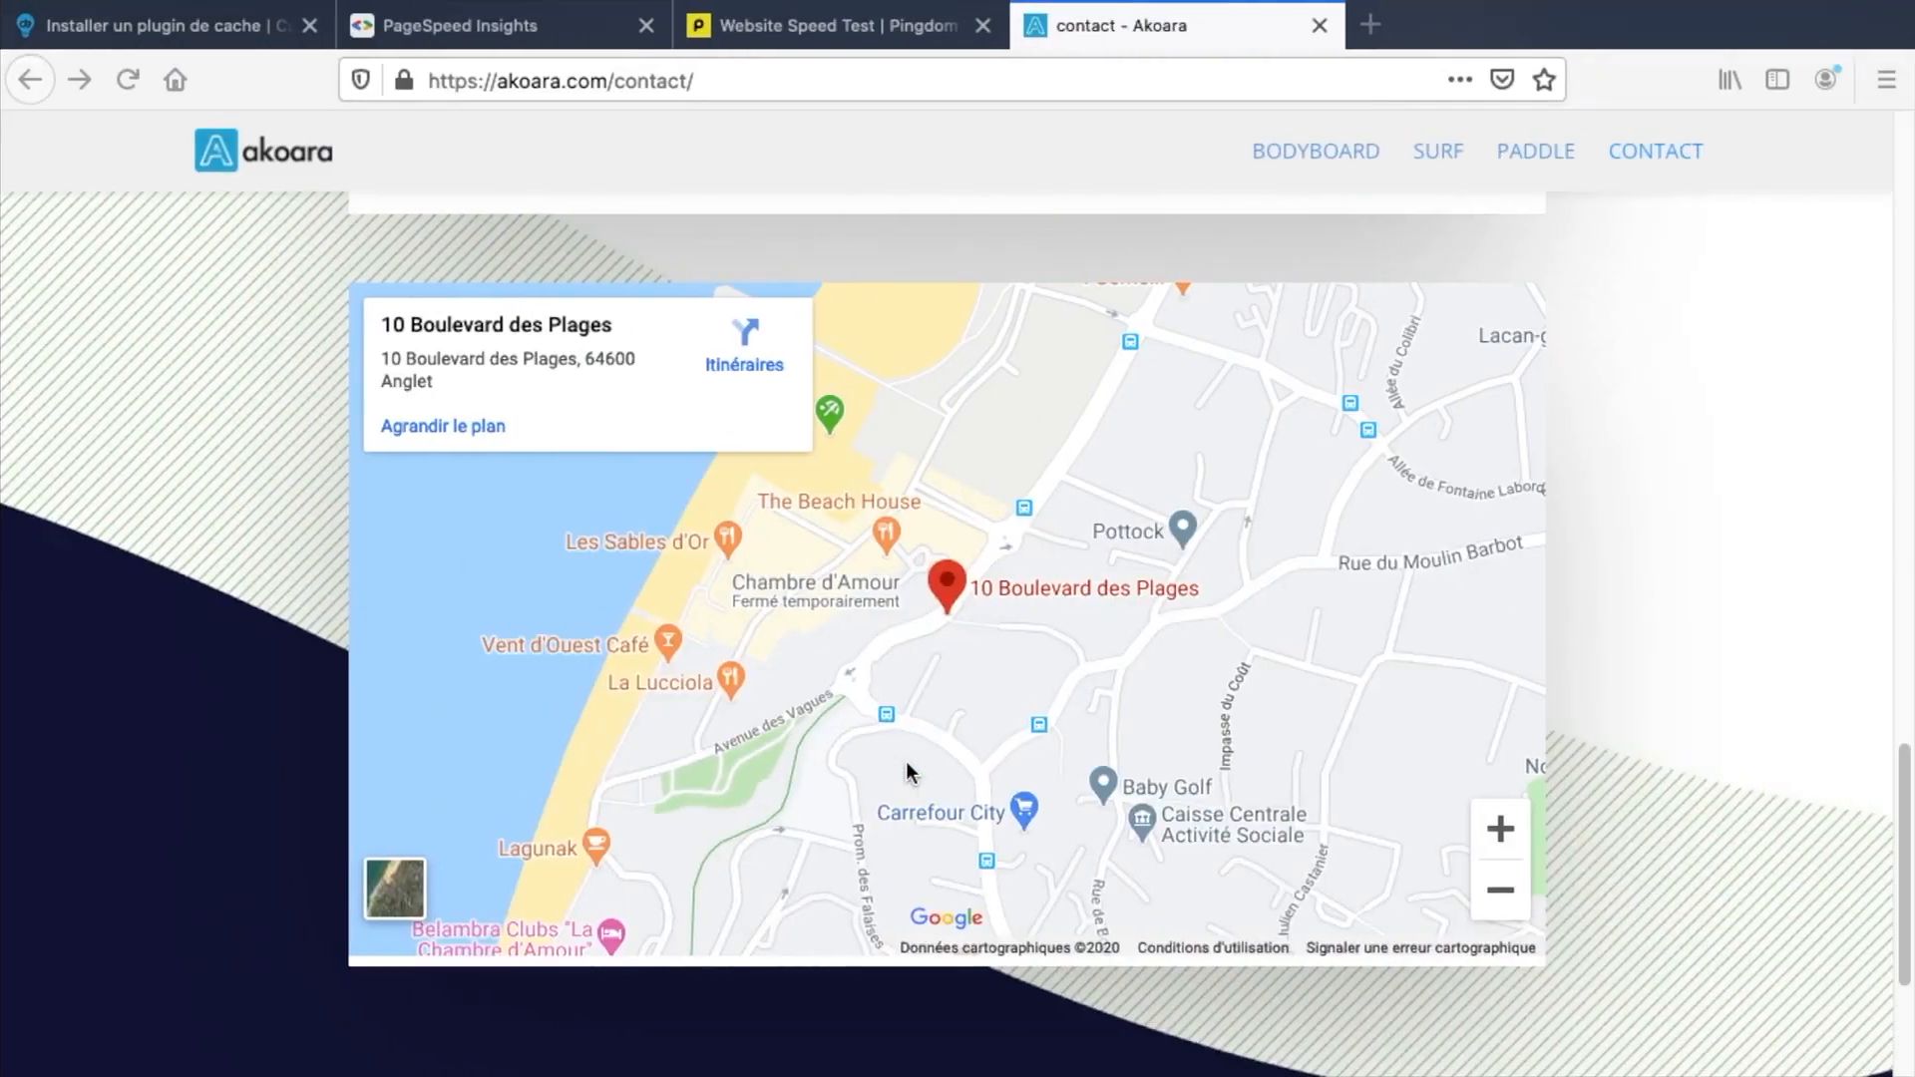
scroll(903, 758, up, 15)
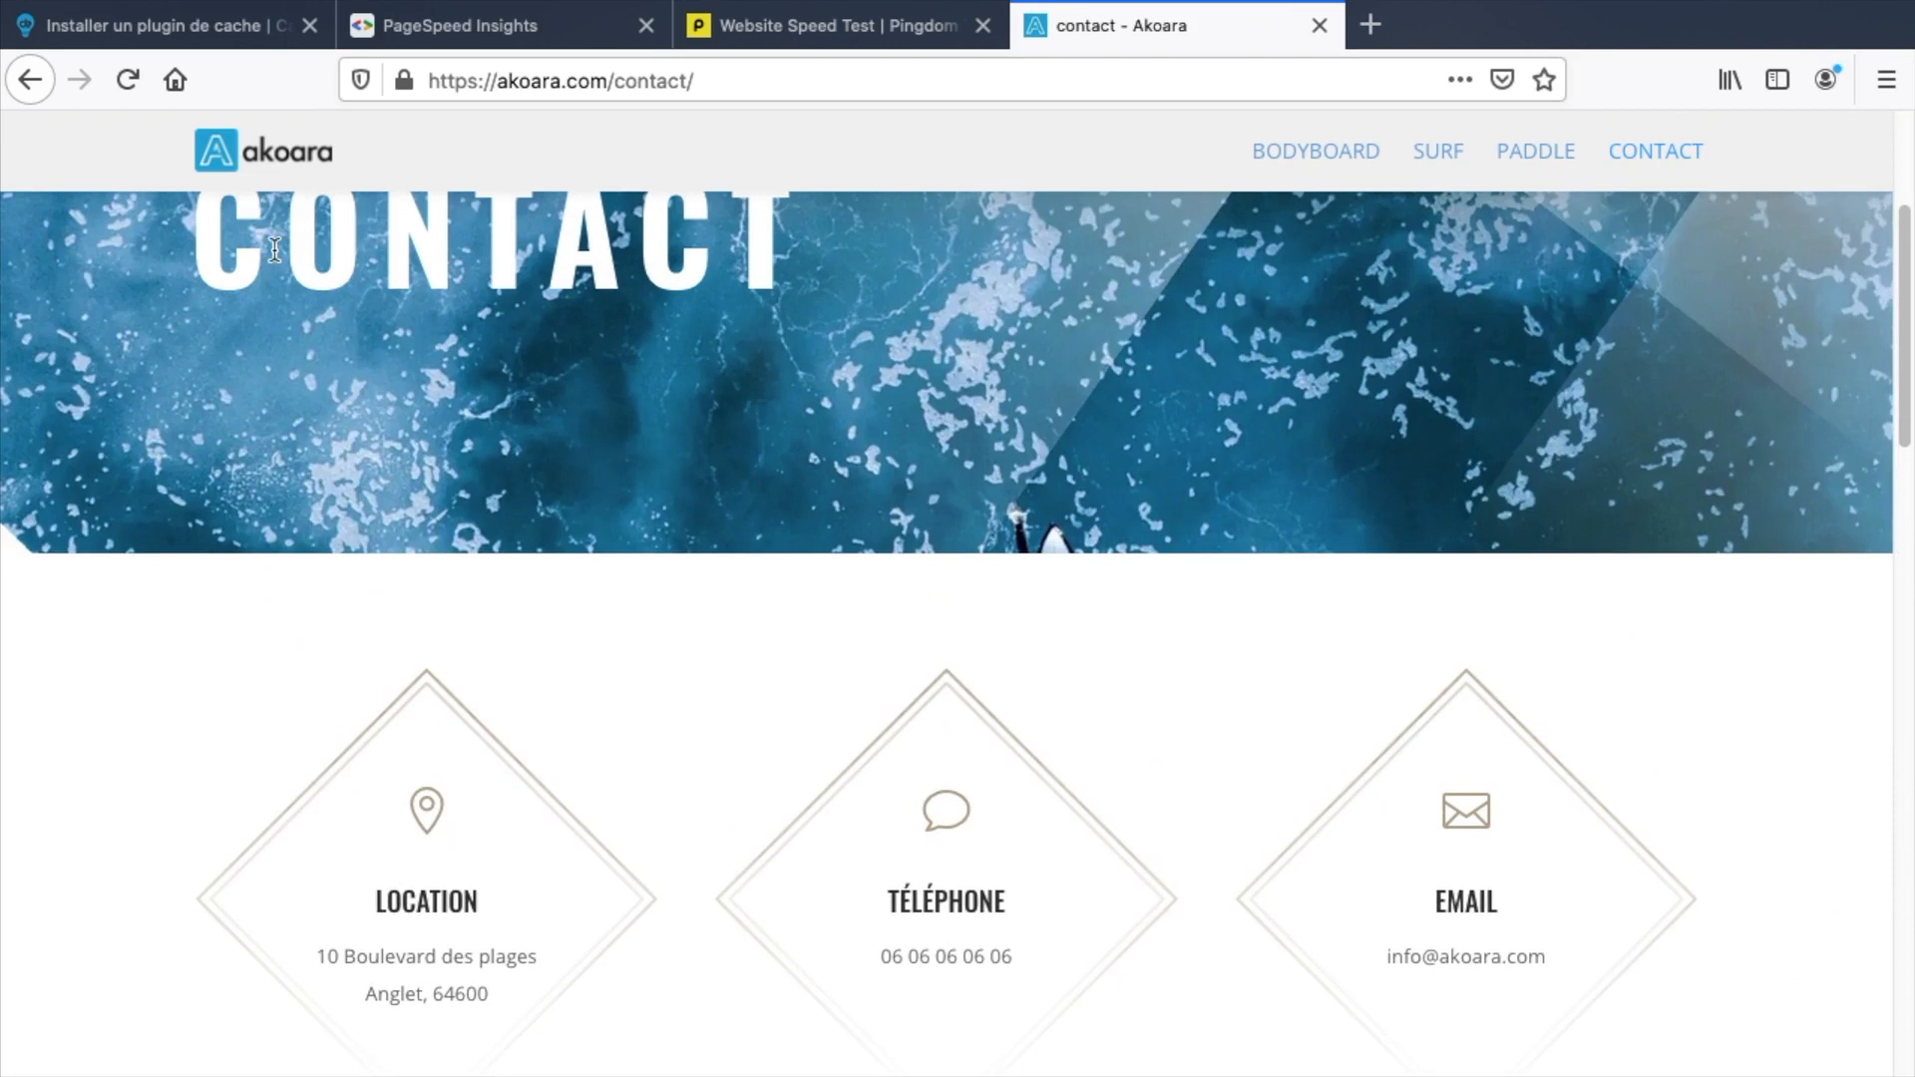
click(297, 164)
scroll(461, 287, up, 5)
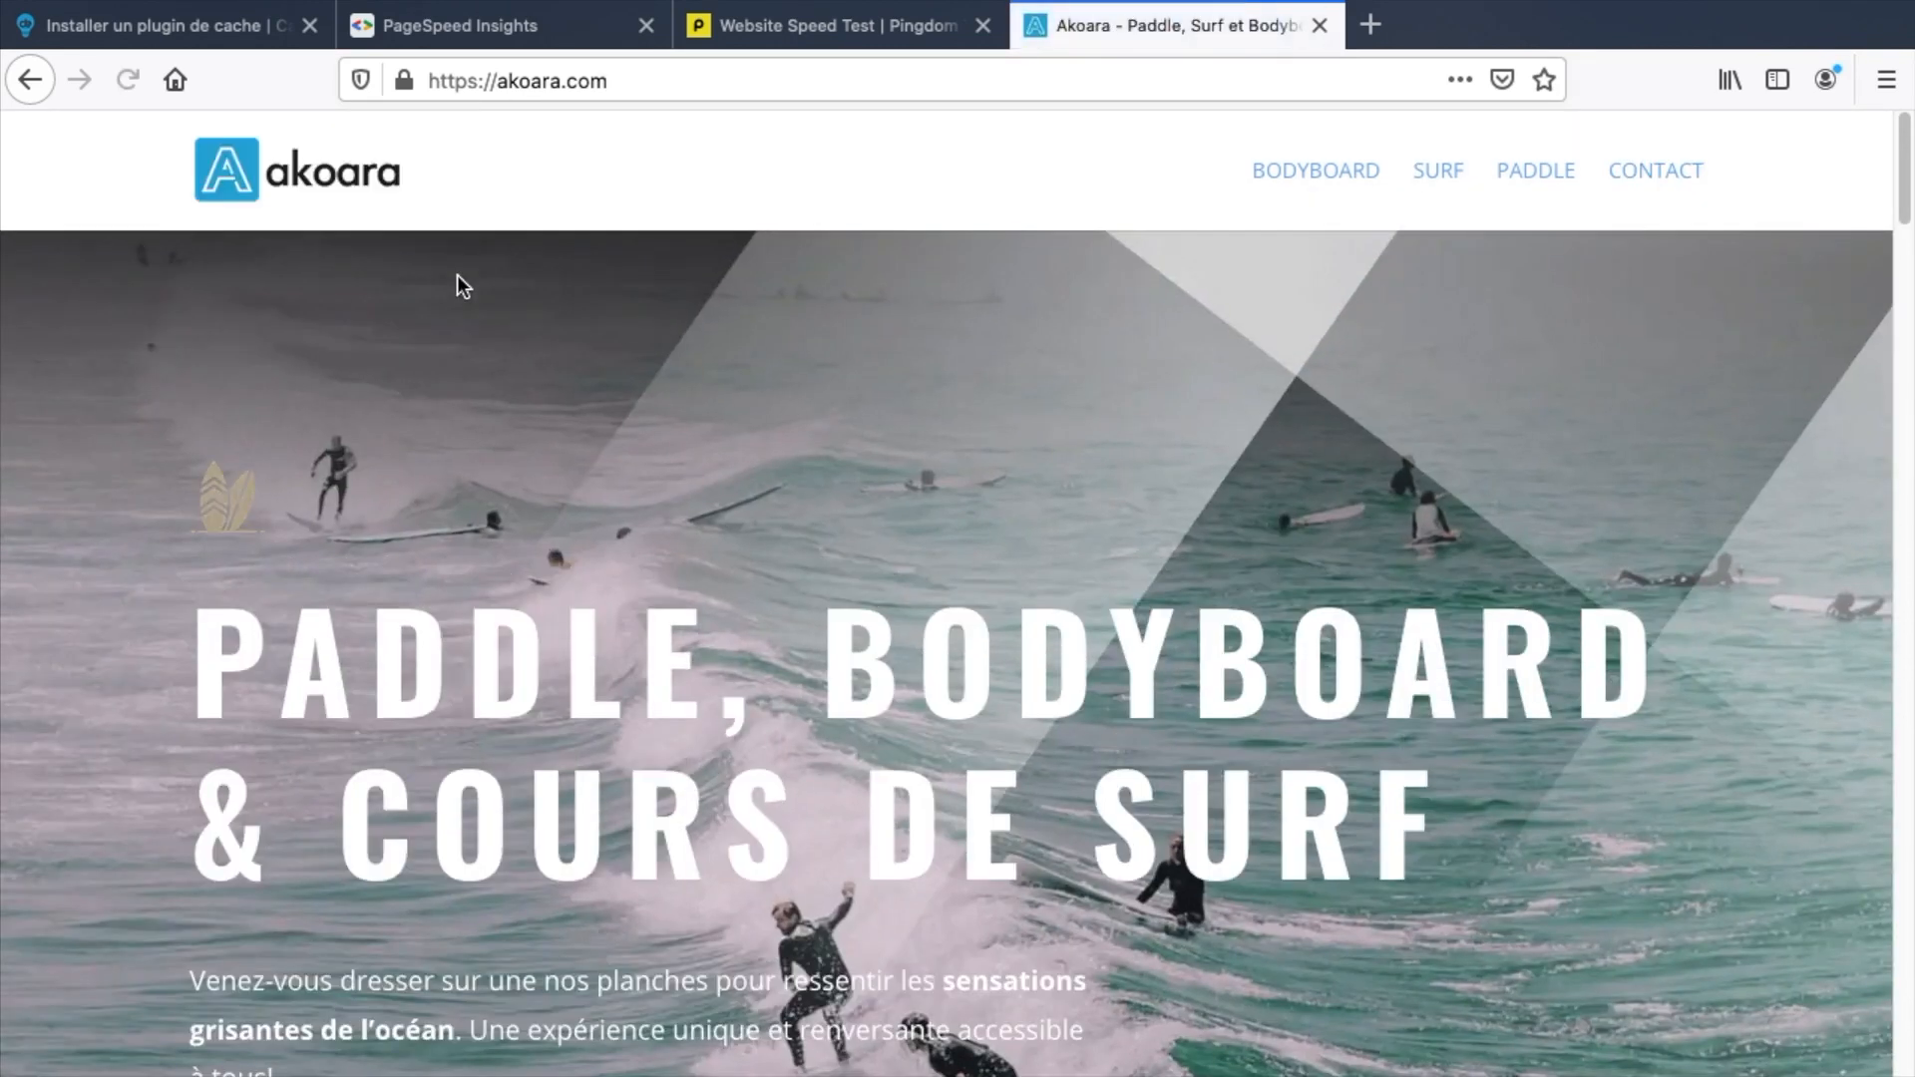
scroll(570, 339, down, 15)
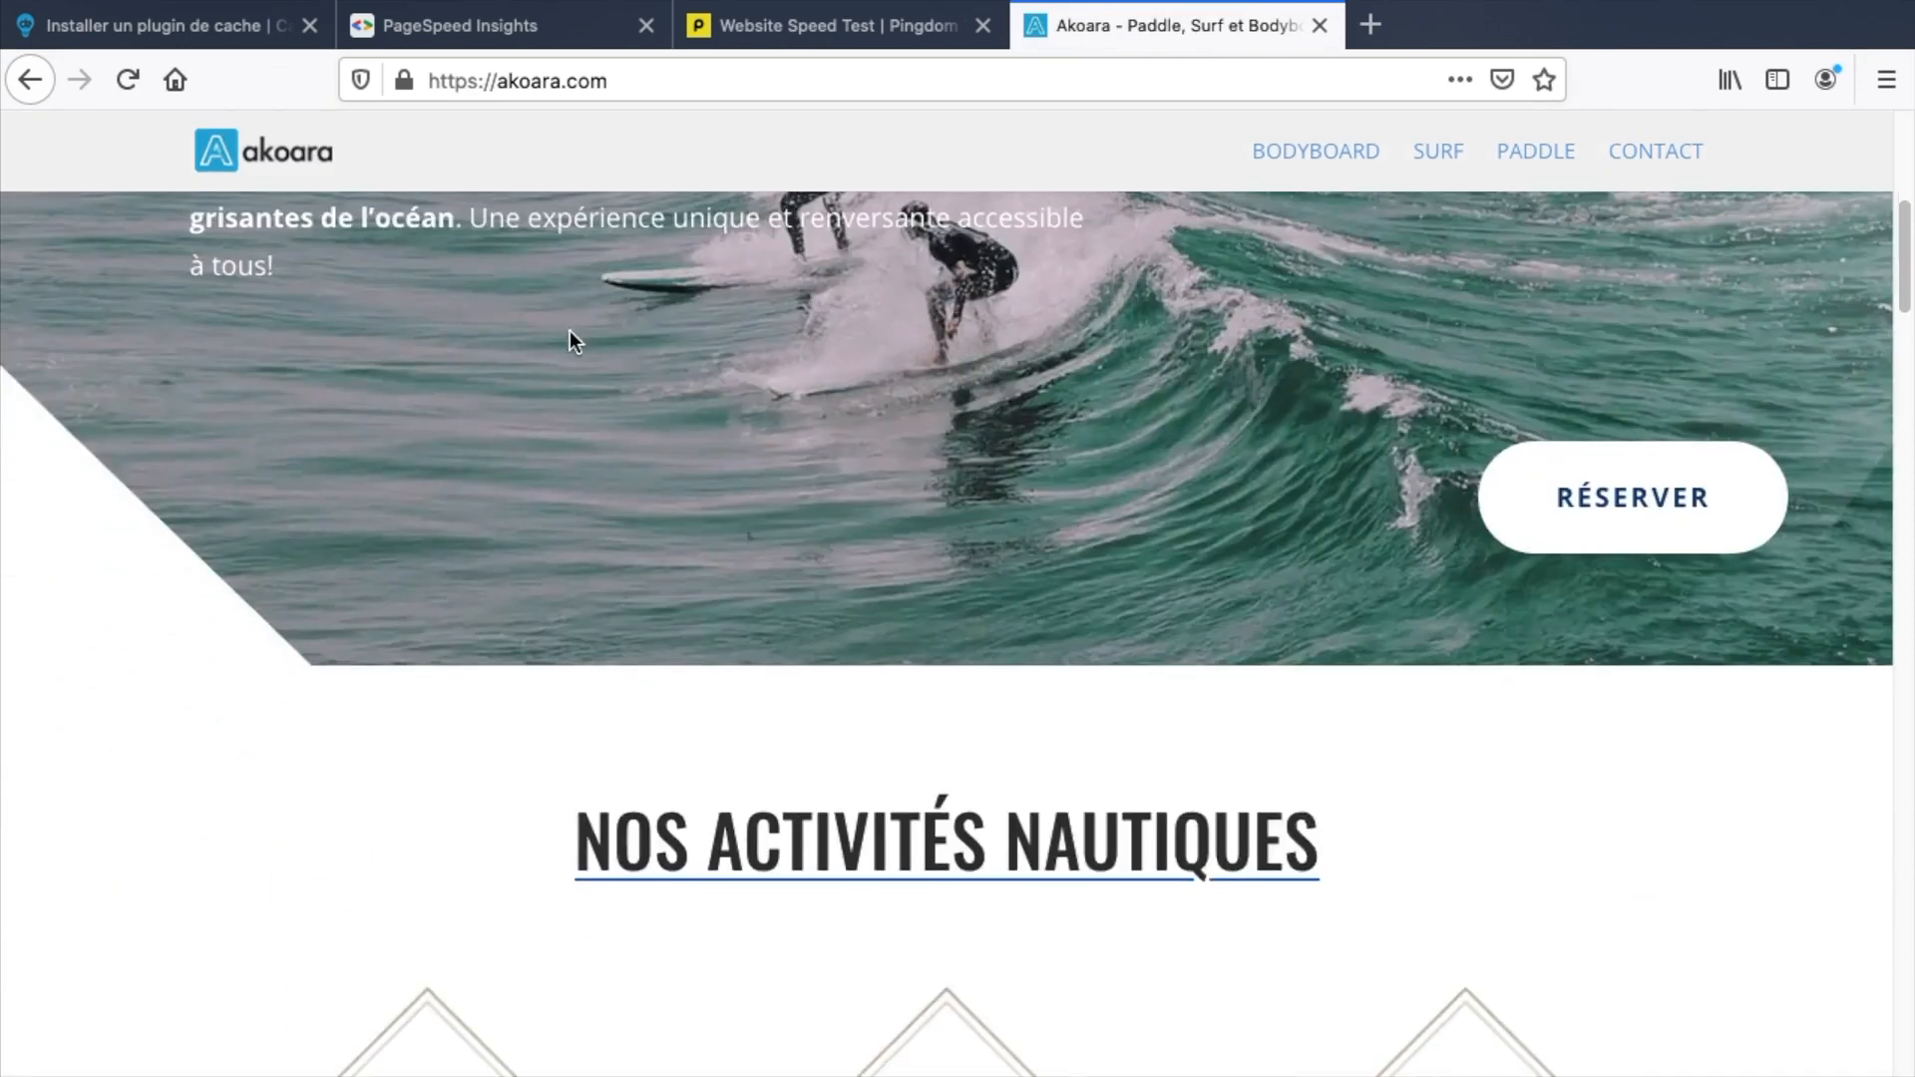
scroll(575, 435, down, 15)
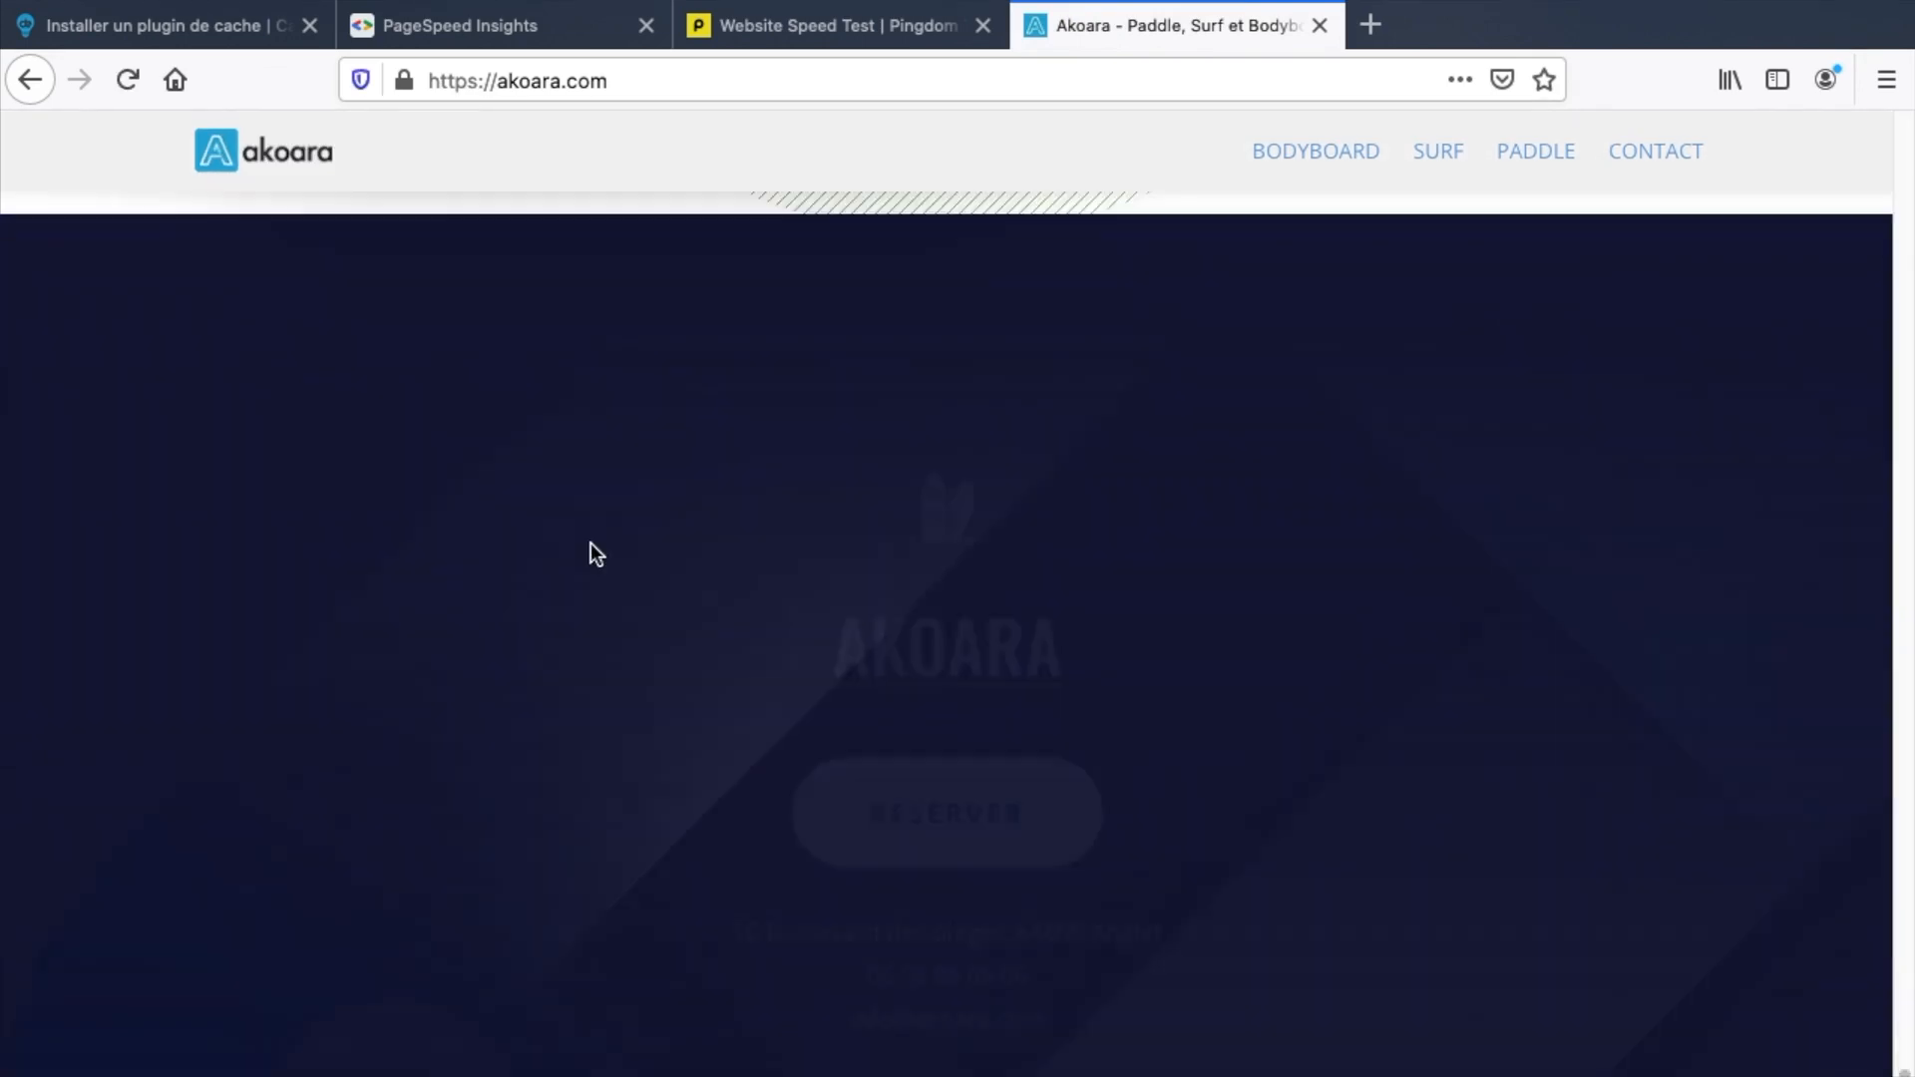
scroll(598, 559, up, 20)
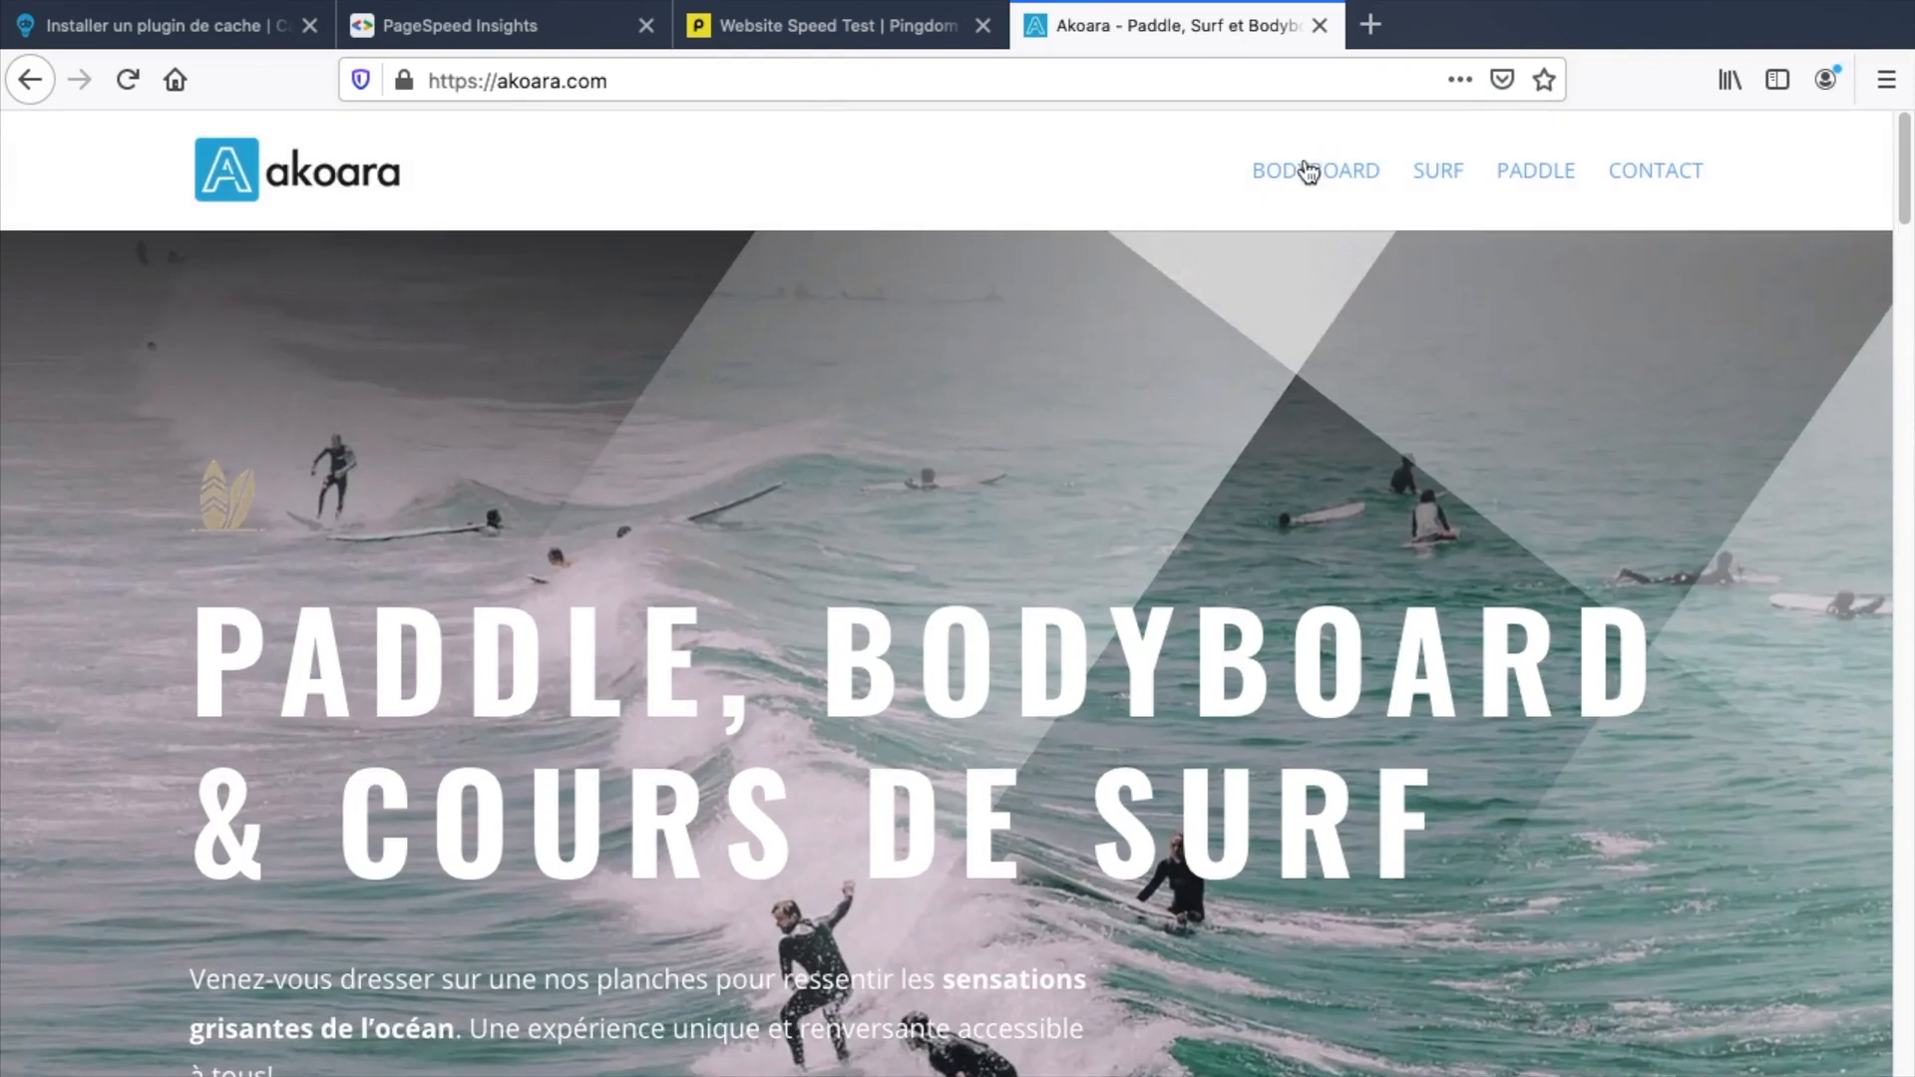
Open Akoara's contact page and check how its content and embedded map load.
click(1634, 185)
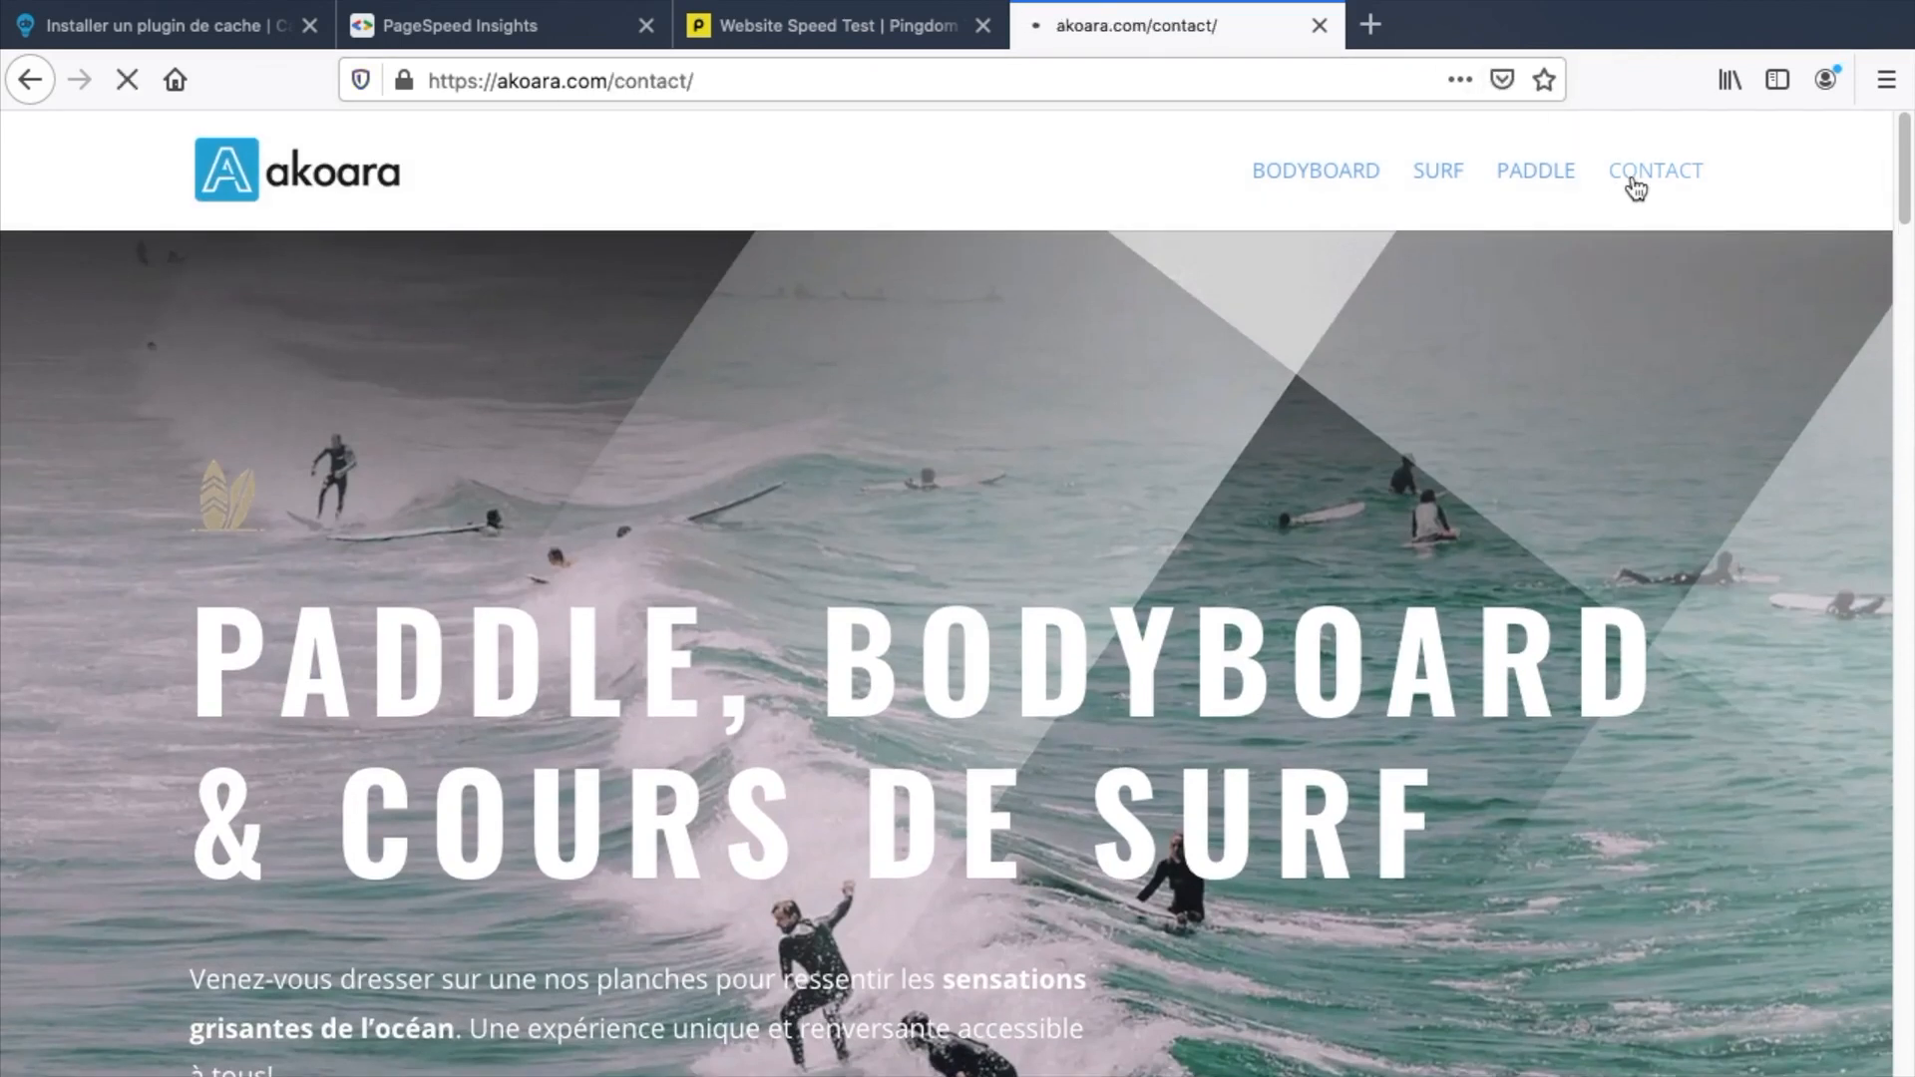
scroll(1162, 436, down, 5)
scroll(1162, 429, down, 5)
scroll(1163, 421, down, 15)
scroll(1163, 438, down, 5)
scroll(1163, 448, up, 15)
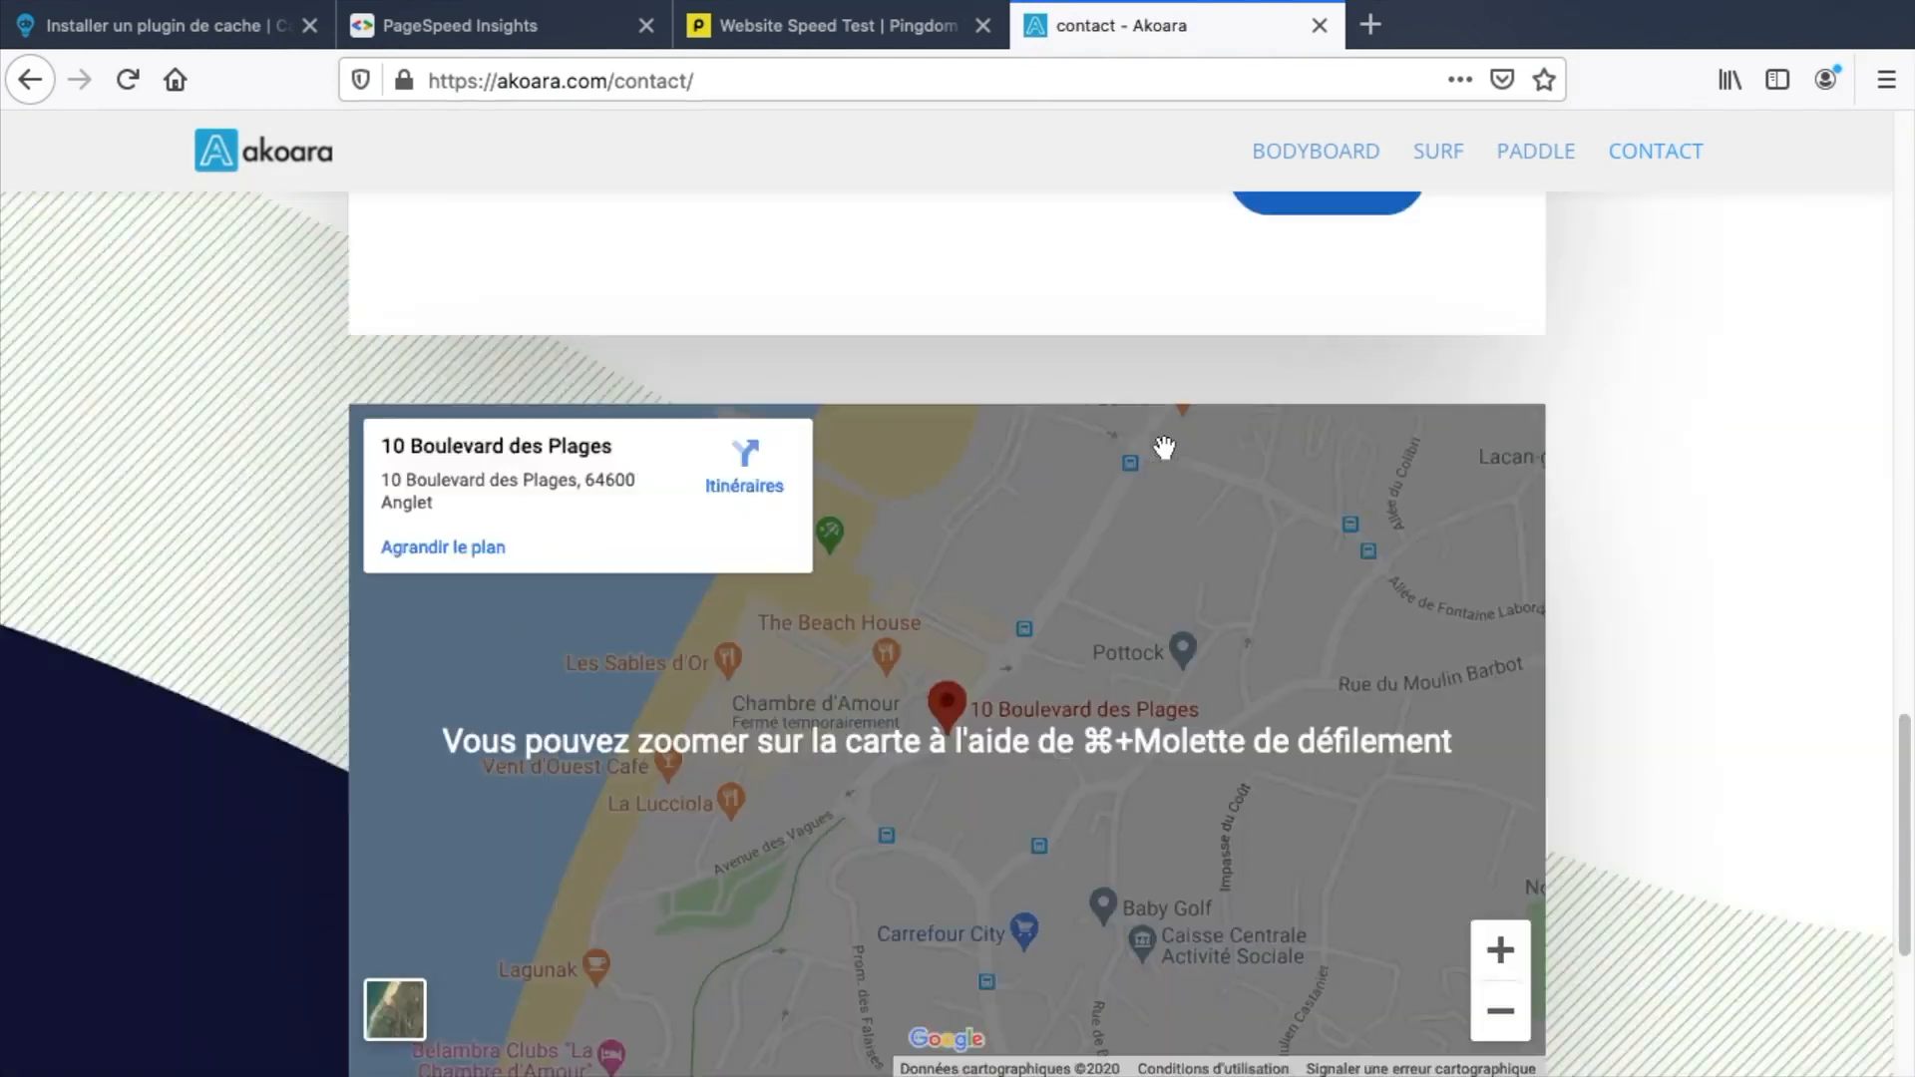
Open the PageSpeed Insights and Pingdom links from the Cap de Com tutorial article in new tabs.
click(163, 38)
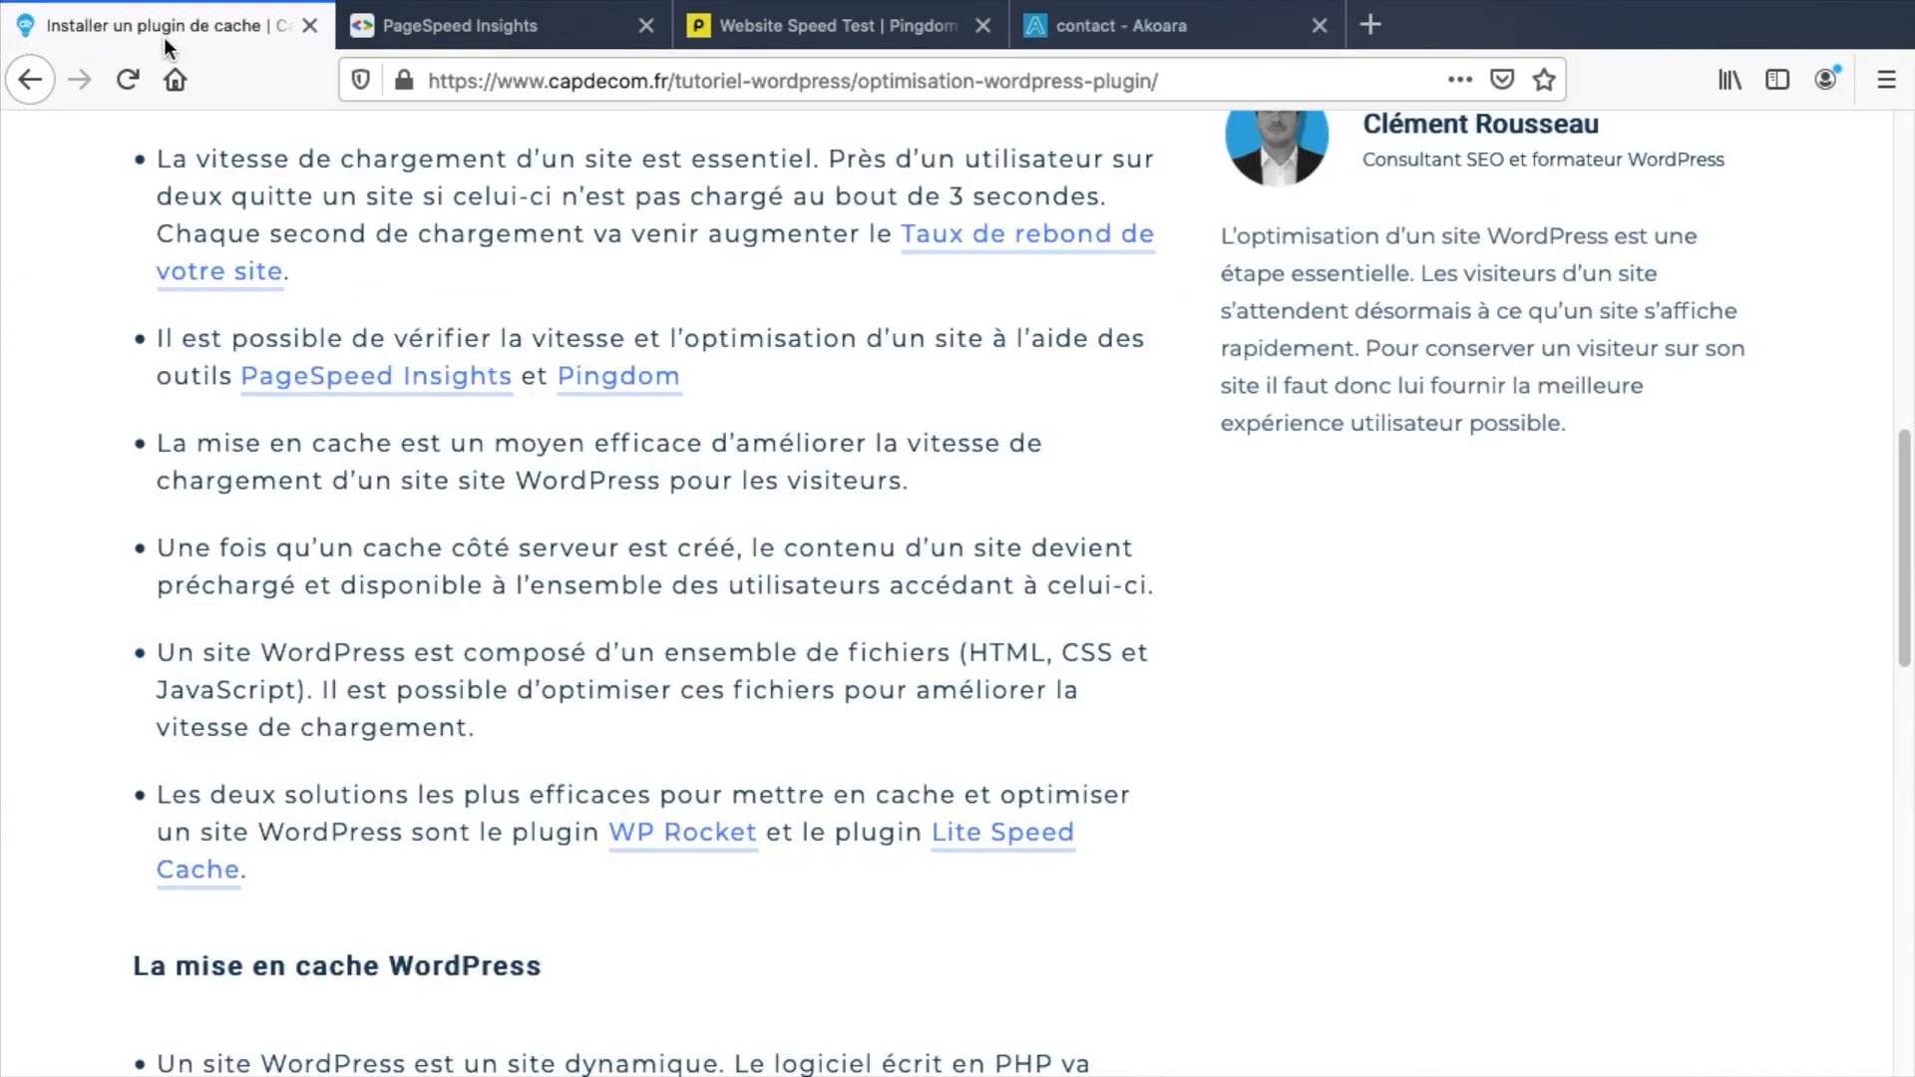
right_click(392, 377)
click(447, 393)
right_click(624, 376)
click(668, 391)
click(1611, 22)
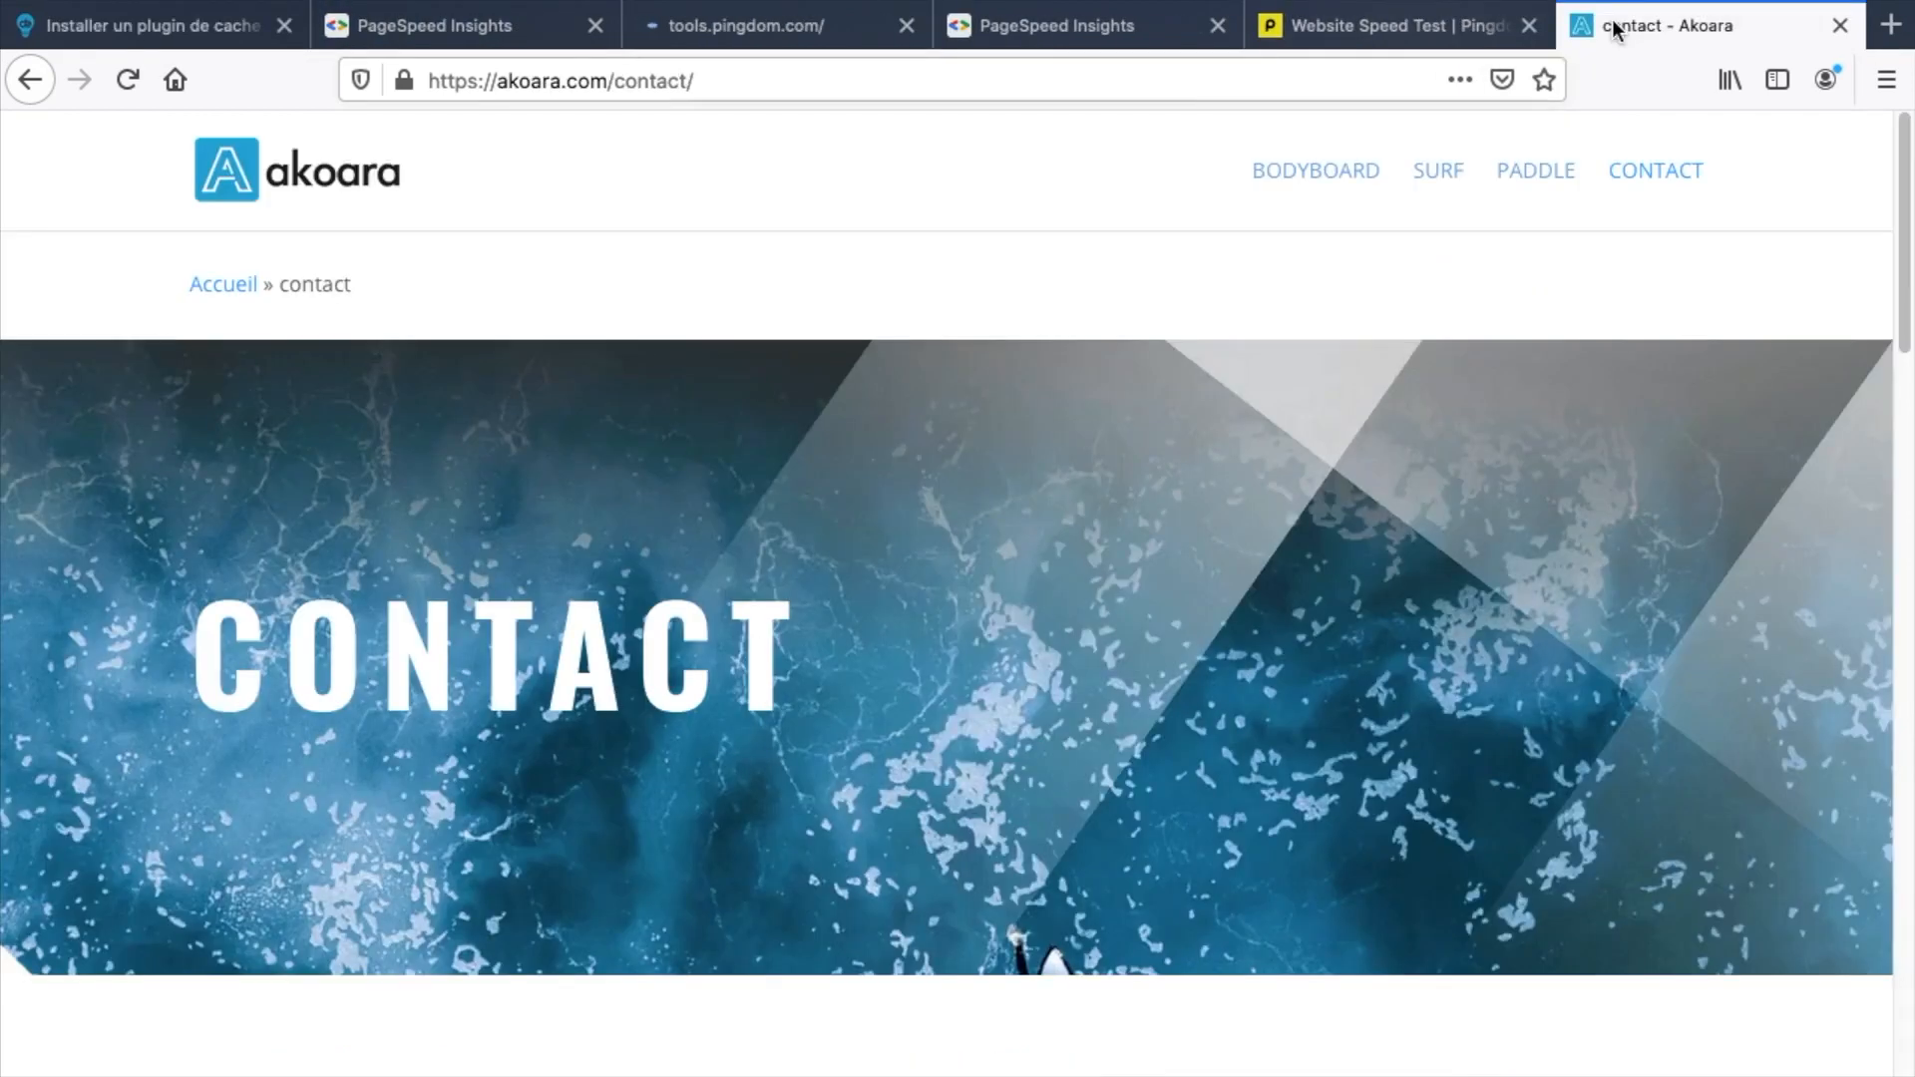
click(364, 205)
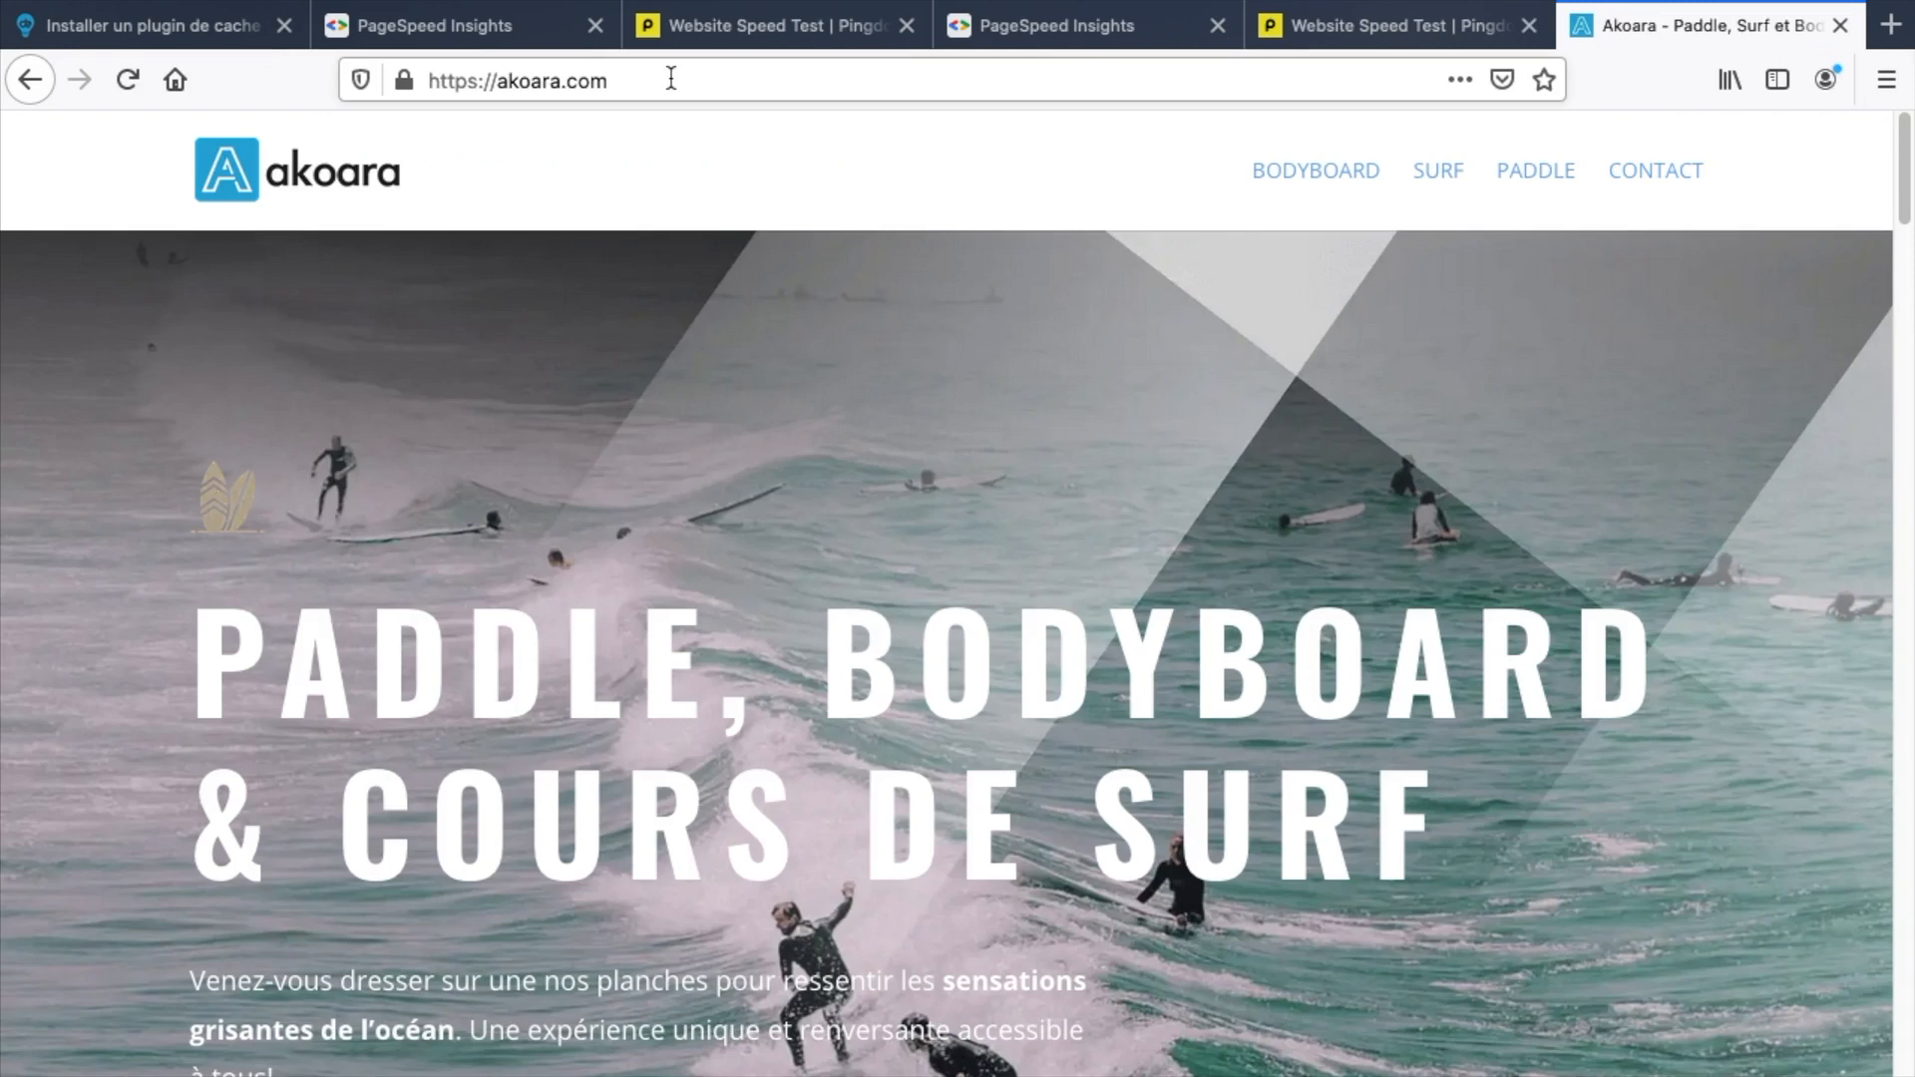
click(671, 78)
key(ctrl+c)
click(429, 45)
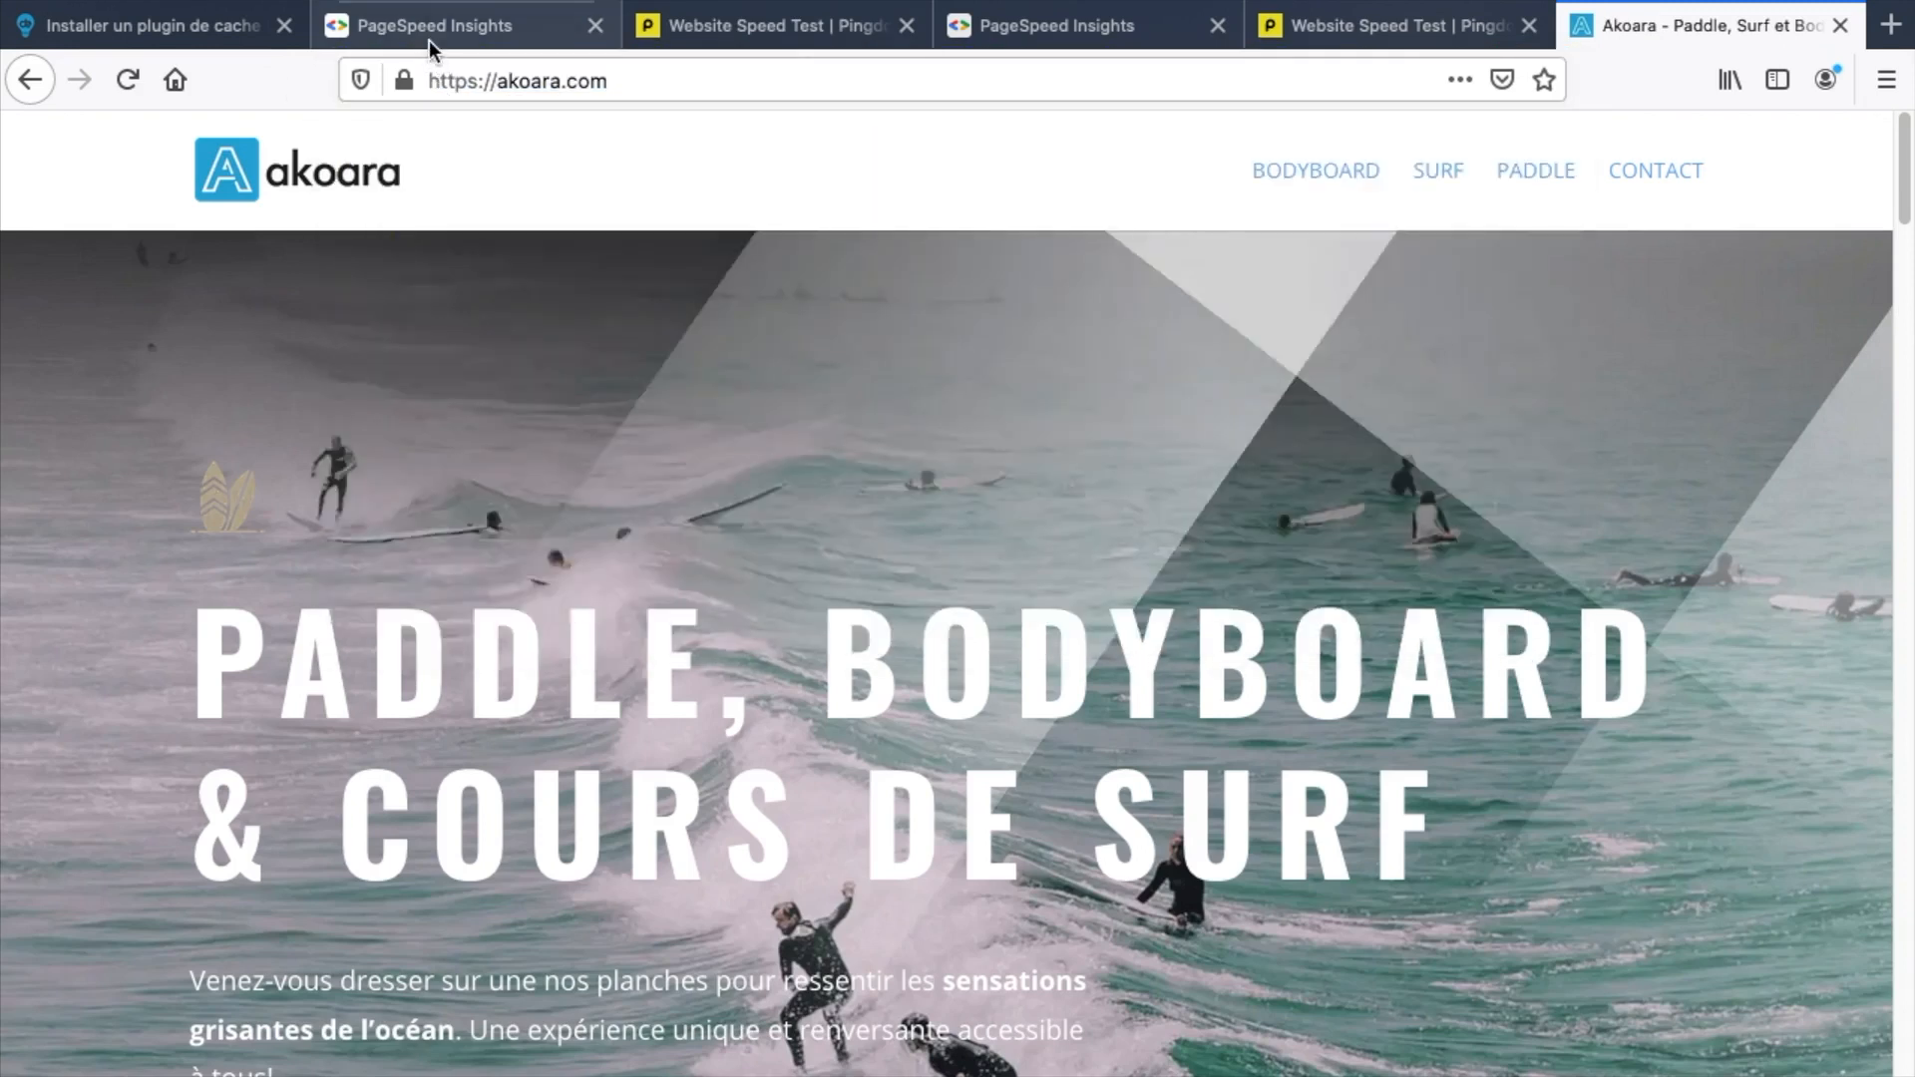
click(429, 28)
click(698, 410)
key(ctrl+v)
click(768, 25)
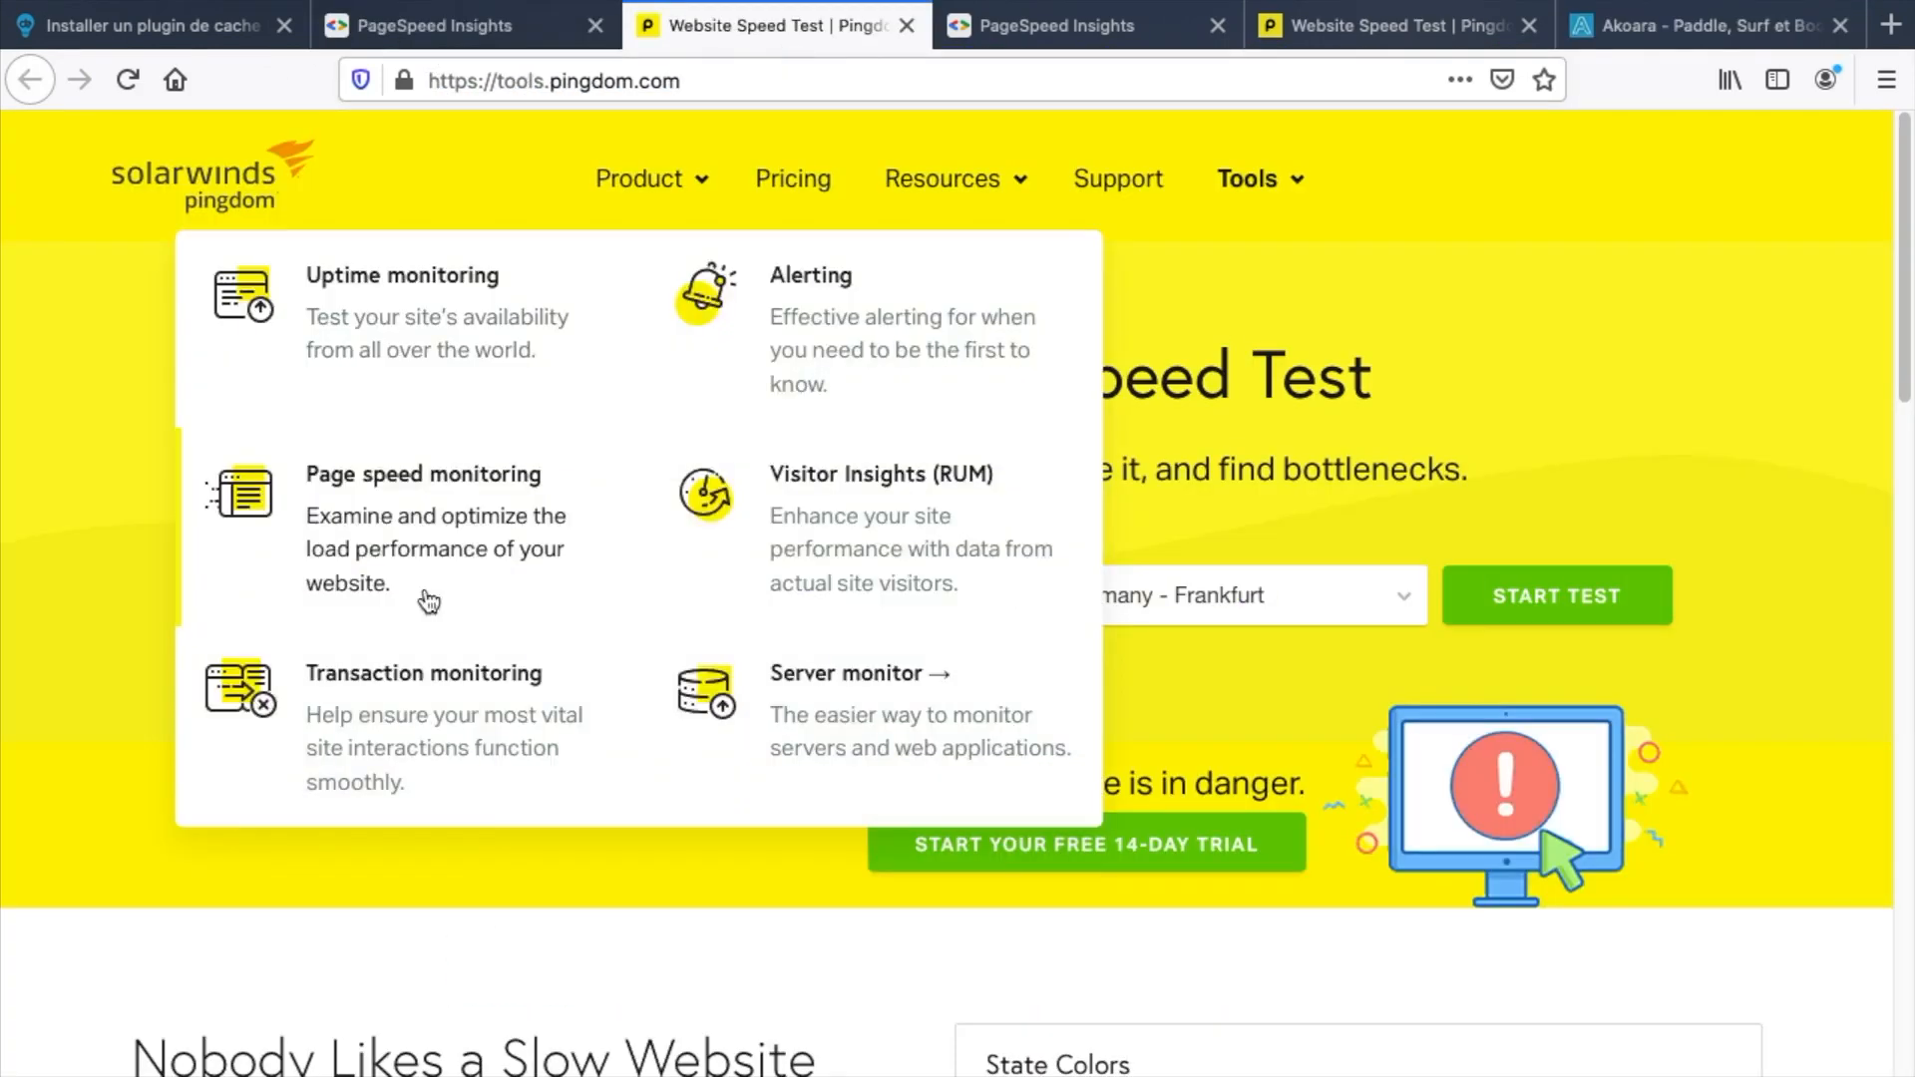
click(389, 594)
key(ctrl+v)
click(1553, 593)
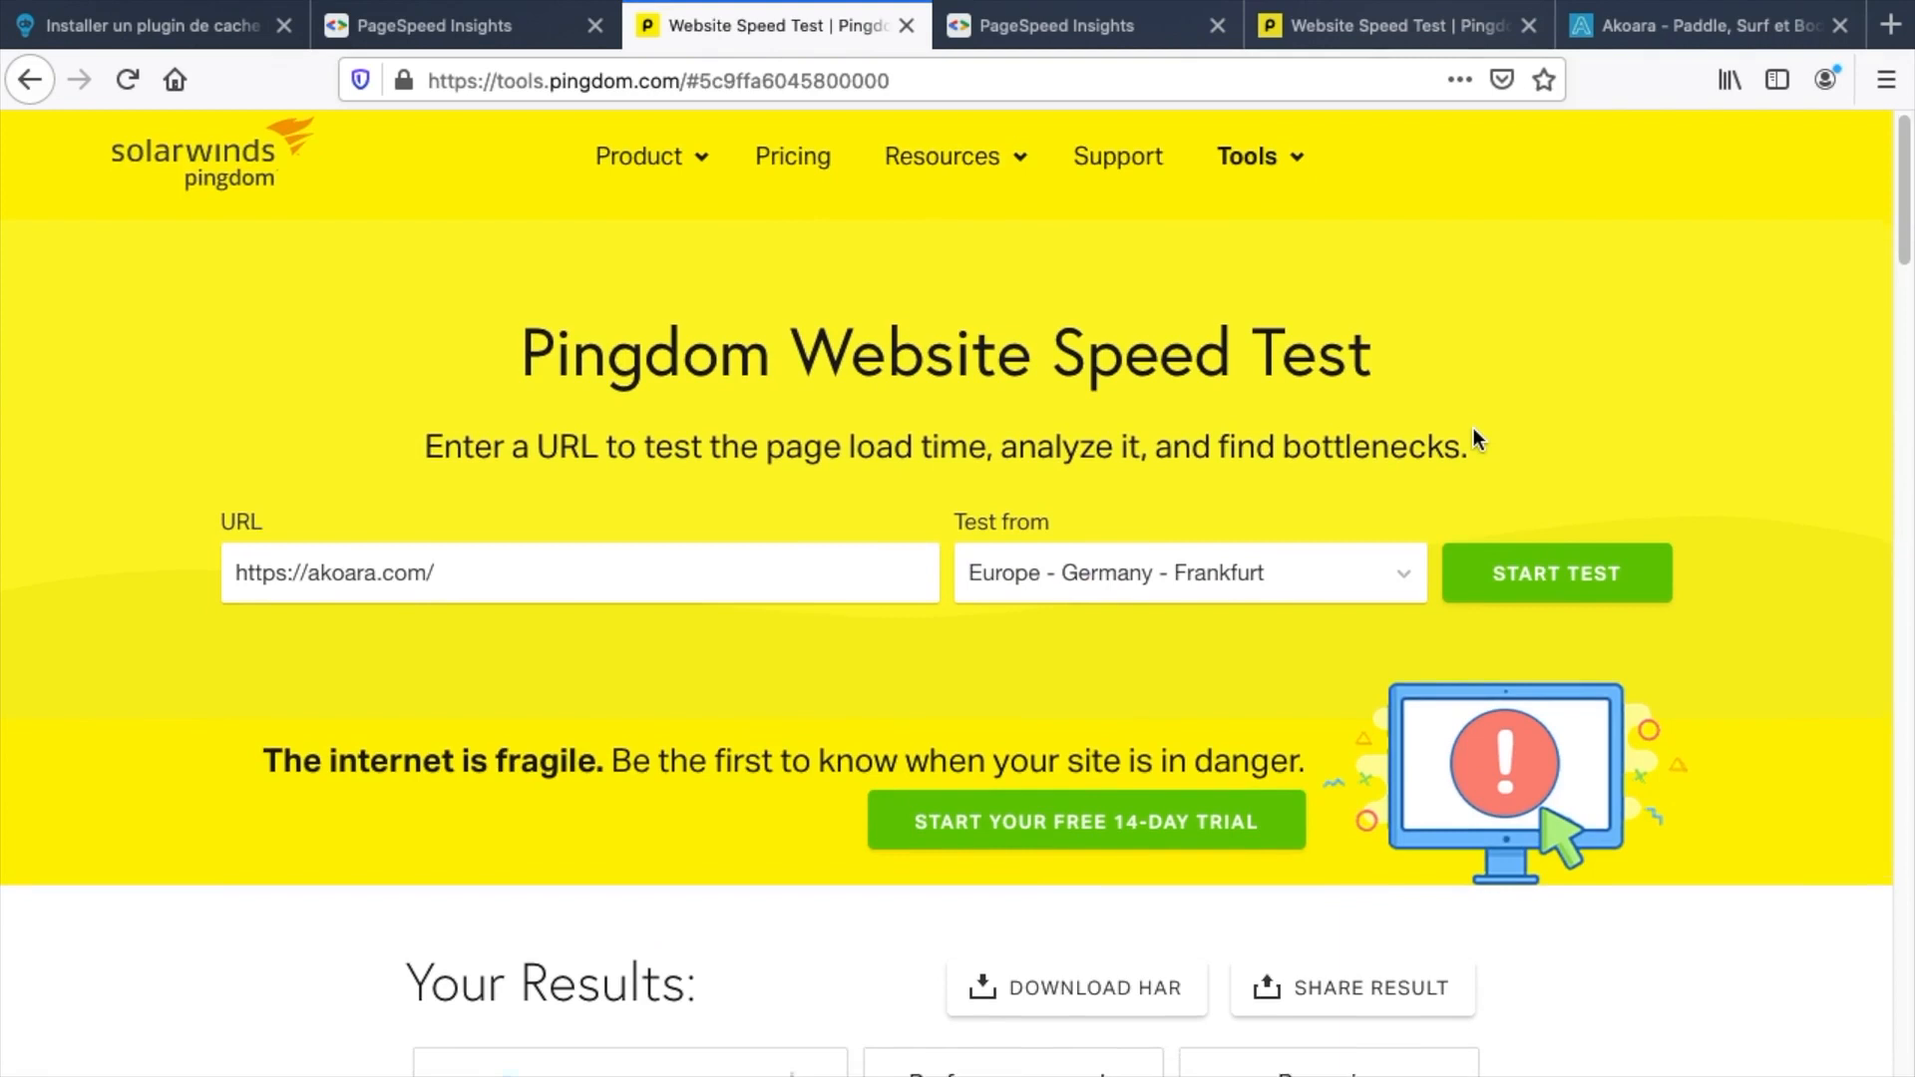
Compare Akoara's load time and performance grade between the new Pingdom report and the one made before optimisation.
scroll(1477, 441, down, 2)
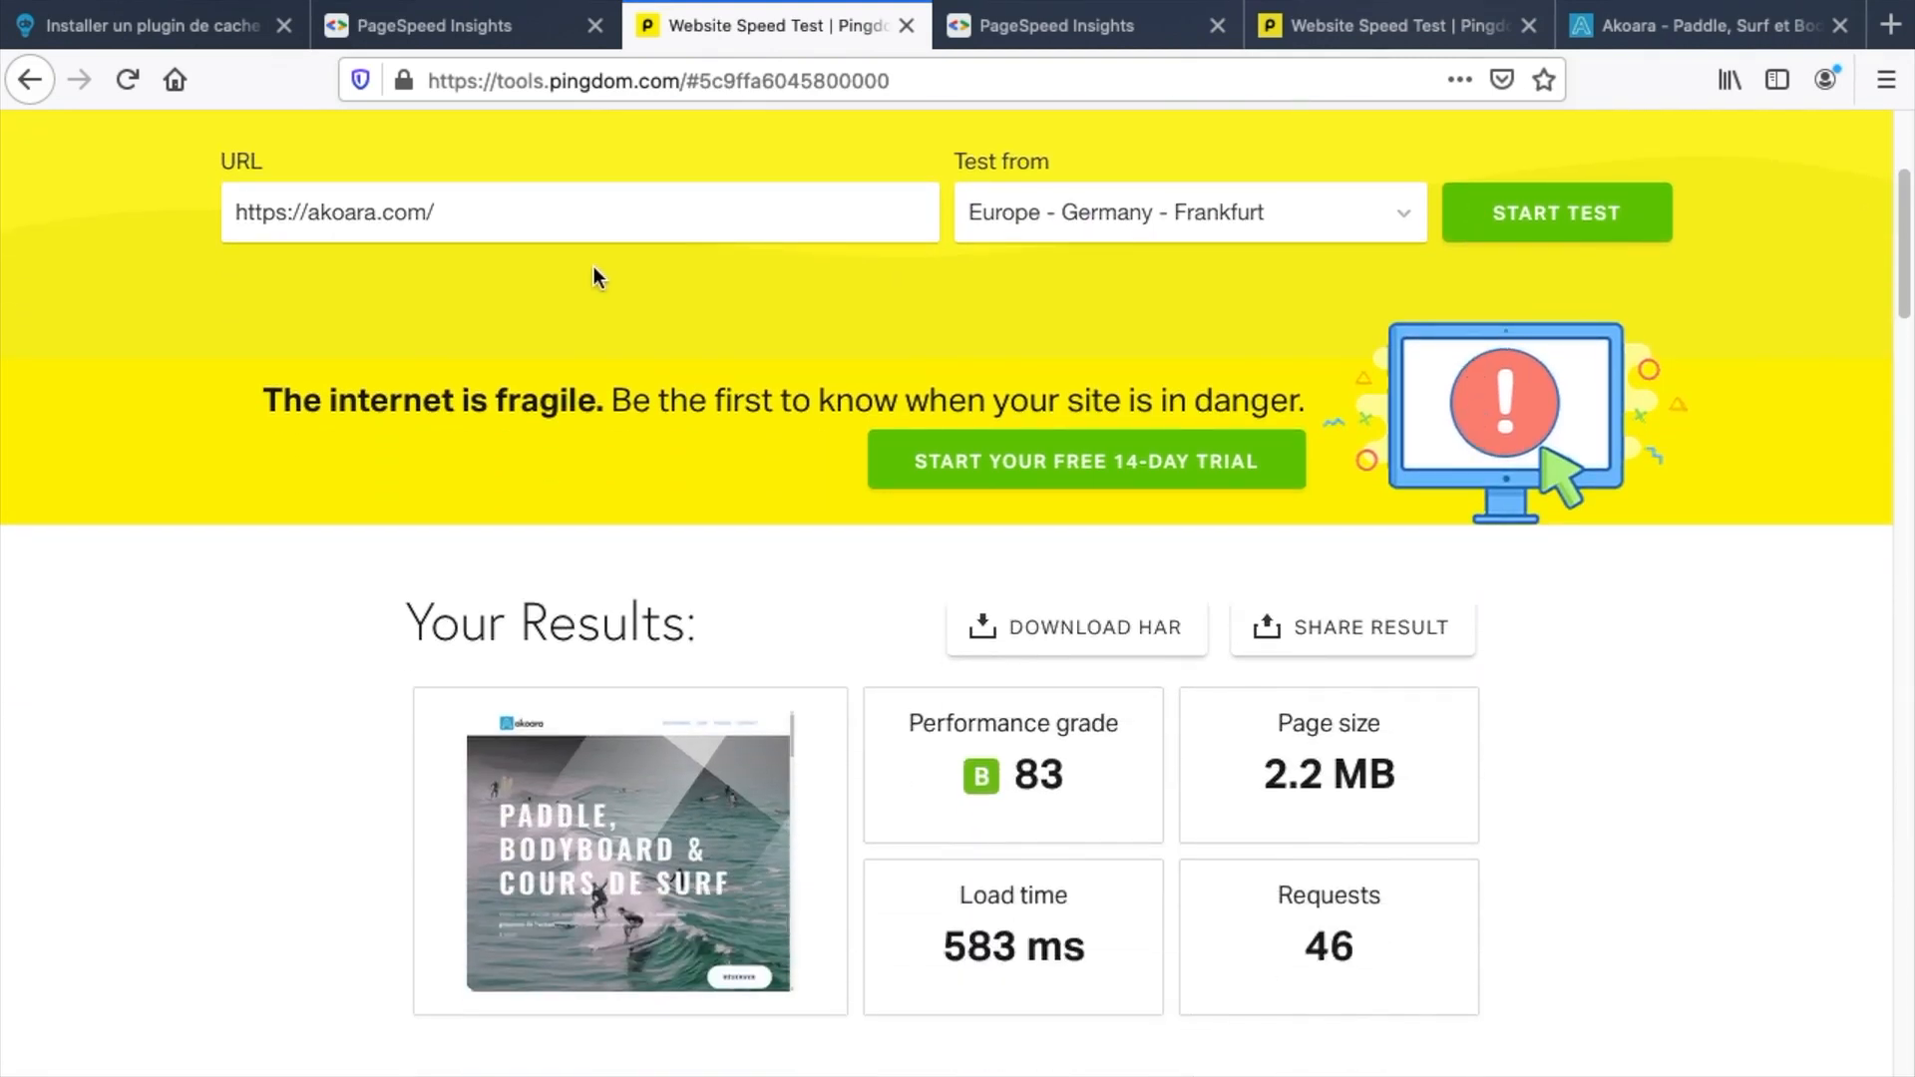
drag(945, 946, 1103, 948)
click(947, 959)
click(1323, 30)
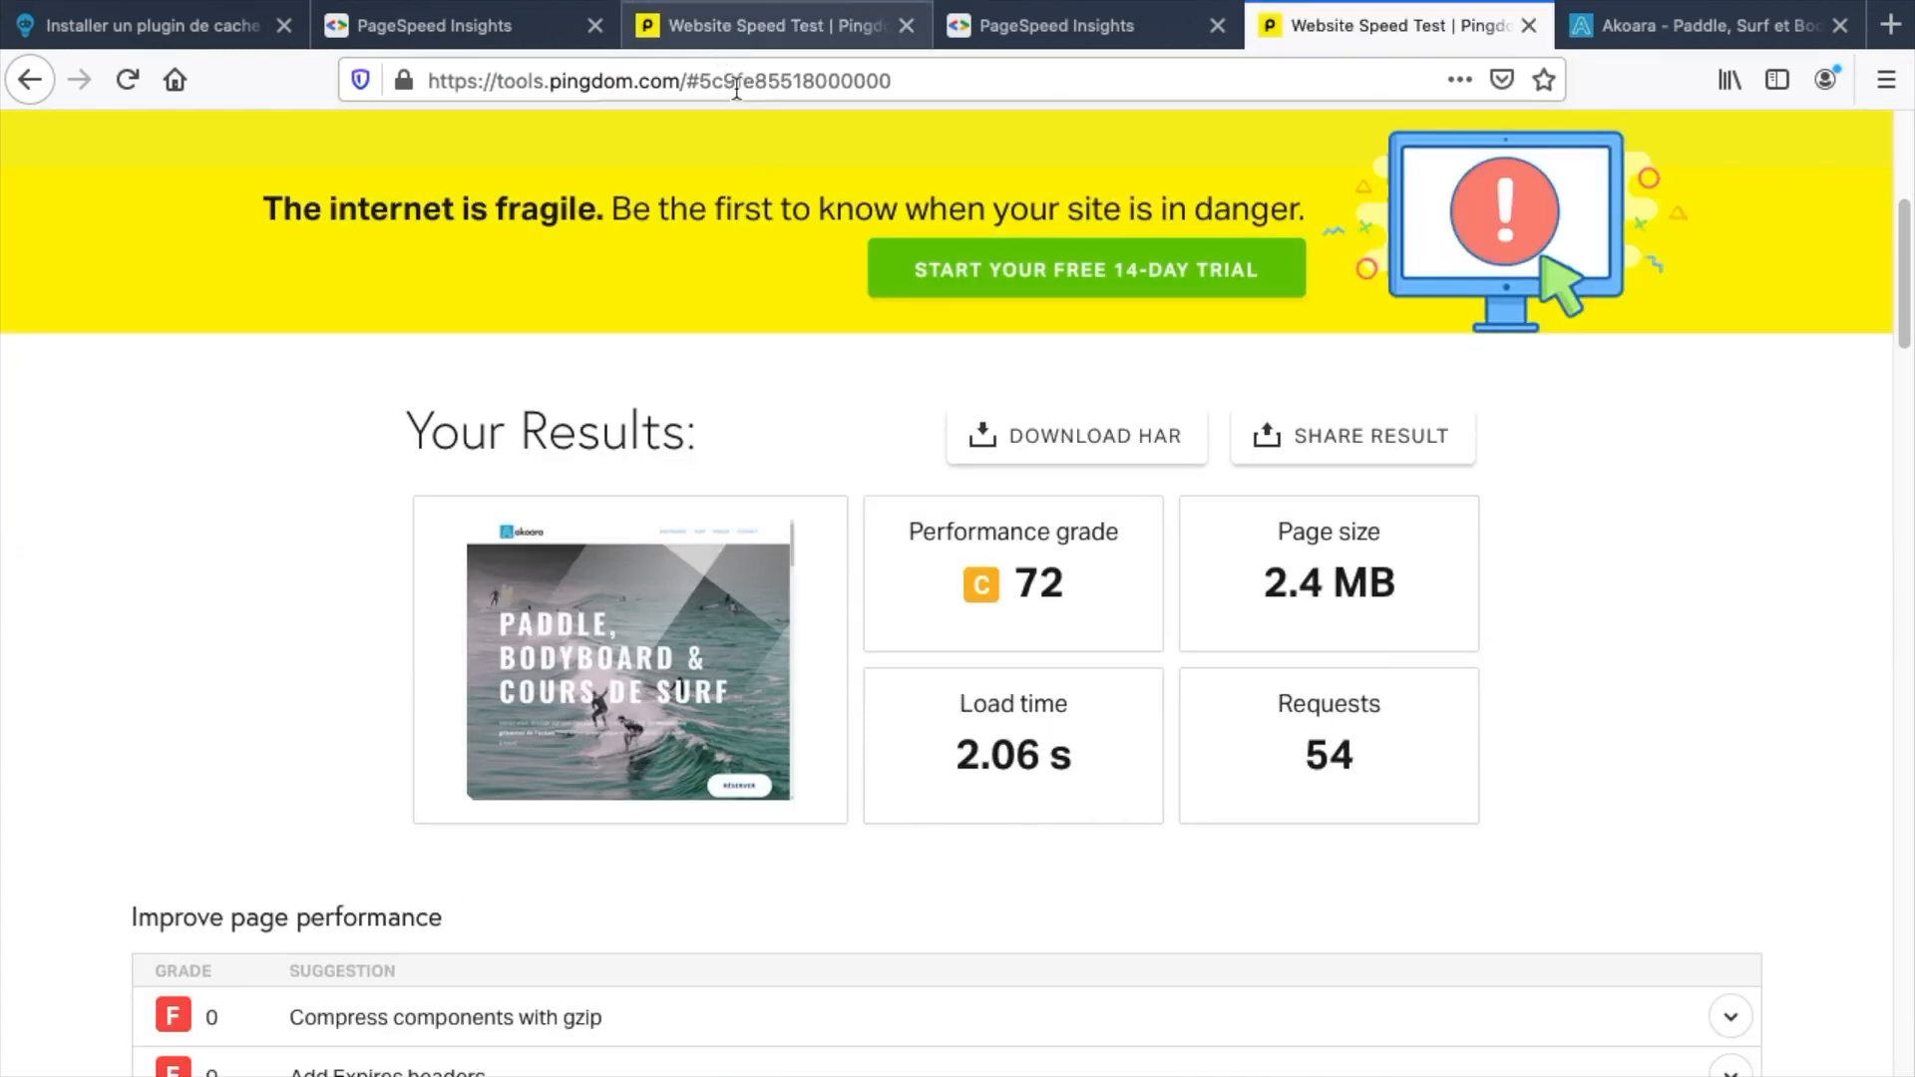
click(769, 25)
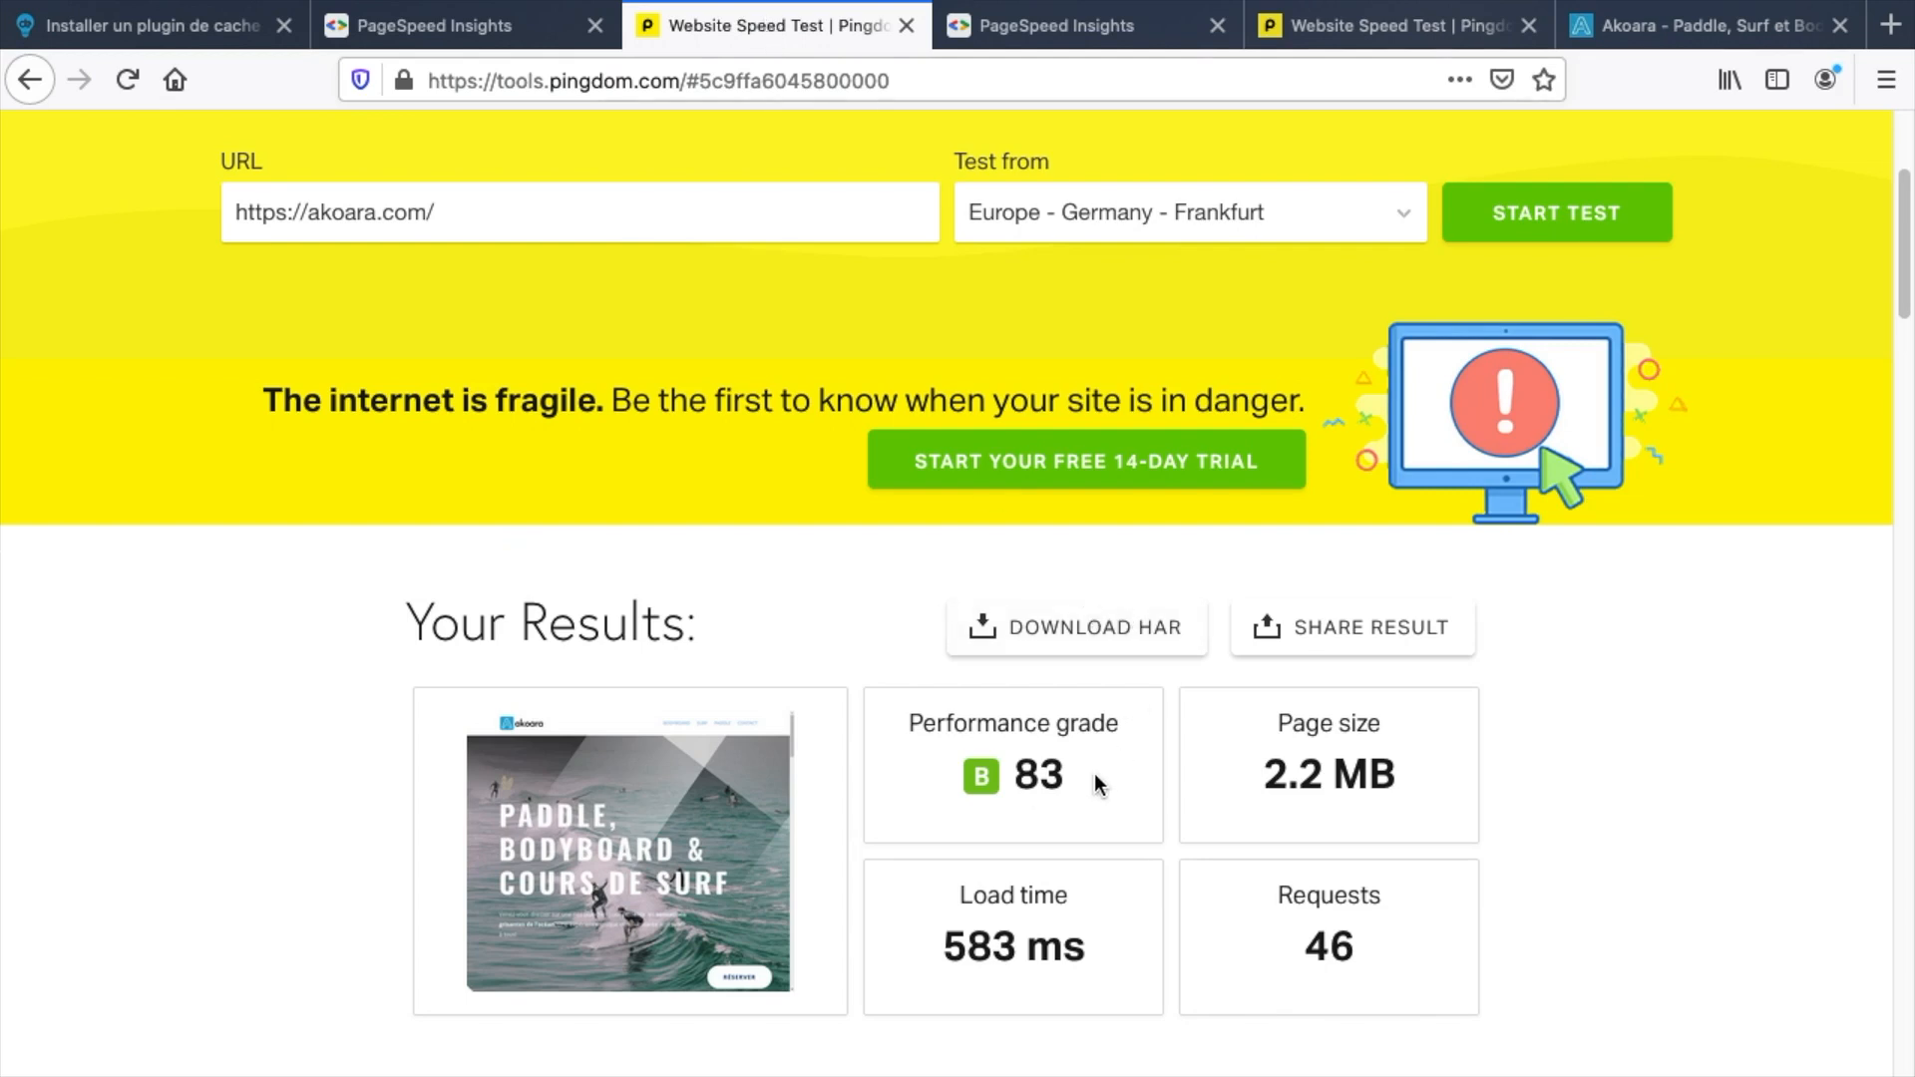
click(1372, 25)
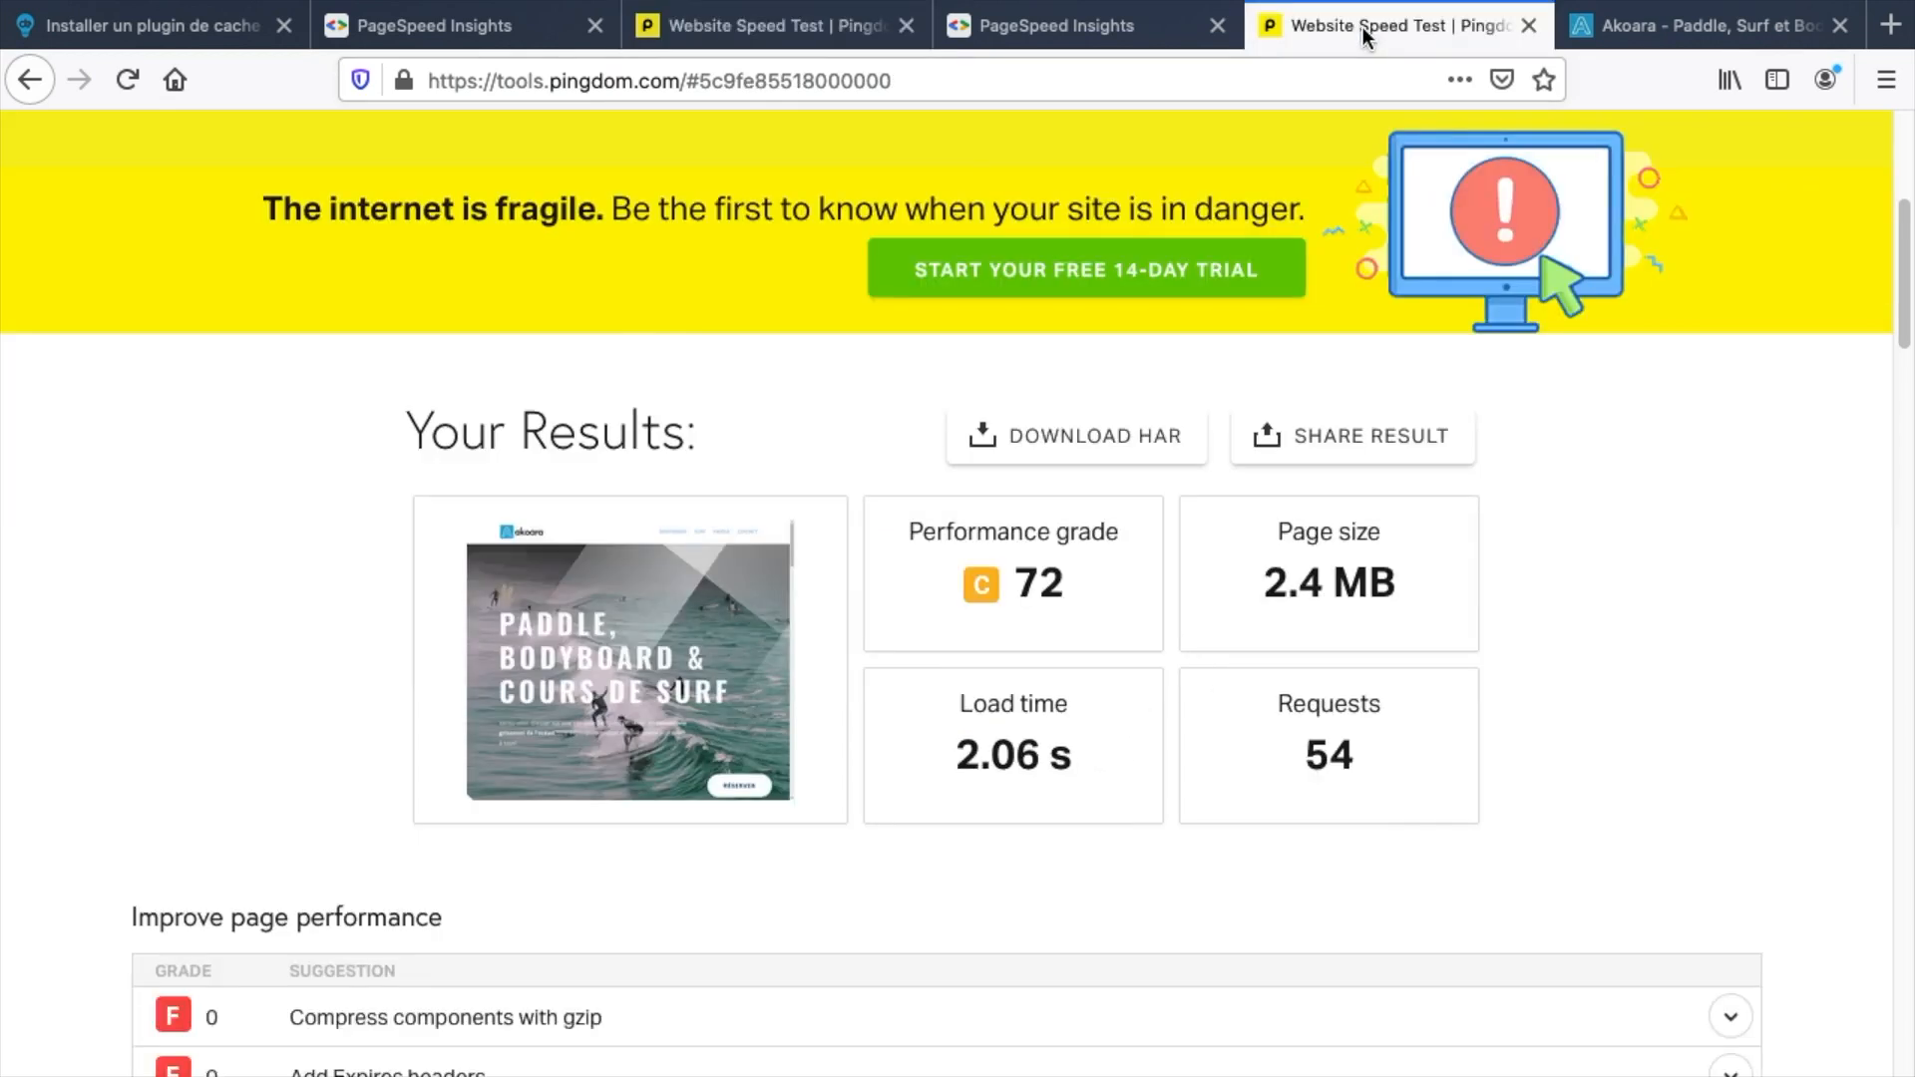
click(770, 25)
Compare Akoara's mobile scores in the new and earlier PageSpeed Insights reports, and recheck the new Pingdom load time.
click(463, 39)
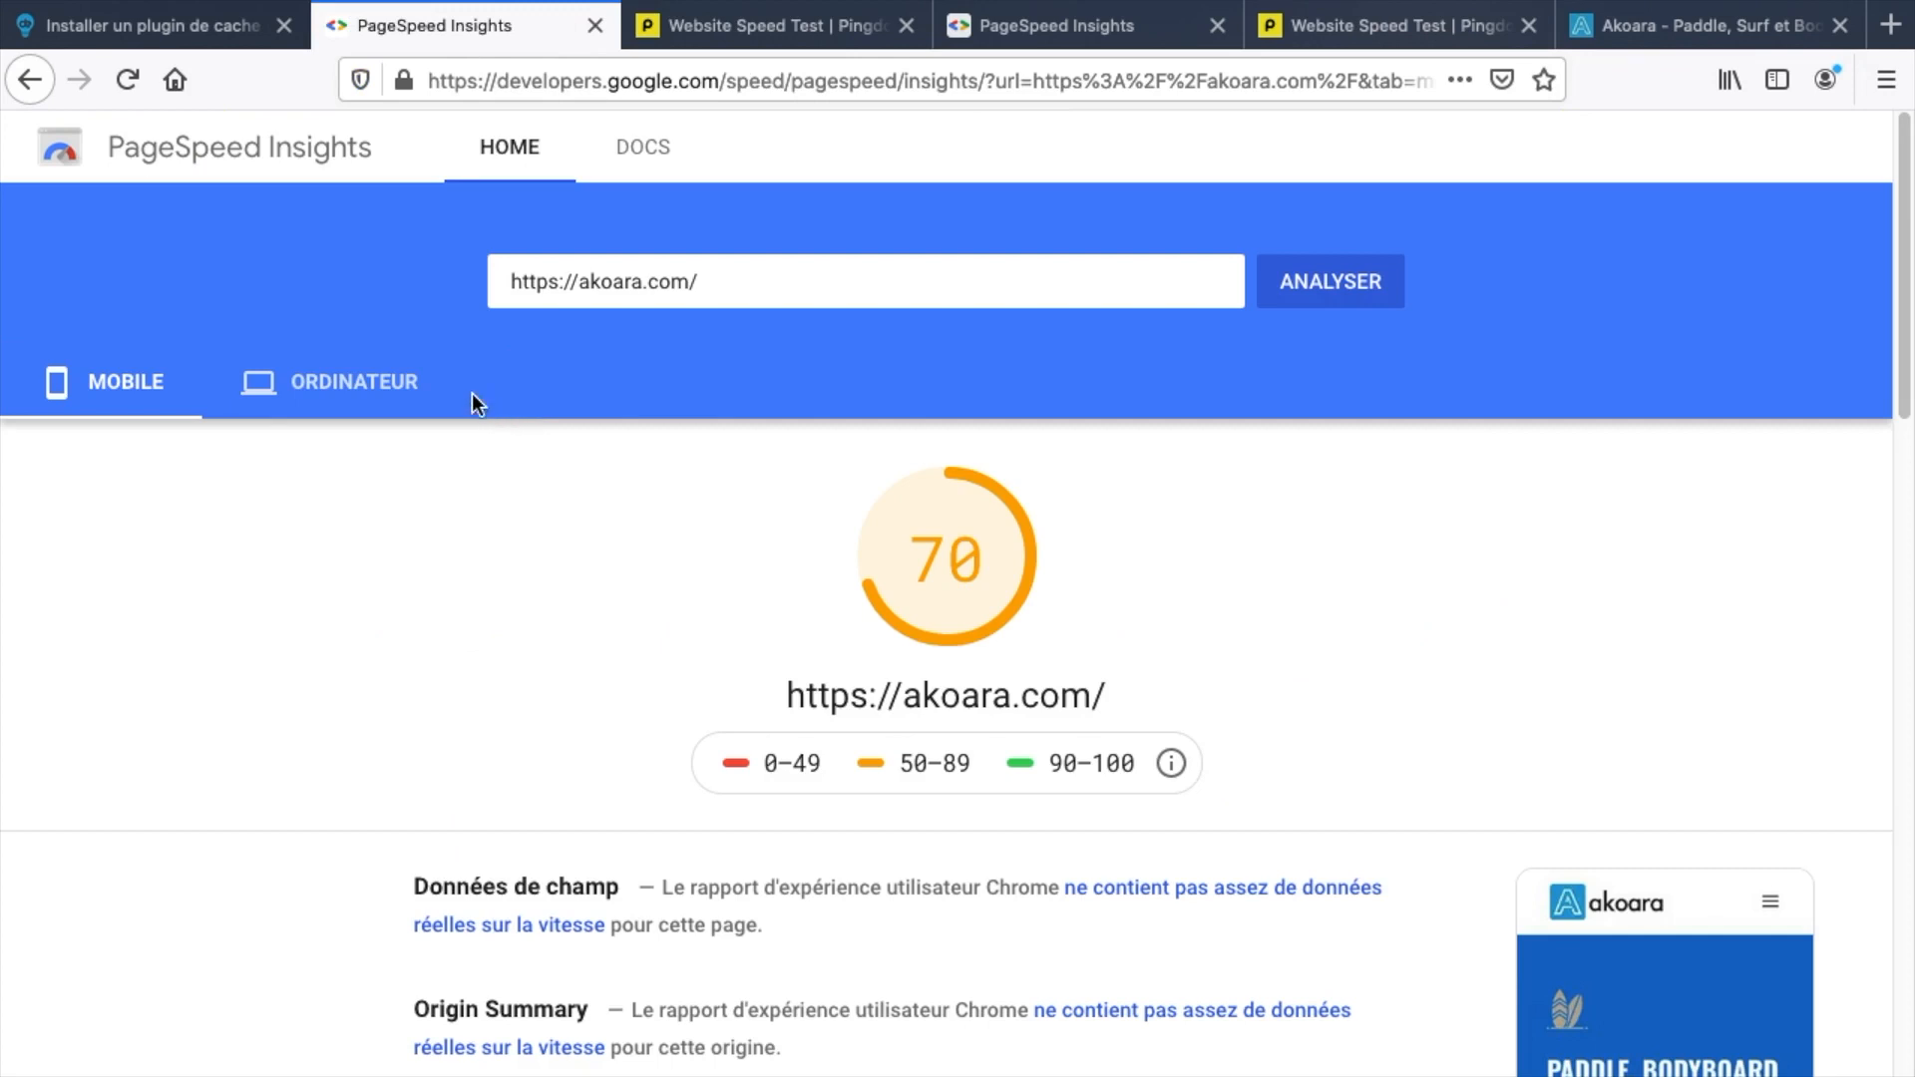
click(995, 48)
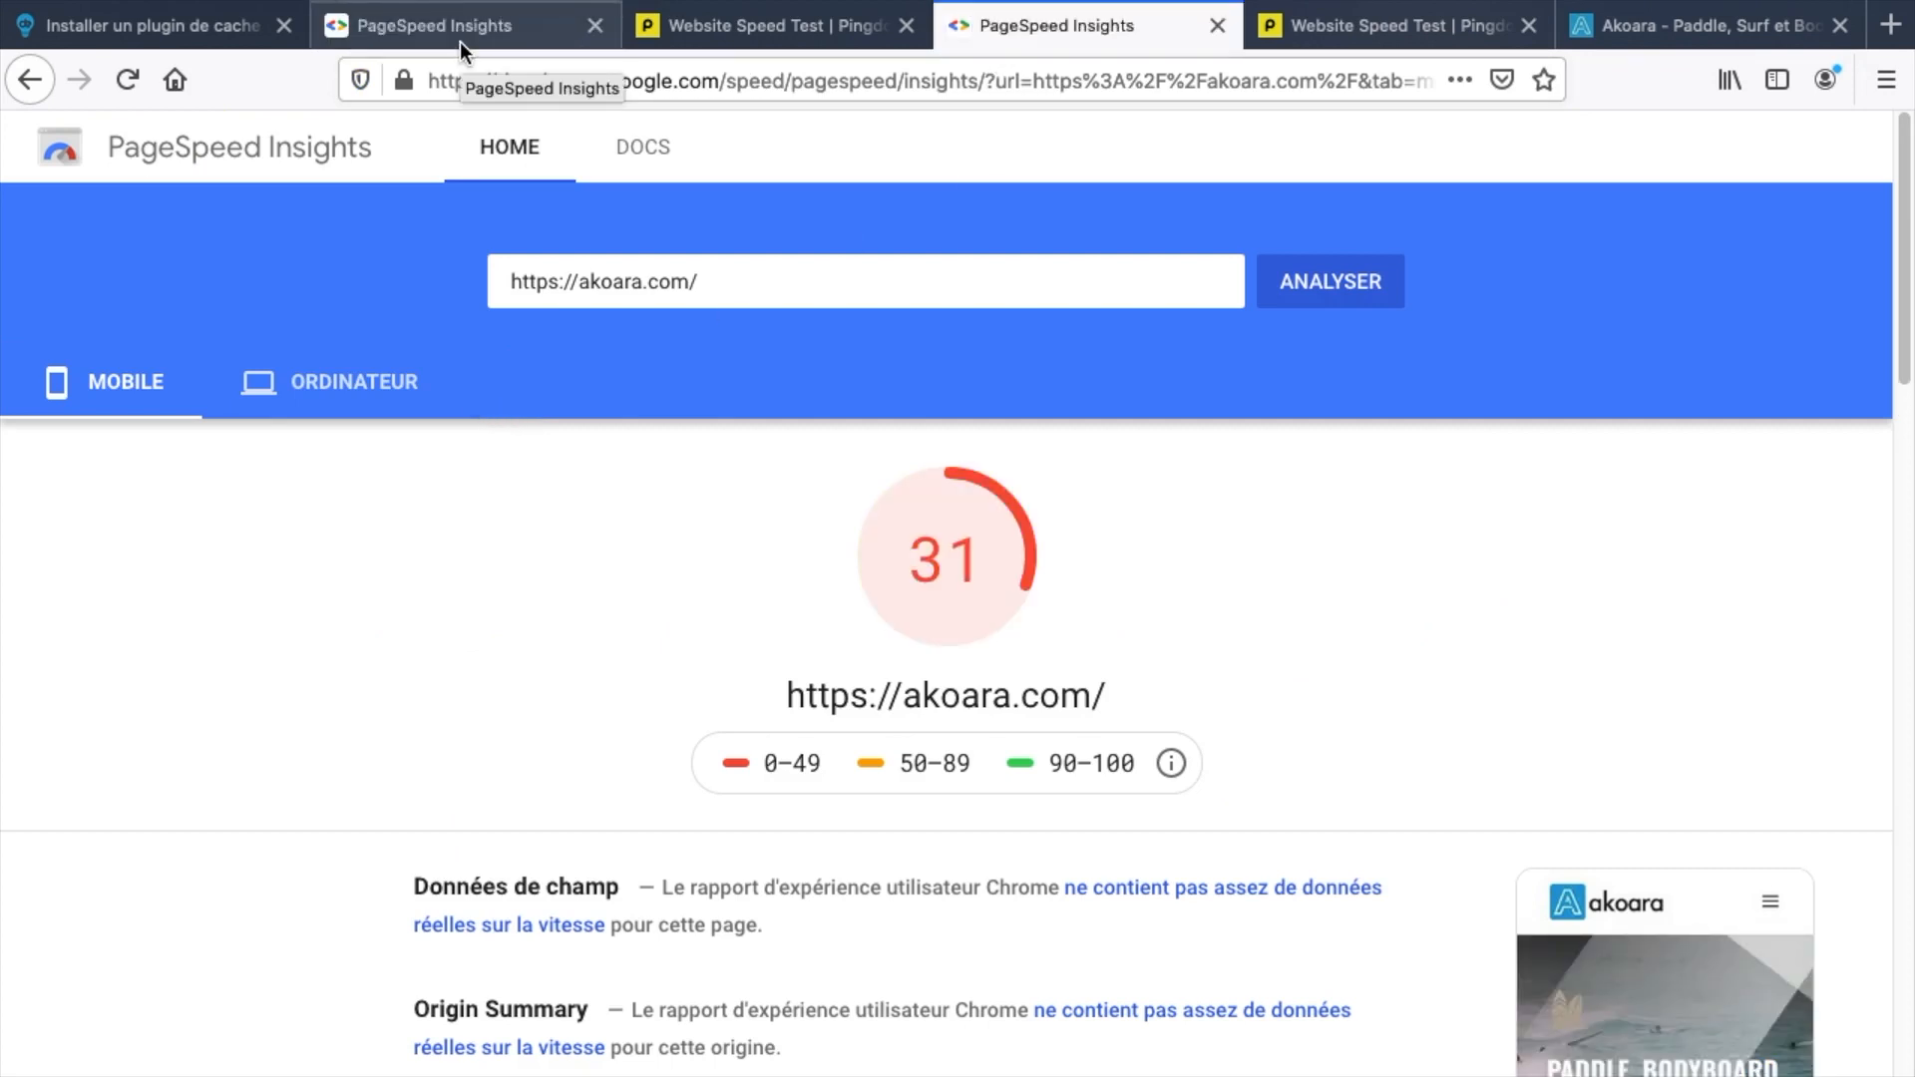
click(459, 40)
click(1033, 40)
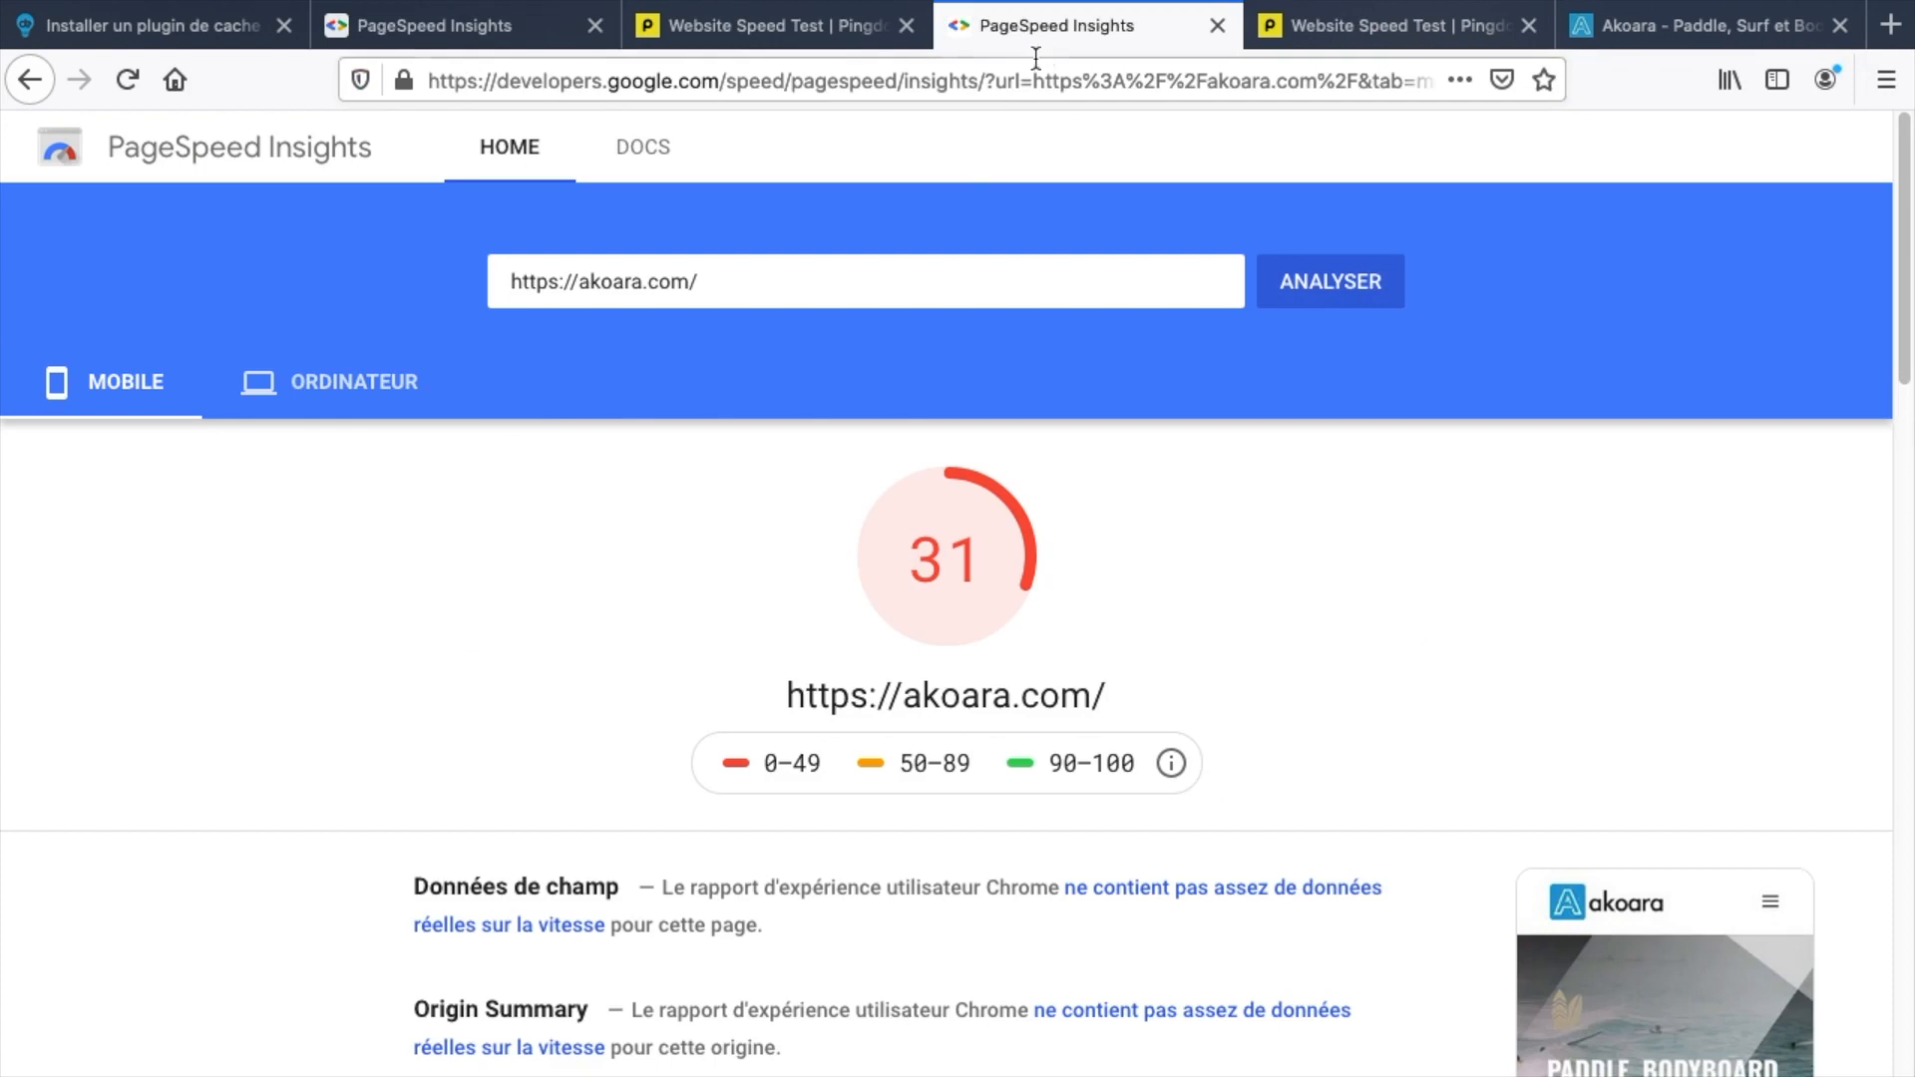
click(441, 32)
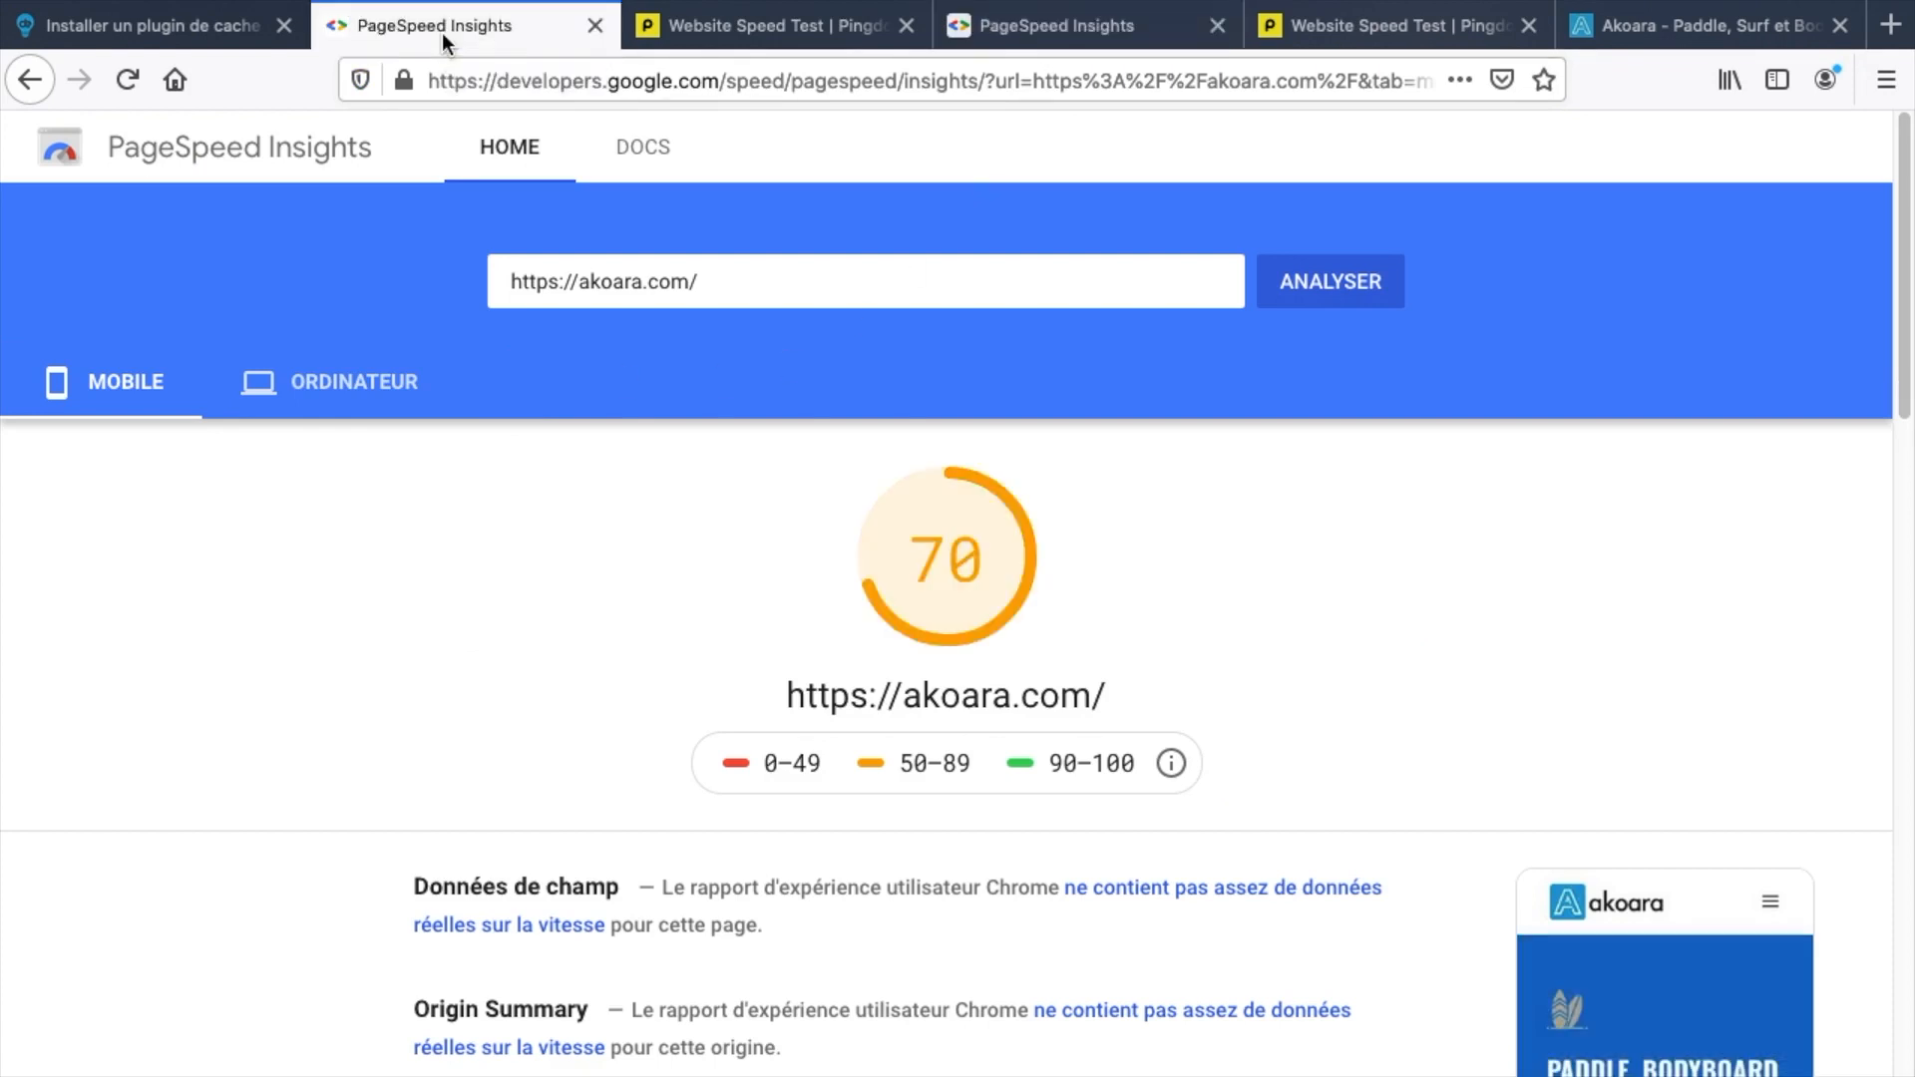
drag(1043, 764, 1133, 762)
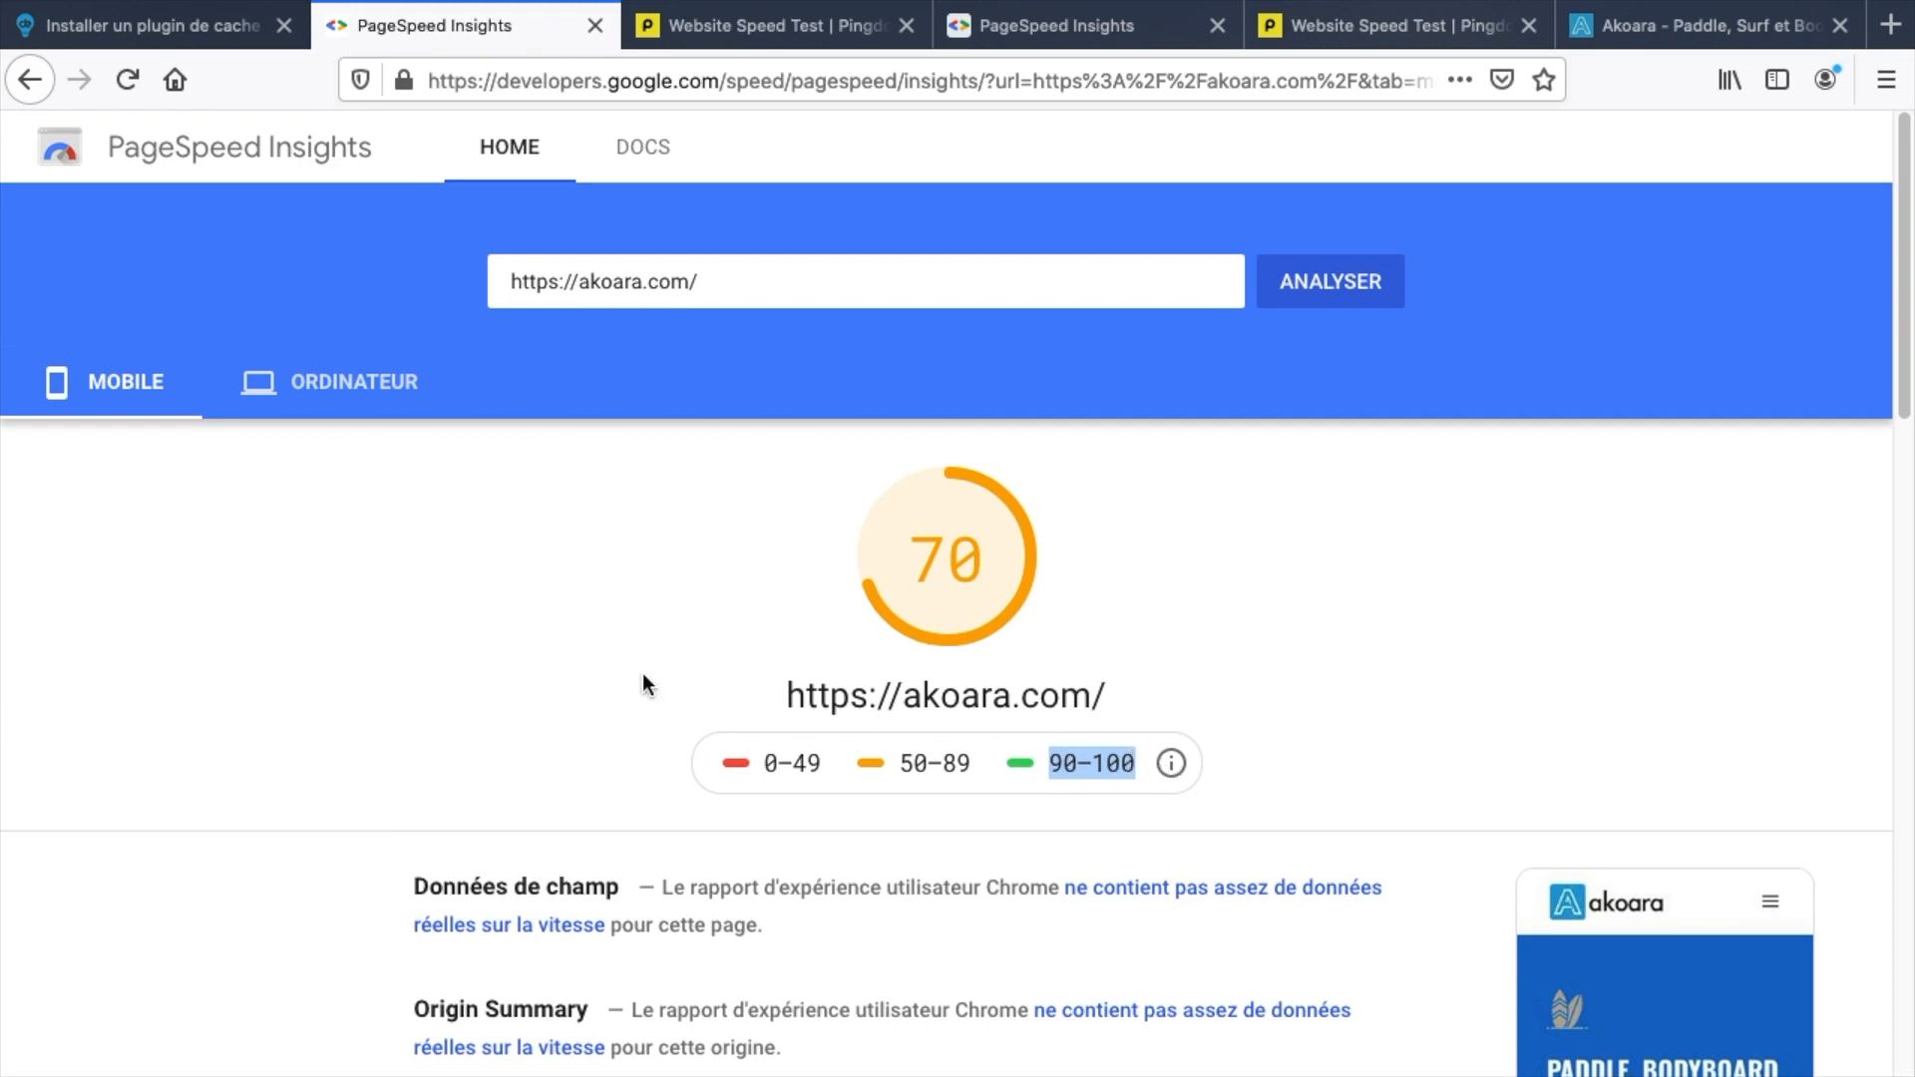
click(556, 651)
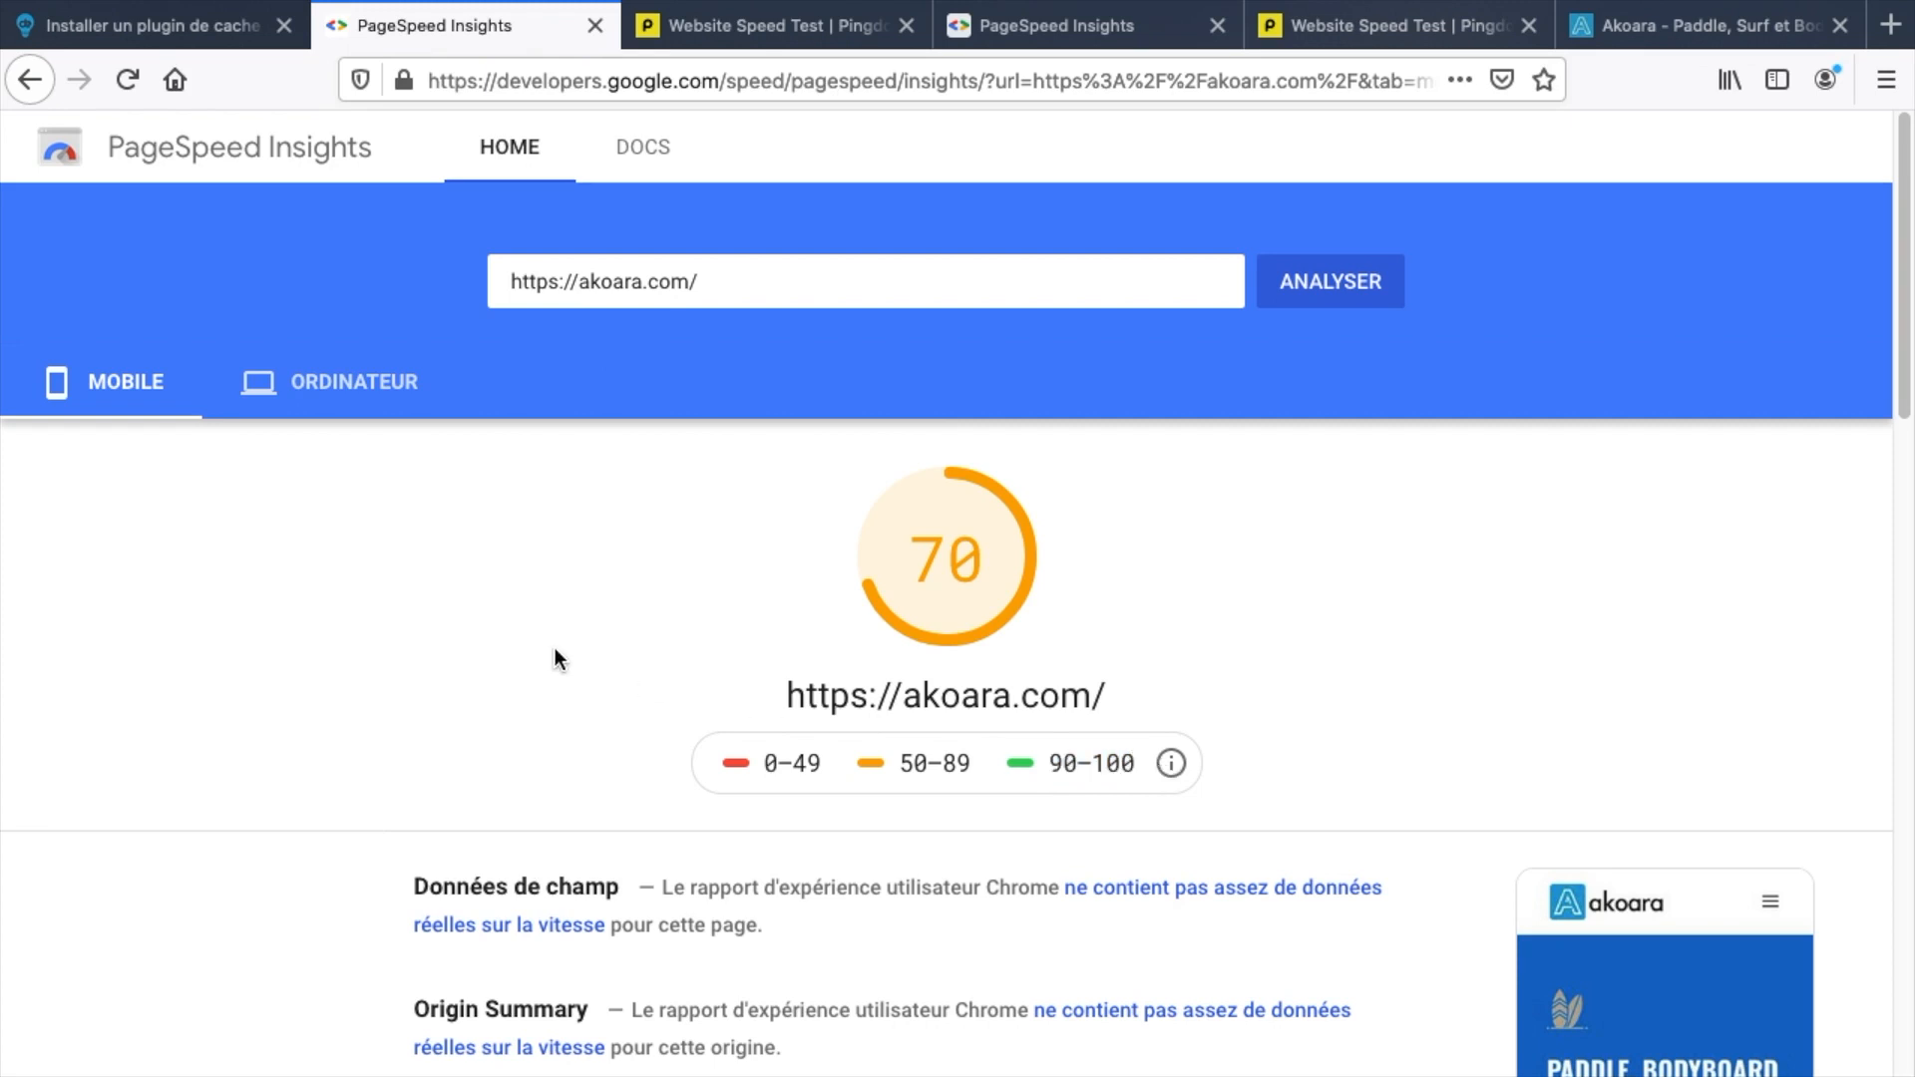
click(758, 25)
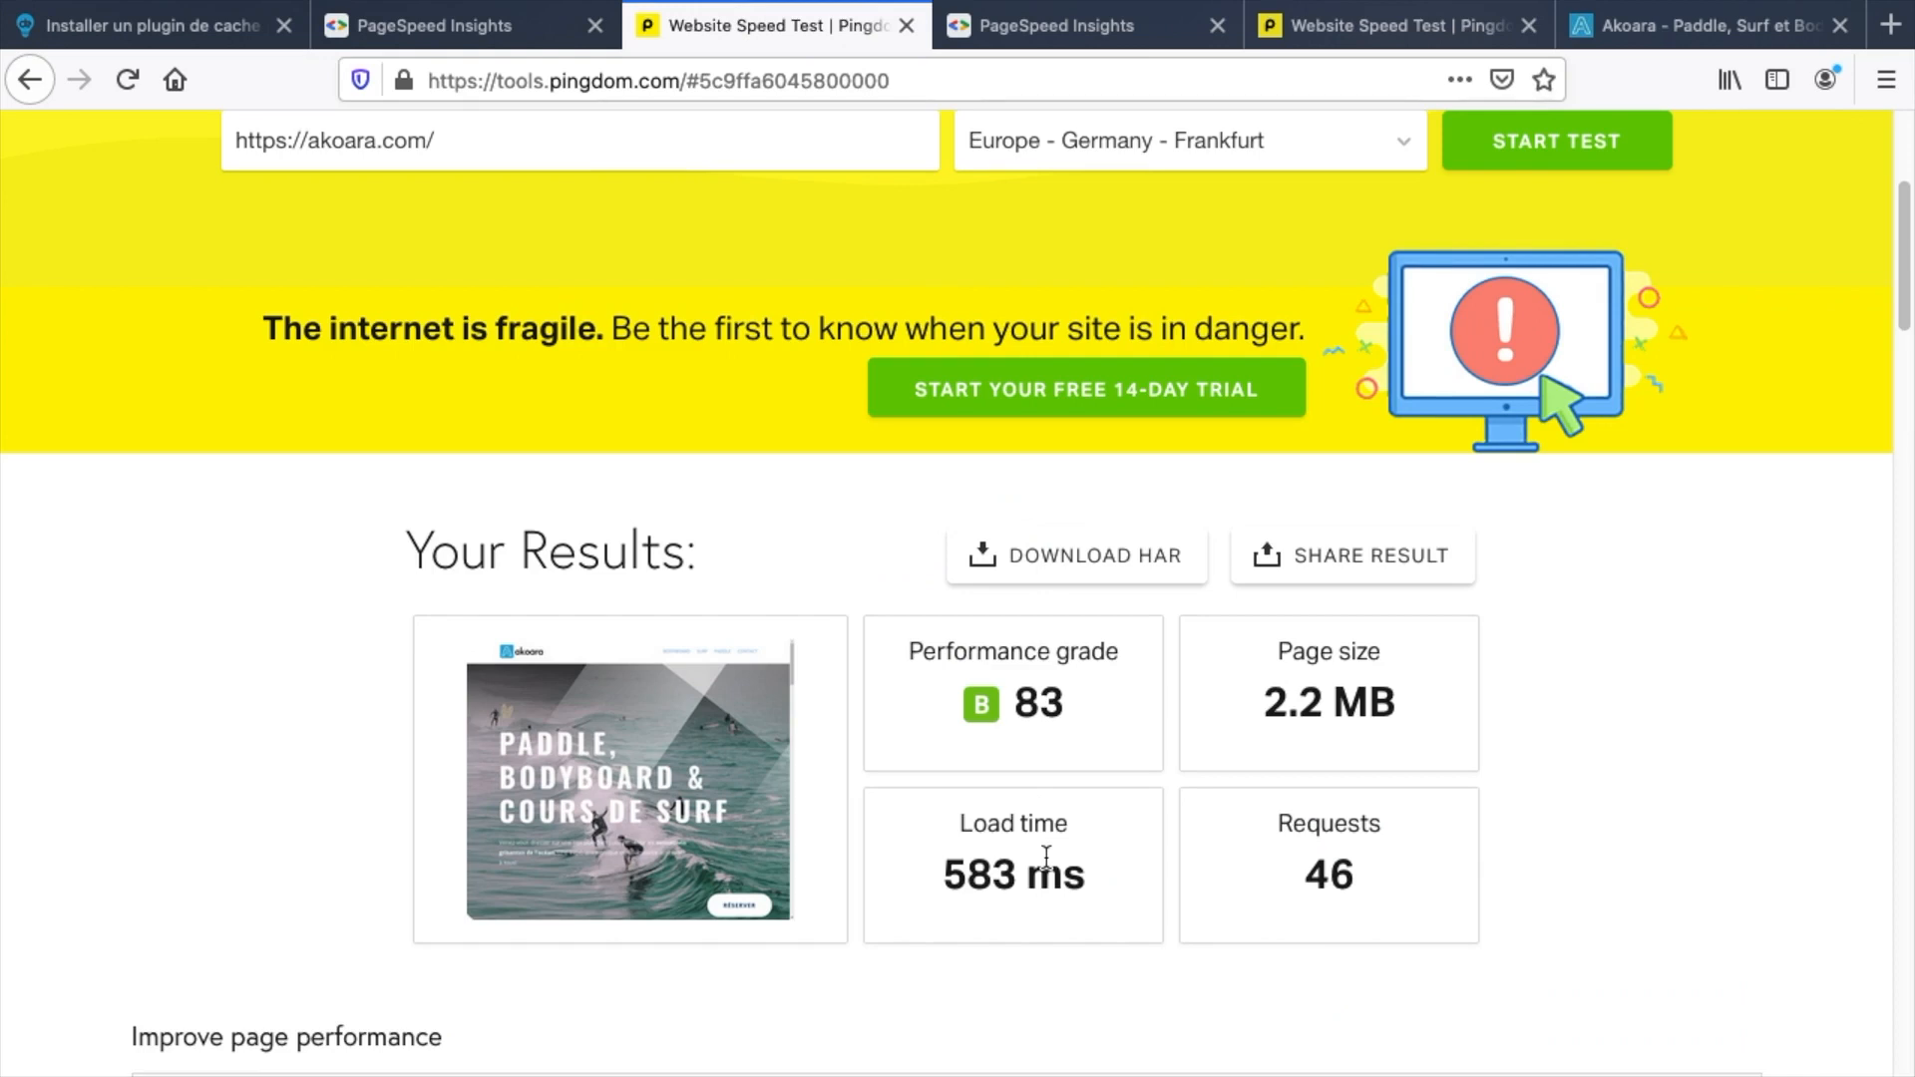
key(ctrl+shift+Tab)
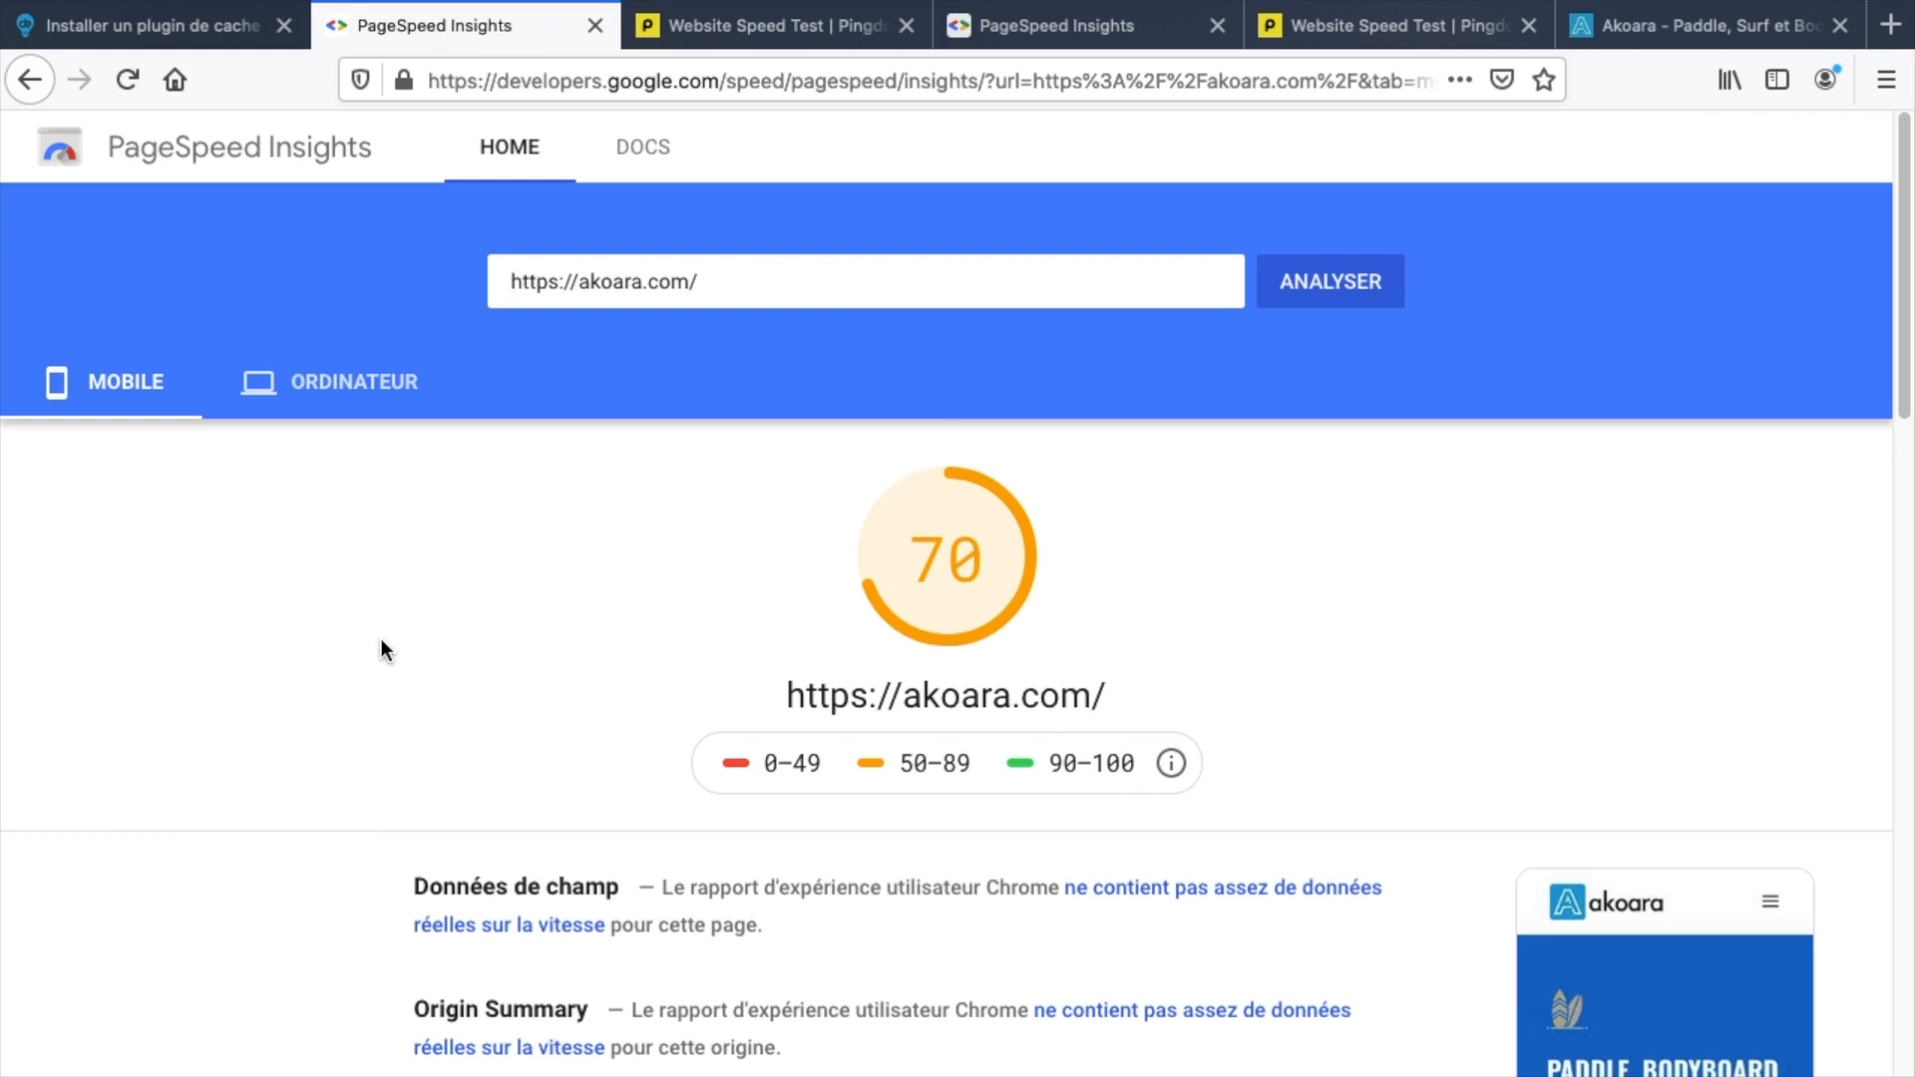
Recheck Akoara's optimised Pingdom report, and in Chrome place the WP Rocket tab beside the LiteSpeed Page Optimization tab.
click(692, 28)
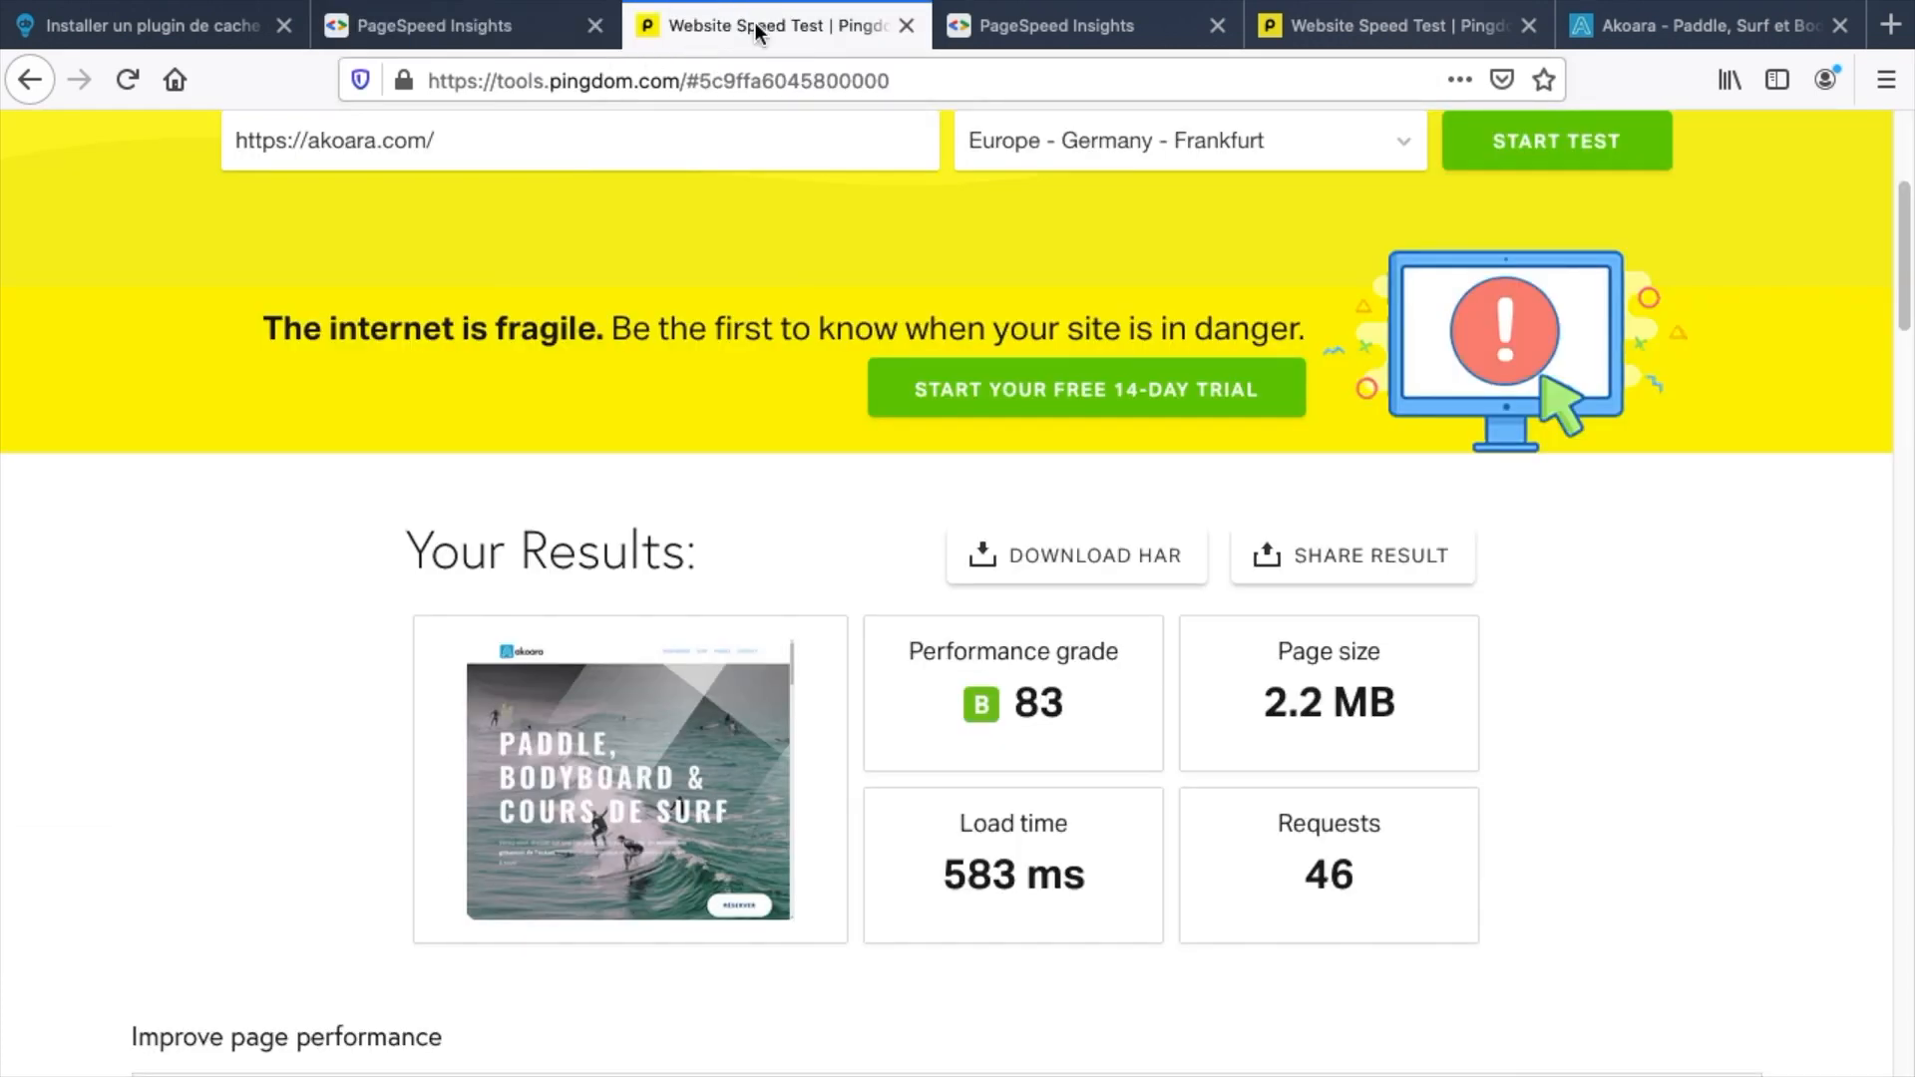
key(ctrl+Left)
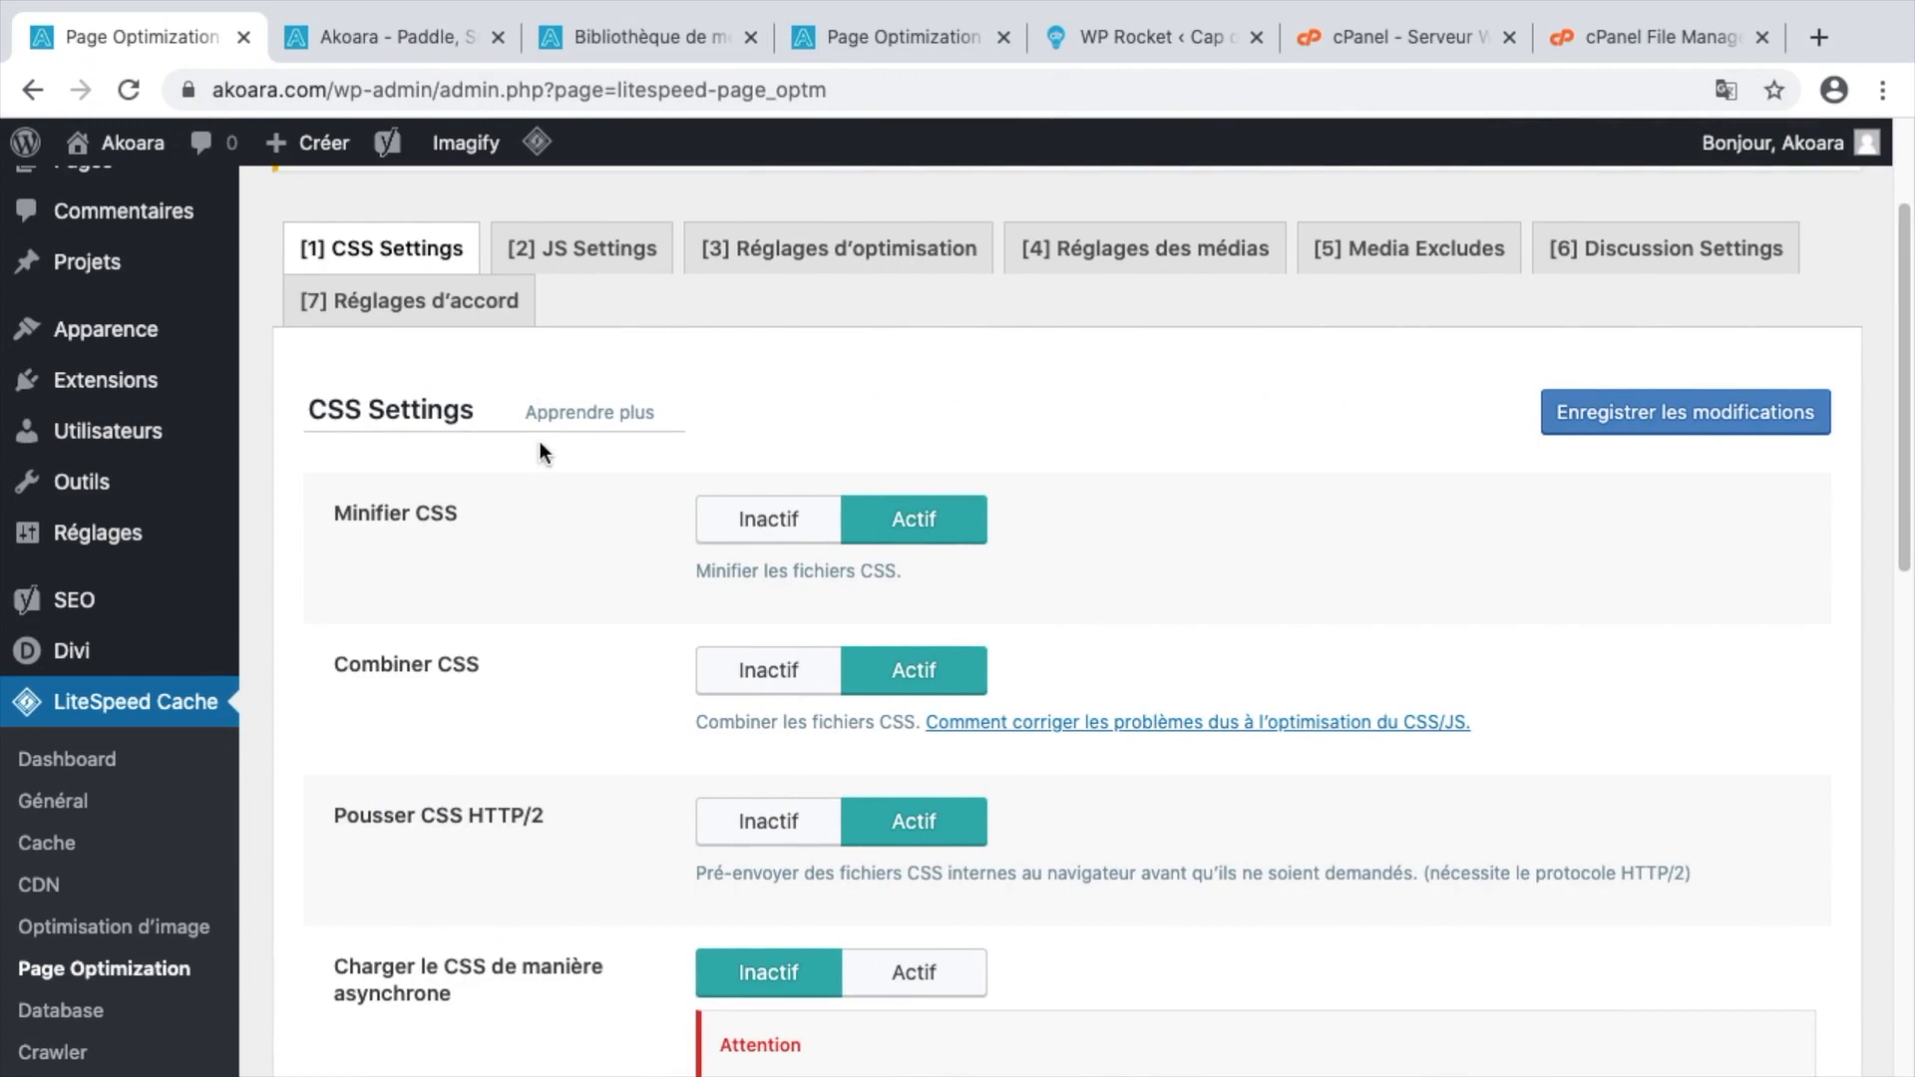
scroll(540, 441, up, 3)
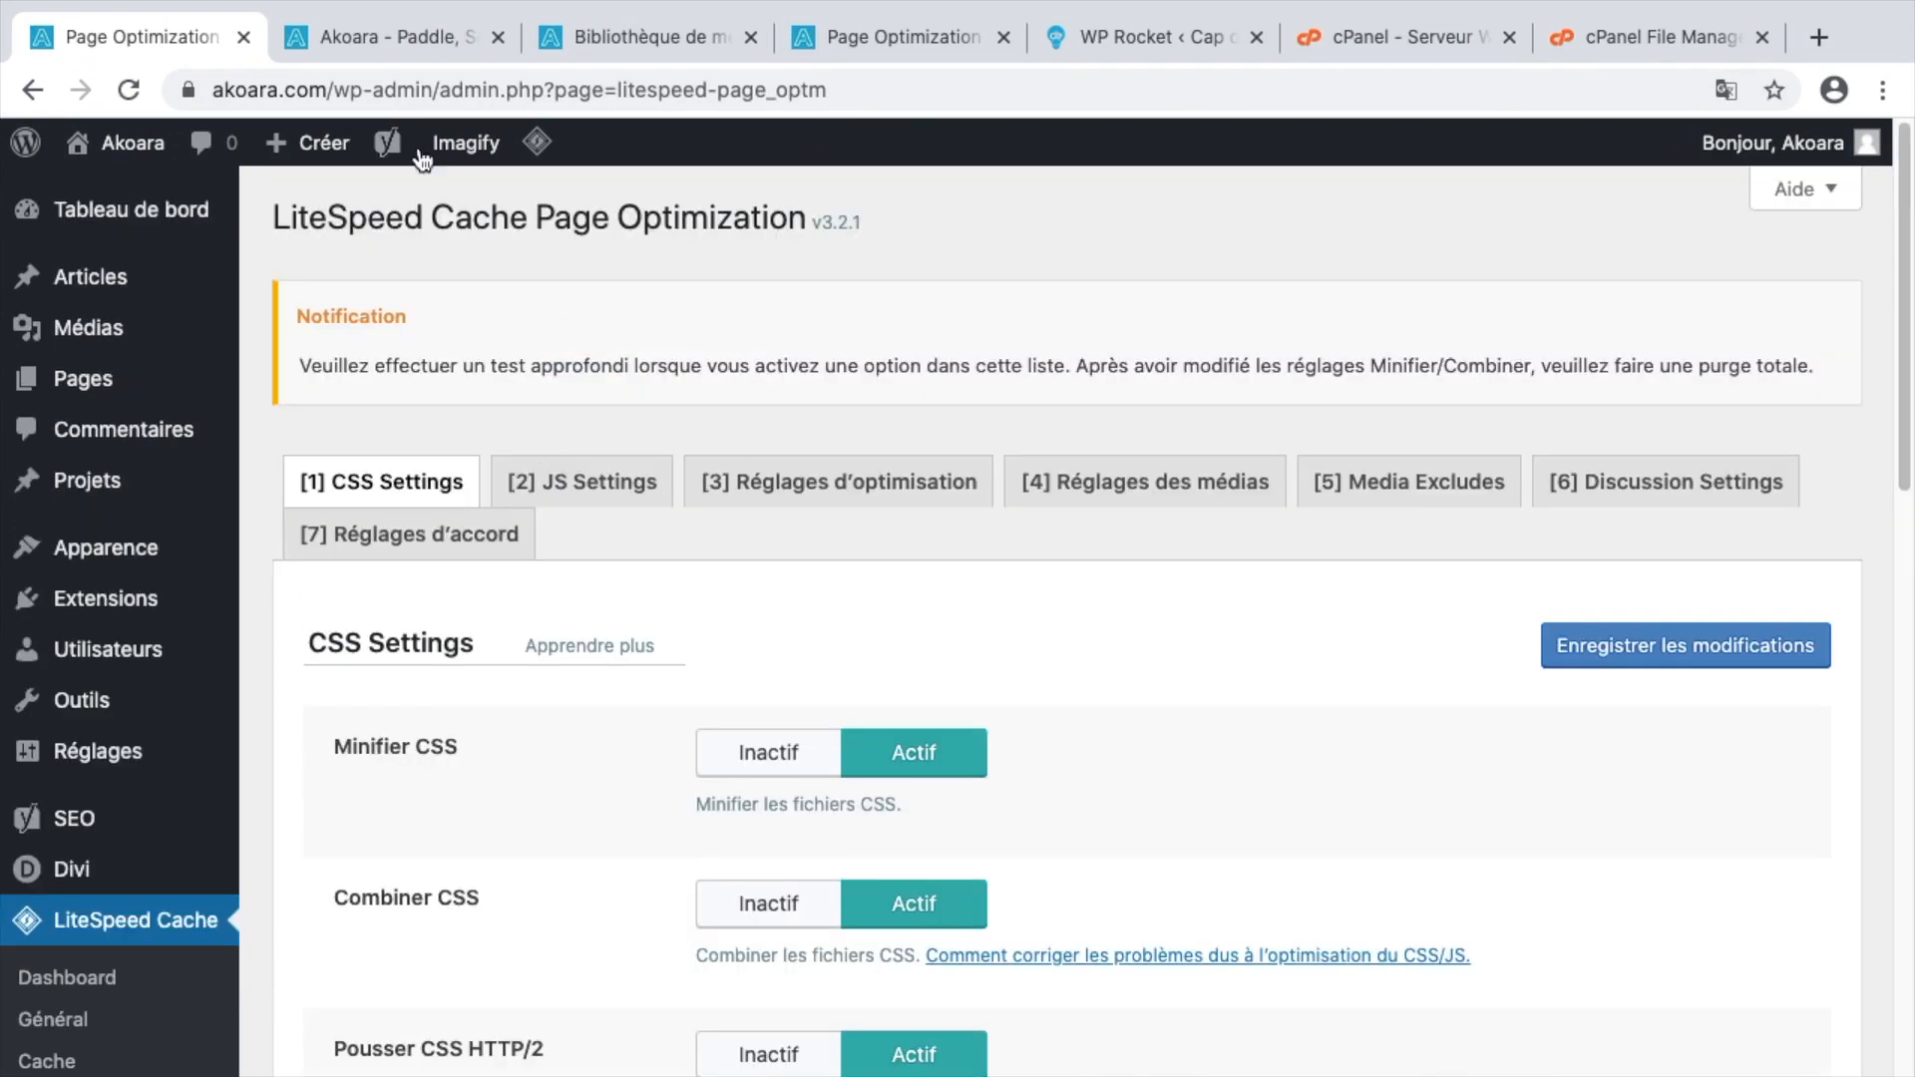
click(363, 48)
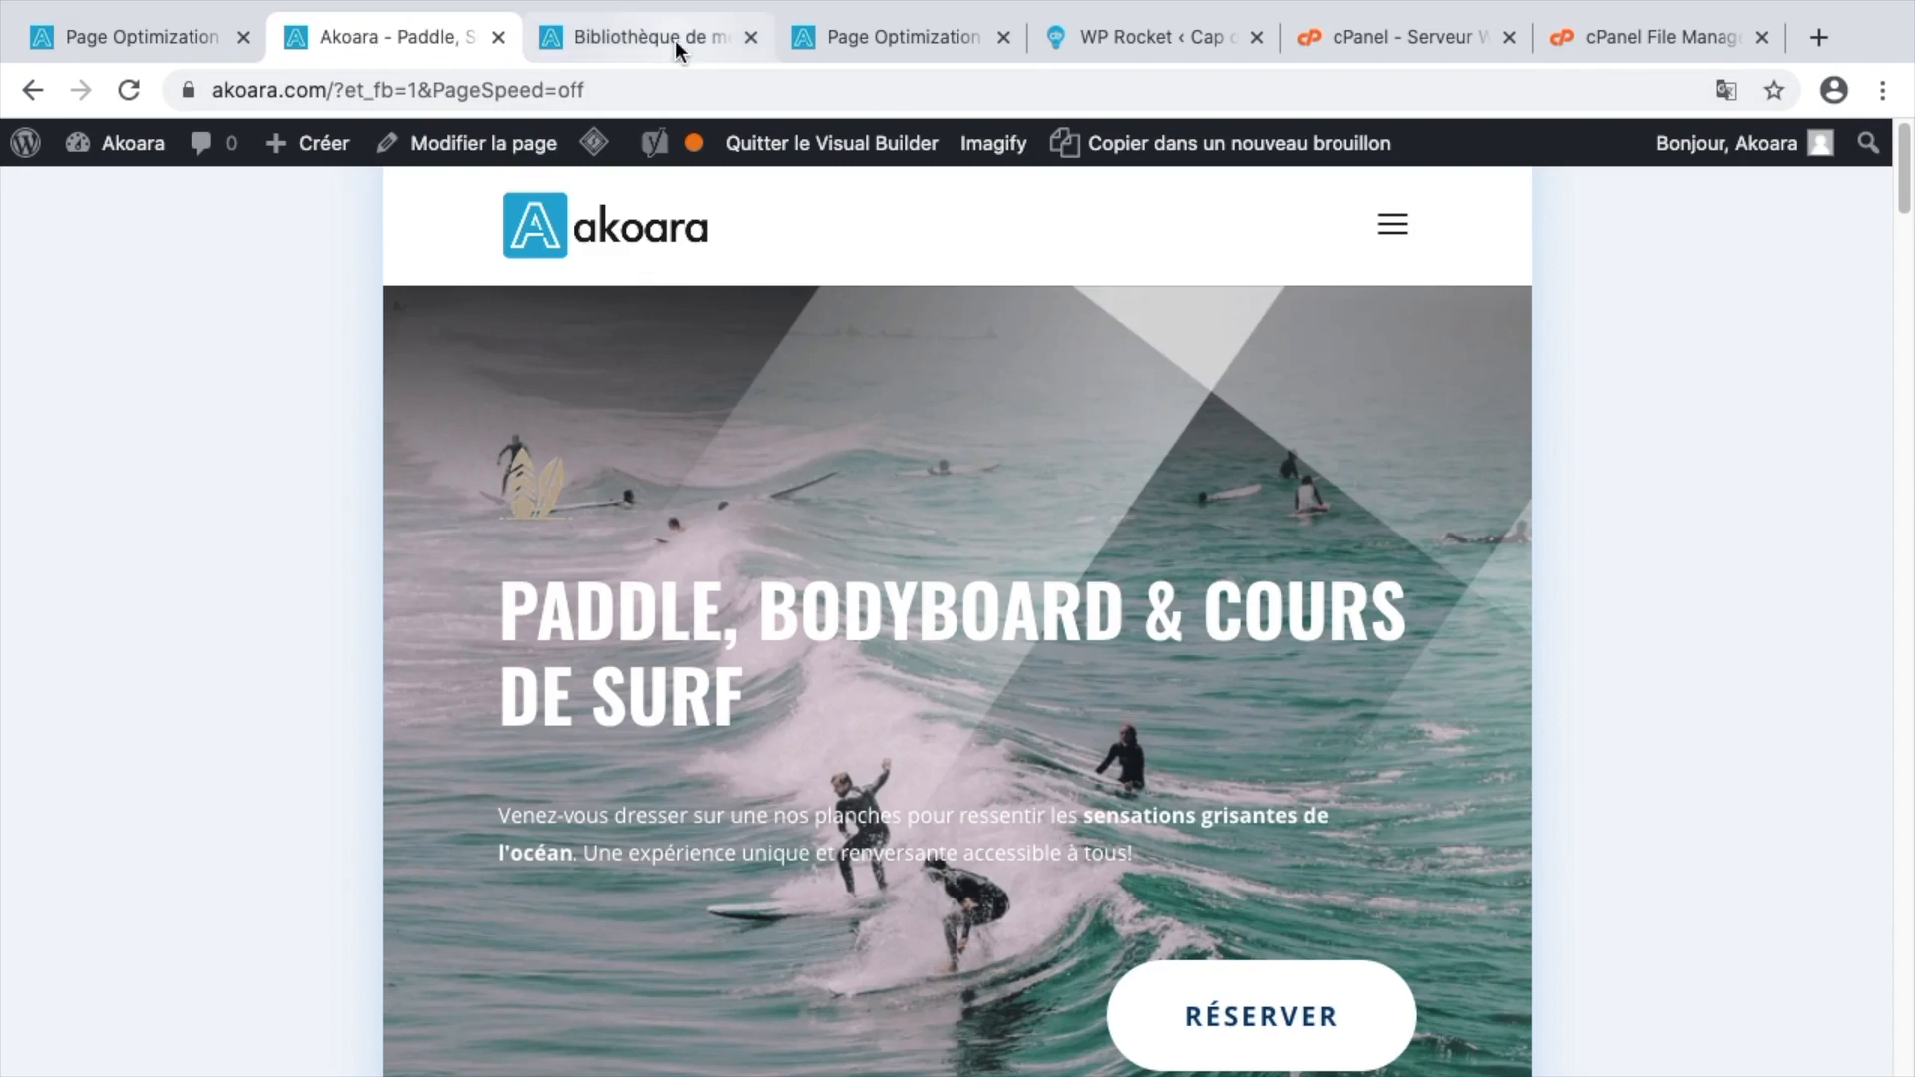
click(854, 34)
click(1097, 28)
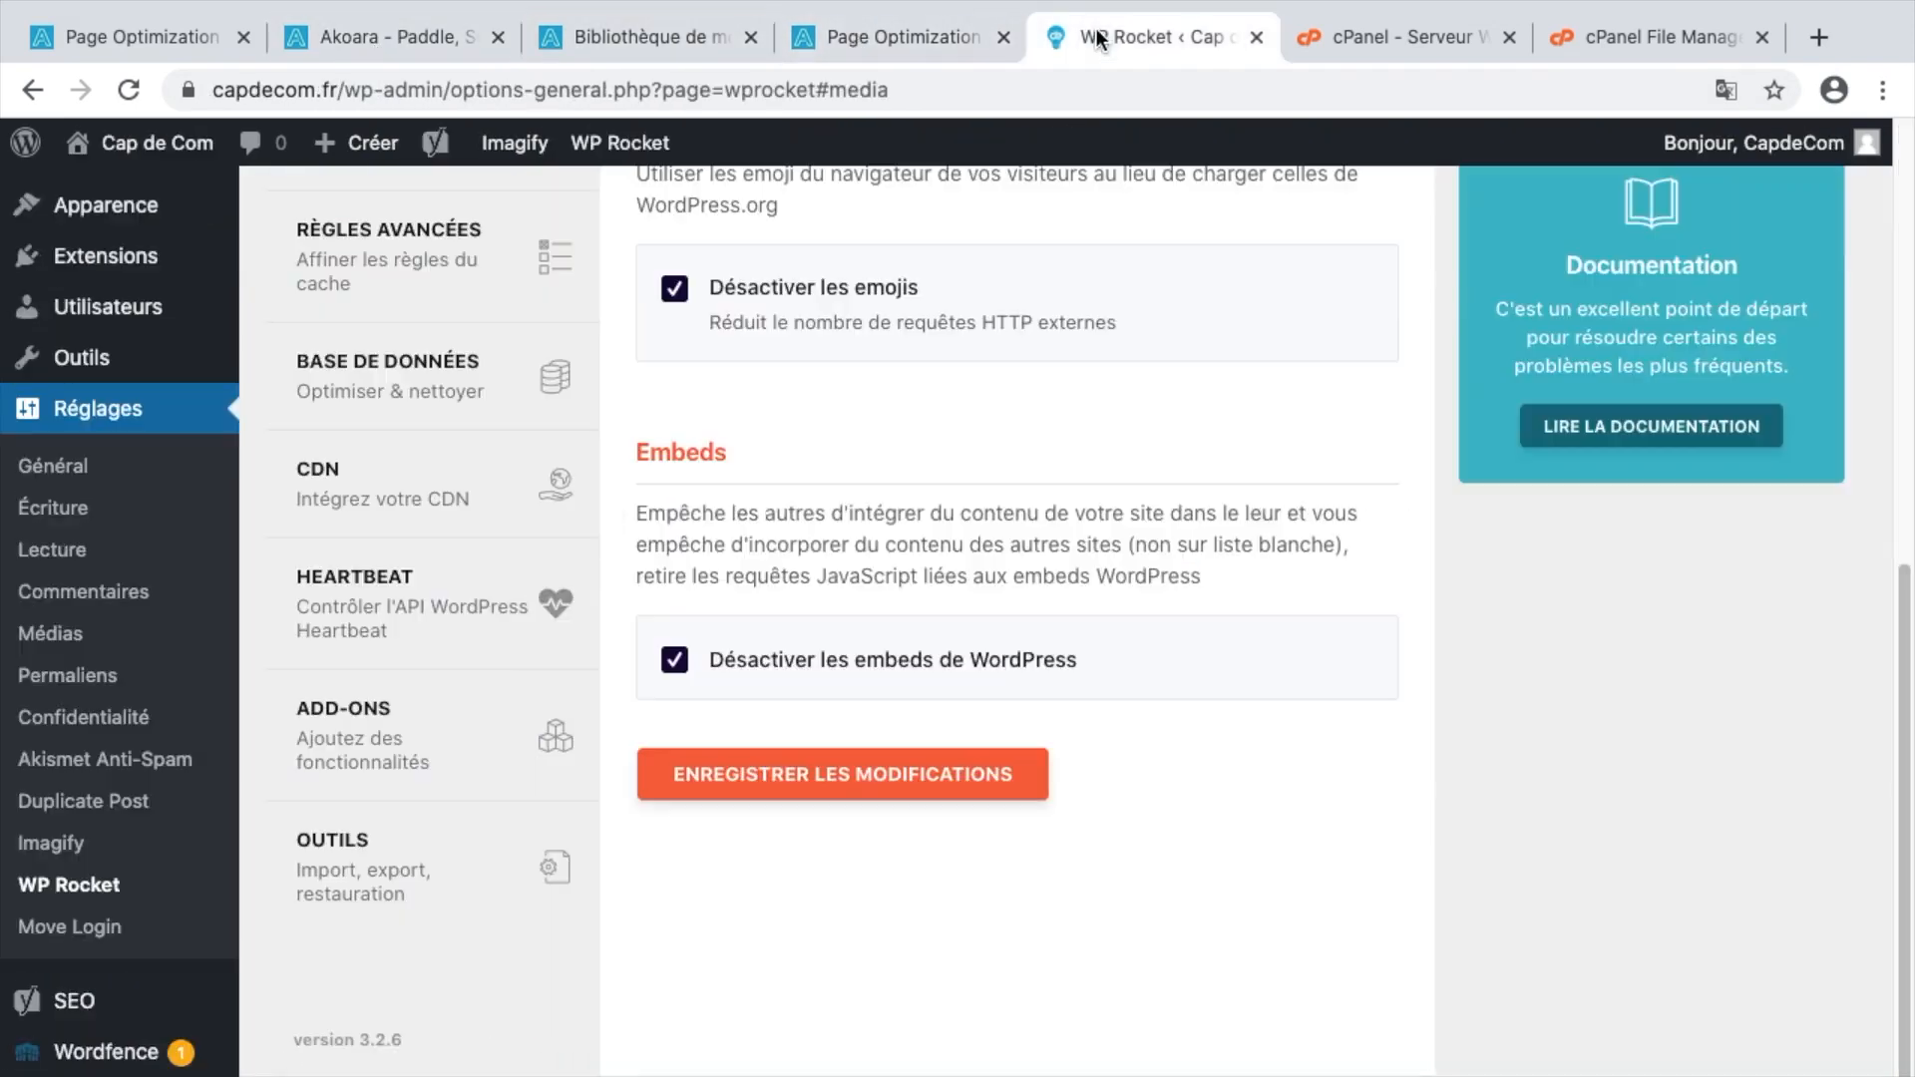
Open LiteSpeed's JS settings on Akoara and compare them with WP Rocket's file optimisation options for HTML, CSS and JavaScript.
click(134, 40)
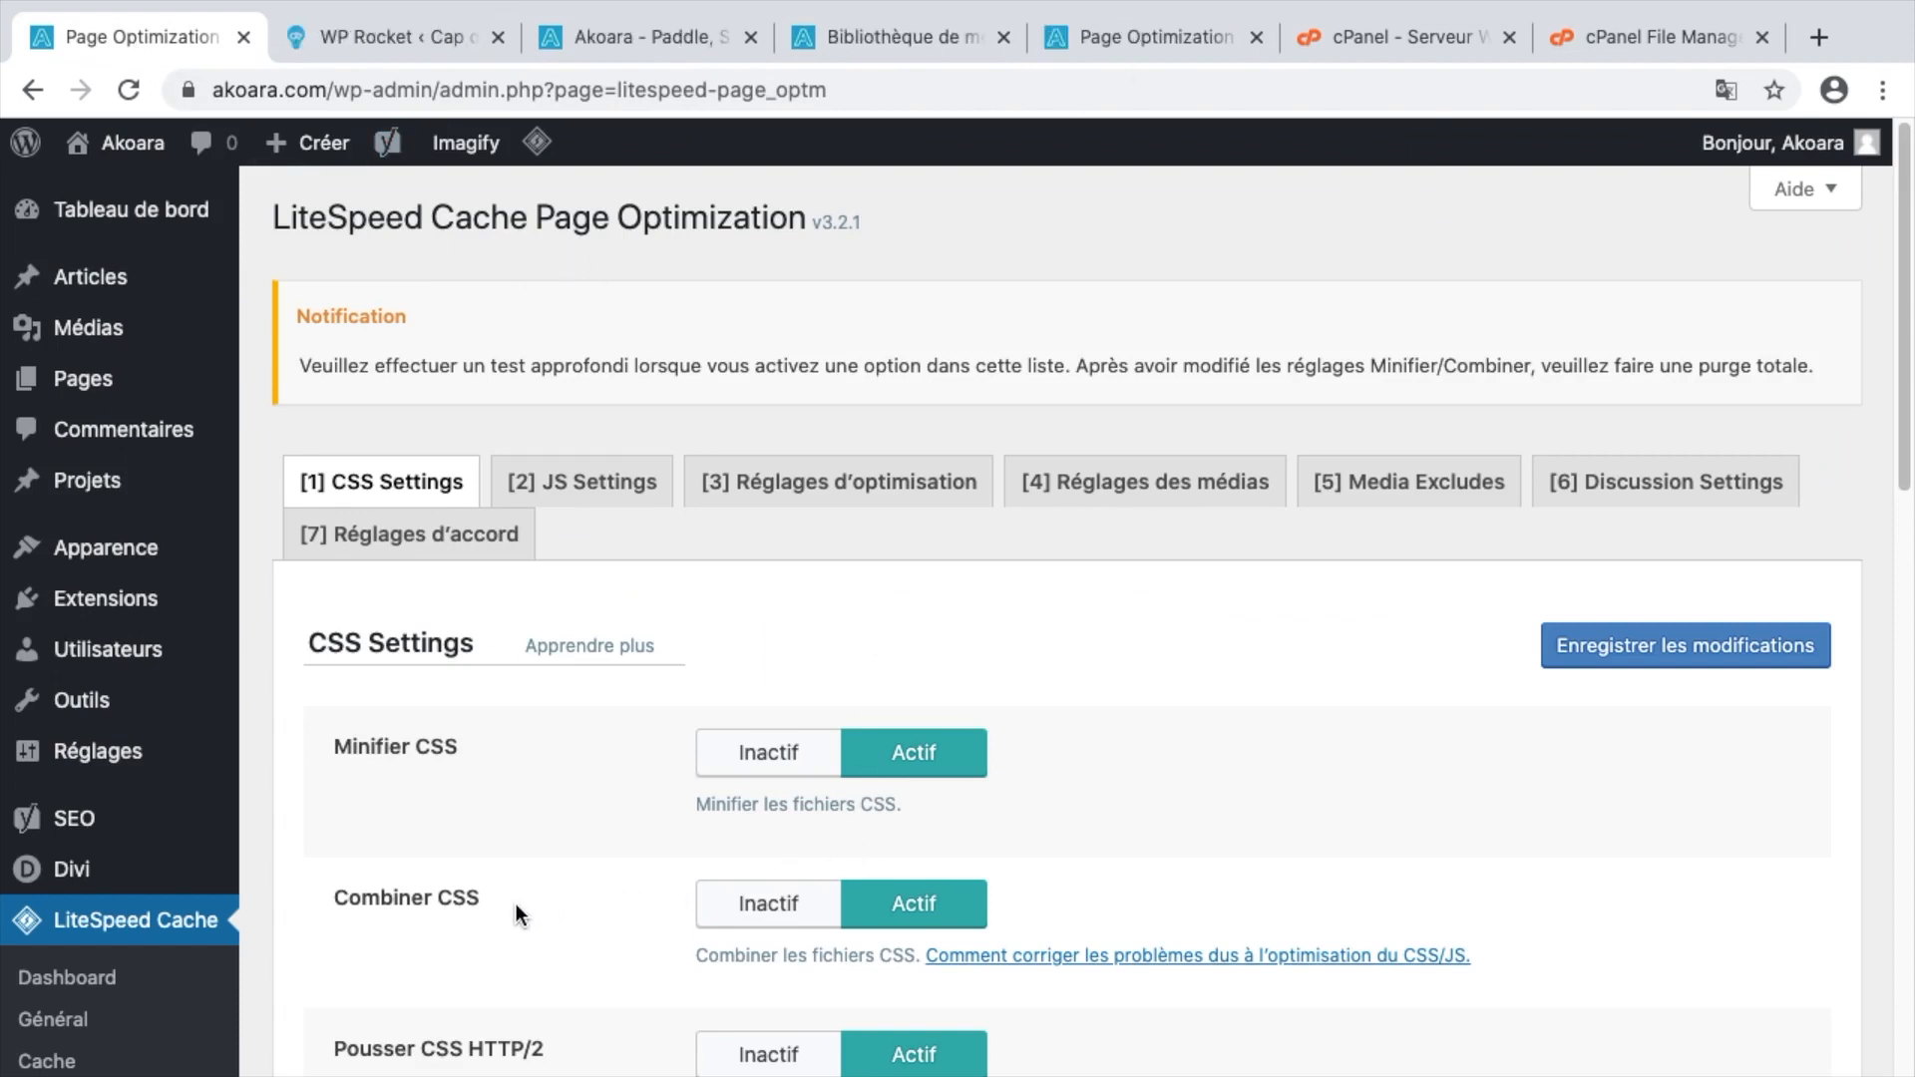
click(588, 484)
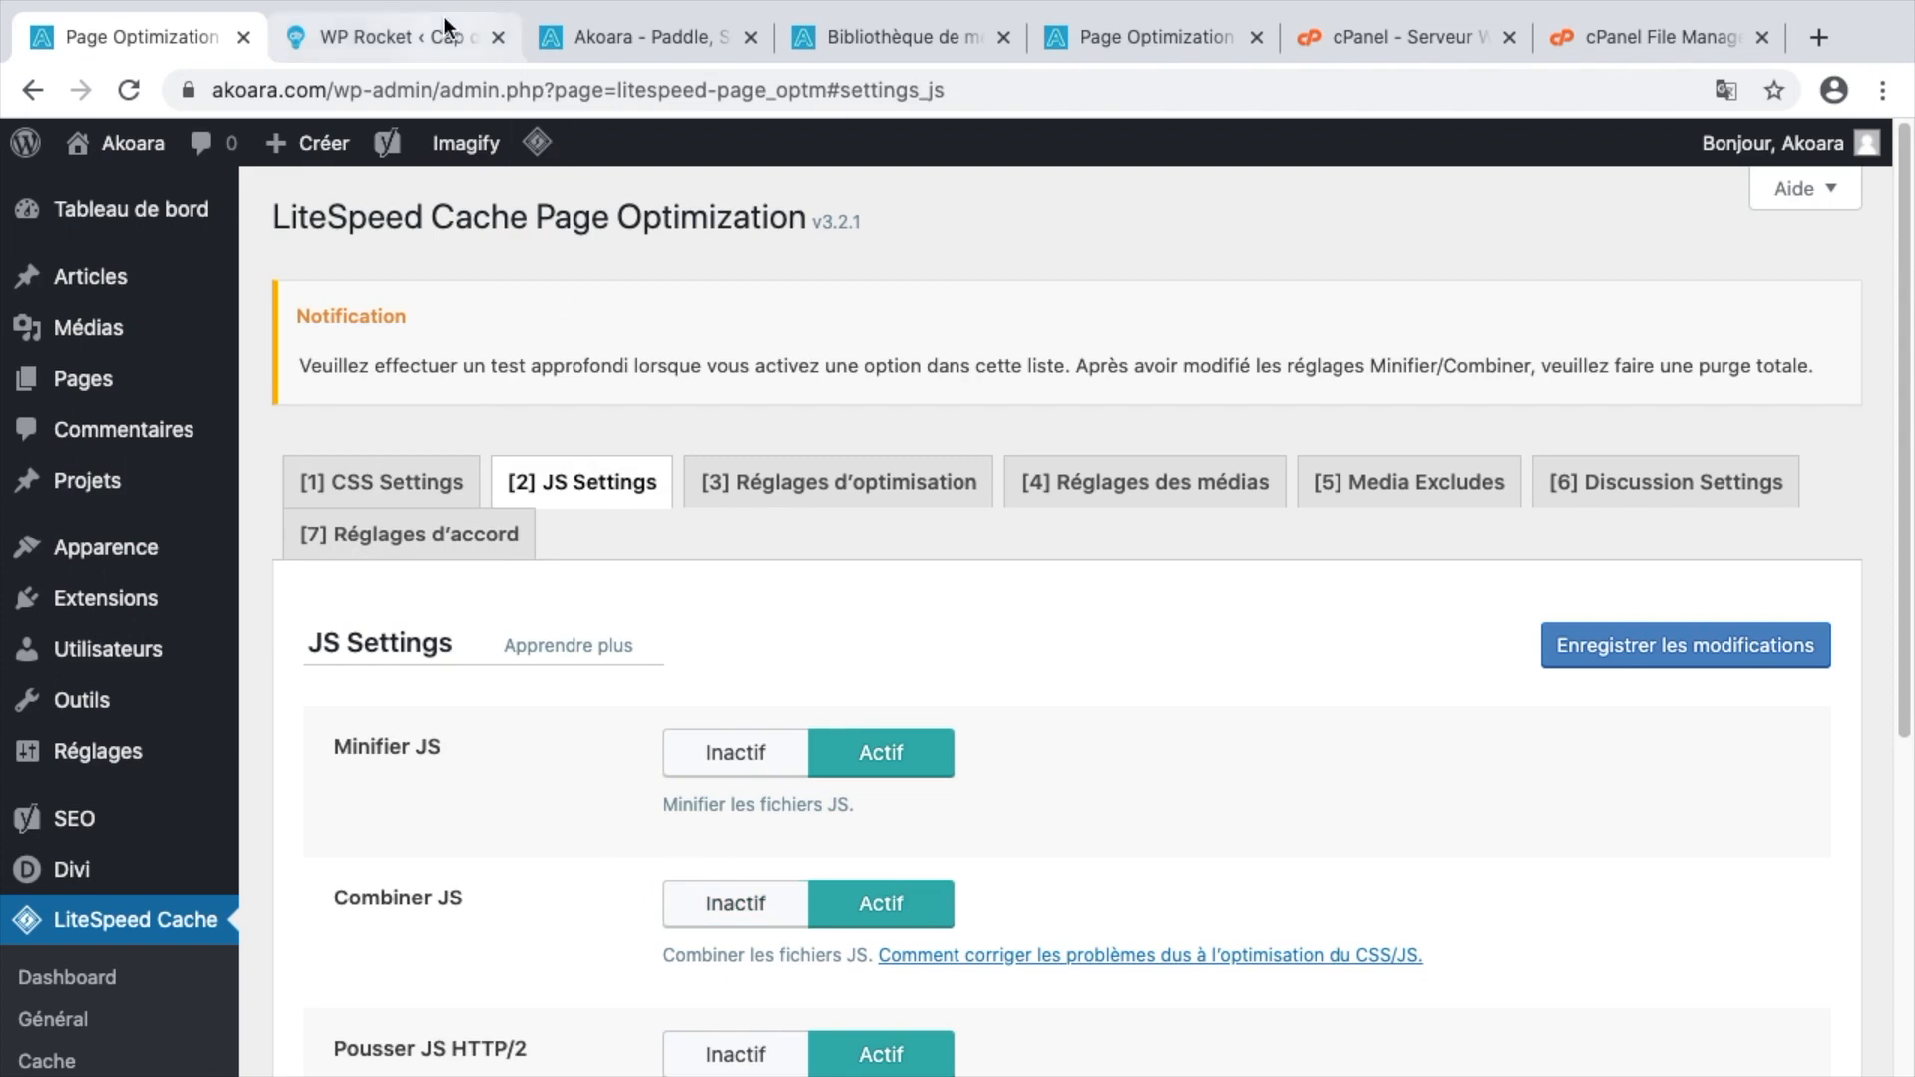
click(399, 37)
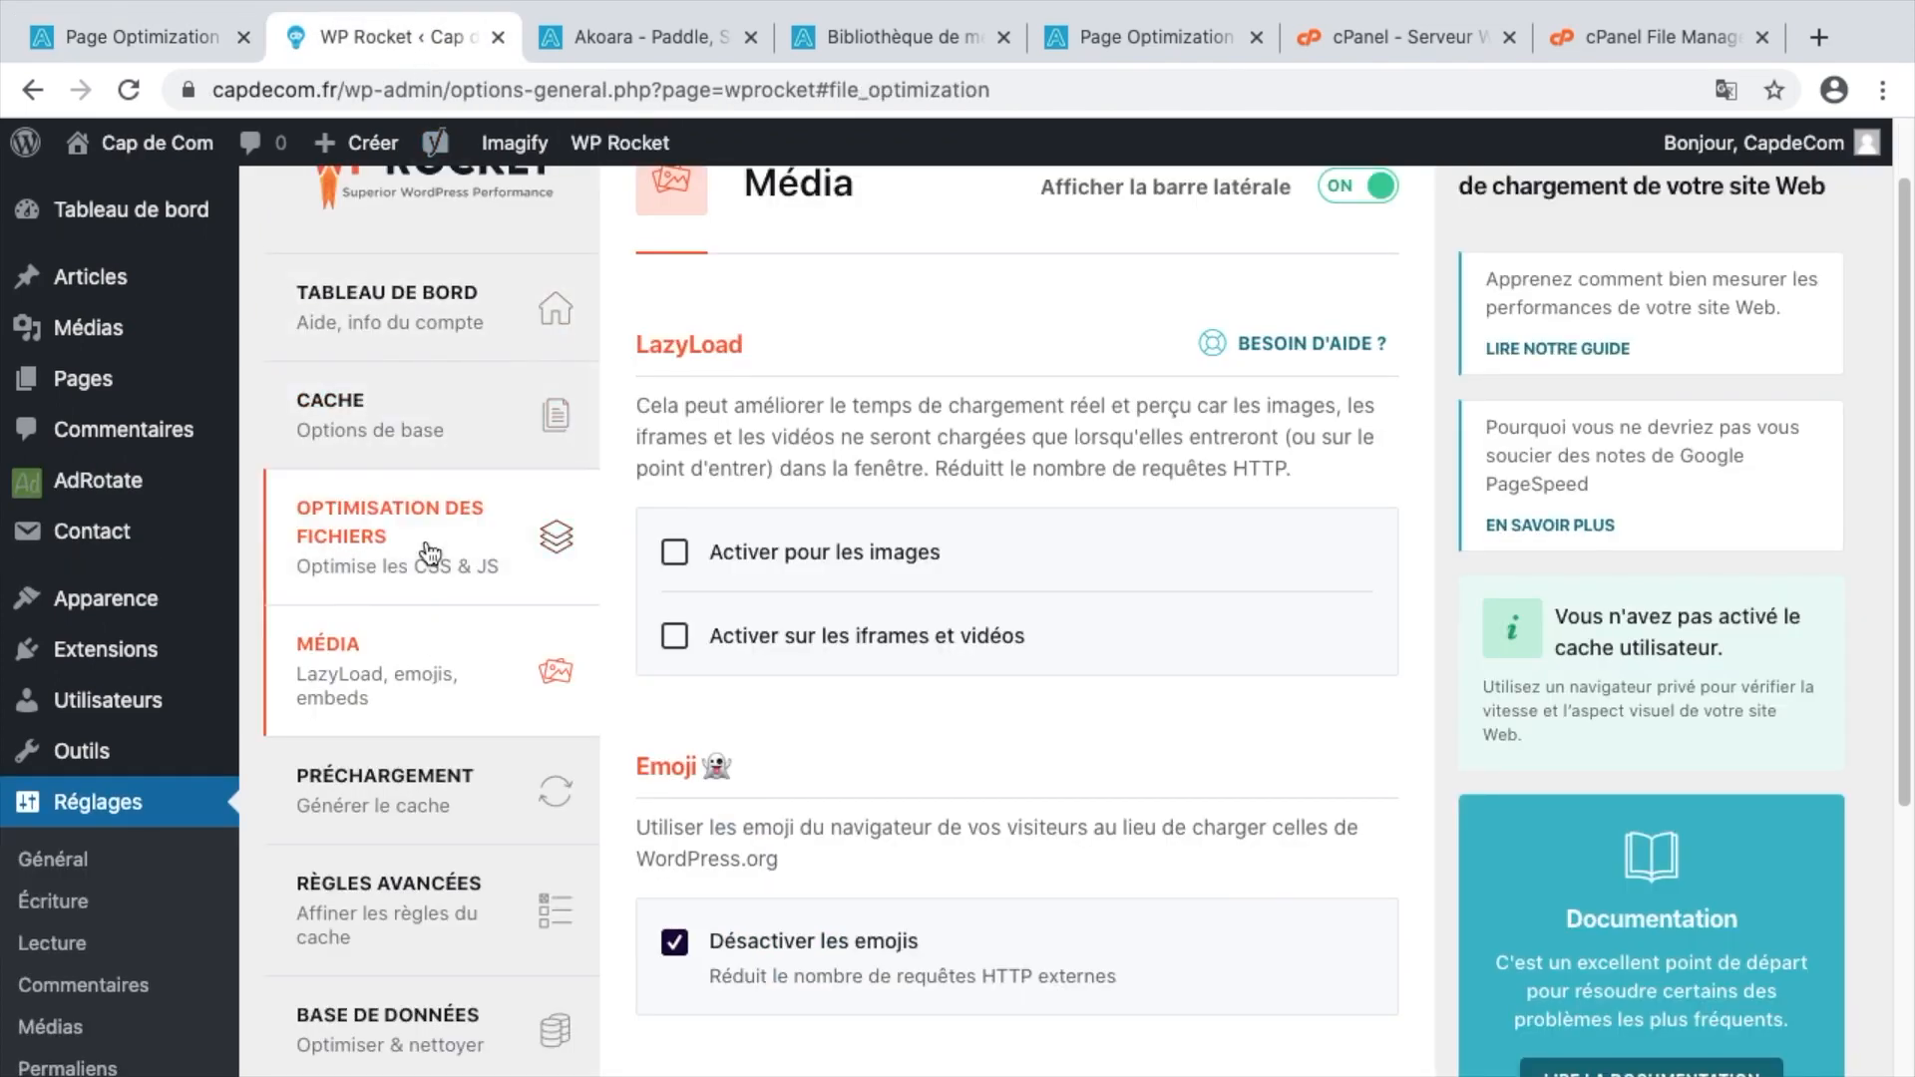
click(440, 547)
scroll(828, 659, down, 4)
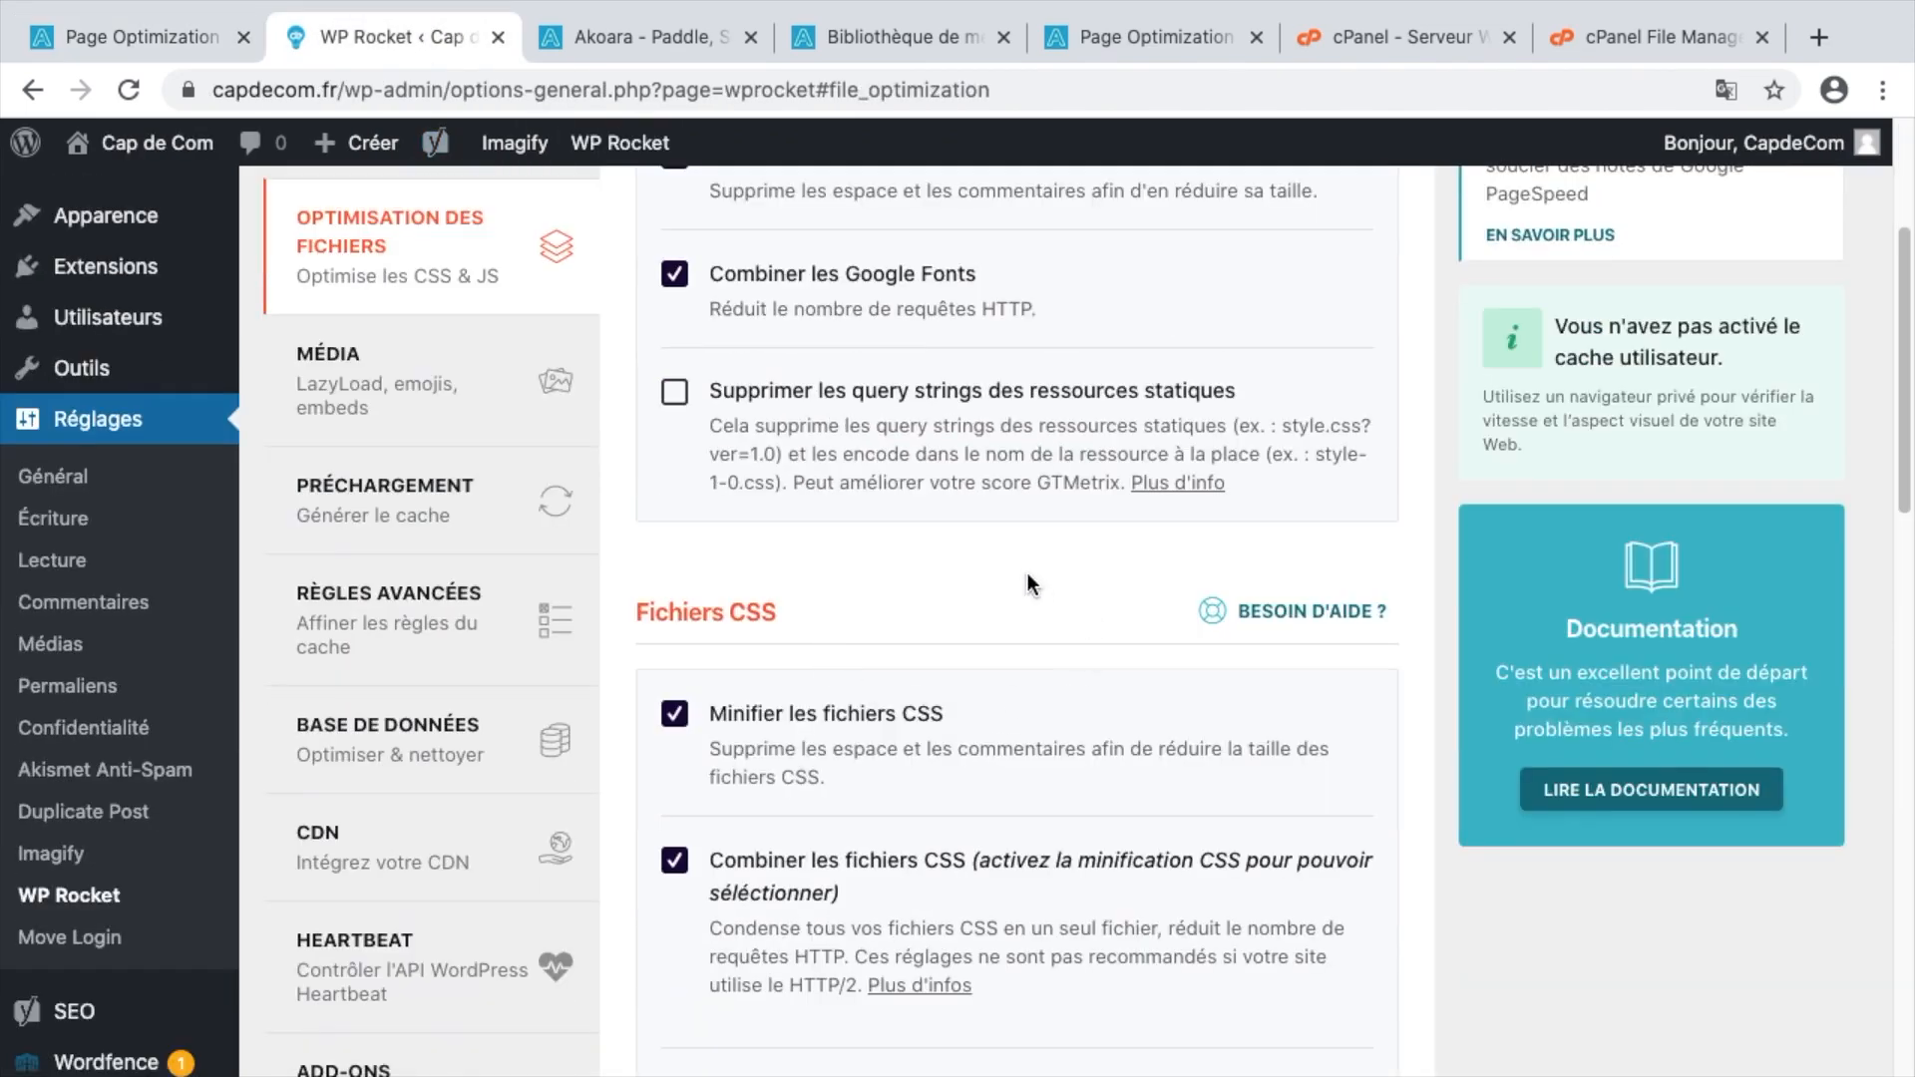
scroll(1023, 568, down, 8)
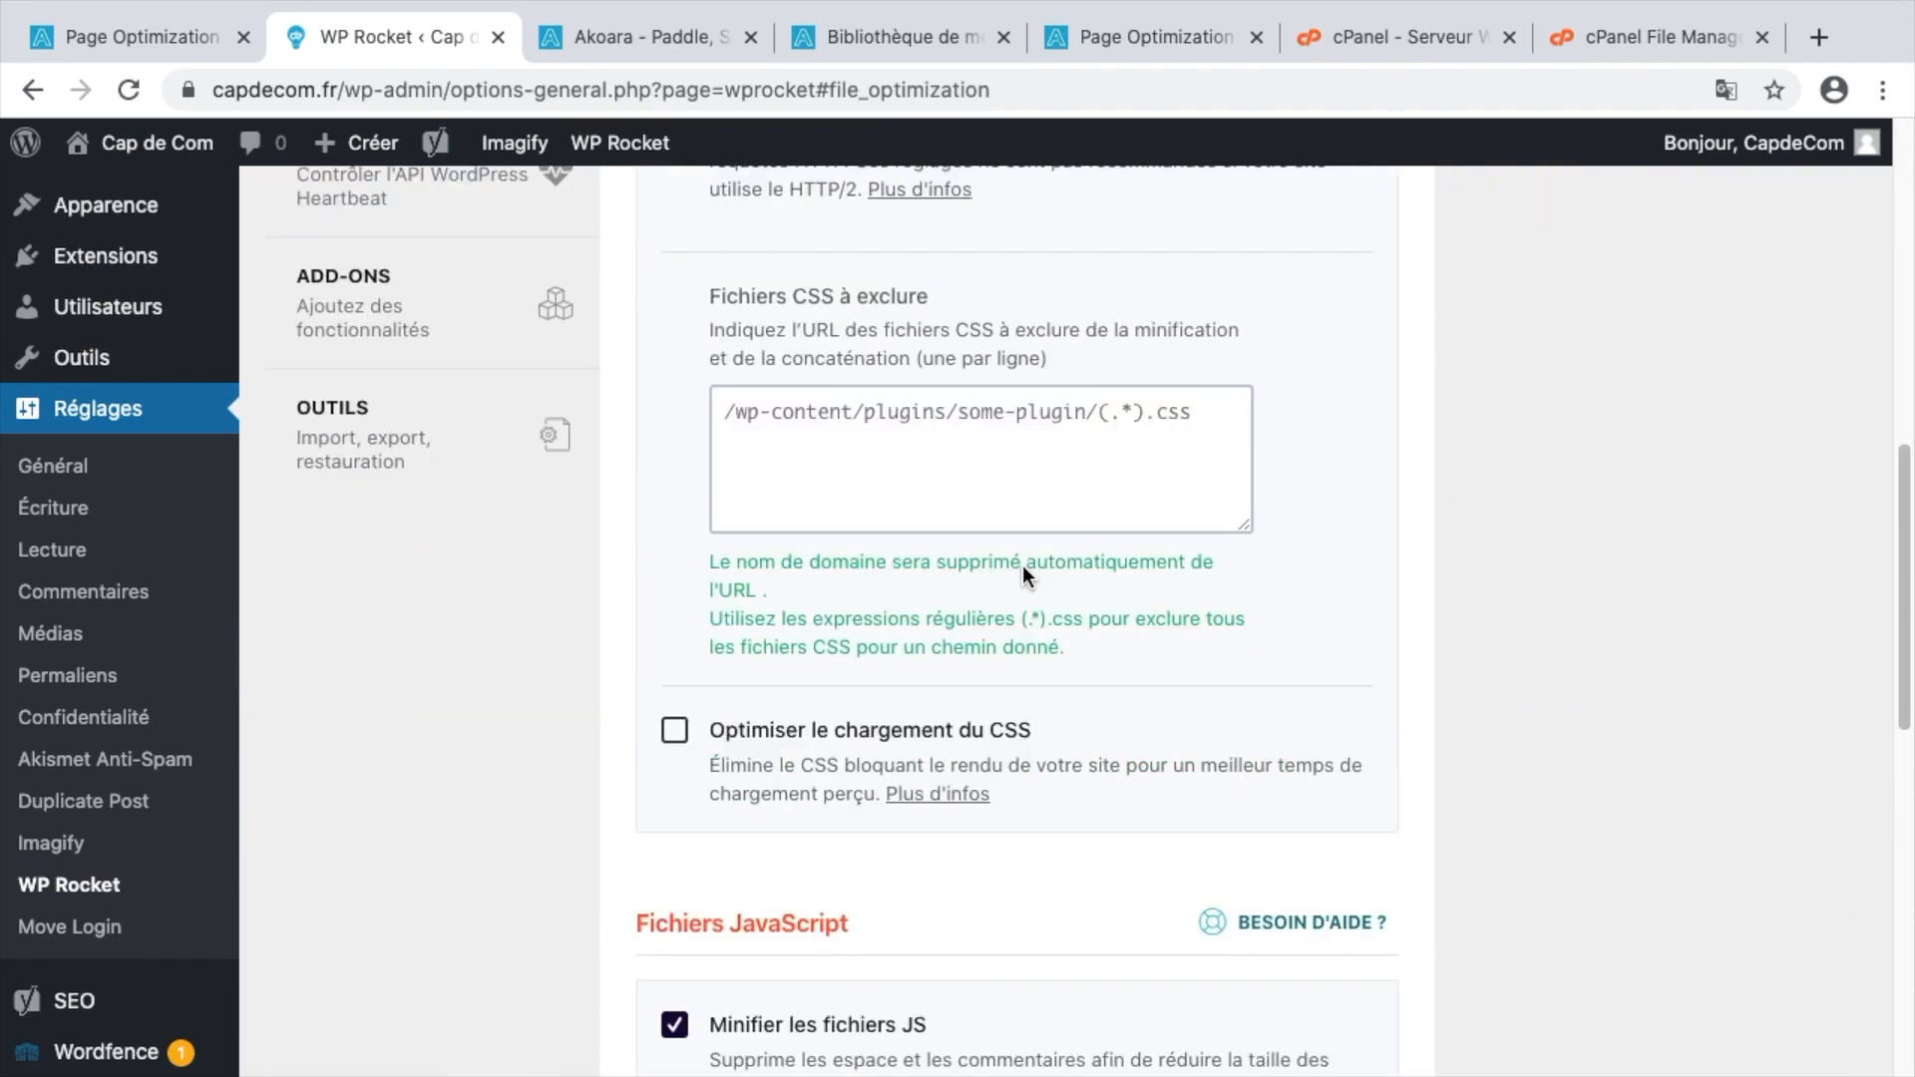
scroll(1021, 565, down, 2)
scroll(1013, 644, up, 10)
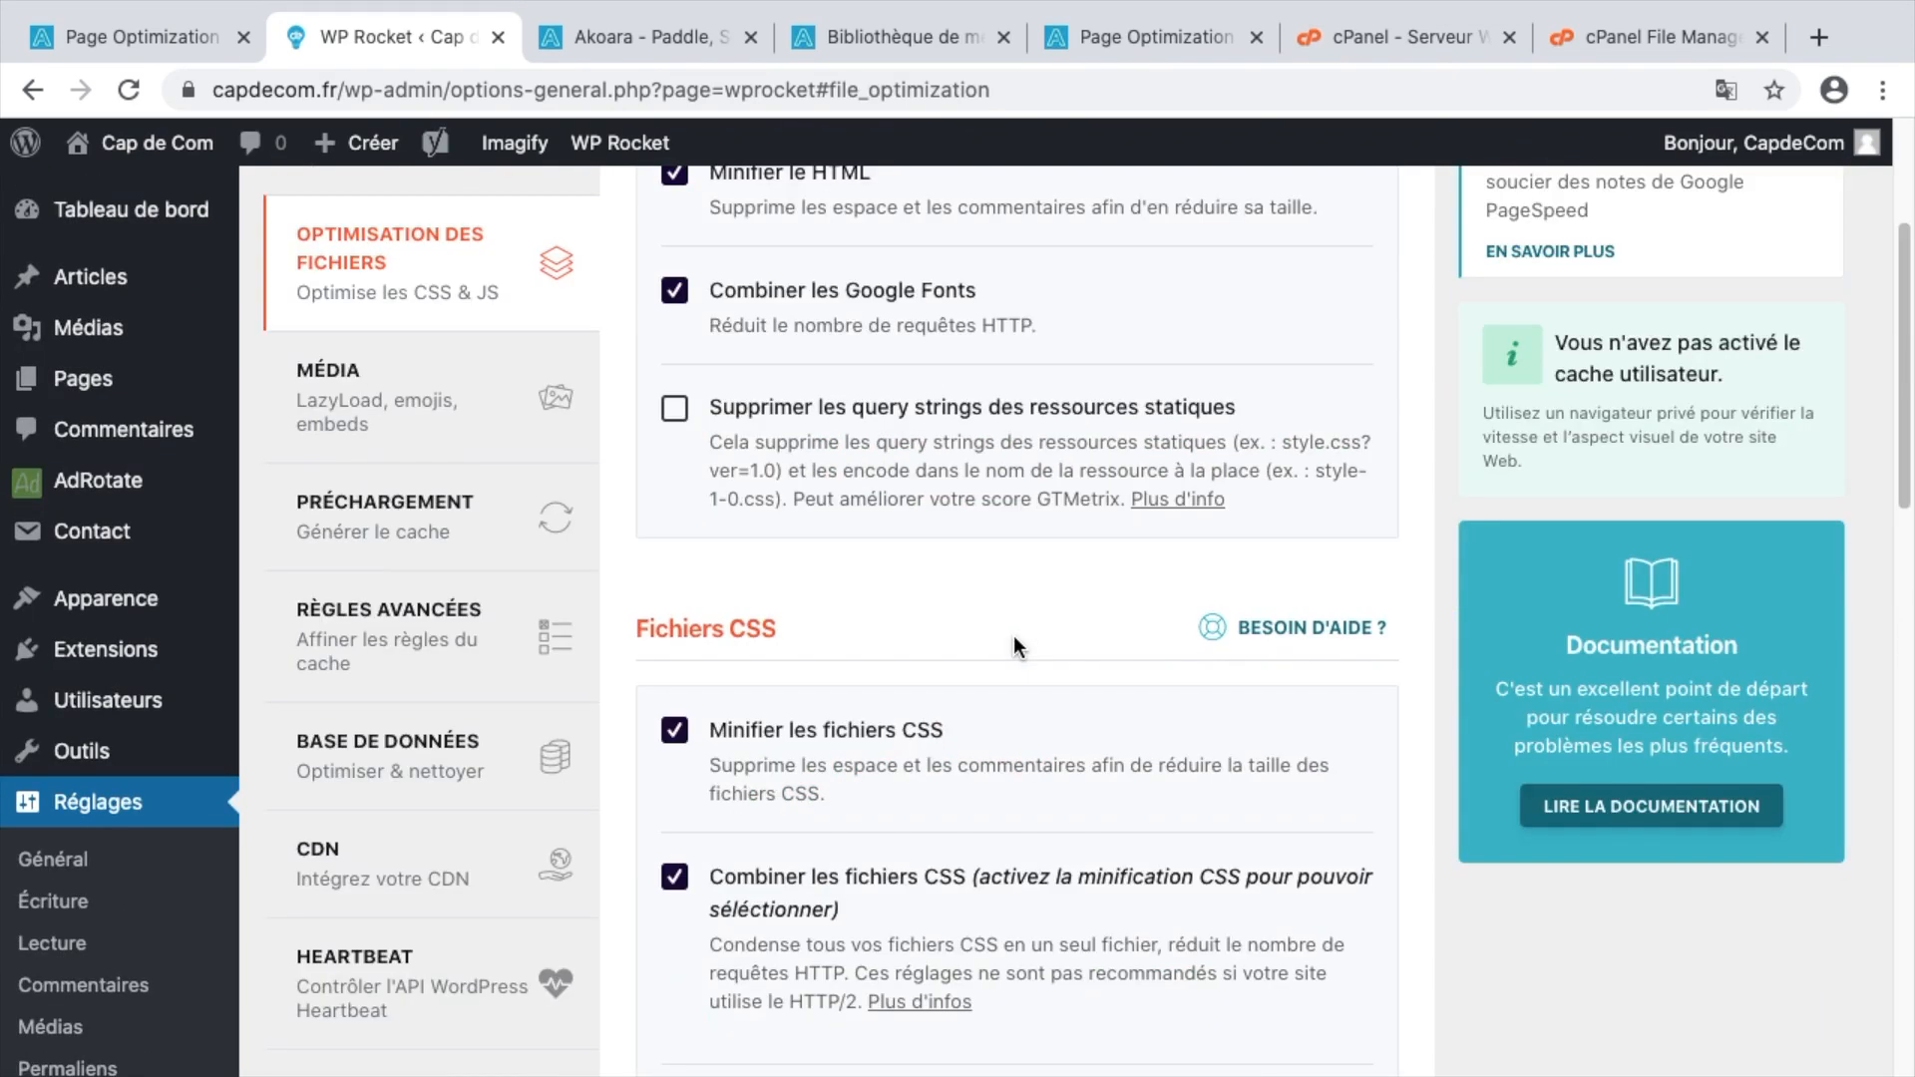
scroll(1013, 636, down, 4)
scroll(1014, 636, up, 2)
scroll(1014, 636, up, 6)
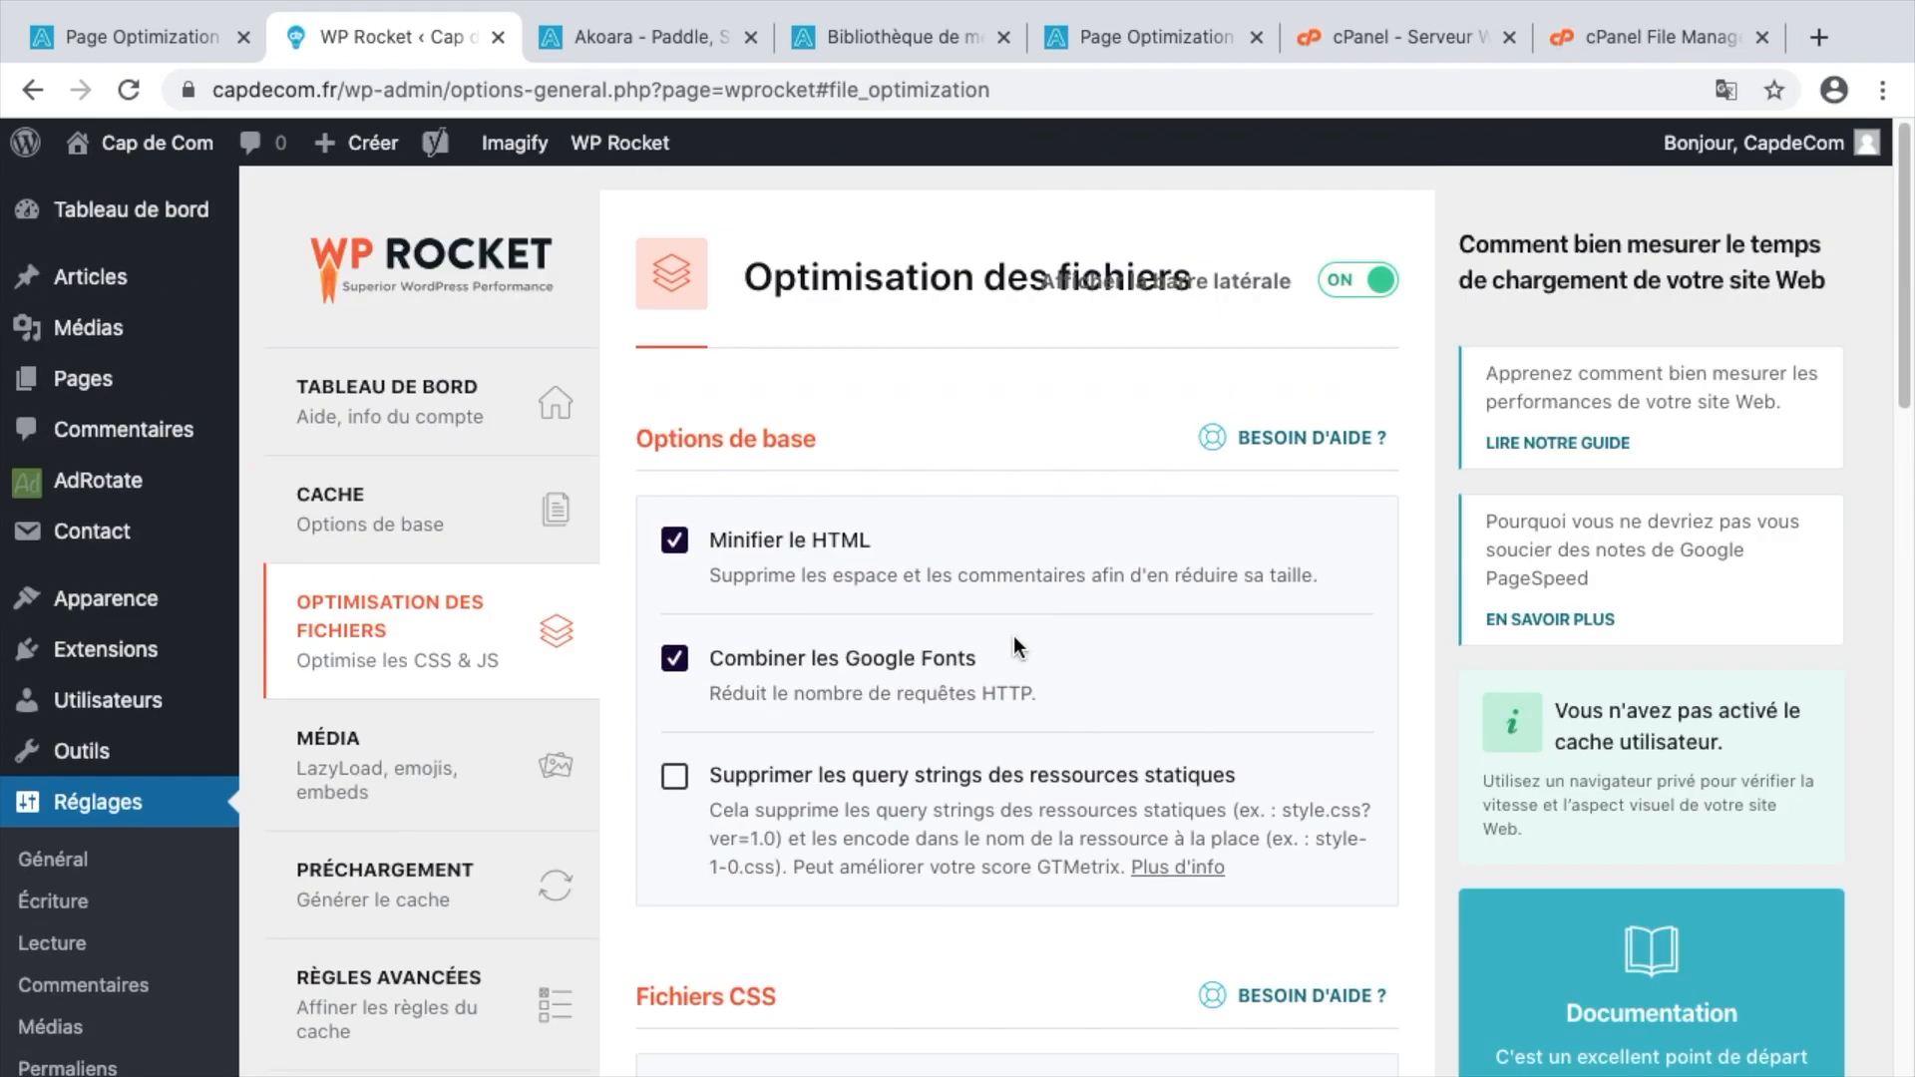
scroll(1013, 636, down, 15)
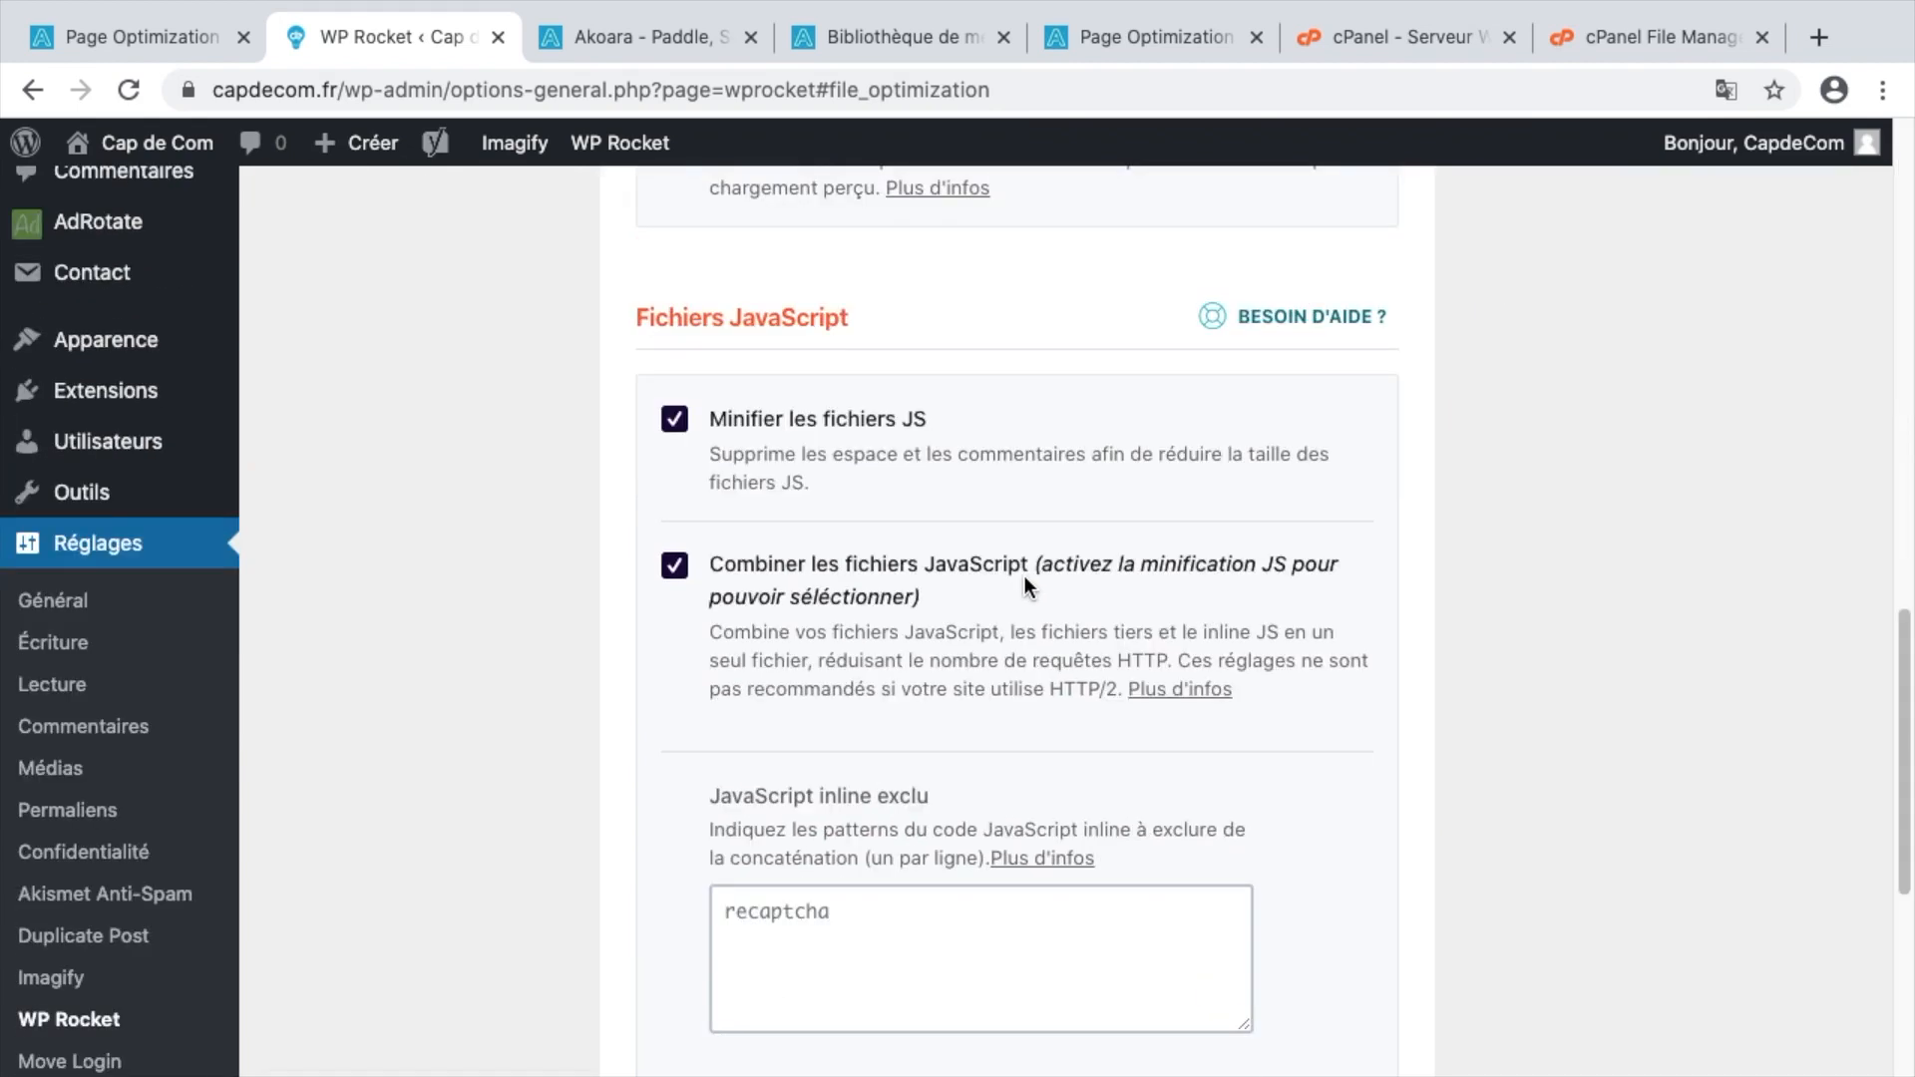